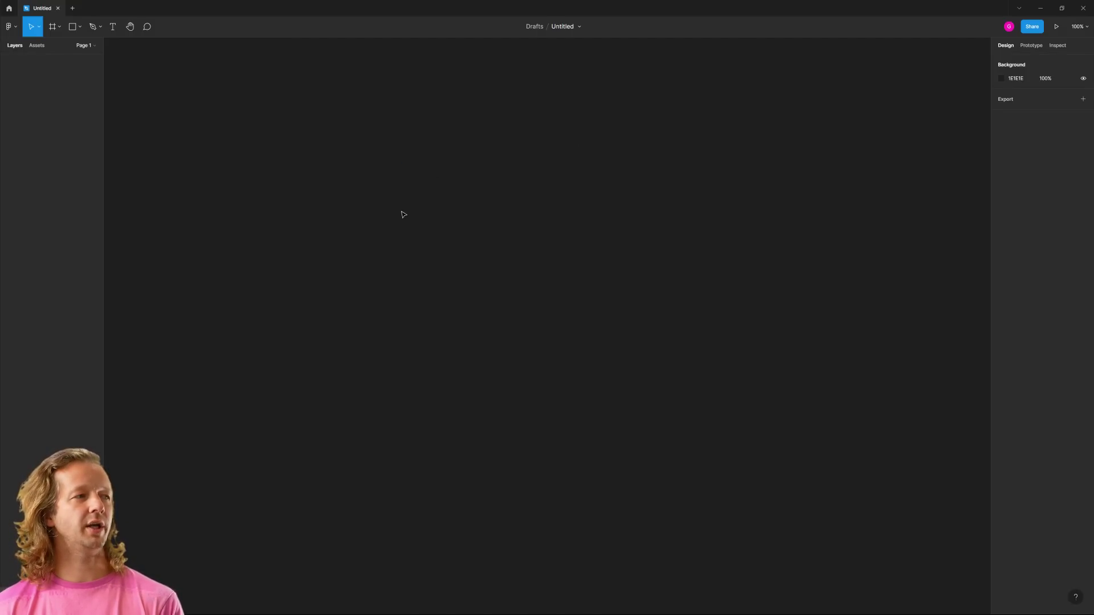
Add a phone frame to the empty canvas using the iPhone 13 Pro Max preset
click(55, 32)
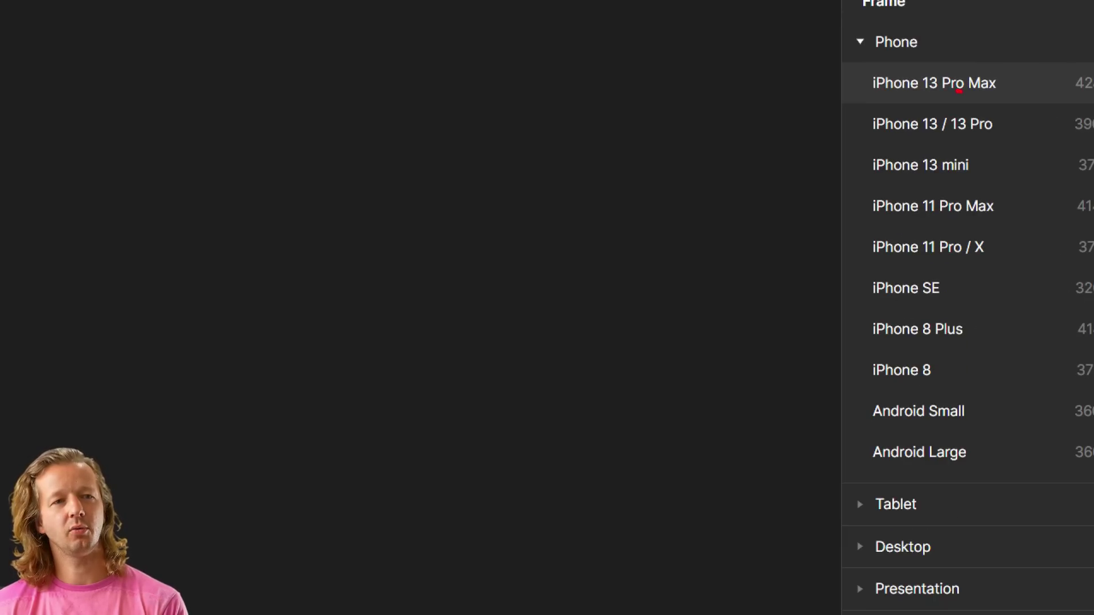
click(959, 86)
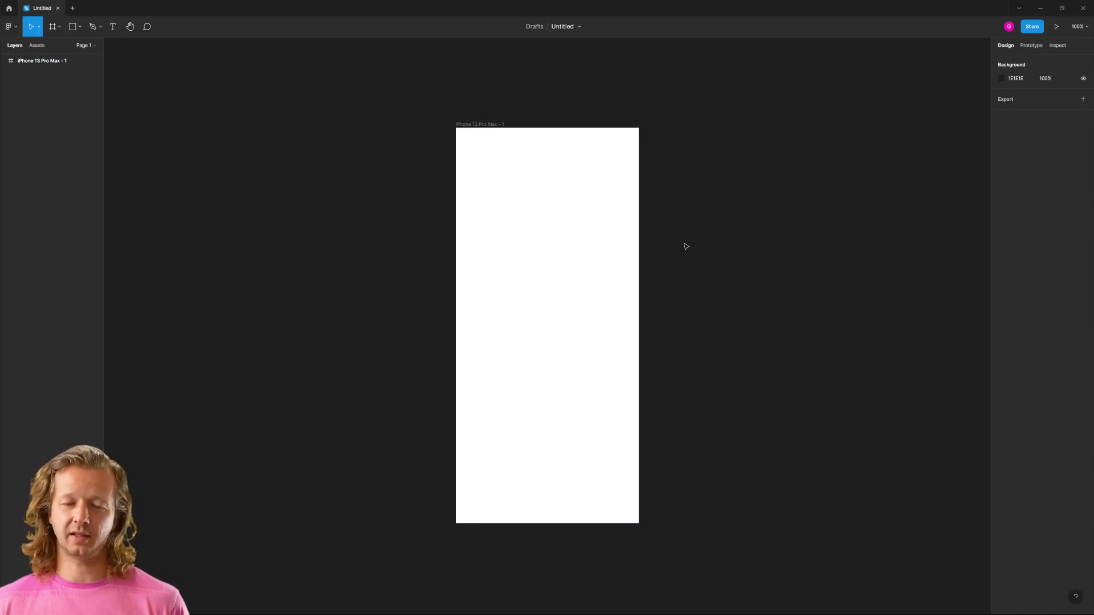
click(579, 241)
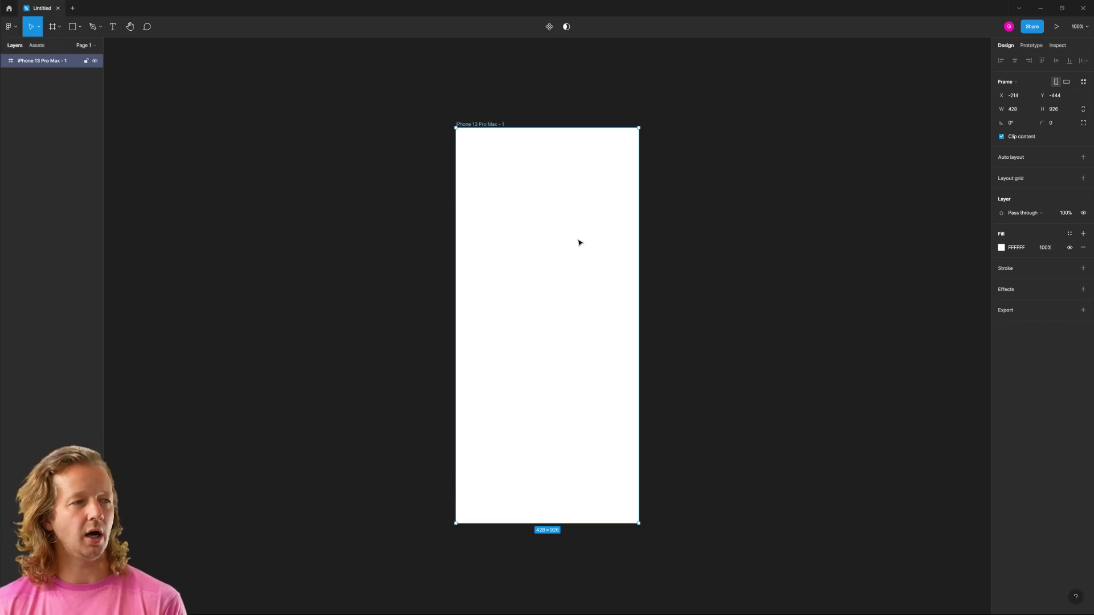
scroll(579, 243, up, 3)
drag(586, 206, 591, 210)
click(308, 222)
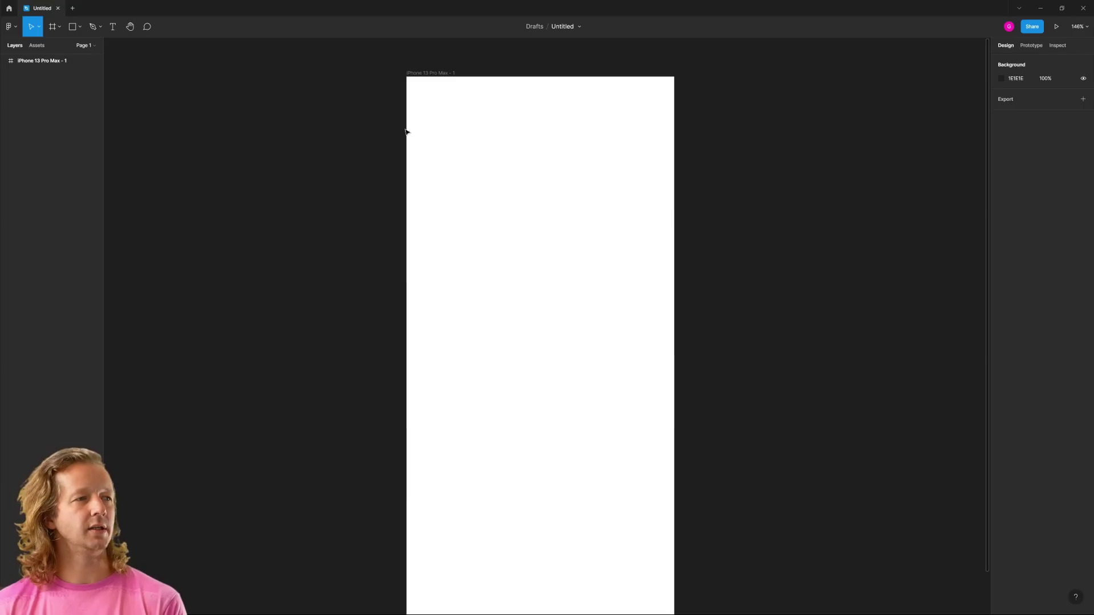
Change the iPhone 13 Pro Max frame's fill to the light grey E7E7E7
click(447, 74)
scroll(717, 209, down, 1)
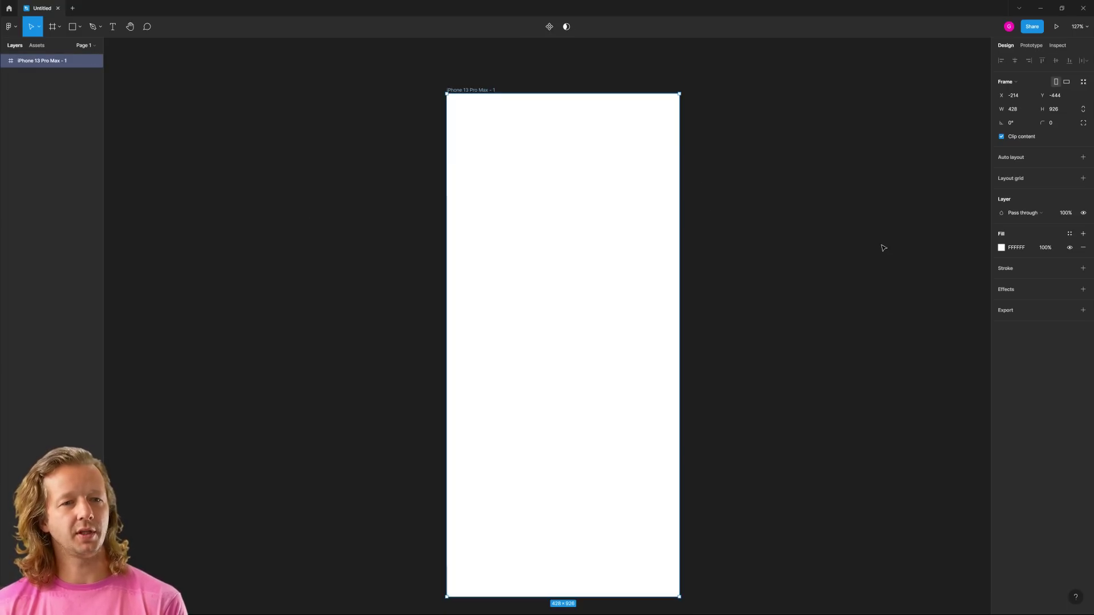
click(1001, 249)
drag(898, 272, 875, 272)
click(1018, 249)
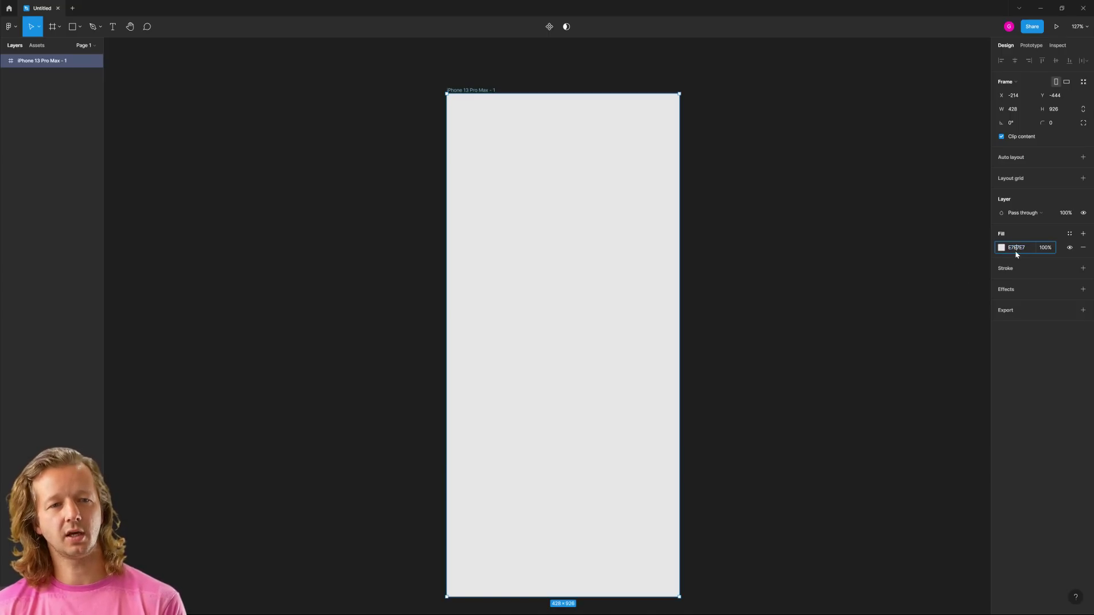
click(864, 293)
Add a columns layout grid to the phone frame with a count of 1 and a margin of 30
click(474, 93)
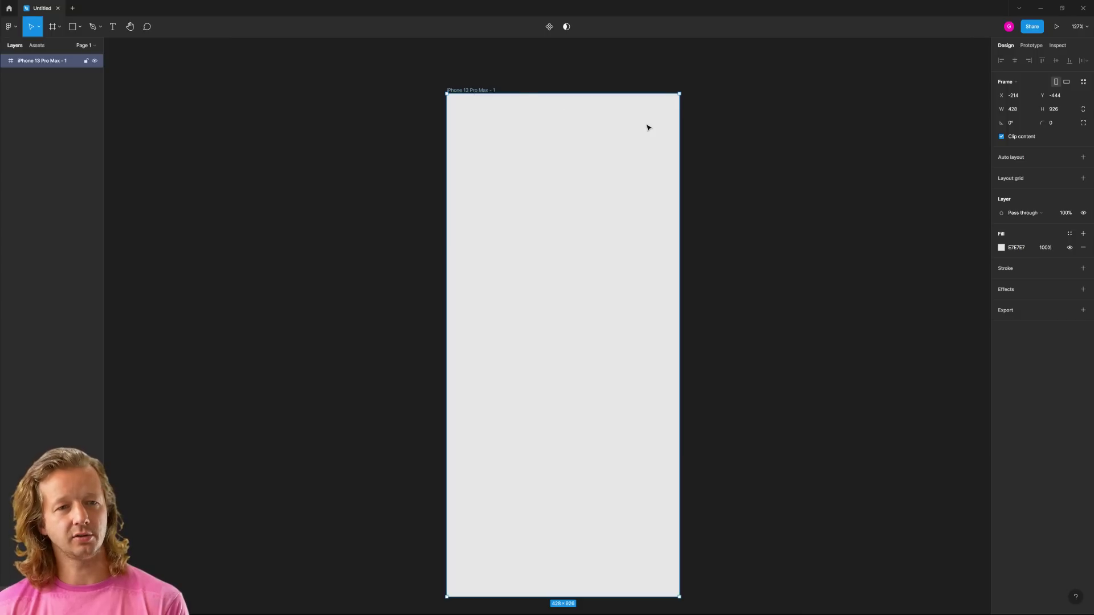
click(1083, 178)
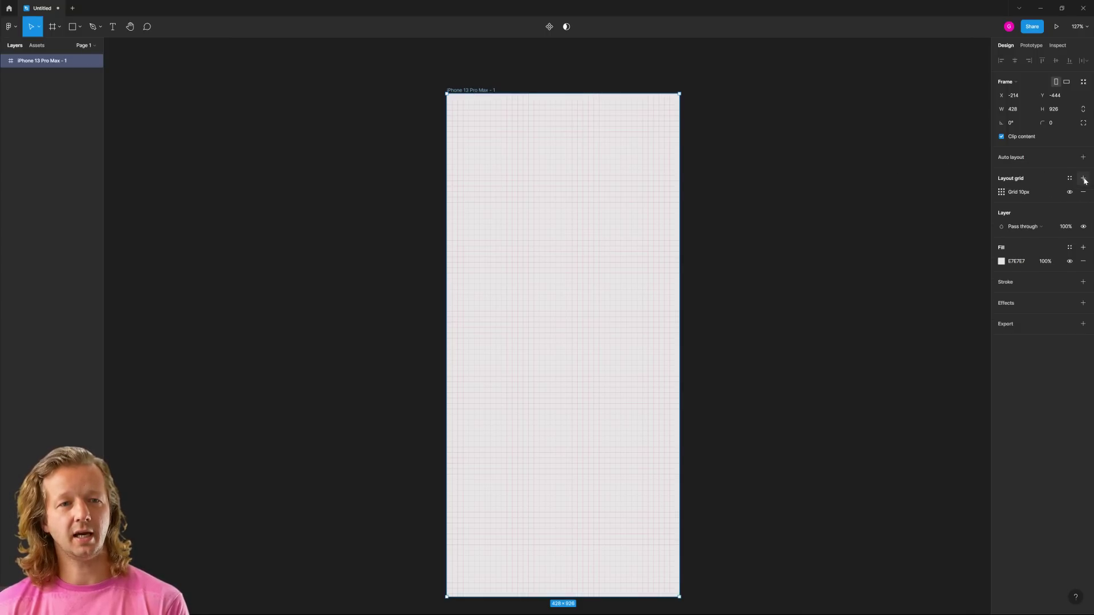
click(1002, 192)
click(909, 193)
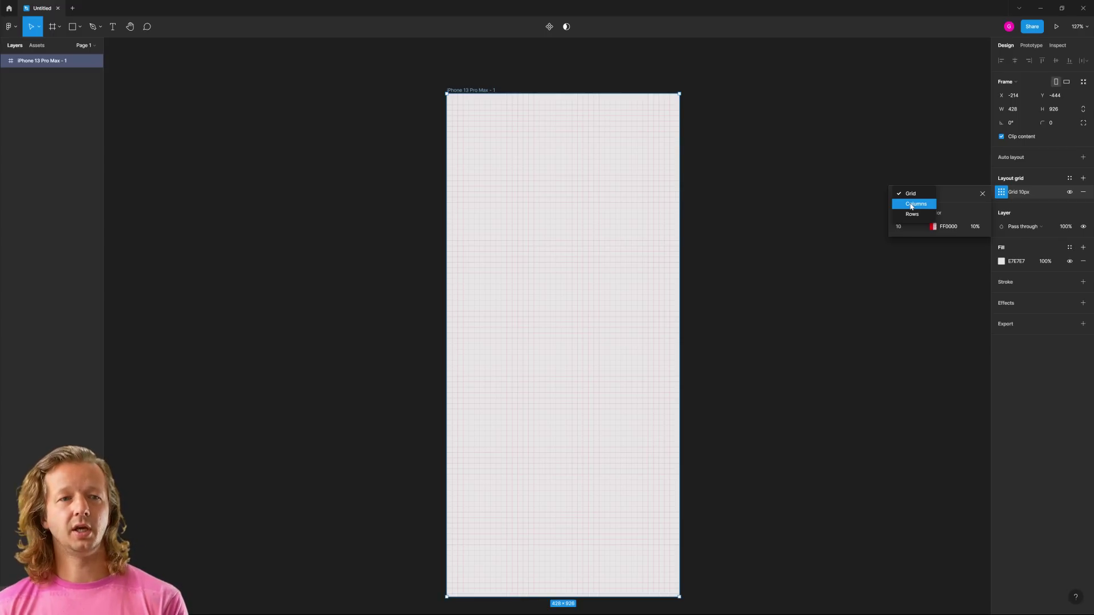
click(911, 205)
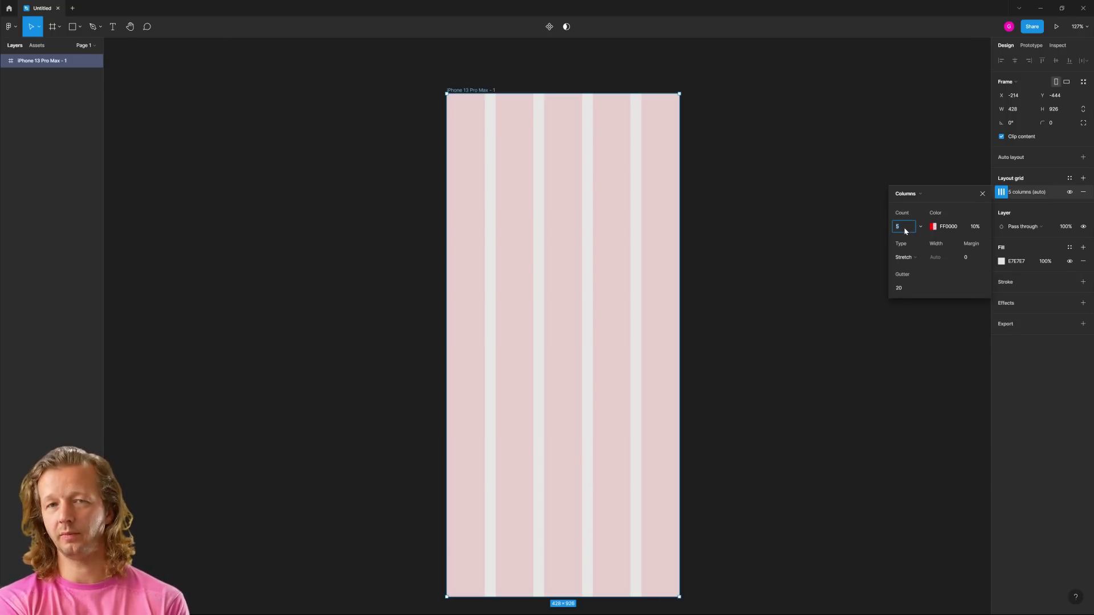
key(Return)
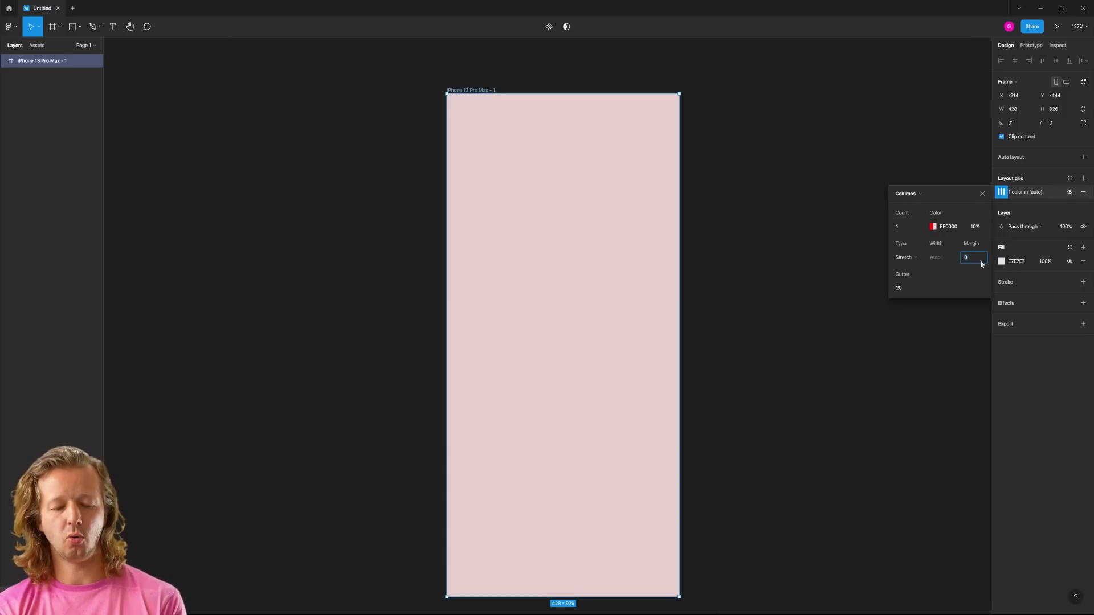
key(Return)
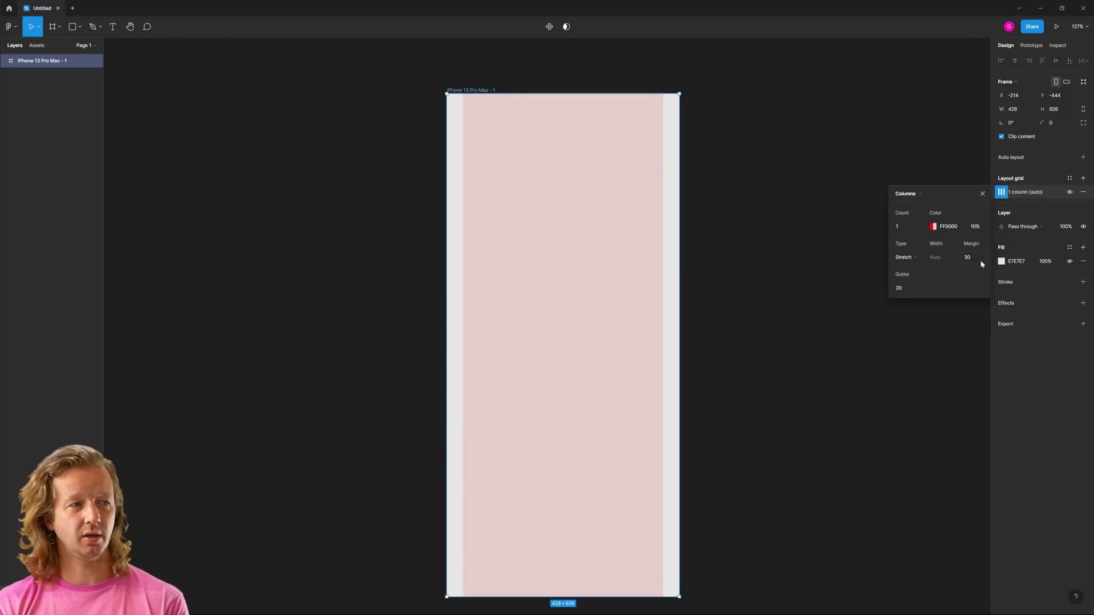
click(748, 152)
Add the text "Create an Account" in the frame's upper part, starting at the column's left edge at about X 30, Y 106
scroll(451, 120, up, 5)
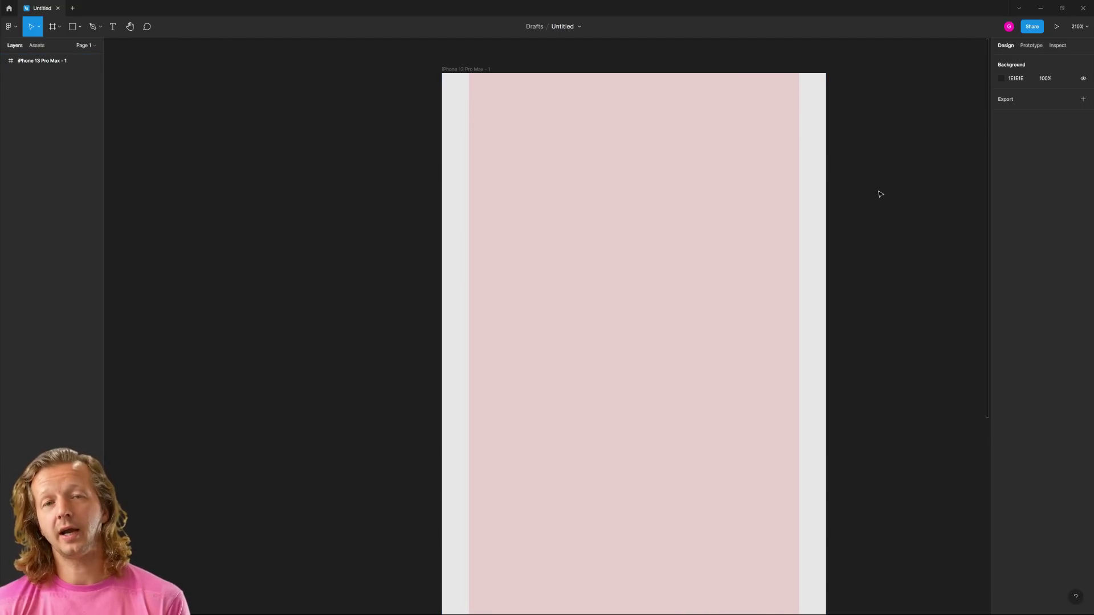
scroll(888, 188, down, 2)
scroll(865, 182, right, 2)
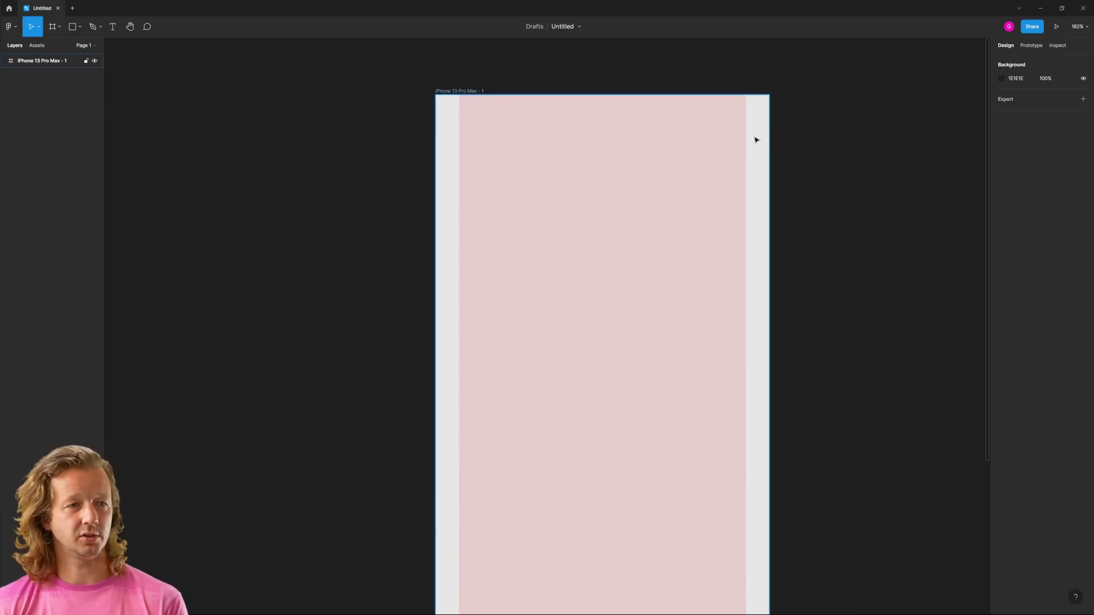
click(465, 92)
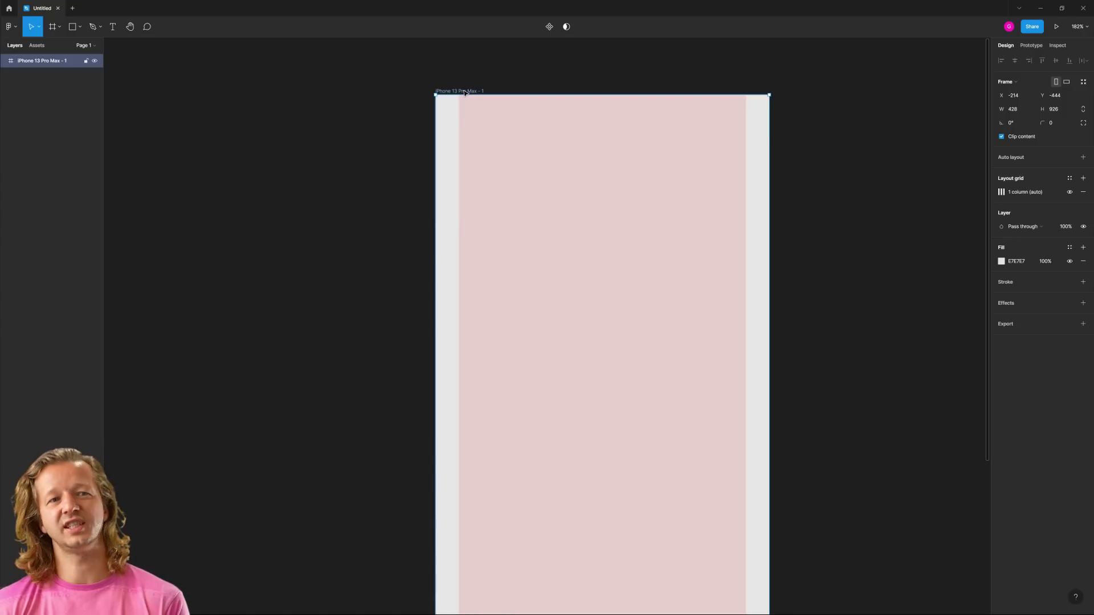
click(832, 200)
click(112, 26)
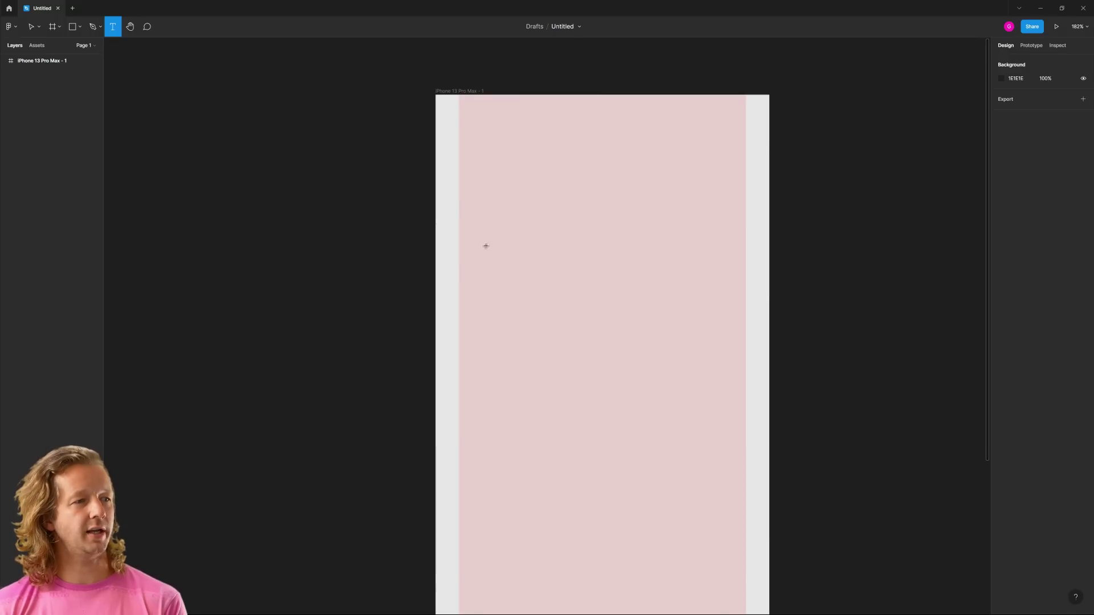
click(454, 182)
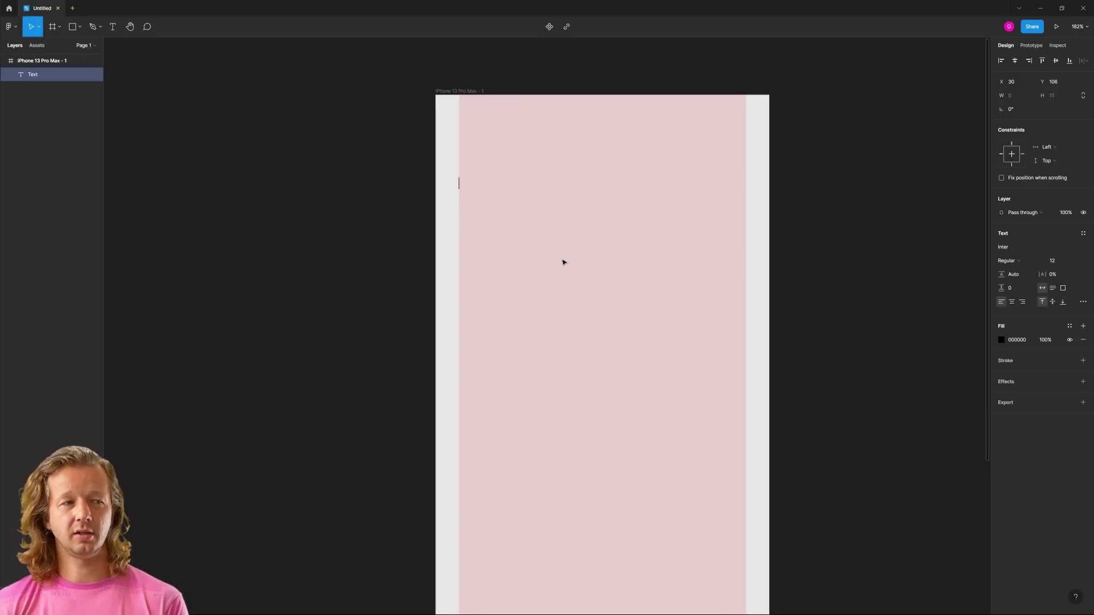
text(Create)
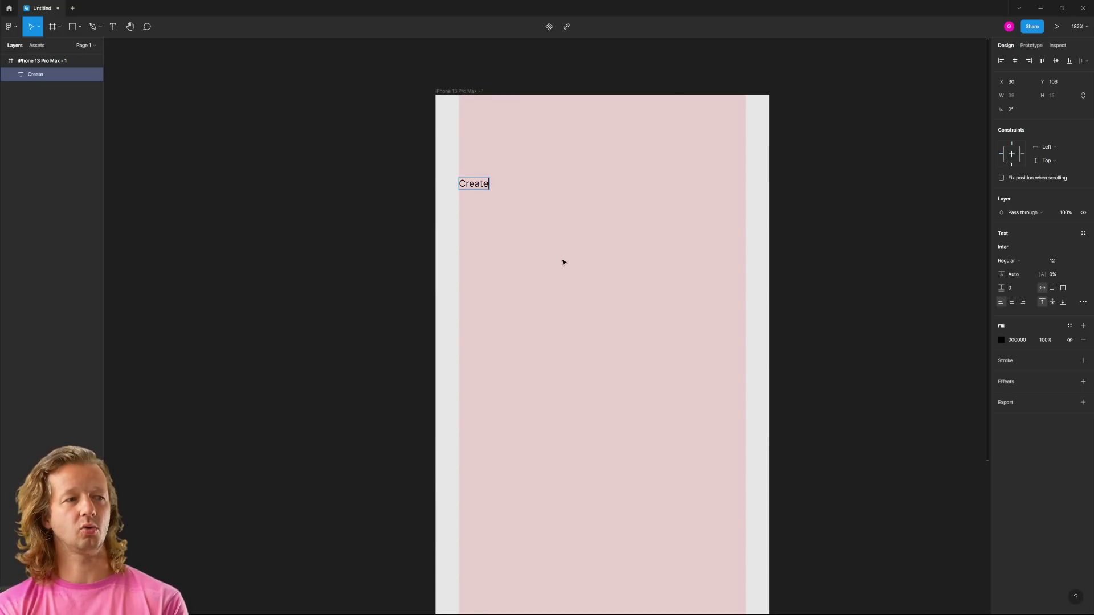
text( an Account)
key(Escape)
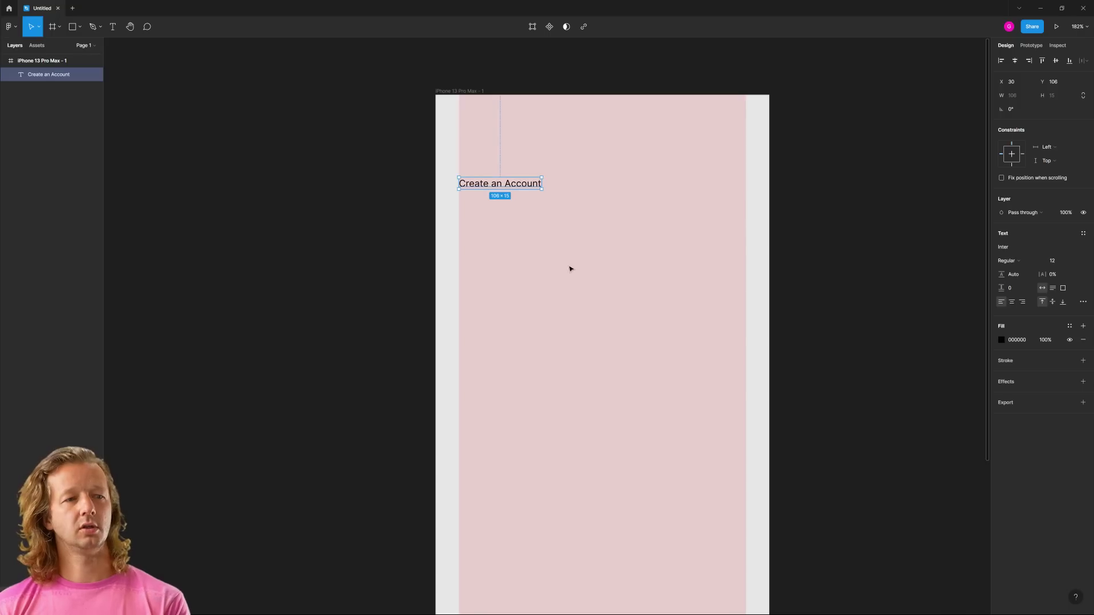
Style the "Create an Account" heading in Poppins Bold at size 28
click(1032, 266)
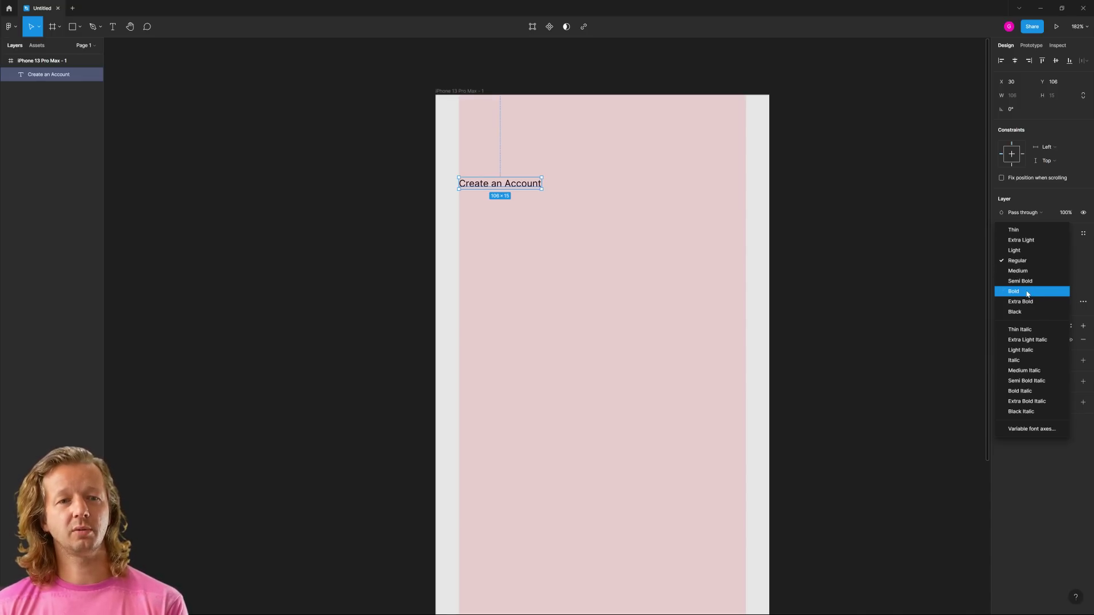
click(1029, 292)
click(1035, 252)
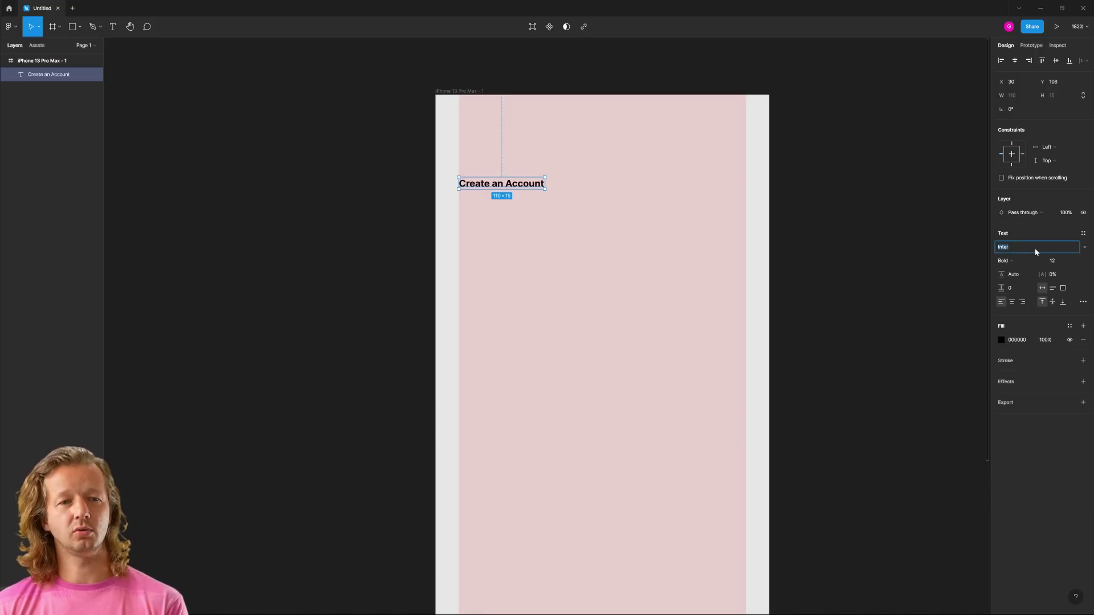
text(Poppins)
key(Return)
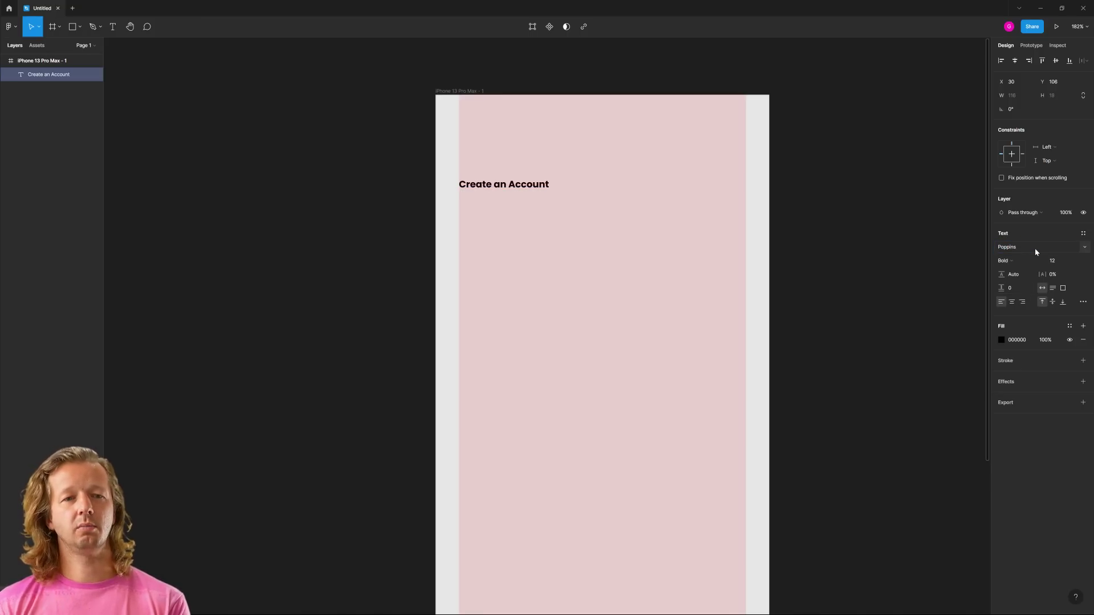
click(1054, 262)
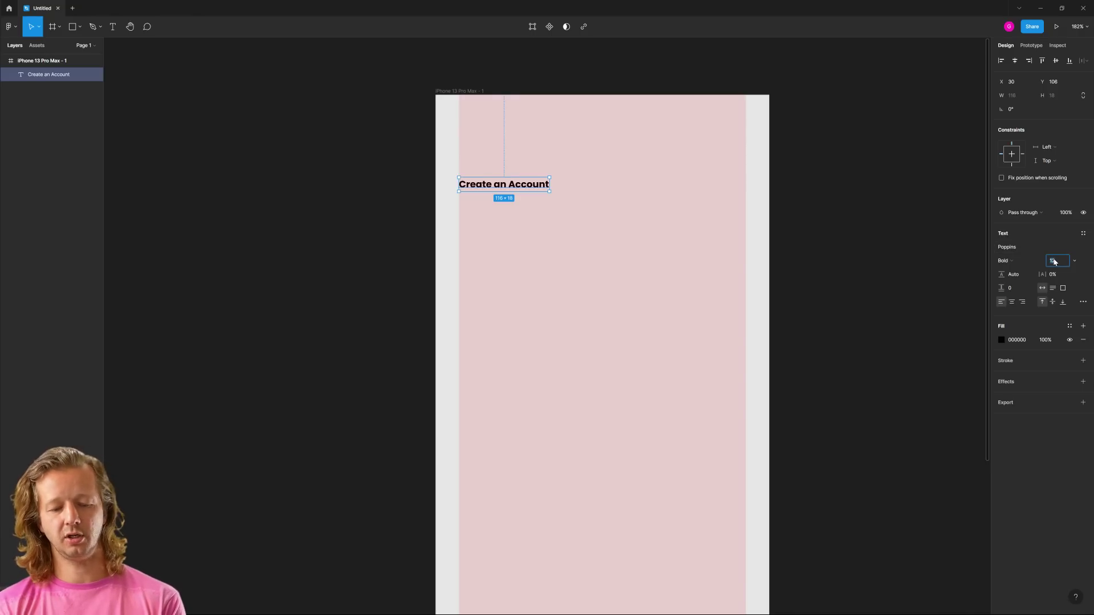
text(28)
key(Return)
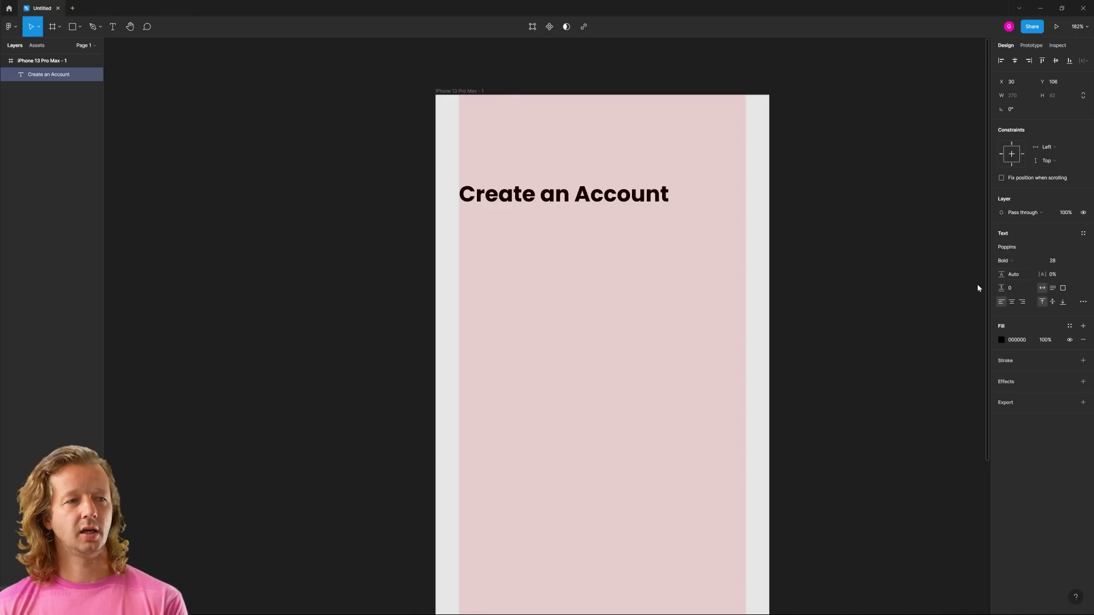
click(884, 305)
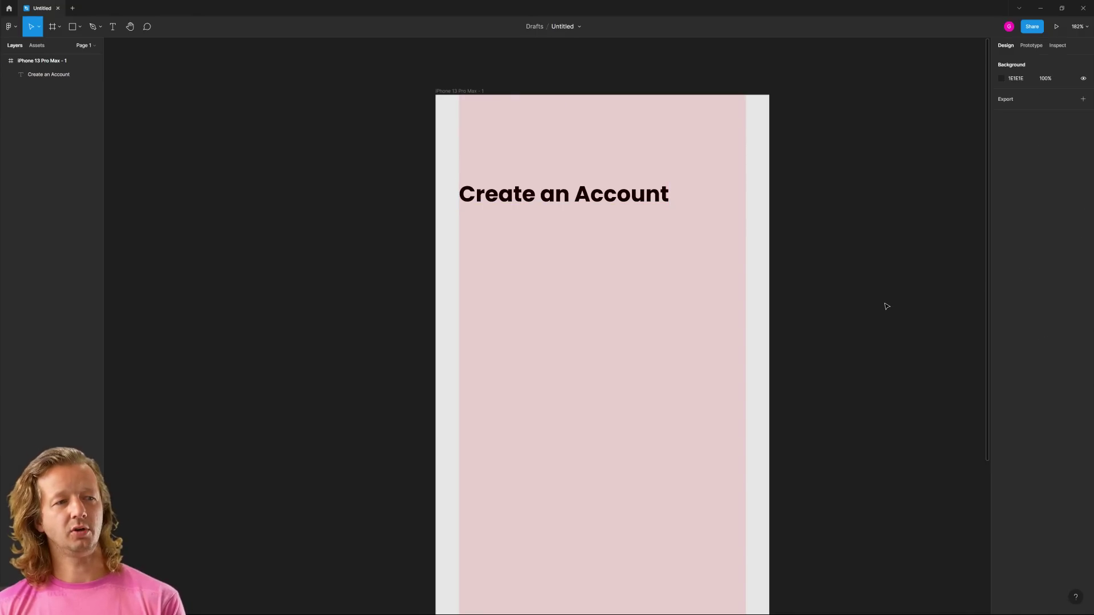
click(456, 92)
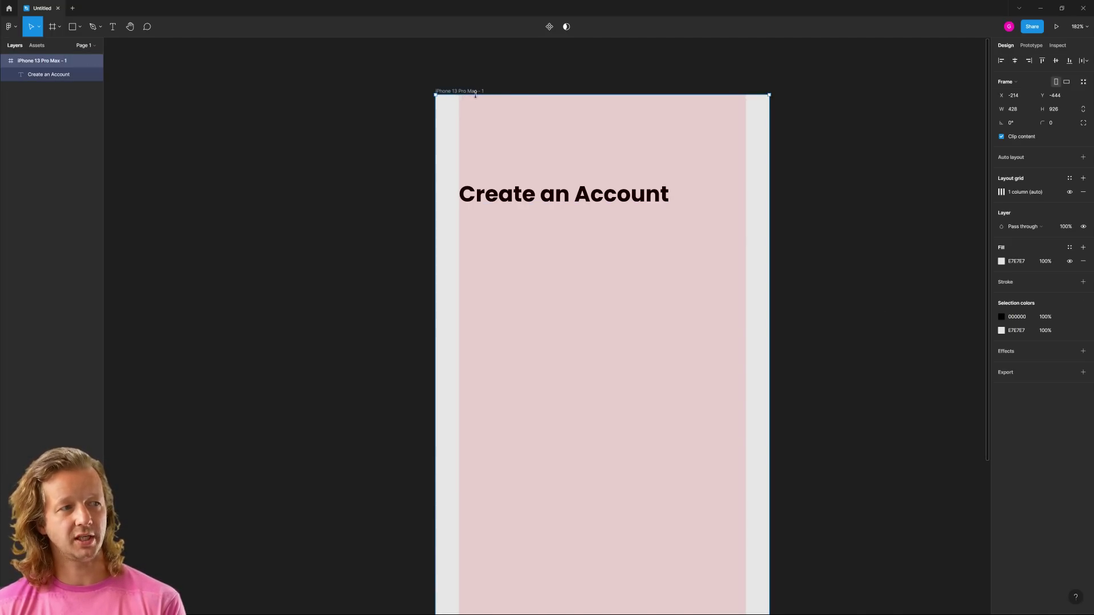
click(619, 145)
click(637, 205)
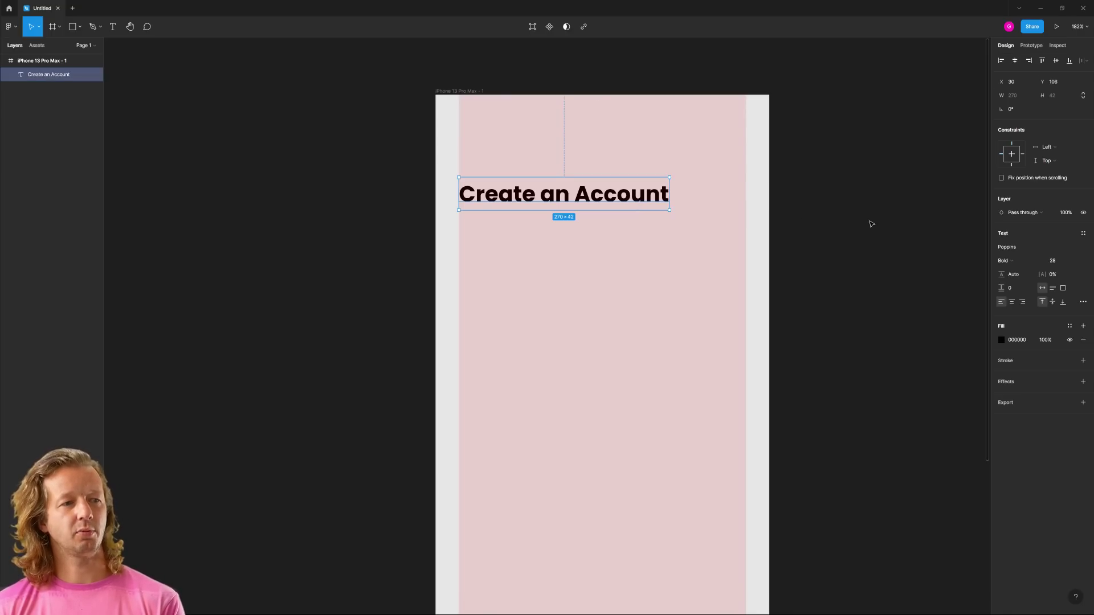
click(870, 224)
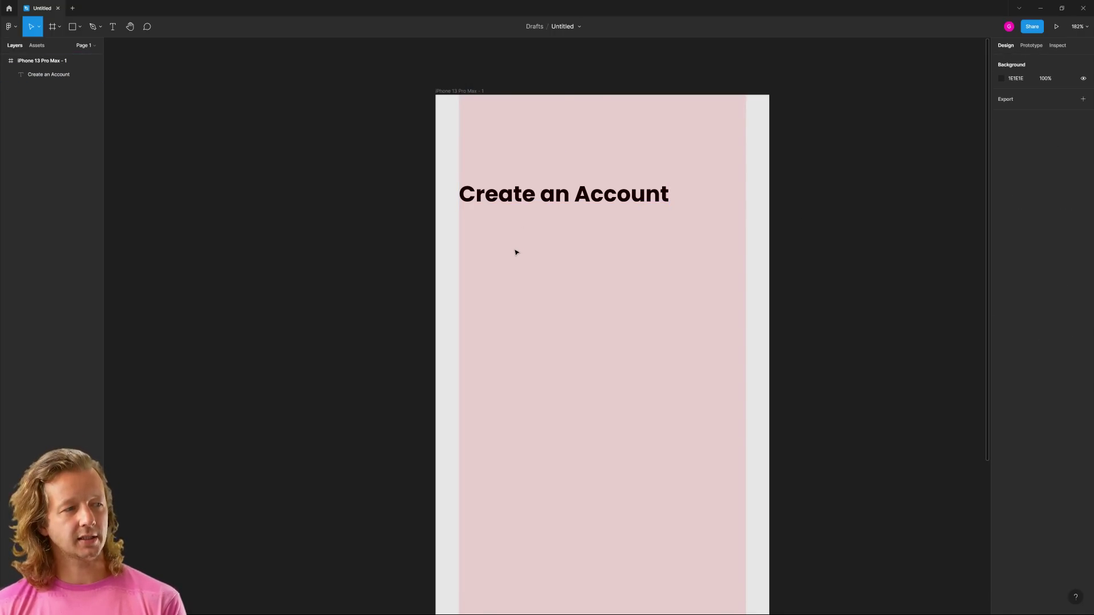
Add the text "First Name" below the heading, aligned to the column's left edge at about X 30, Y 187
click(119, 26)
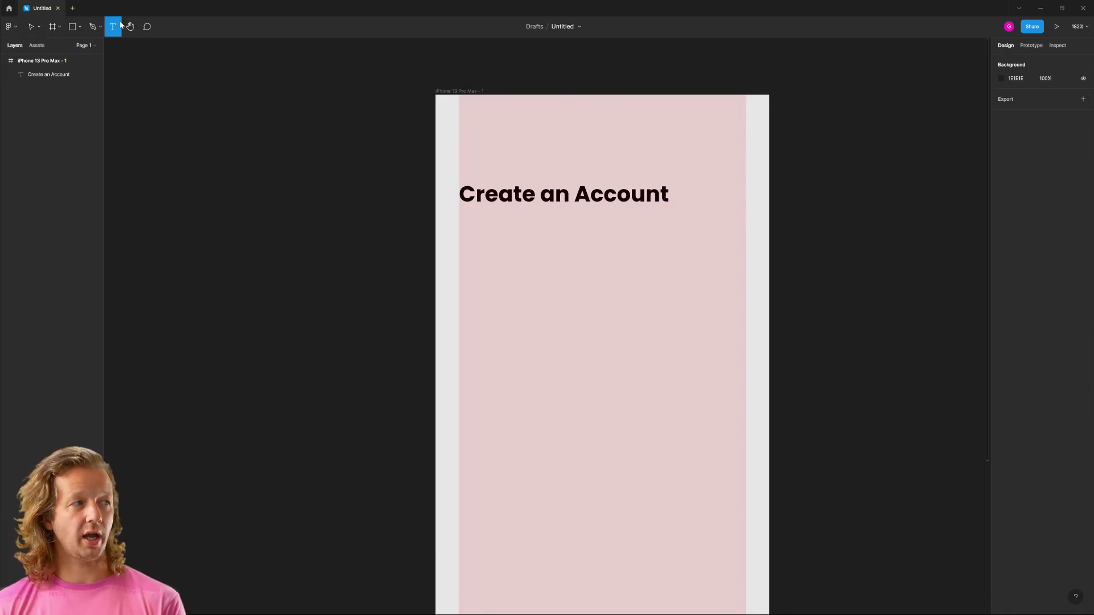
click(456, 239)
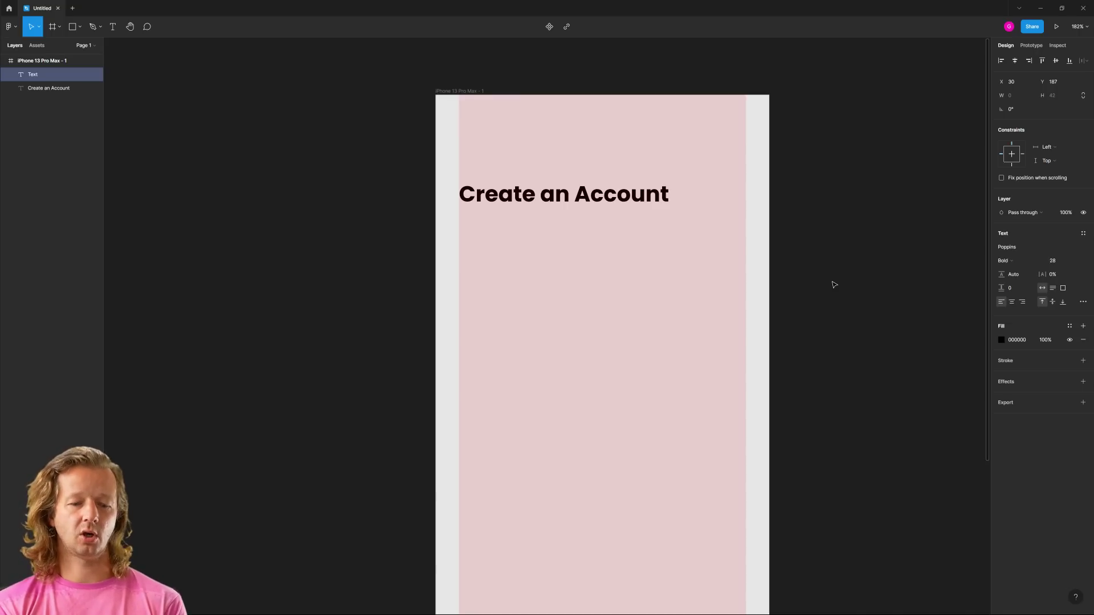
text(First Name)
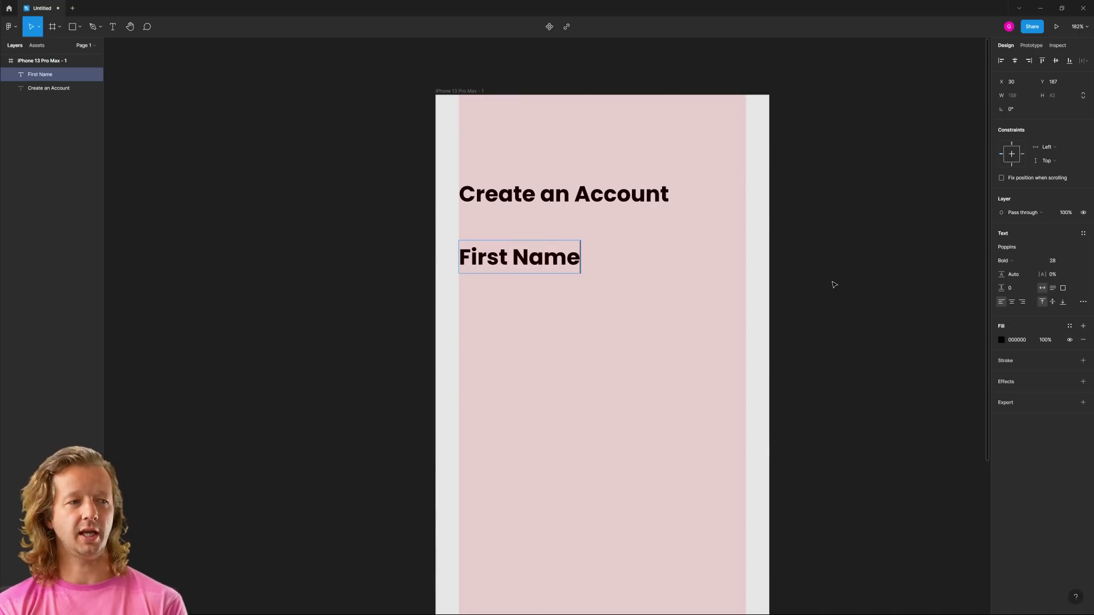
key(Escape)
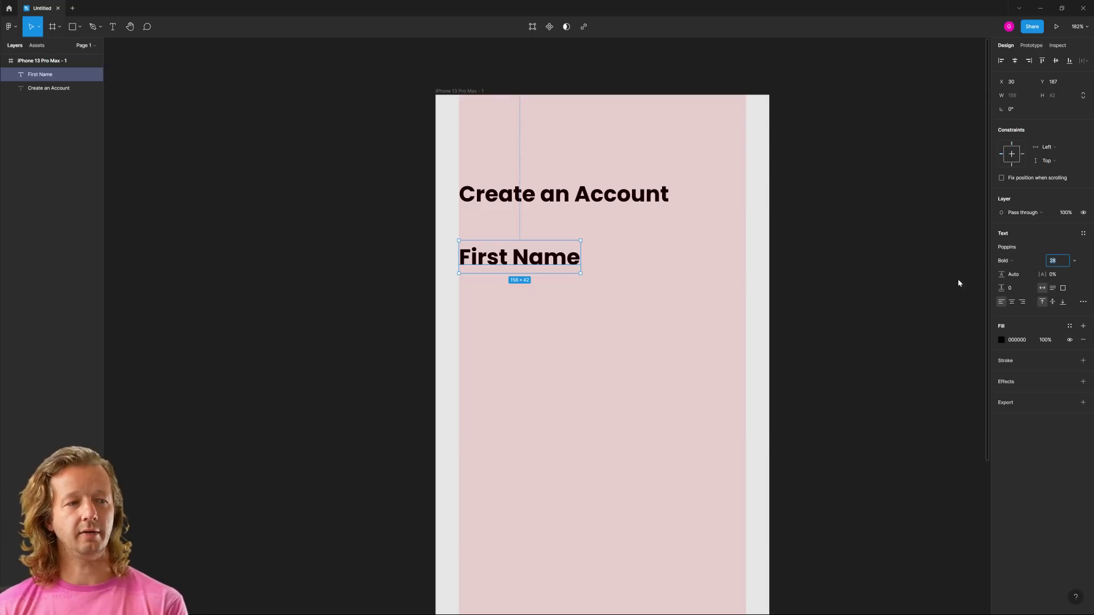
click(690, 322)
drag(655, 298, 619, 291)
click(485, 255)
click(648, 290)
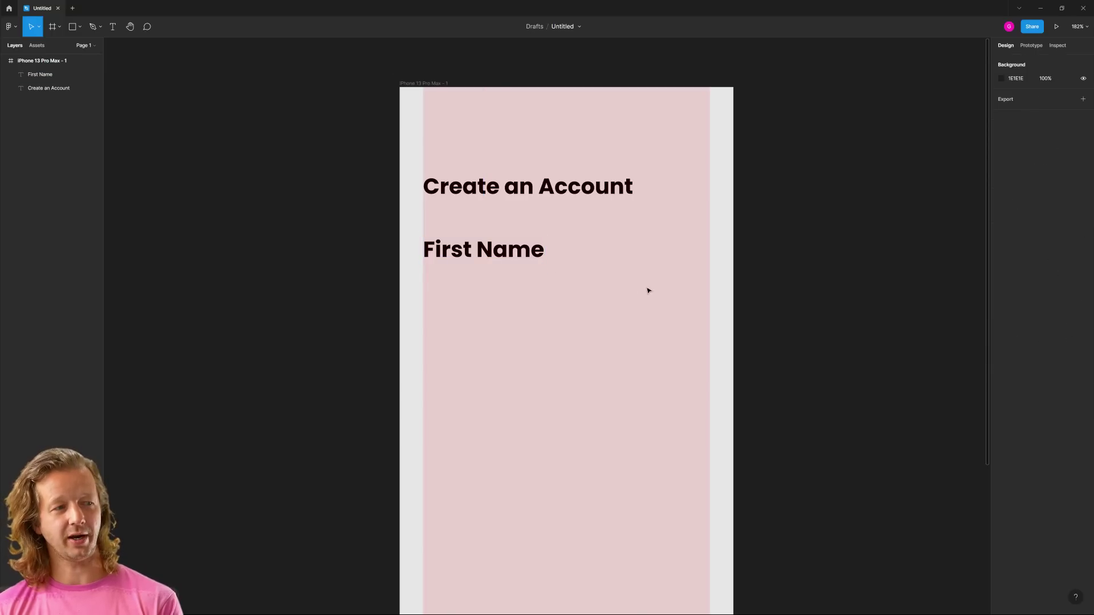
click(529, 253)
click(530, 198)
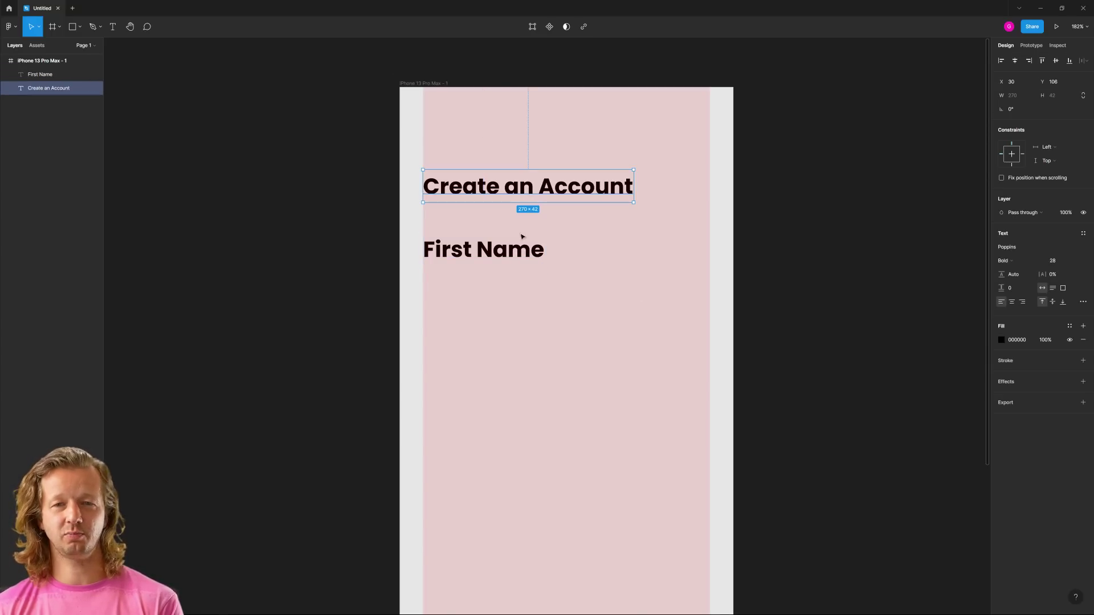
click(521, 250)
click(565, 246)
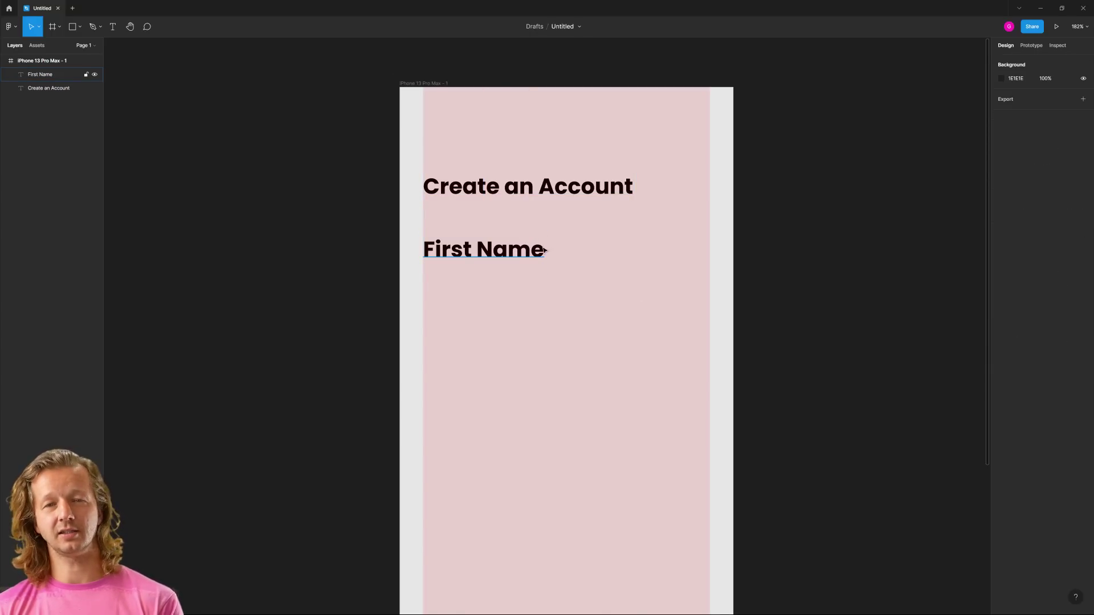
Set the "First Name" label to font size 18 in Regular weight
click(526, 249)
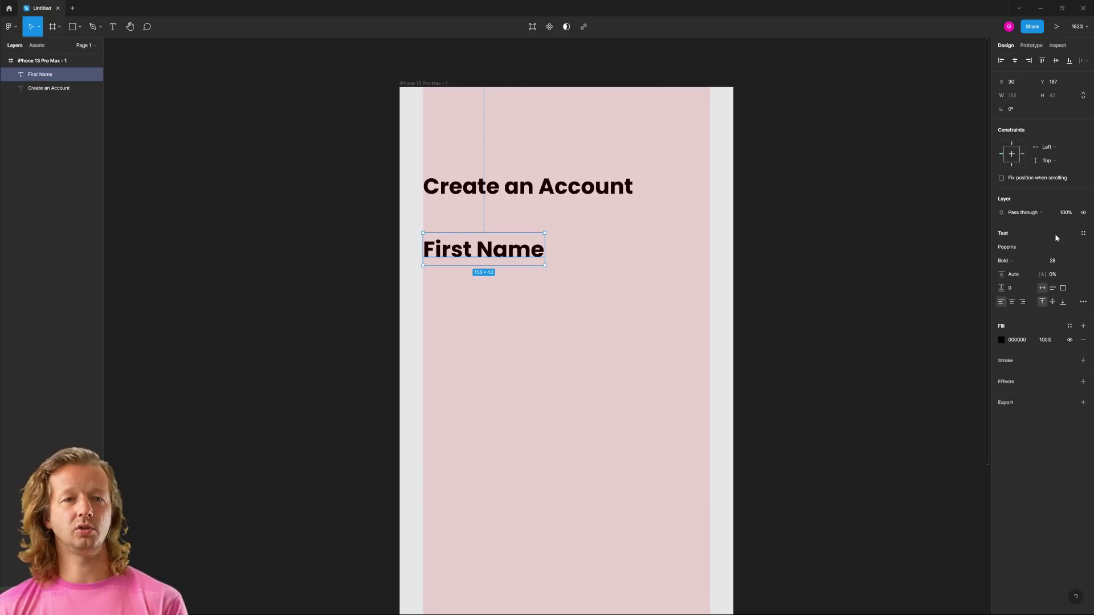
click(1054, 265)
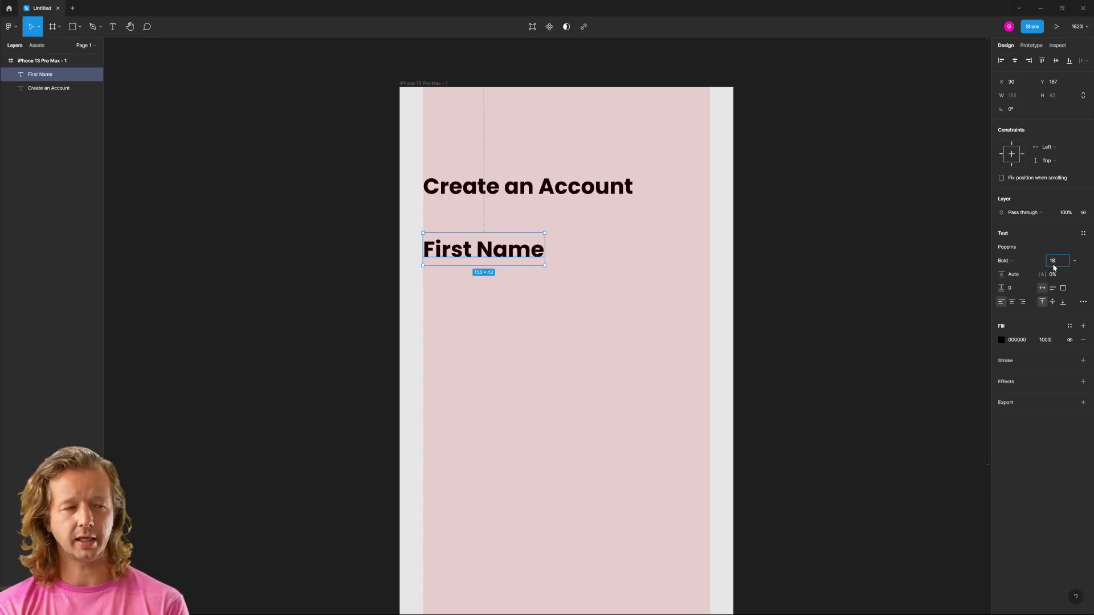
text(18)
key(Return)
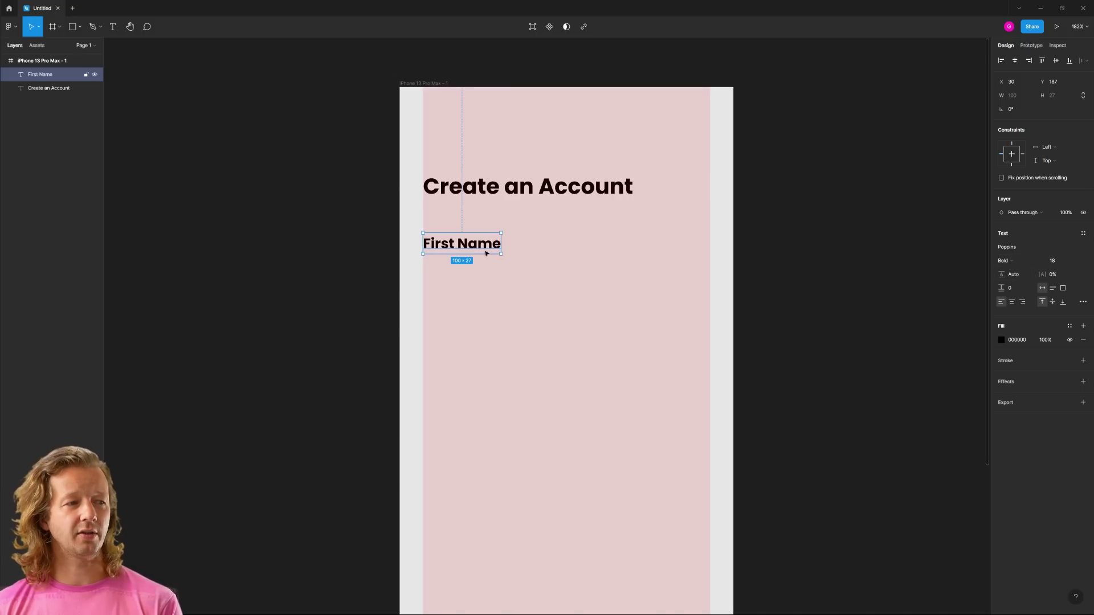
click(1008, 260)
click(1018, 230)
click(640, 308)
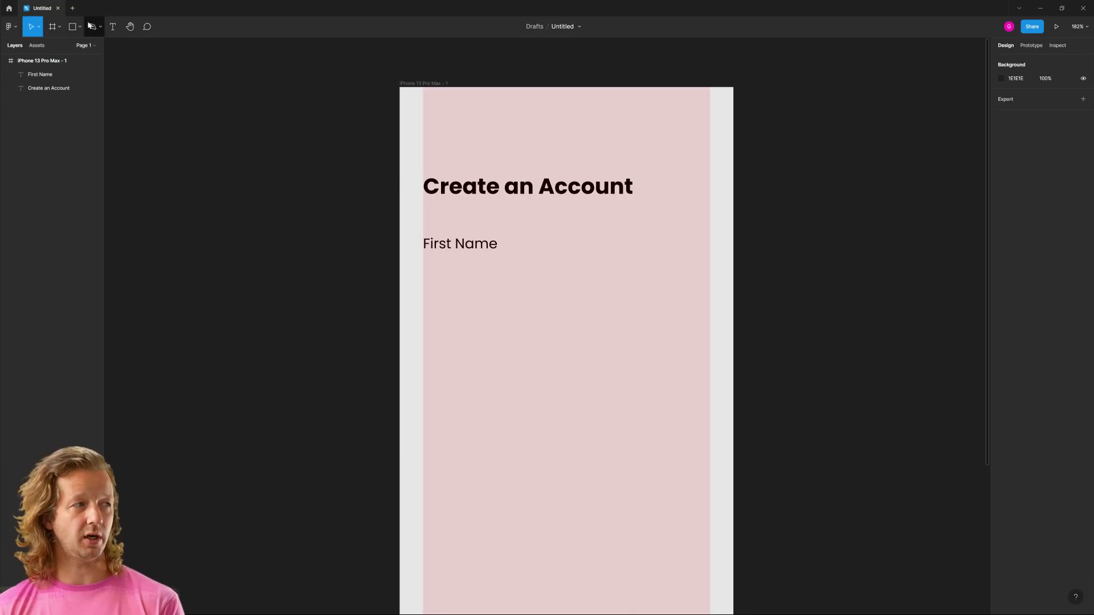
Draw an input field rectangle about 368 by 34 just below the "First Name" label, spanning the full column width
click(72, 26)
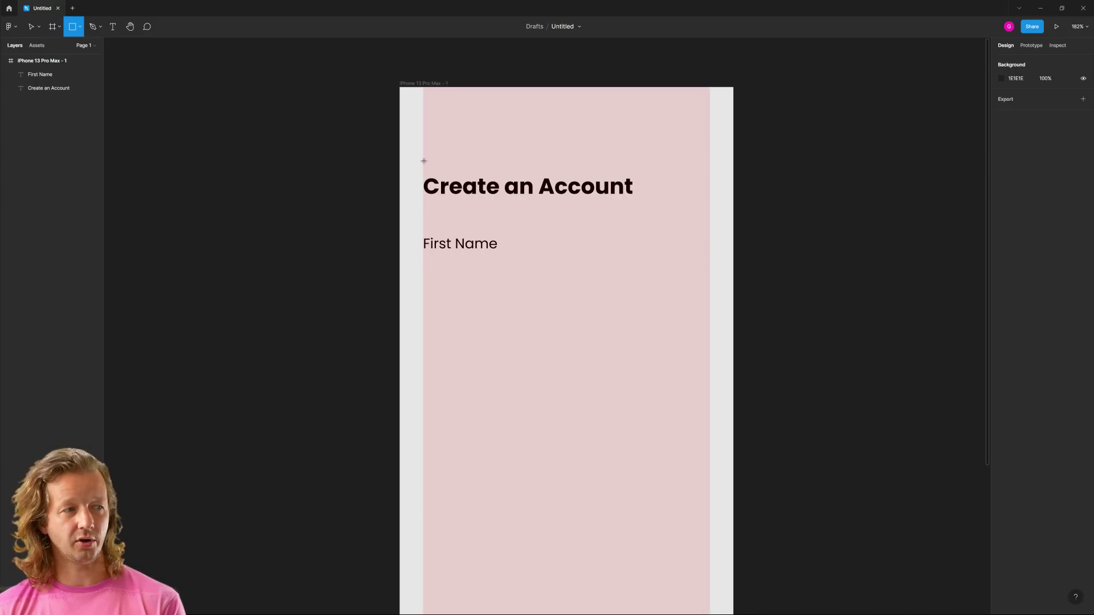
mouse_move(422, 261)
mouse_down()
mouse_move(448, 318)
mouse_move(629, 332)
mouse_move(692, 286)
mouse_move(710, 295)
mouse_move(642, 279)
mouse_move(598, 298)
mouse_move(651, 289)
mouse_up()
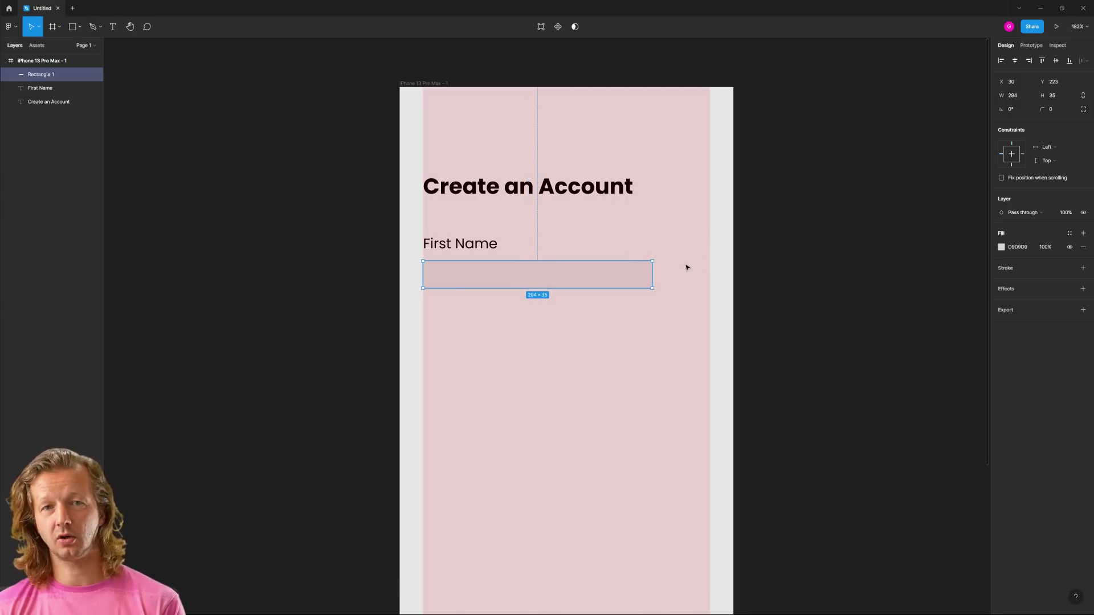
mouse_move(653, 276)
mouse_down()
mouse_move(710, 275)
mouse_move(668, 287)
mouse_up()
Hide the phone frame's column layout grid
click(598, 139)
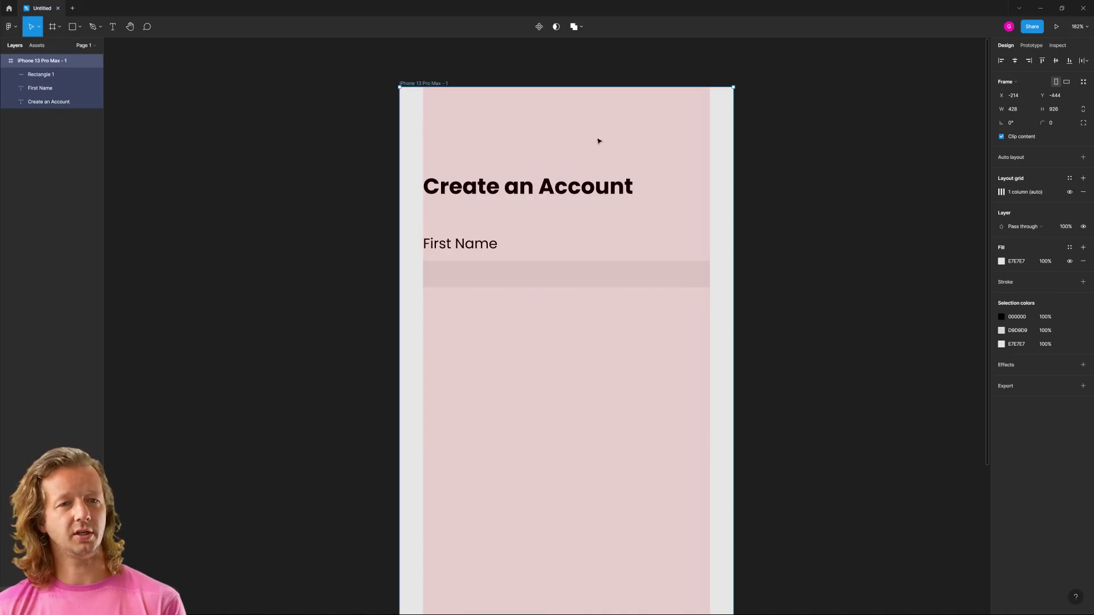
click(1069, 193)
click(598, 265)
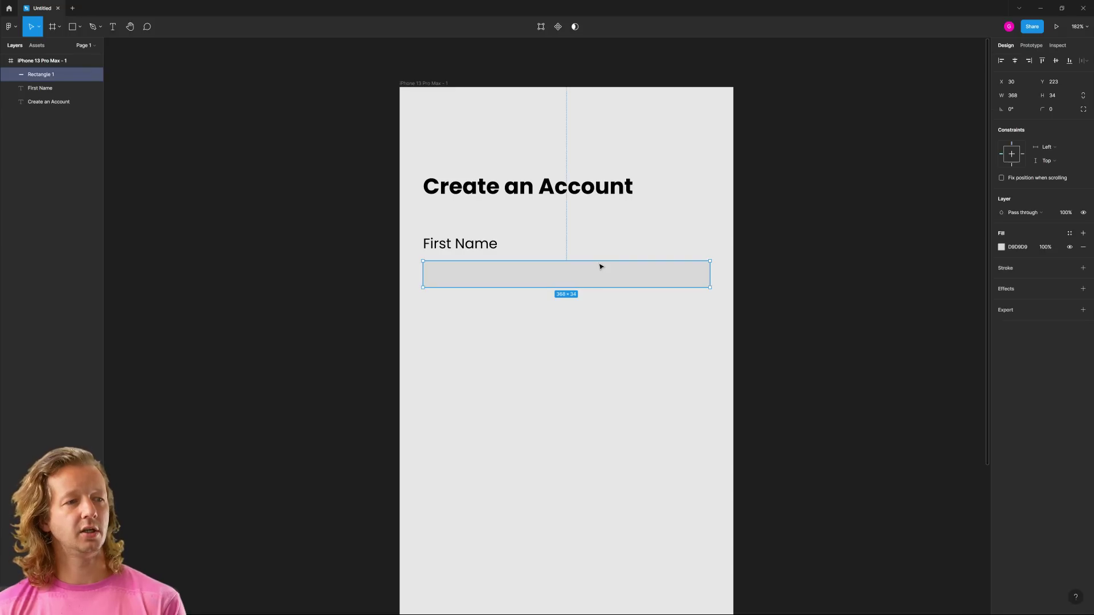
click(597, 328)
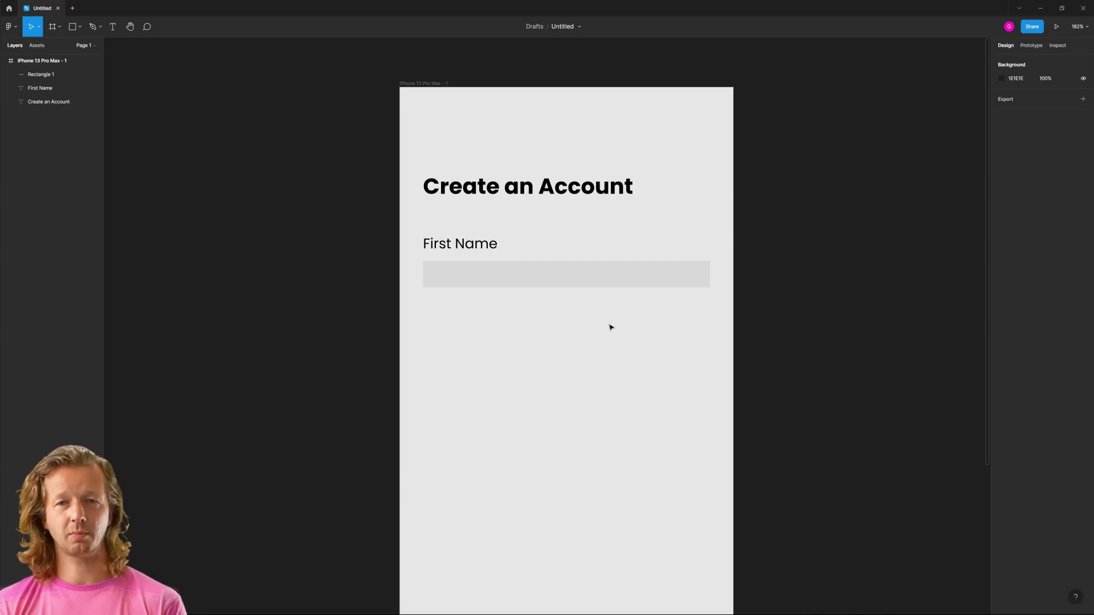
Shrink the field rectangle's height to about 26, keeping its upper edge in place
click(608, 283)
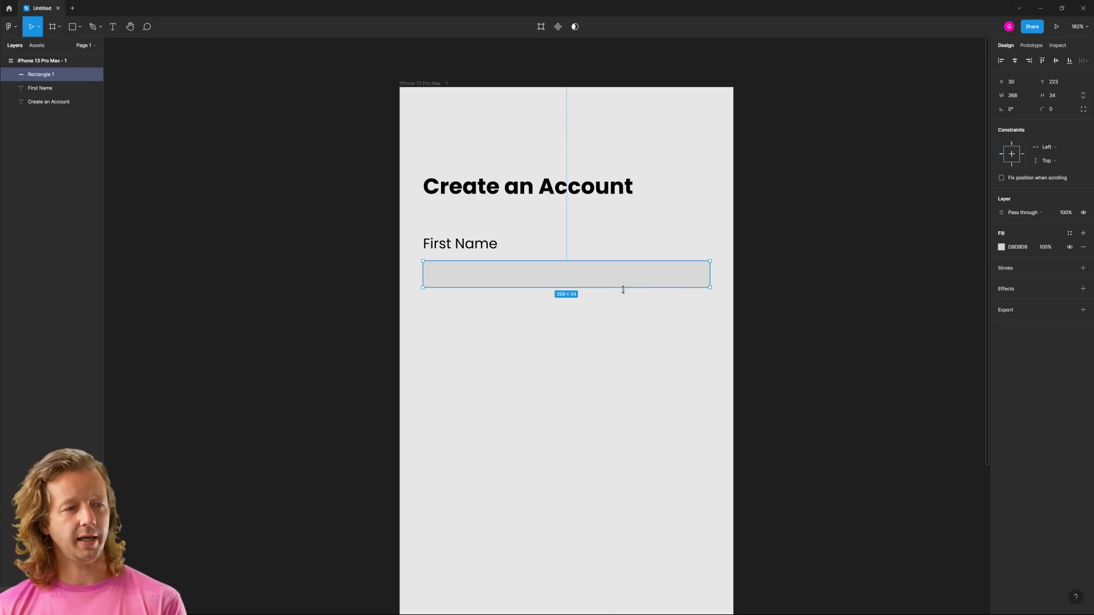
drag(623, 288, 644, 281)
click(642, 308)
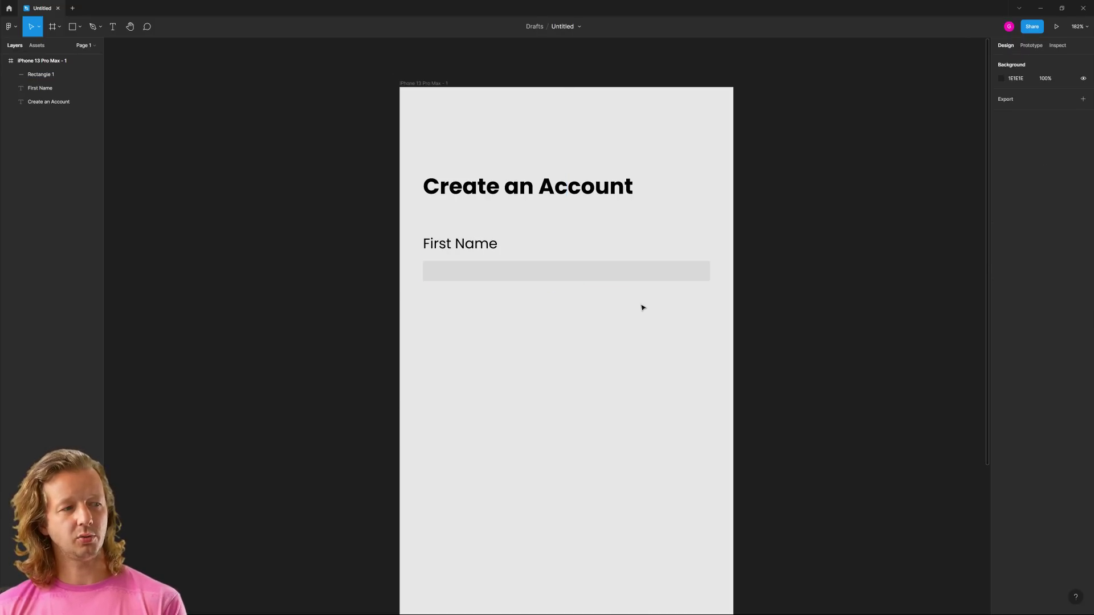
click(436, 272)
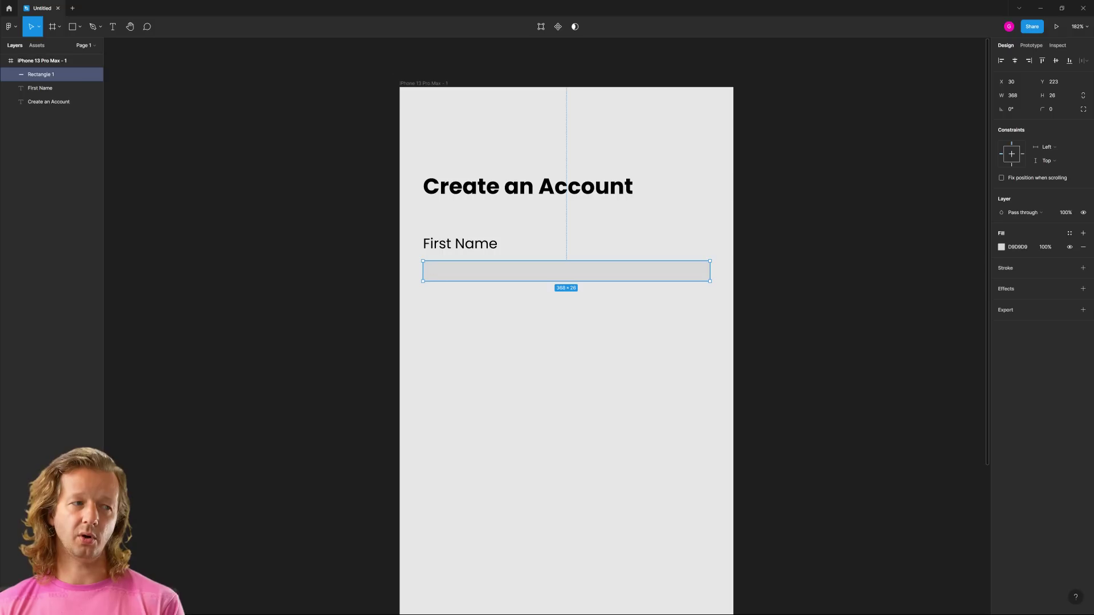
click(462, 307)
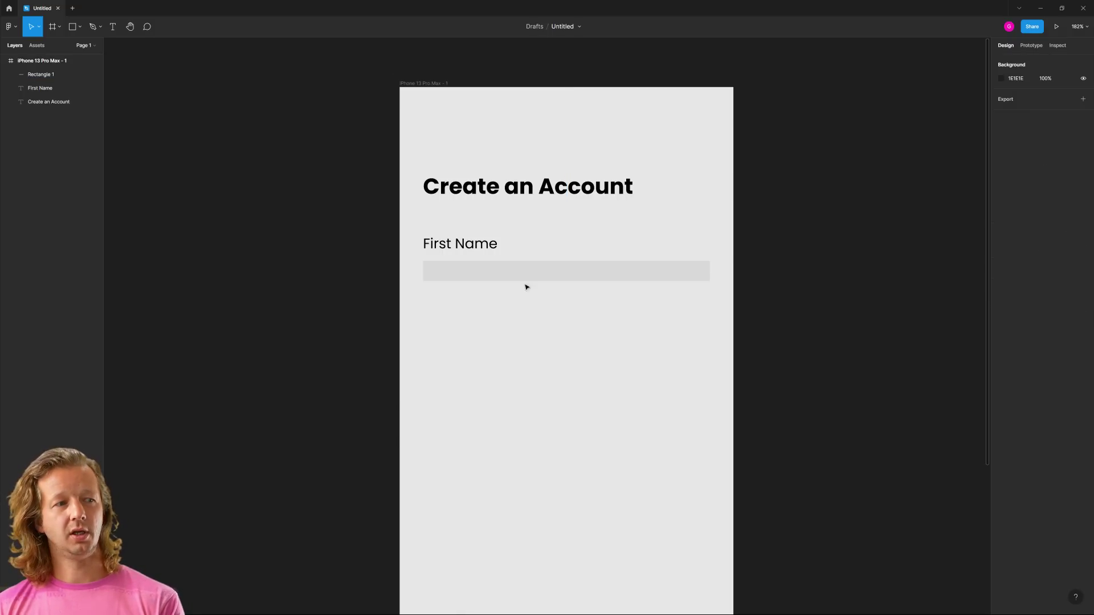
Extend the field rectangle's lower edge until its height is about 36
click(549, 274)
drag(554, 281, 611, 288)
click(593, 403)
click(617, 316)
click(620, 308)
click(611, 275)
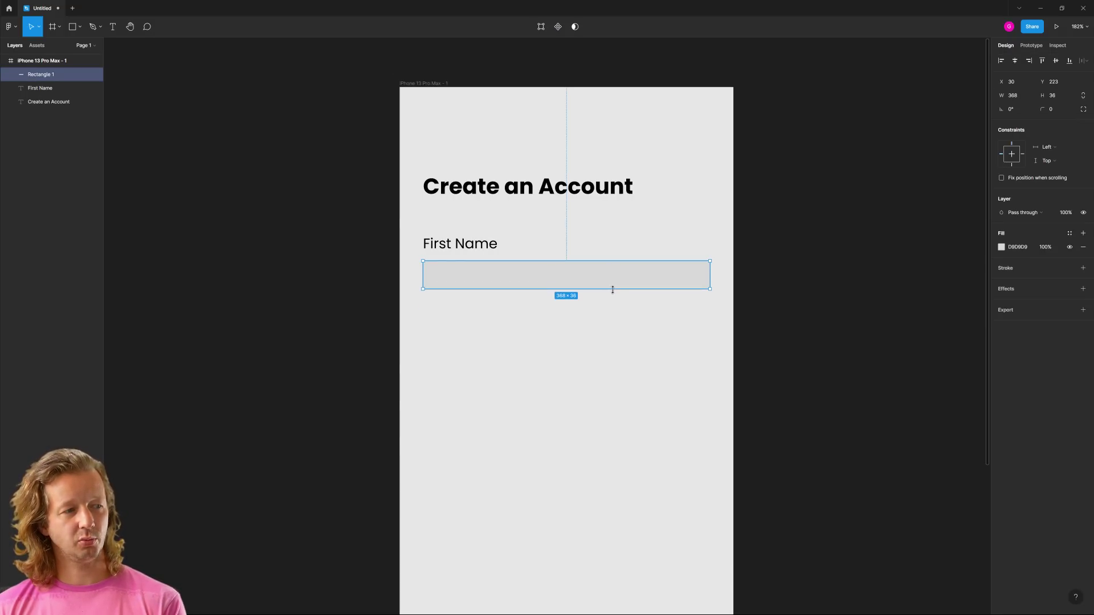
click(619, 314)
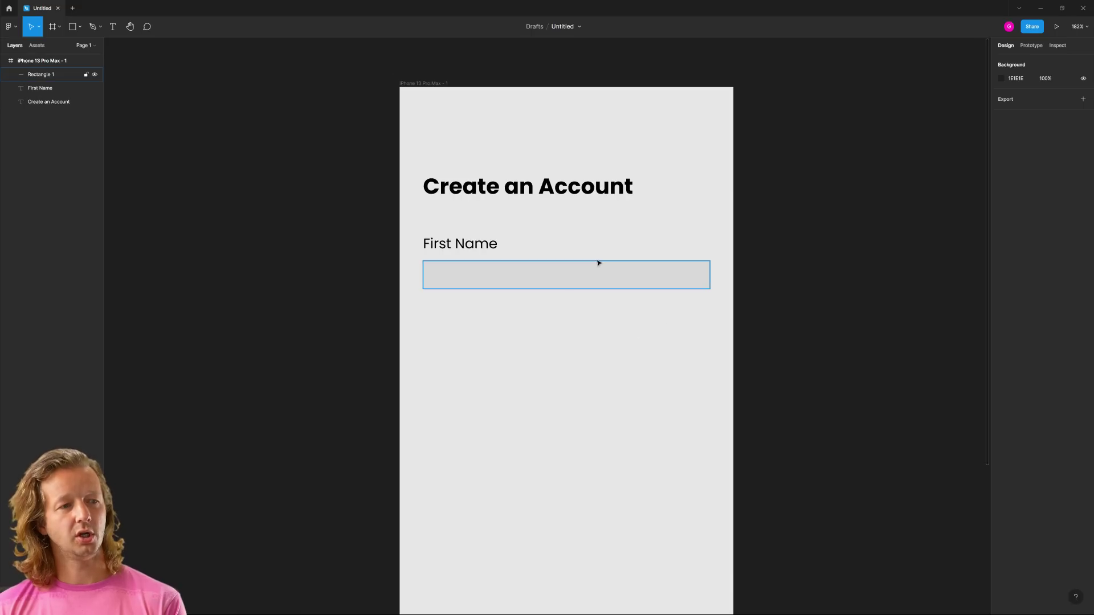
Increase the field rectangle's height to about 38
click(434, 275)
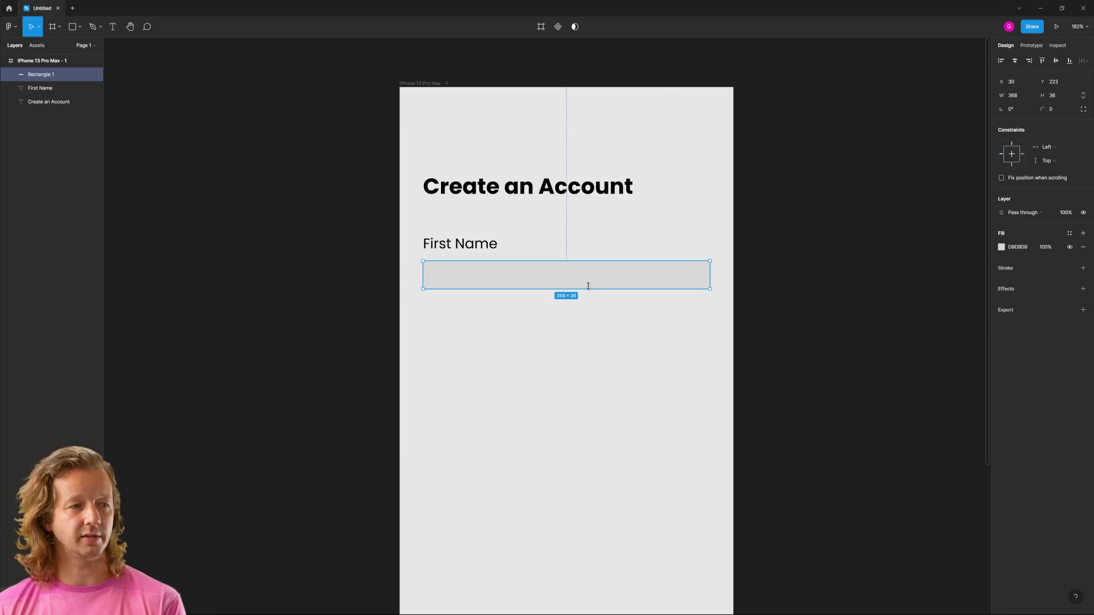
drag(590, 289, 589, 291)
click(615, 340)
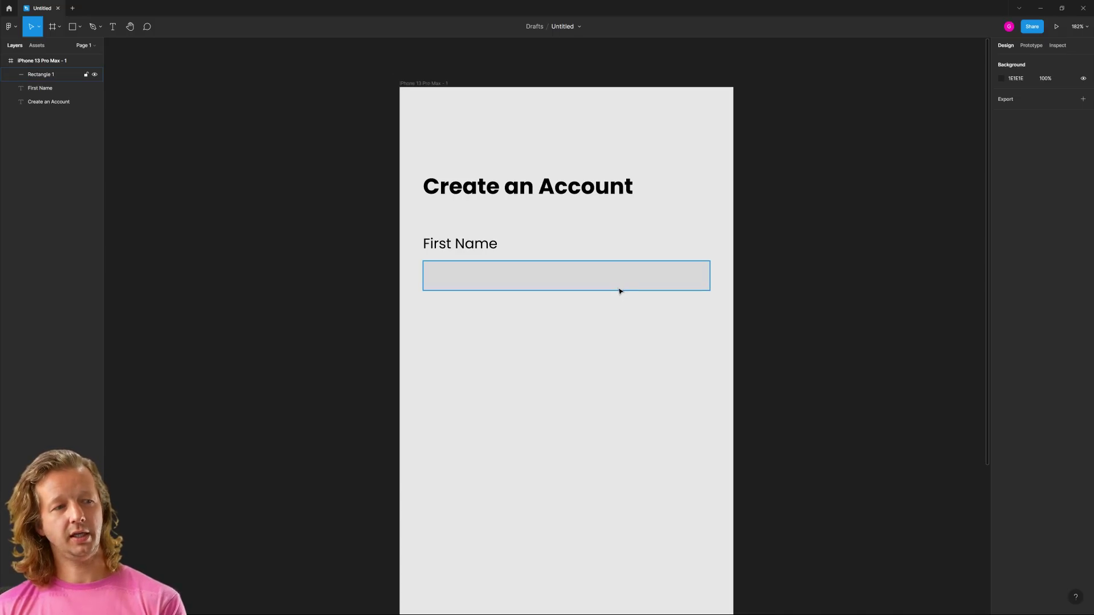
click(674, 288)
click(683, 334)
drag(674, 146, 693, 199)
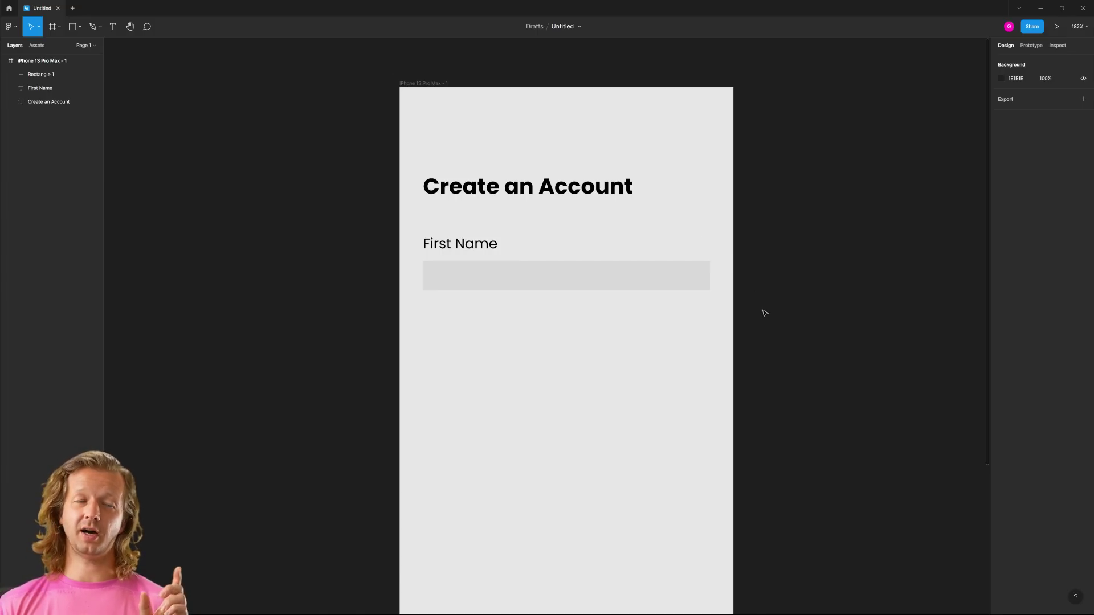
click(683, 278)
click(723, 293)
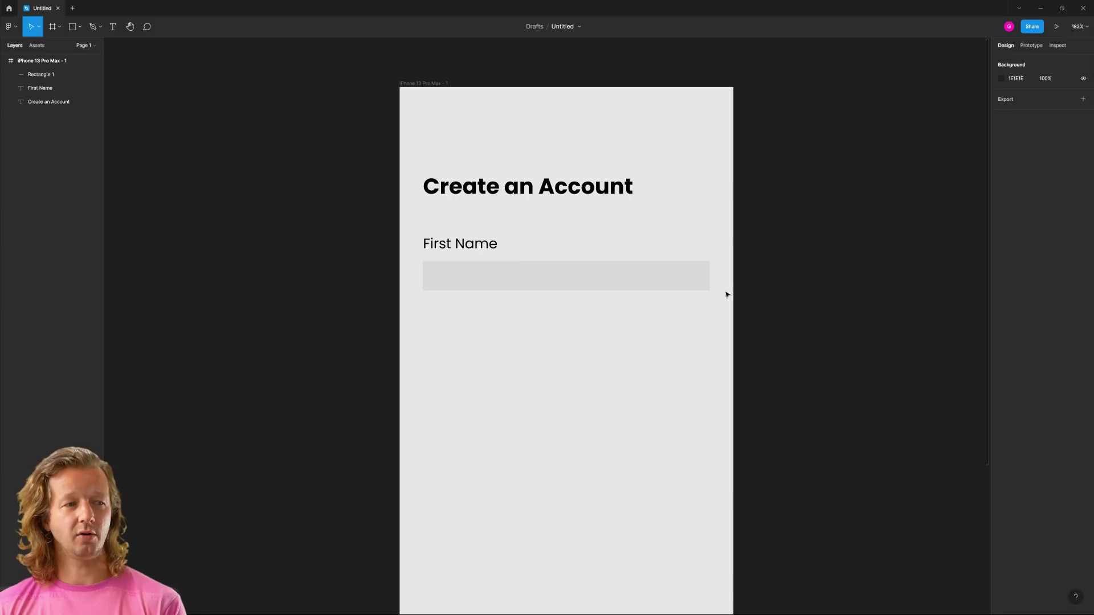
Add an inside stroke of width 1 to the field rectangle in mid-grey 828282
click(616, 279)
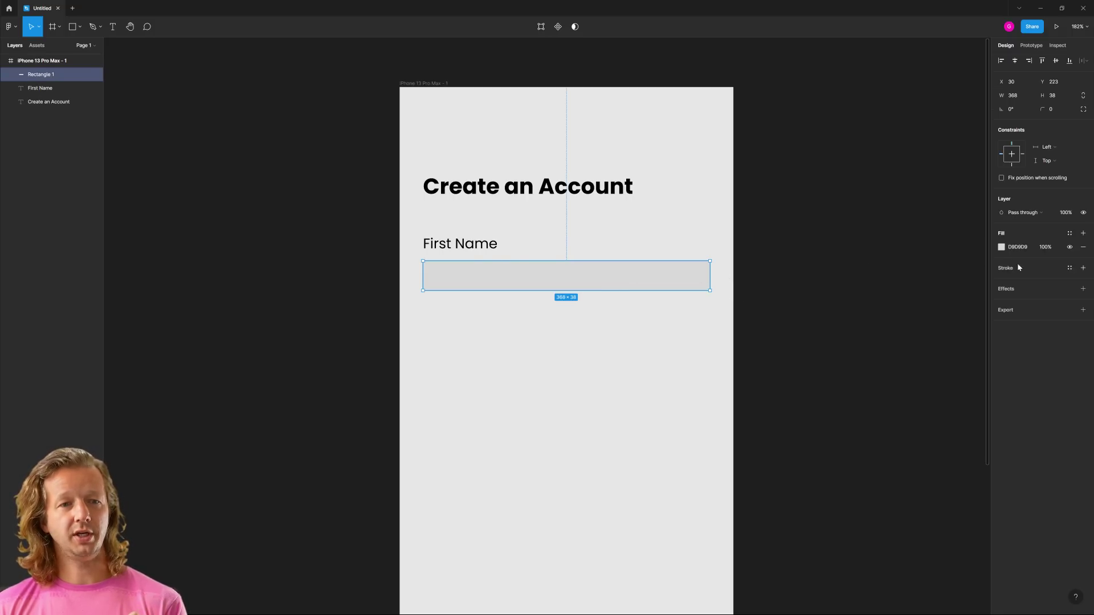
click(1083, 268)
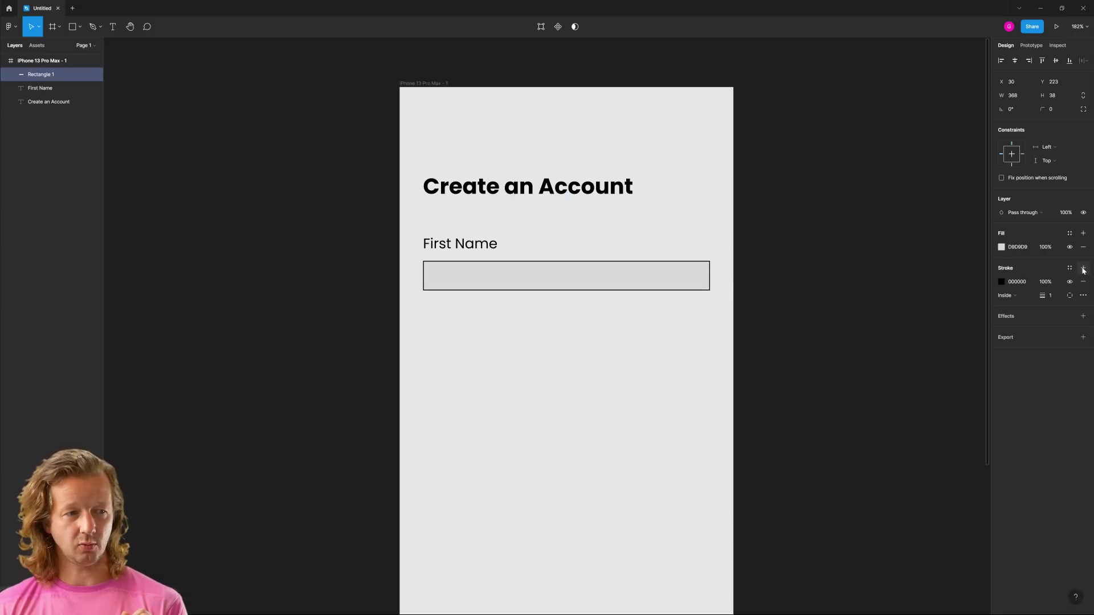
click(1001, 282)
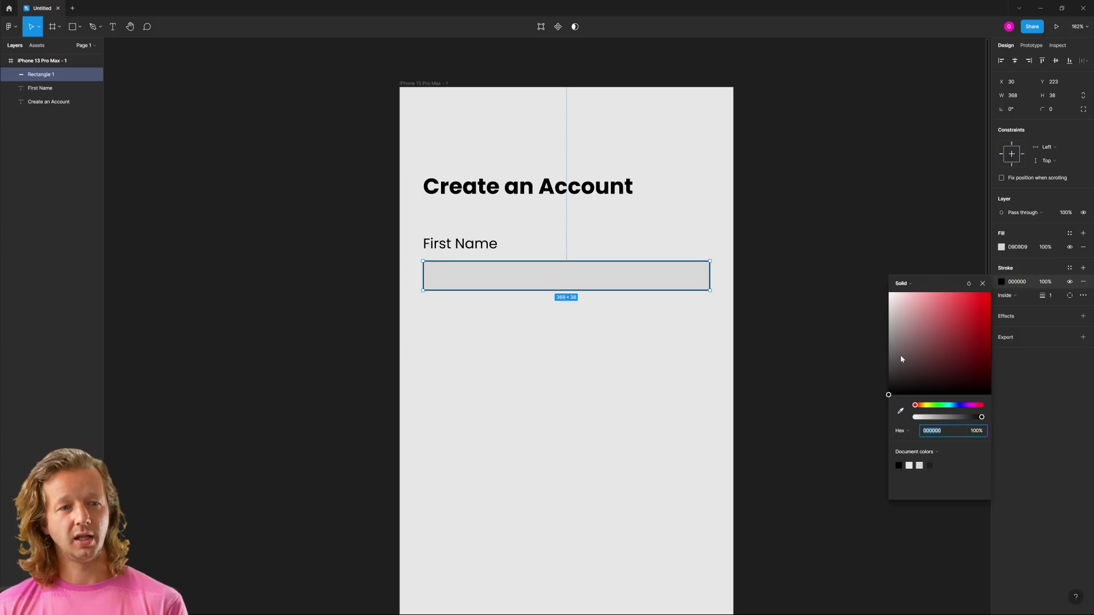
mouse_move(900, 355)
mouse_down()
mouse_move(855, 352)
mouse_move(825, 318)
mouse_move(794, 349)
mouse_up()
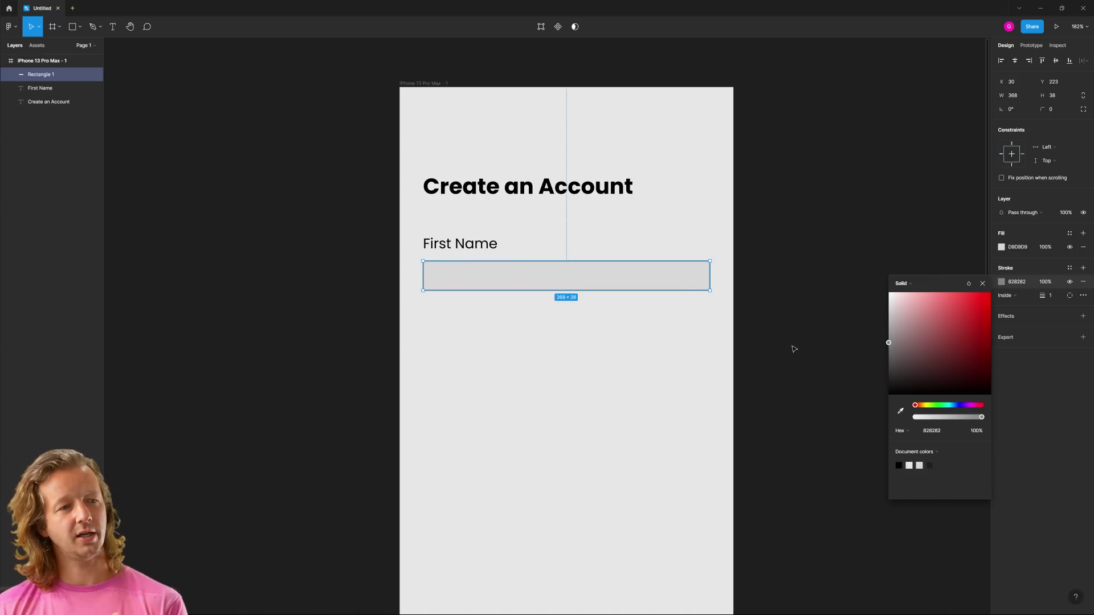
click(796, 310)
Change the field rectangle's fill to white, FFFFFF
click(685, 278)
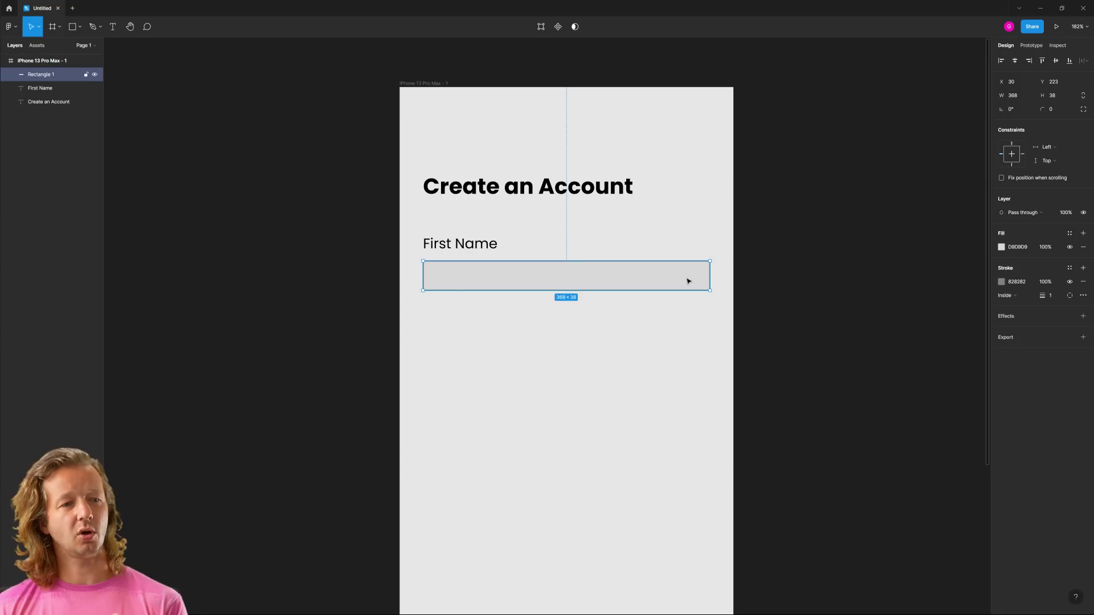
click(1001, 247)
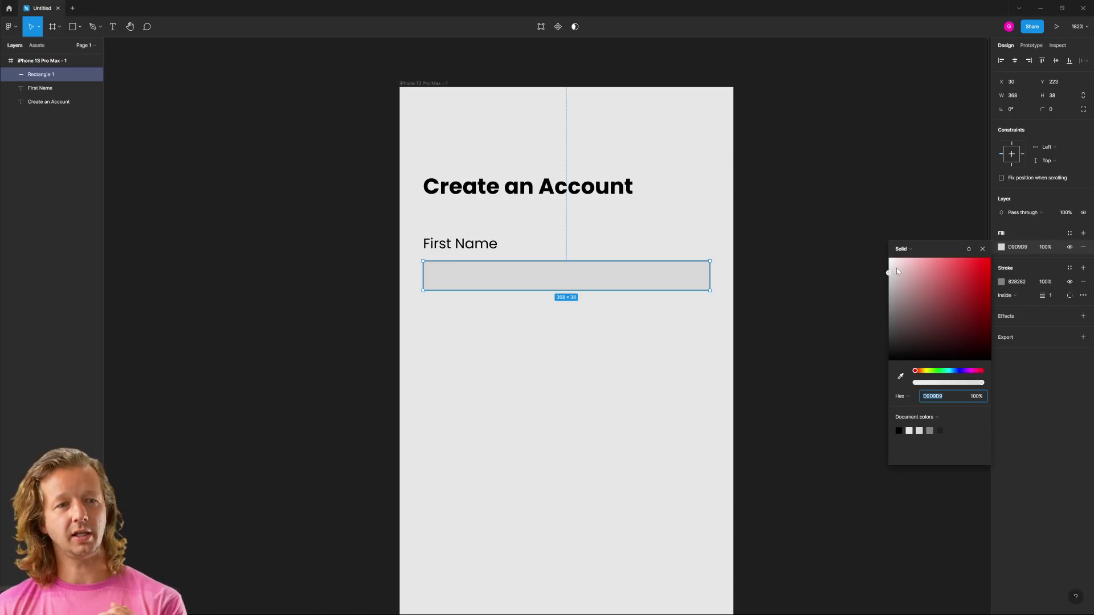
drag(900, 266, 889, 260)
click(804, 431)
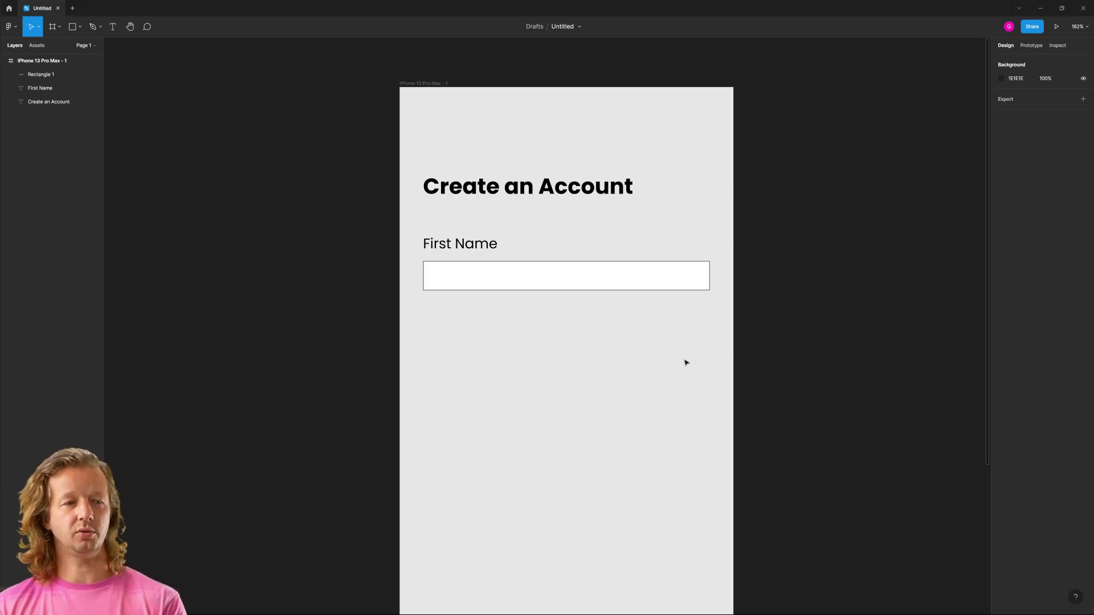
Extend the white field rectangle's lower edge to a height of about 42
click(659, 286)
drag(661, 290, 668, 294)
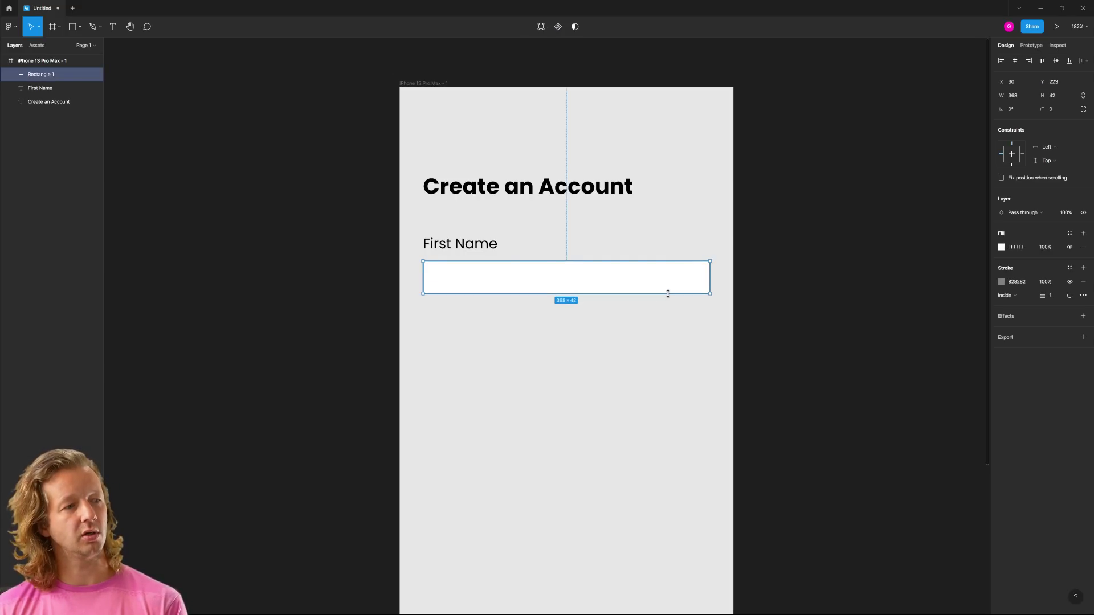
click(685, 434)
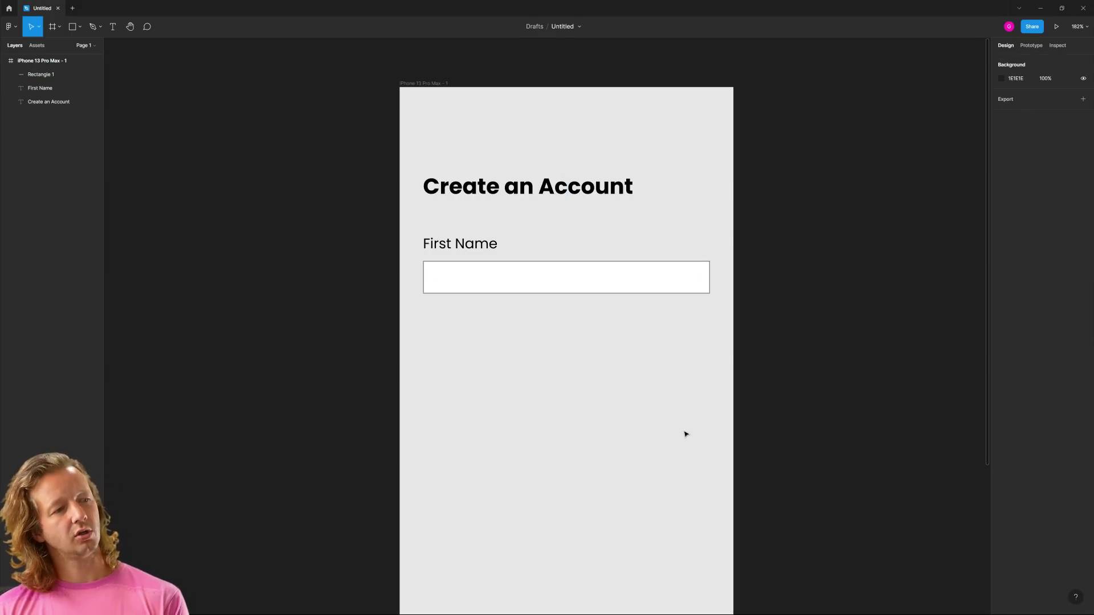
click(630, 290)
click(751, 283)
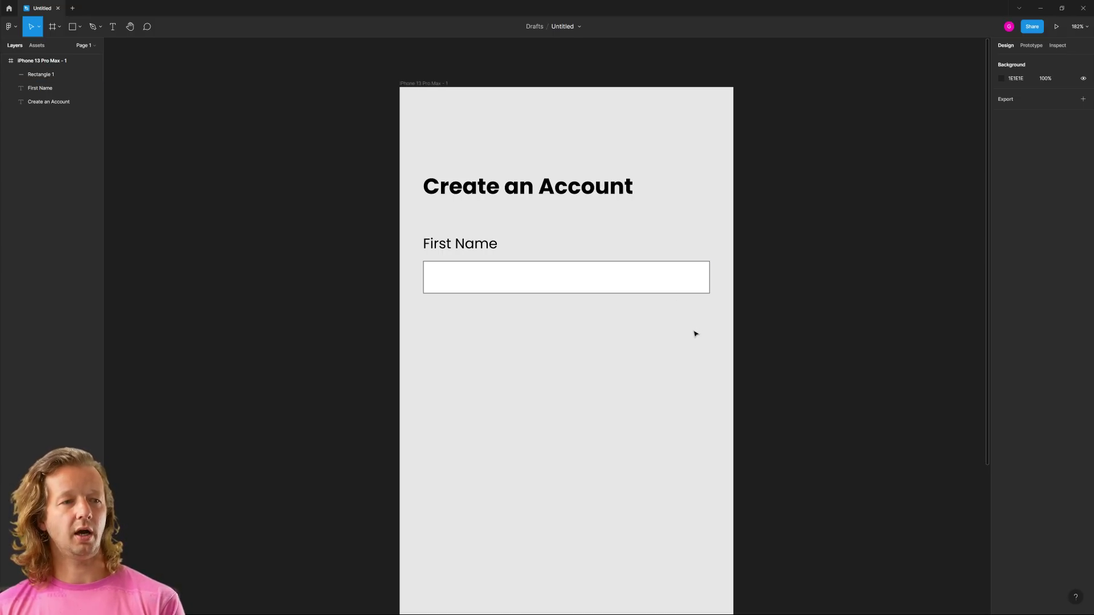
Nudge the "First Name" label down to Y 188, closer to the field below it
click(591, 285)
click(470, 244)
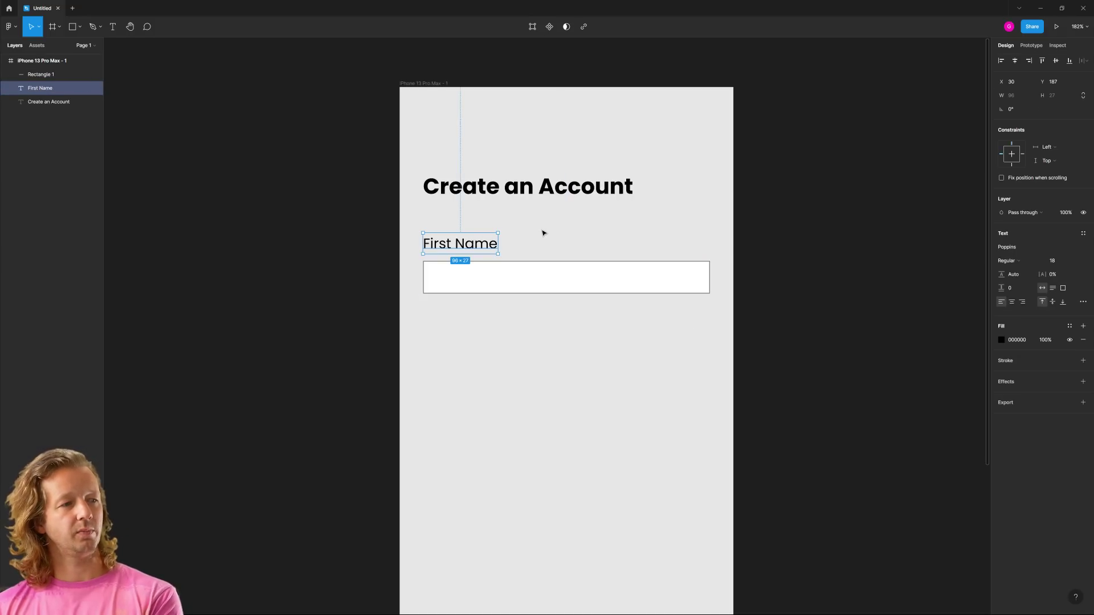
click(549, 246)
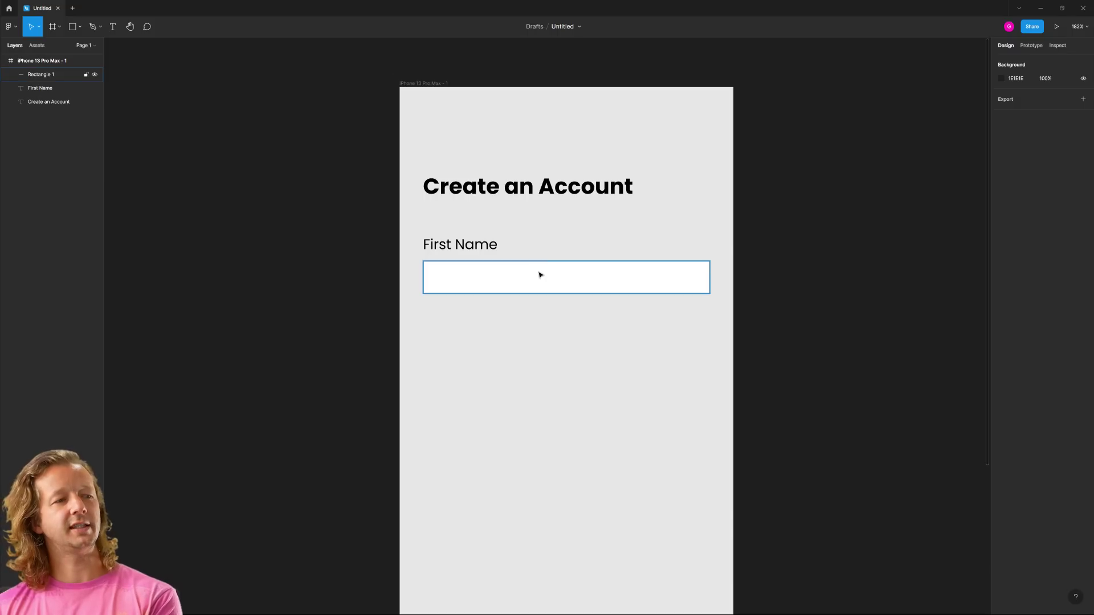
Duplicate the "First Name" label and place the copy inside the field at about X 47, Y 231, layered above the rectangle
click(485, 277)
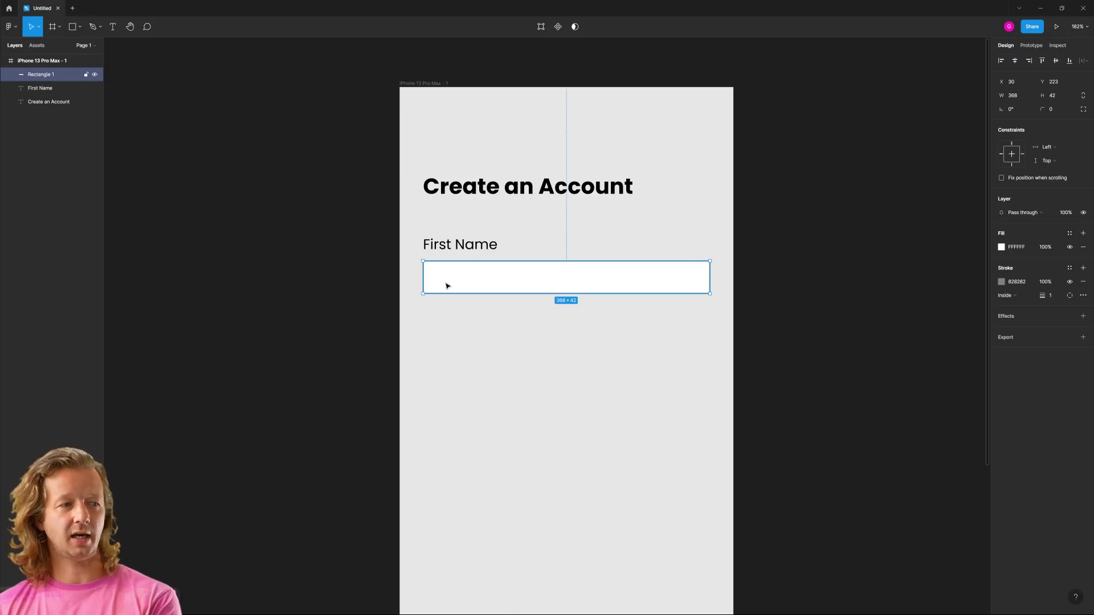
click(455, 250)
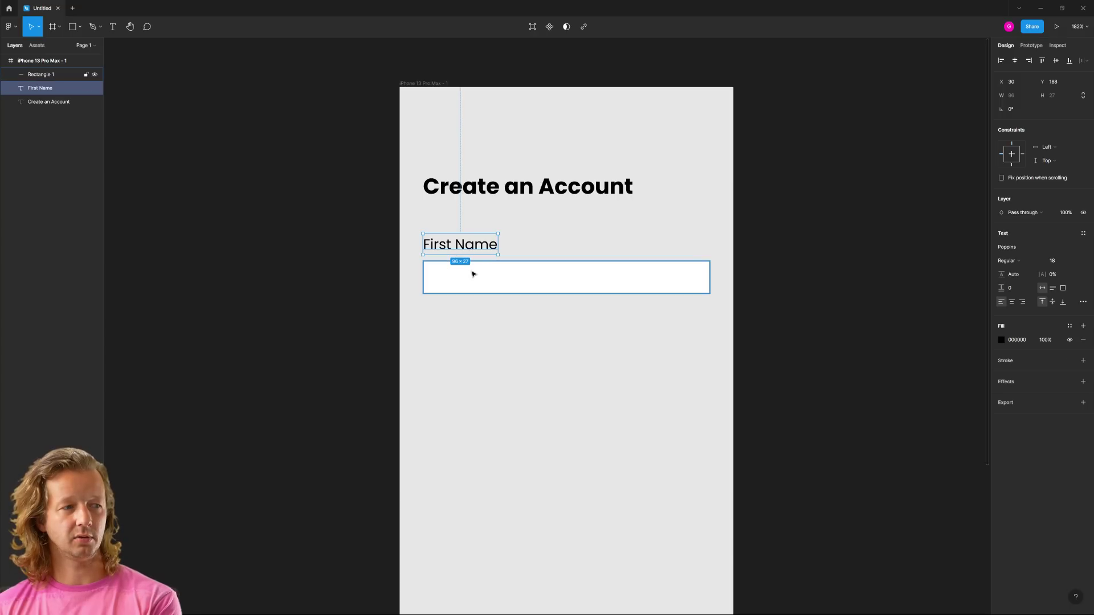
click(471, 272)
click(464, 247)
key(ctrl+d)
drag(461, 247, 474, 280)
key(ctrl+])
Set the in-field "First Name" text to size 16 and position it at about X 44, Y 232
click(1059, 260)
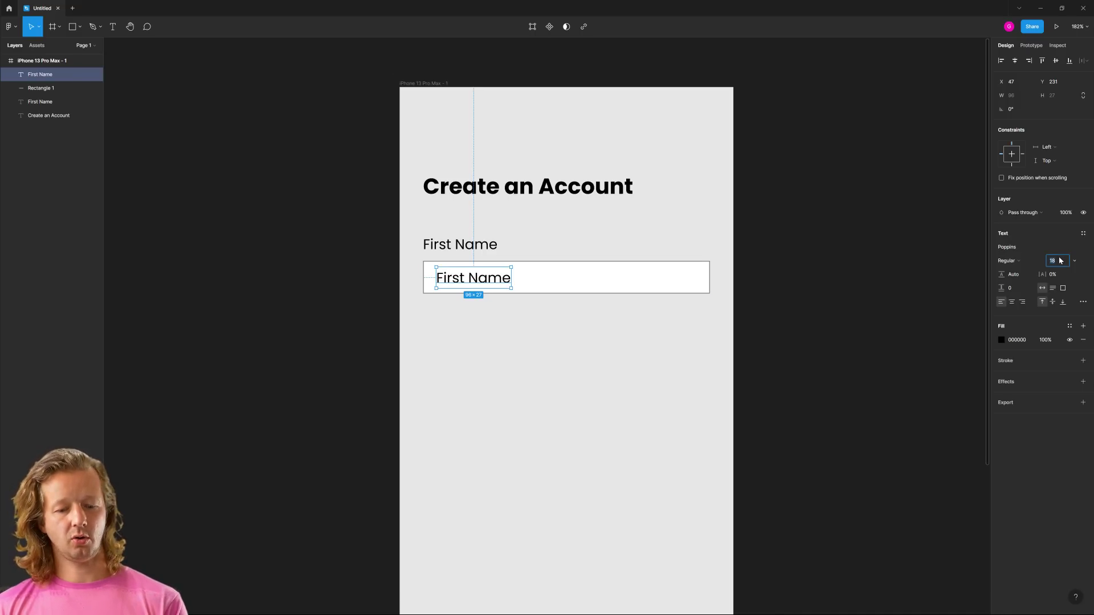
text(16)
key(Return)
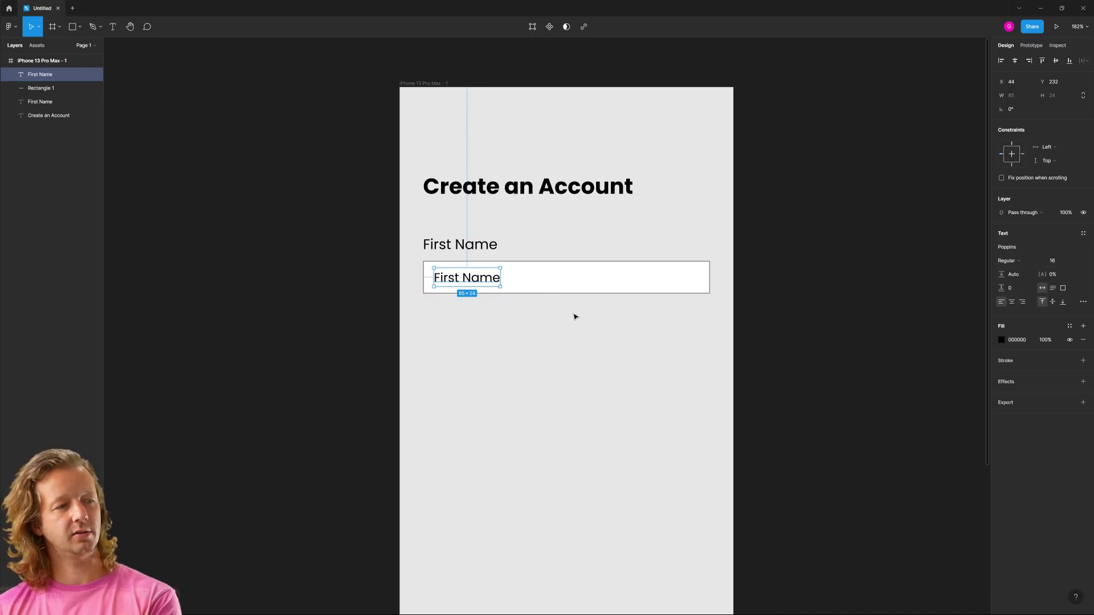
Replace the text inside the white input field with a sample full name as placeholder
click(530, 322)
double_click(485, 277)
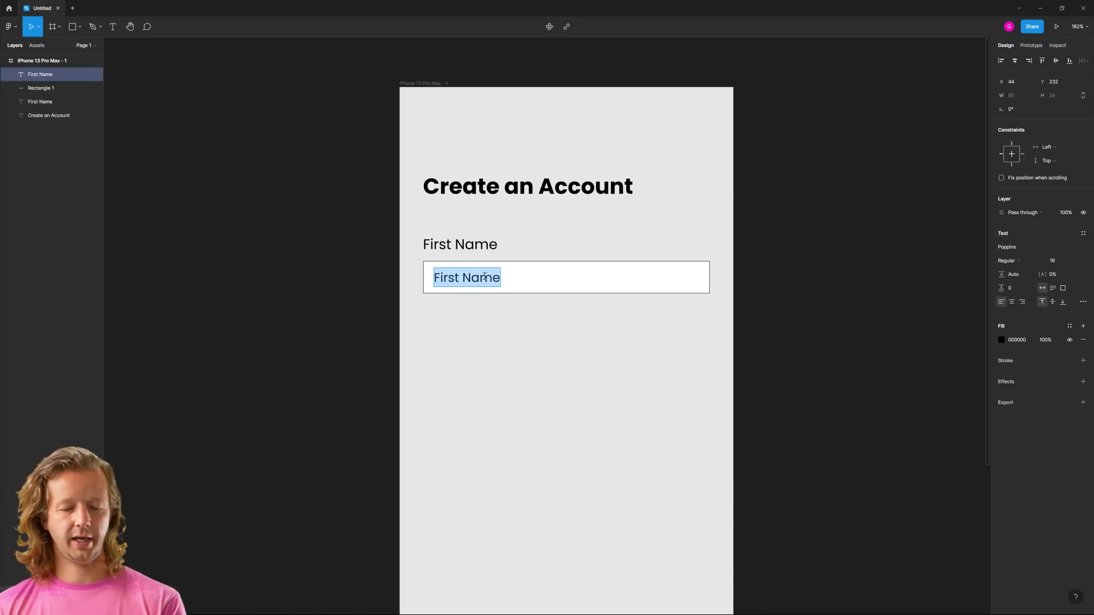
text(John Doe)
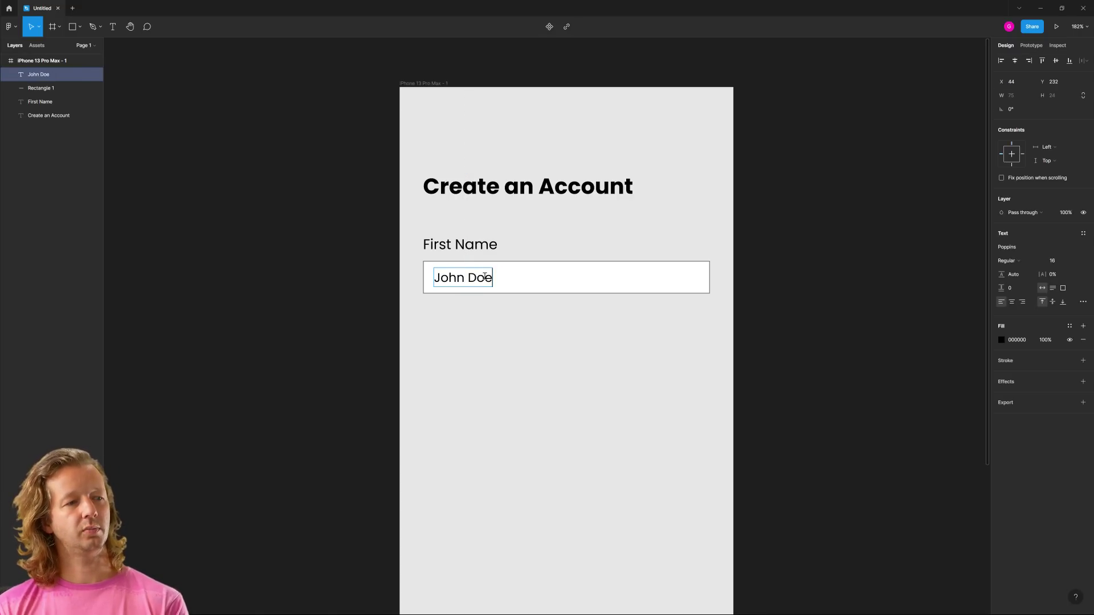
key(Escape)
click(546, 339)
Try a different fill colour on the placeholder text inside the field
click(471, 288)
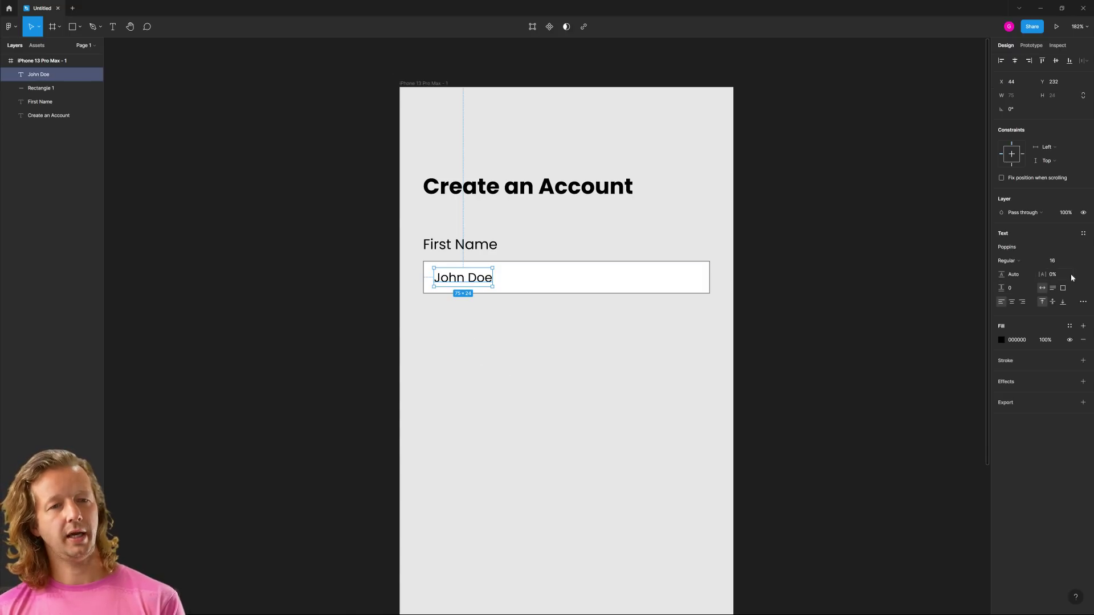
click(1001, 341)
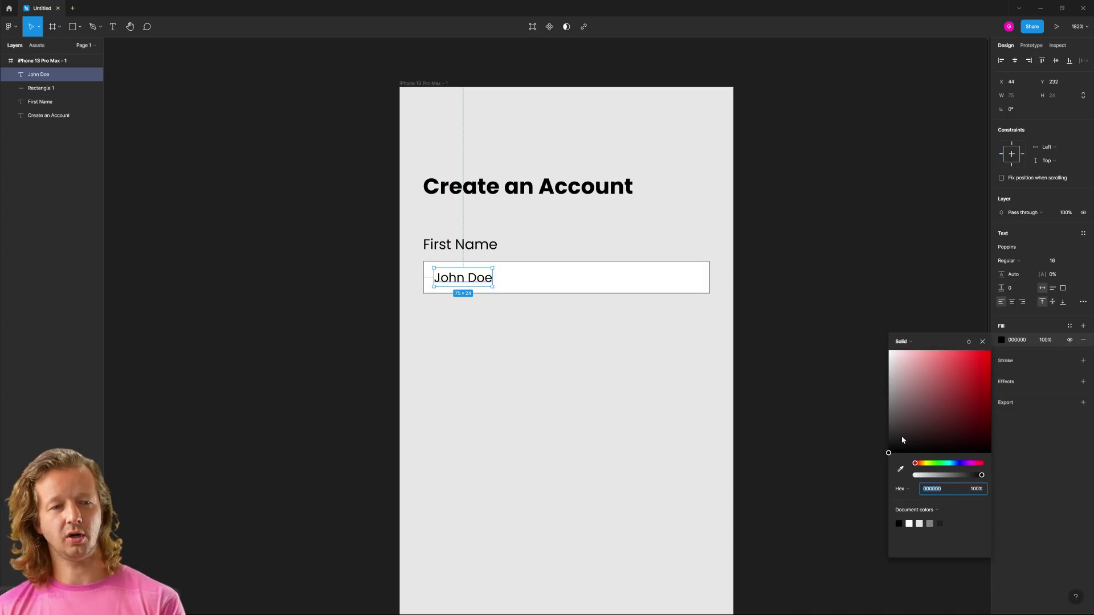
drag(902, 439, 835, 478)
click(574, 423)
click(459, 245)
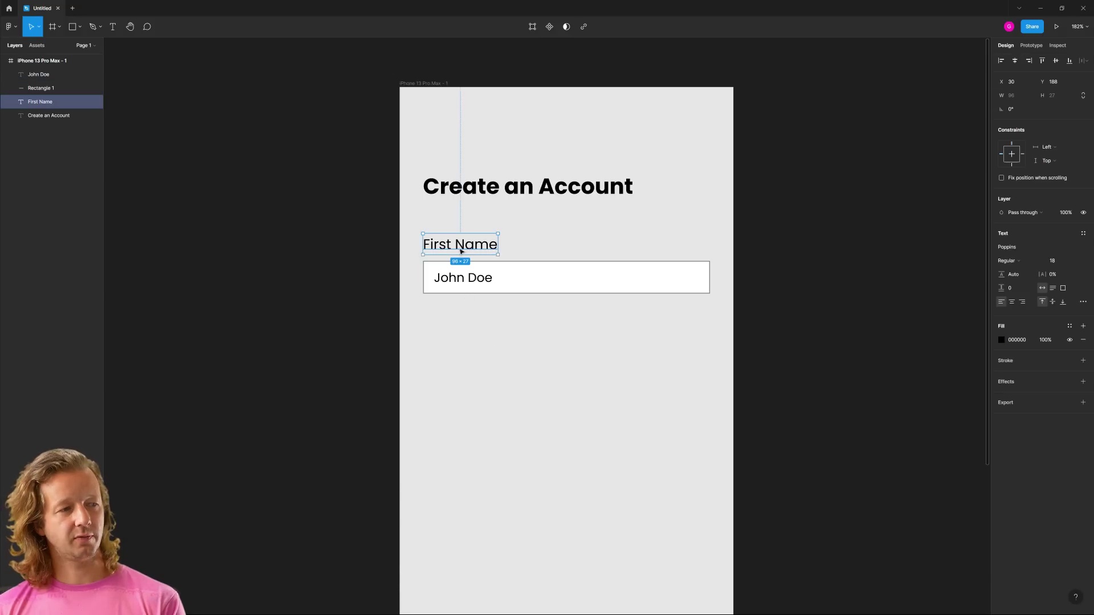
click(463, 282)
click(470, 367)
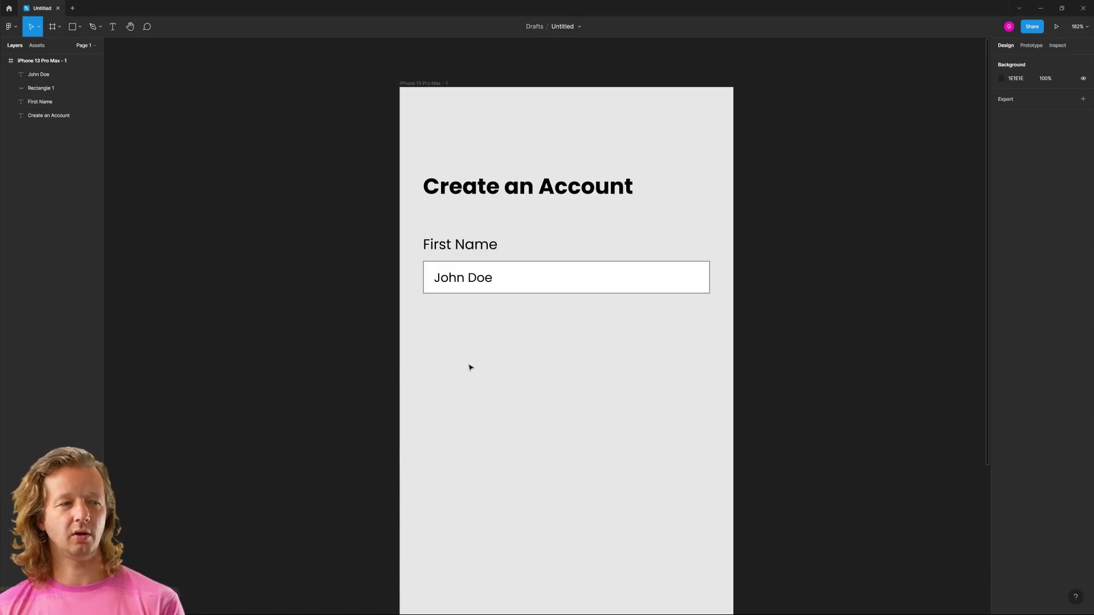
Try the Bold weight on the "First Name" label, and undo the weight change
click(471, 248)
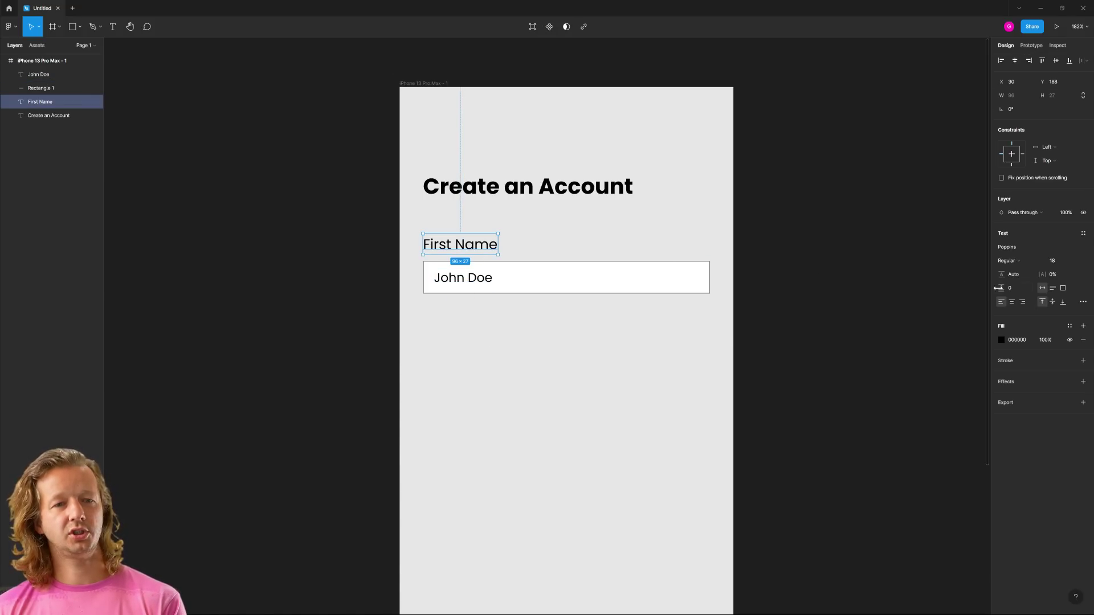
click(1009, 260)
click(1027, 291)
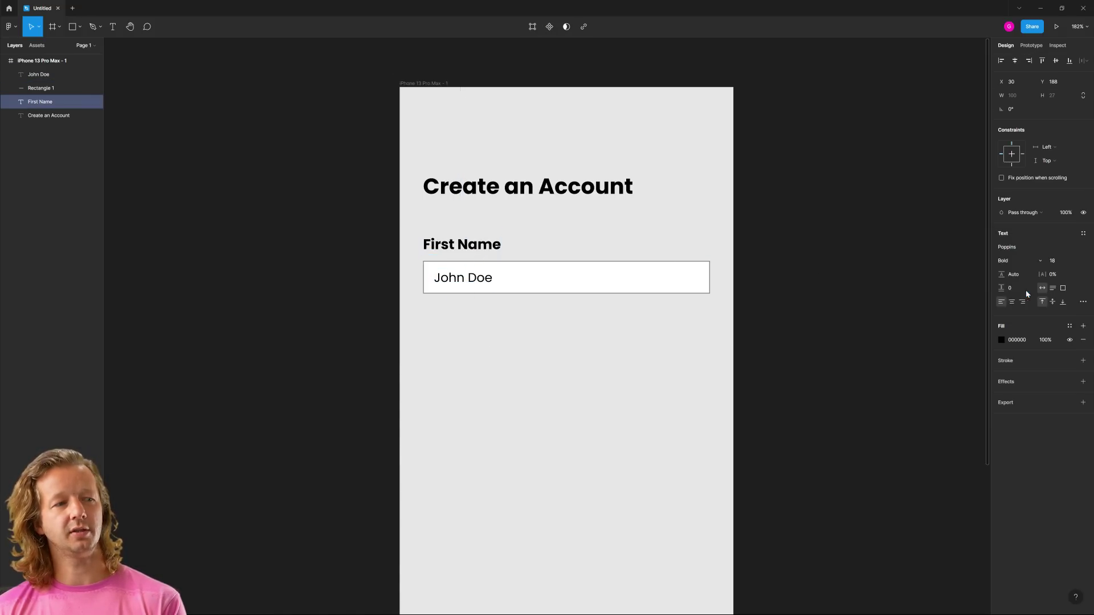
click(821, 409)
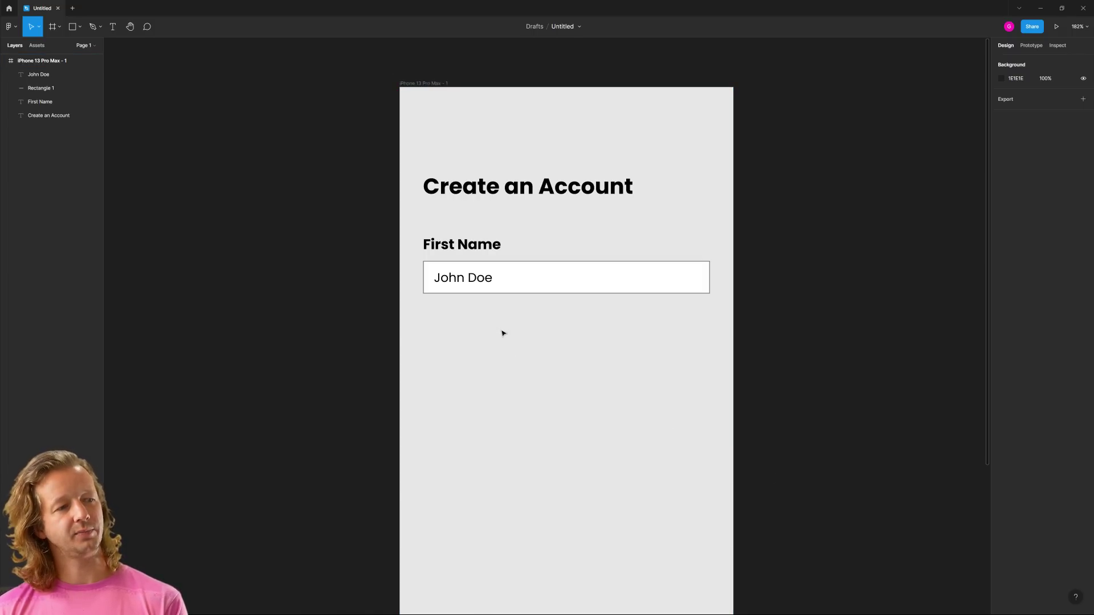
key(ctrl+alt+v)
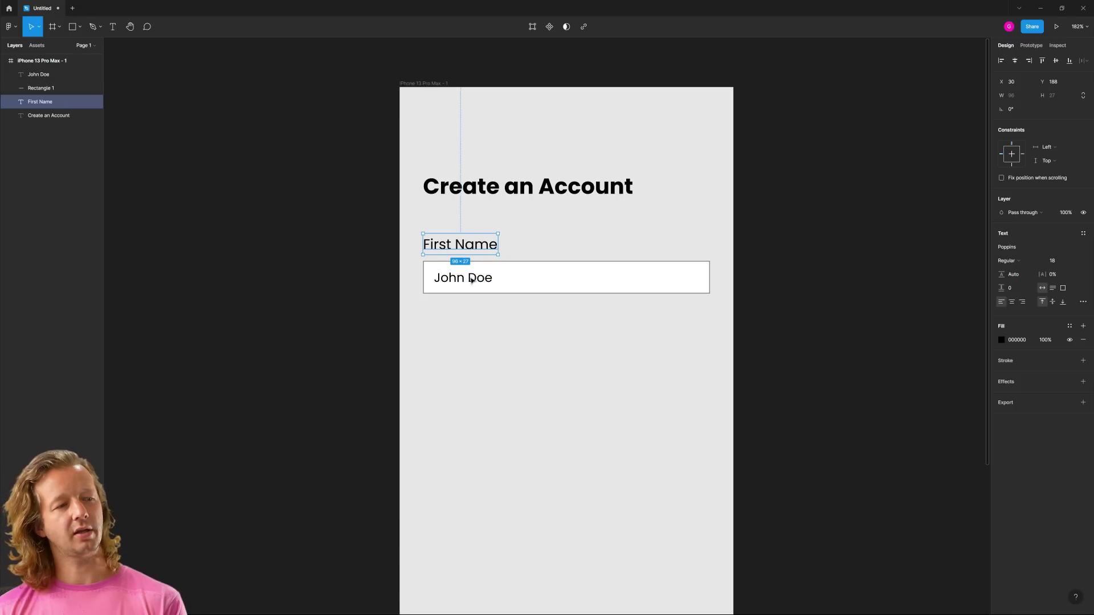
Set the fill of the placeholder text inside the field to dark grey 474747
click(474, 278)
click(1002, 340)
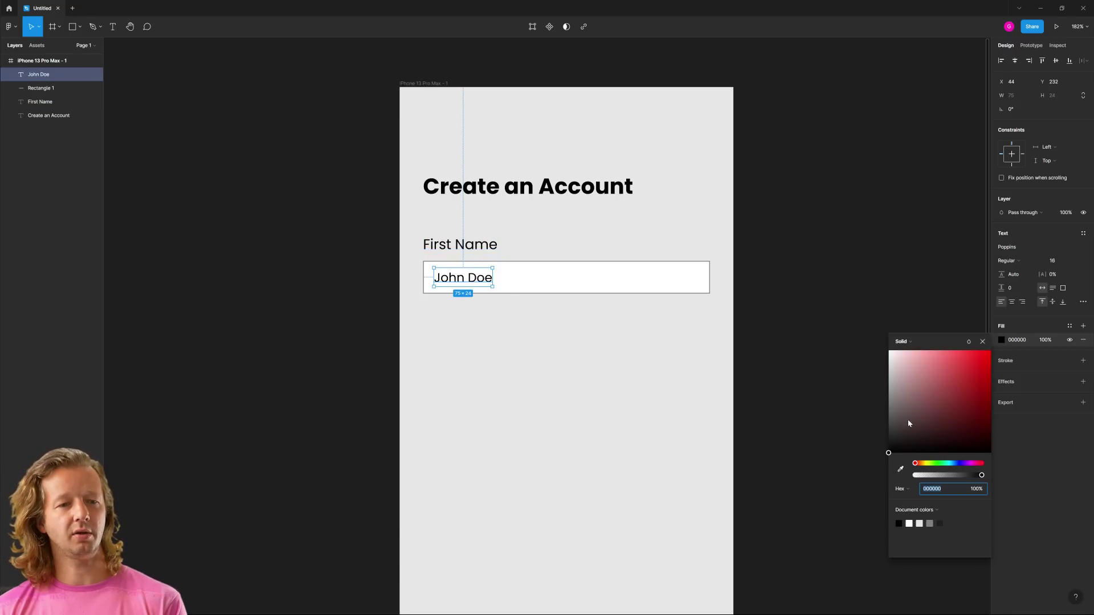
drag(908, 425, 852, 431)
click(680, 397)
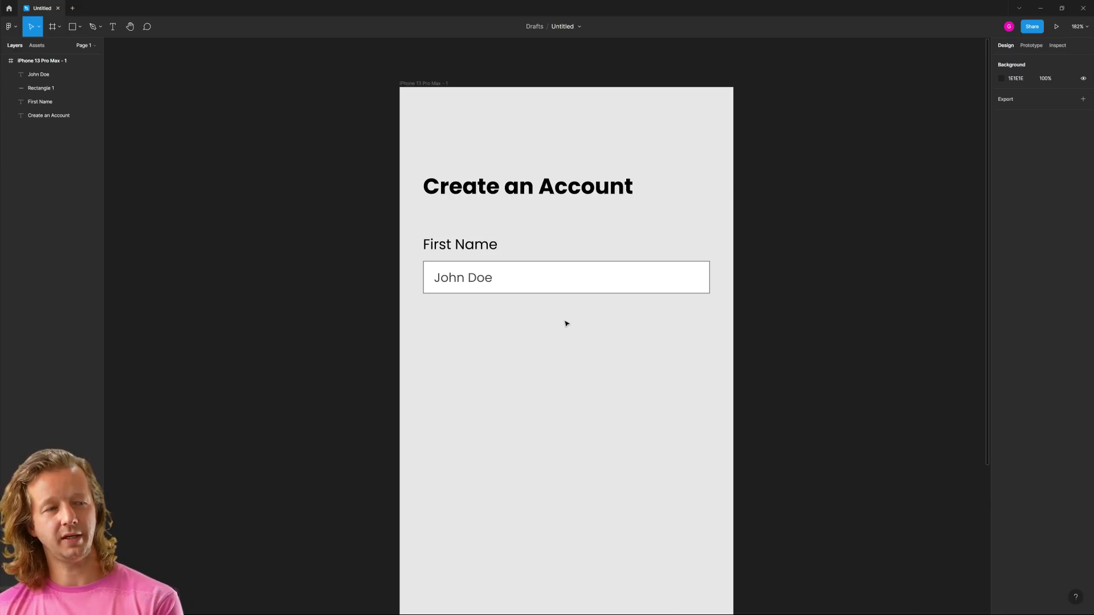
Set the font weight of the "First Name" label above the field to SemiBold
click(464, 278)
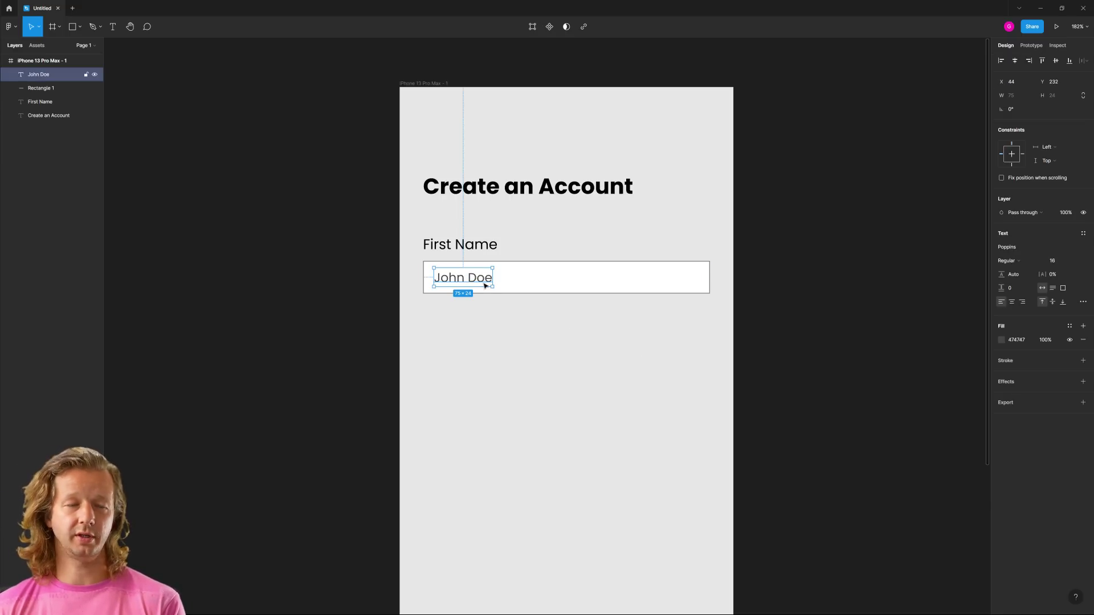
click(467, 246)
click(470, 279)
click(466, 245)
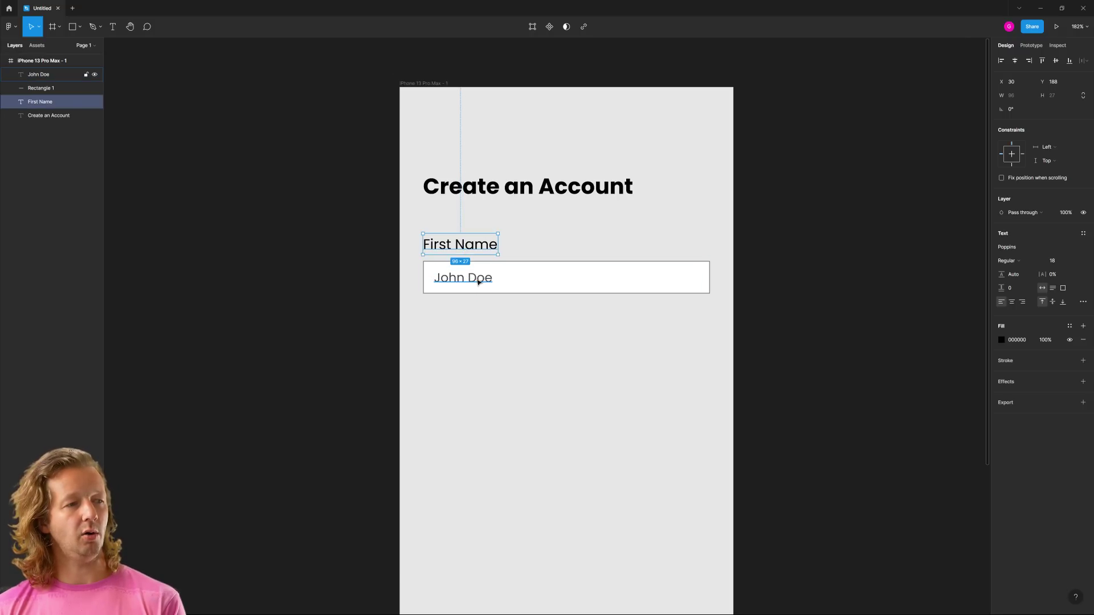
click(1016, 262)
click(1024, 279)
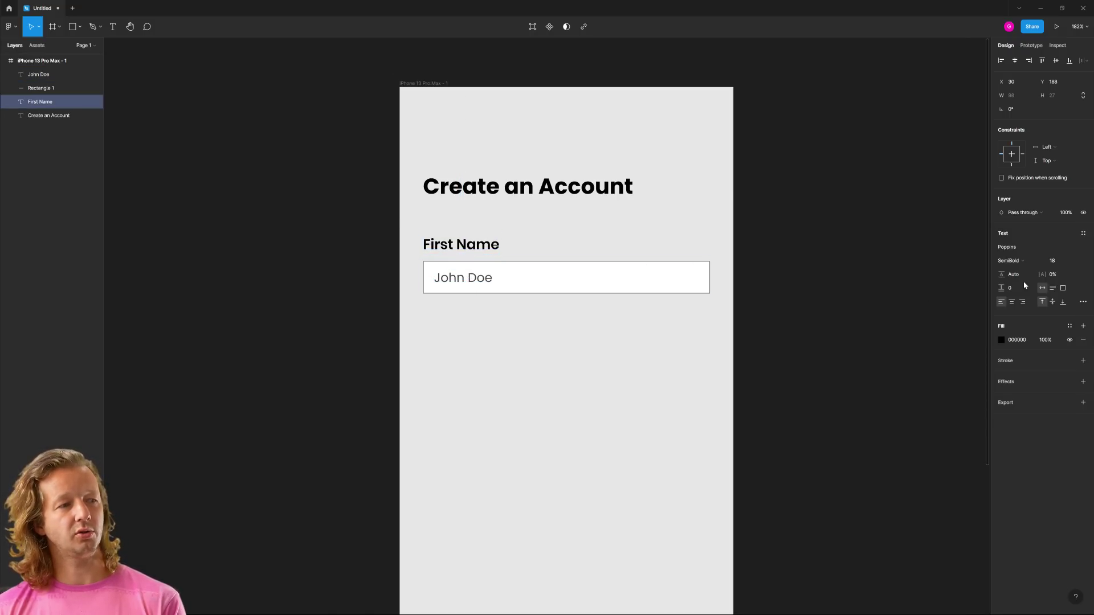
click(634, 411)
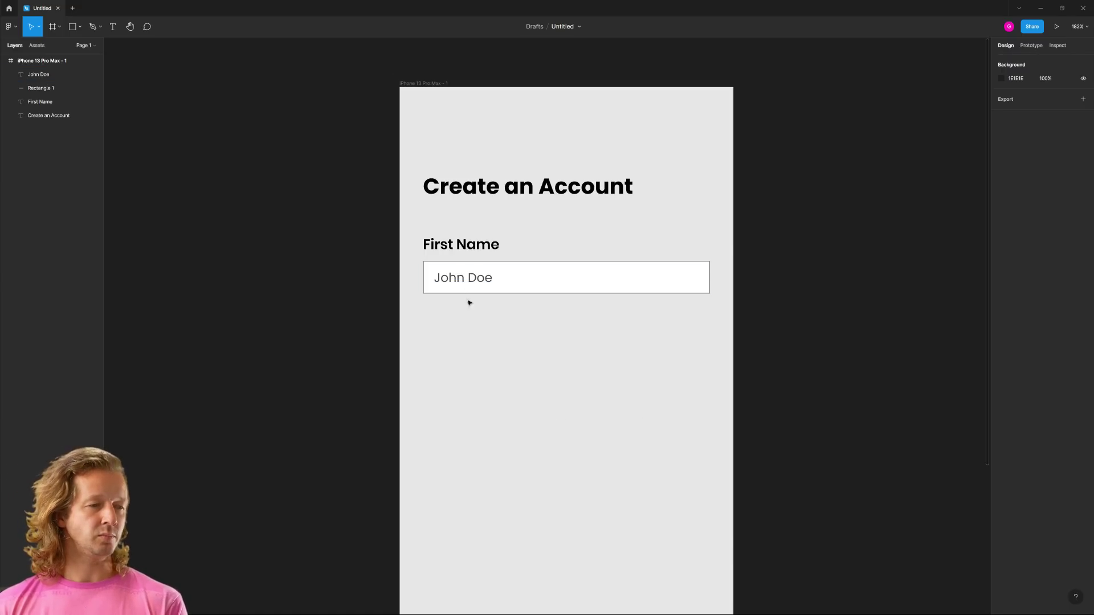
Duplicate the placeholder text and place the copy just below the input field at about X 42, Y 273
click(463, 279)
click(468, 331)
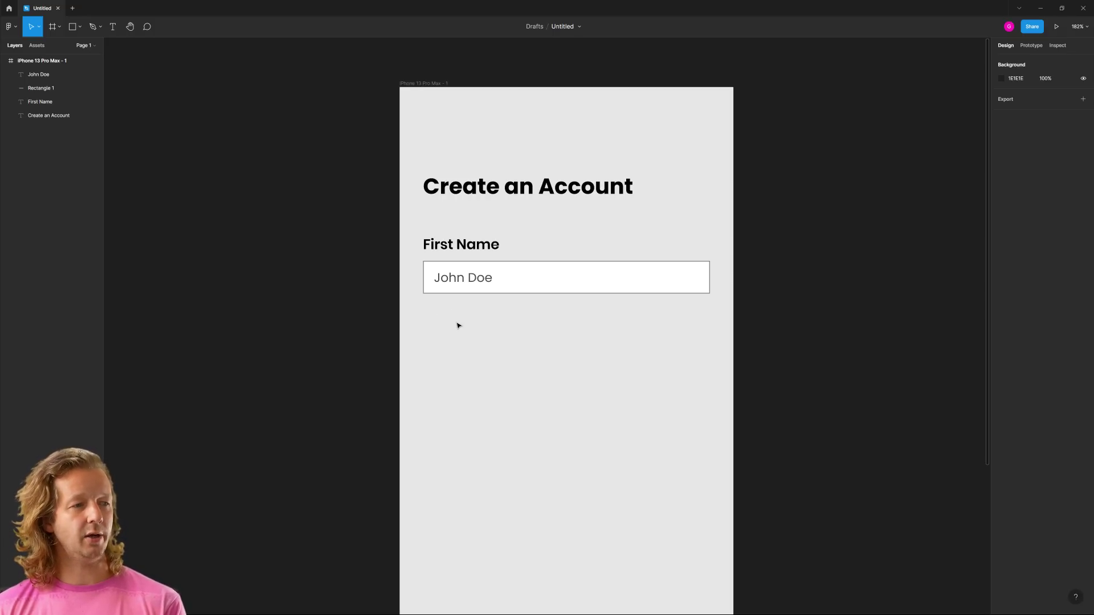
click(447, 280)
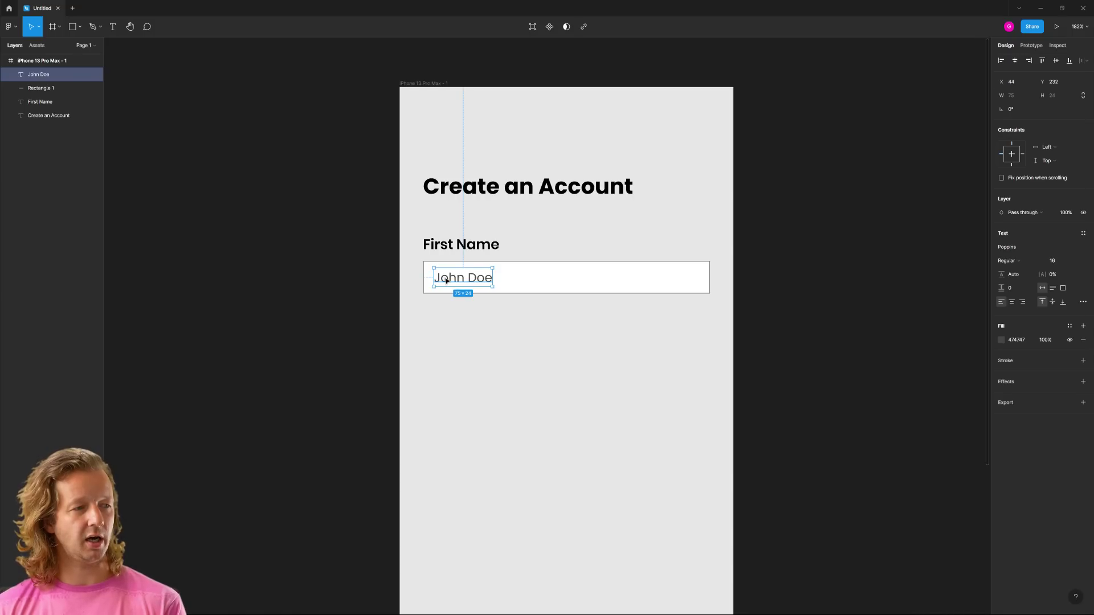
key(ctrl+d)
drag(447, 281, 459, 313)
Replace the text of the copy below the field with "No special characters are allowed."
double_click(459, 312)
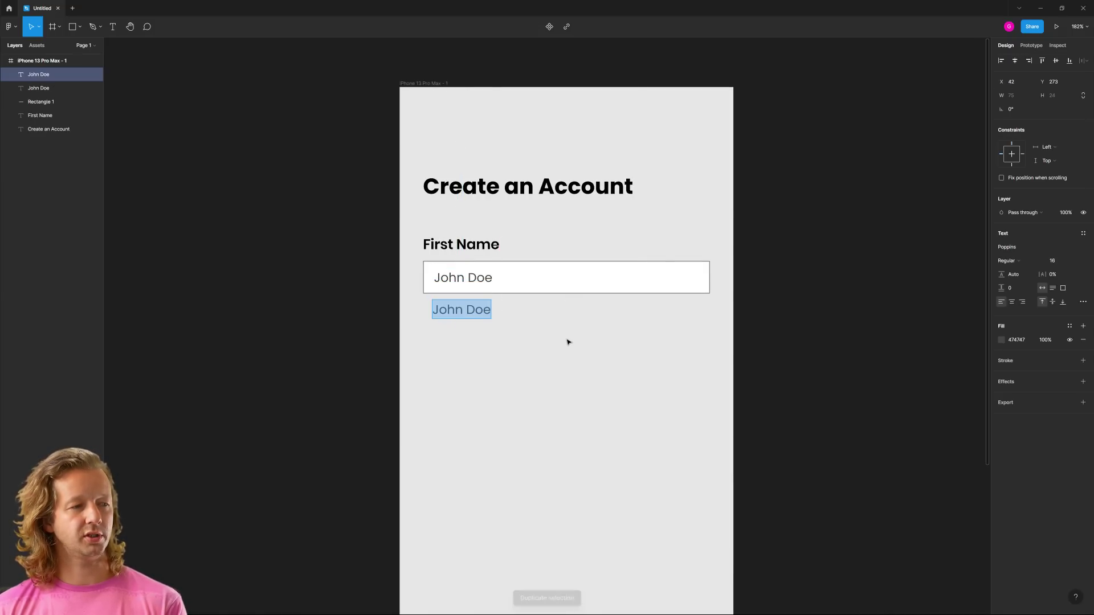
text(There was)
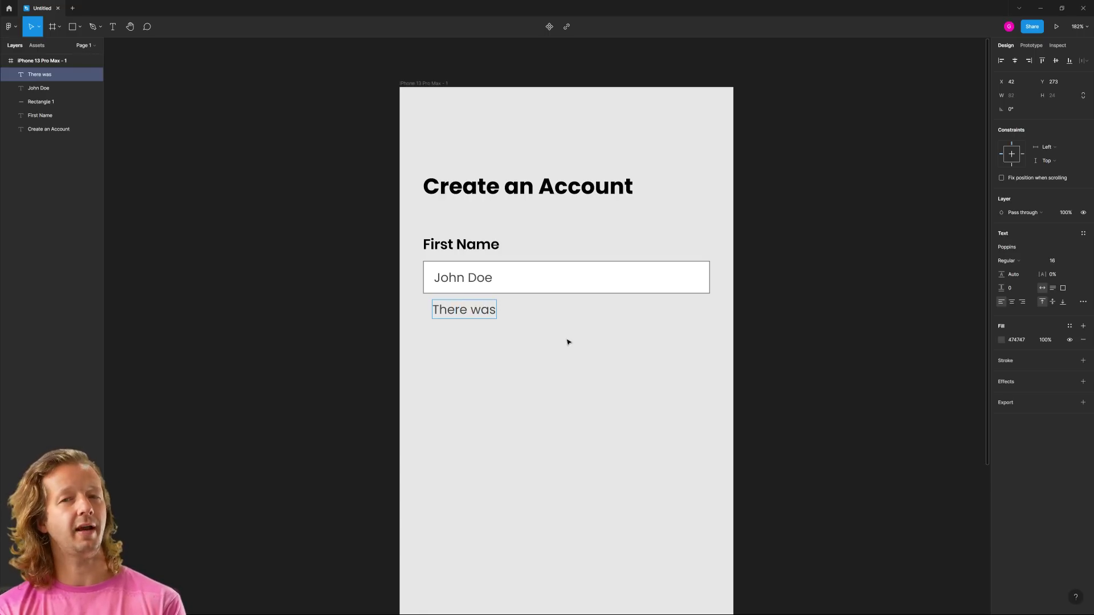
key(ctrl+a)
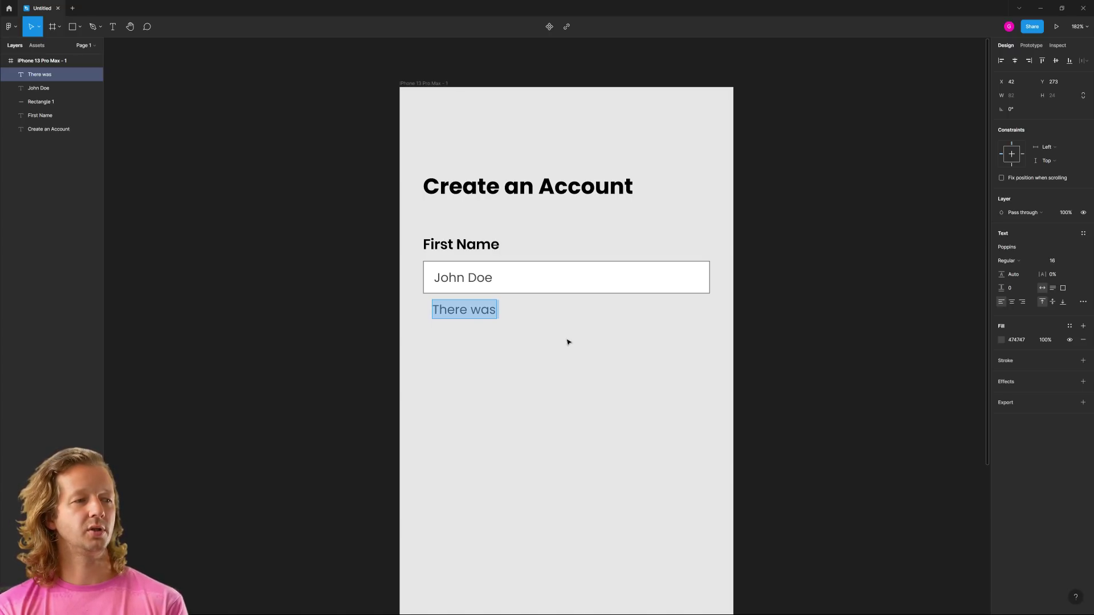
text(No special characters a)
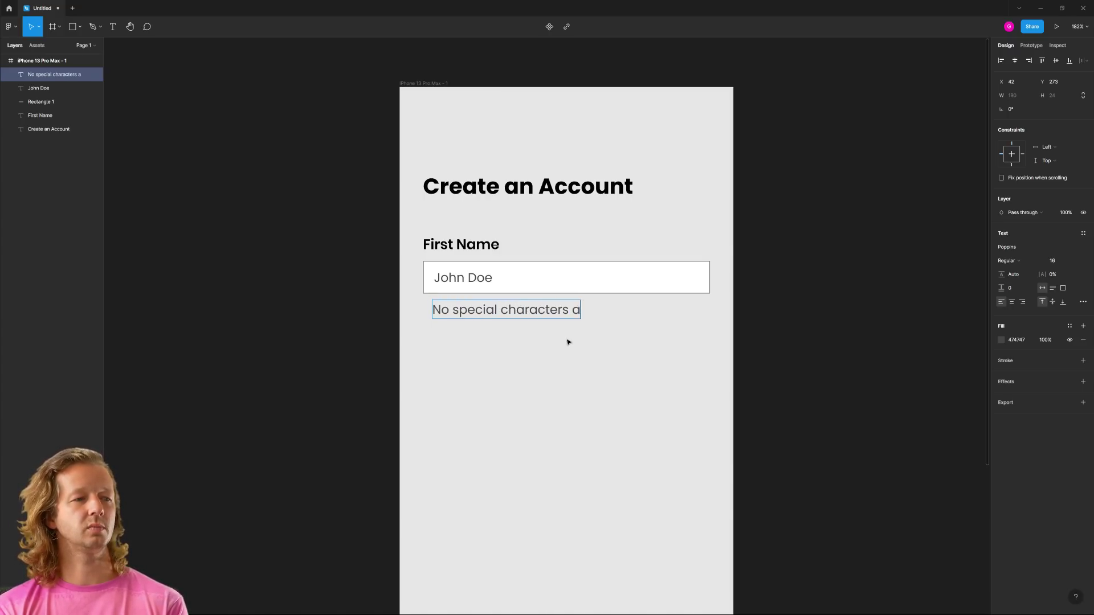
text(re allowed.)
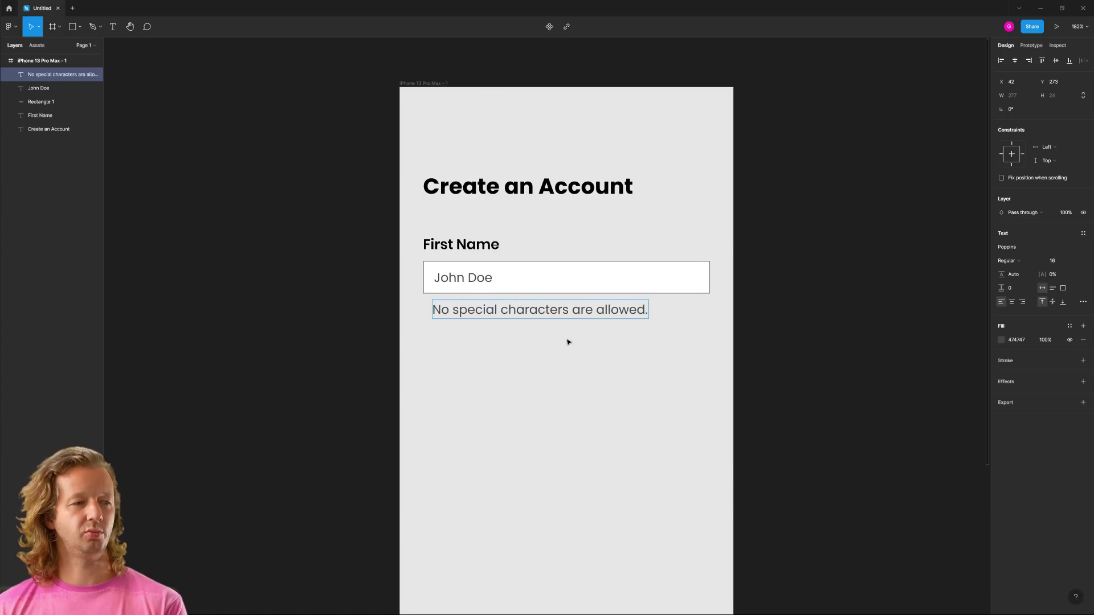
Append an exclamation mark to the sample name inside the input field
click(486, 279)
double_click(487, 279)
click(488, 278)
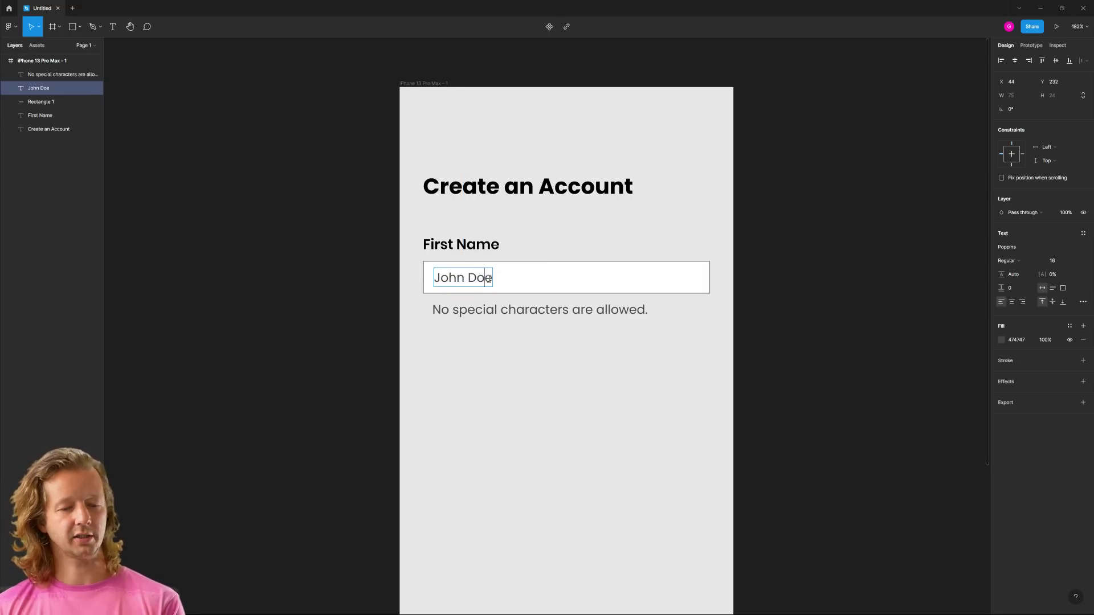
text(!)
click(530, 363)
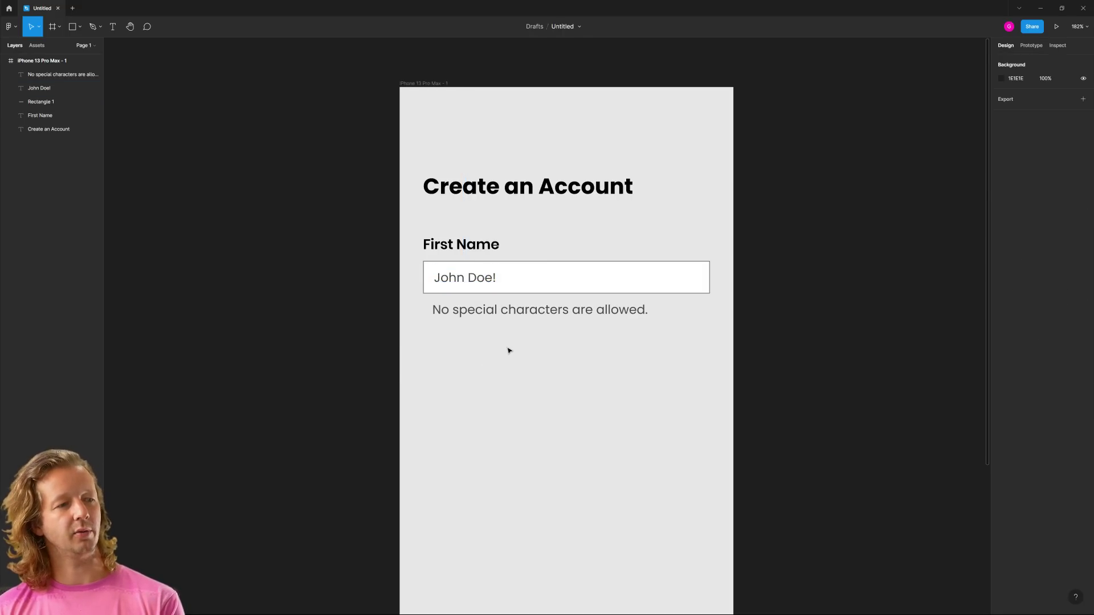
Set the font size of the "No special characters are allowed." message to 14
click(533, 311)
click(736, 398)
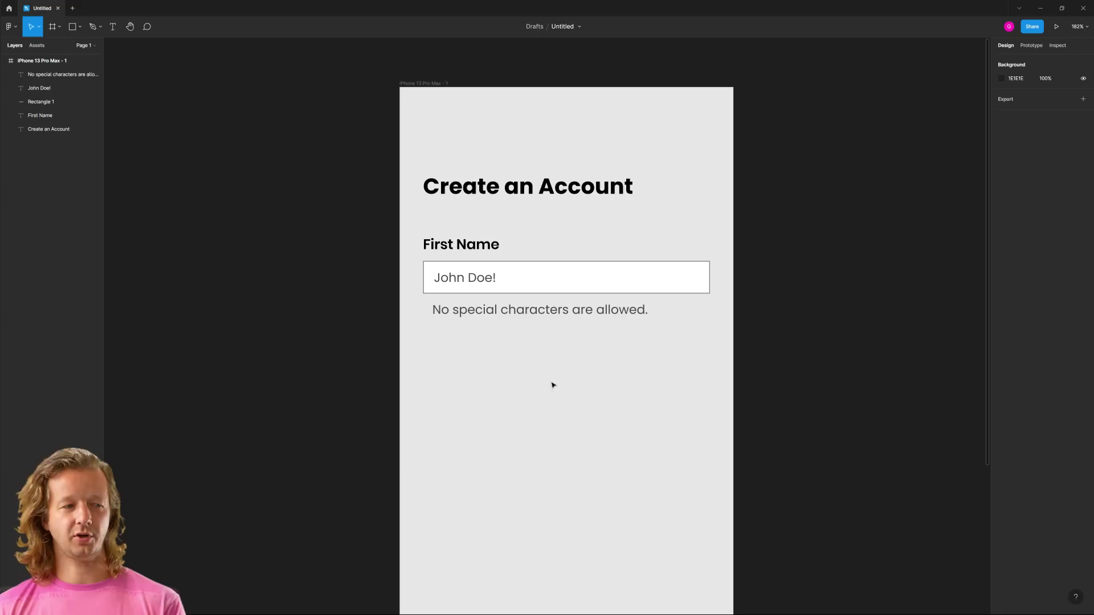
click(493, 319)
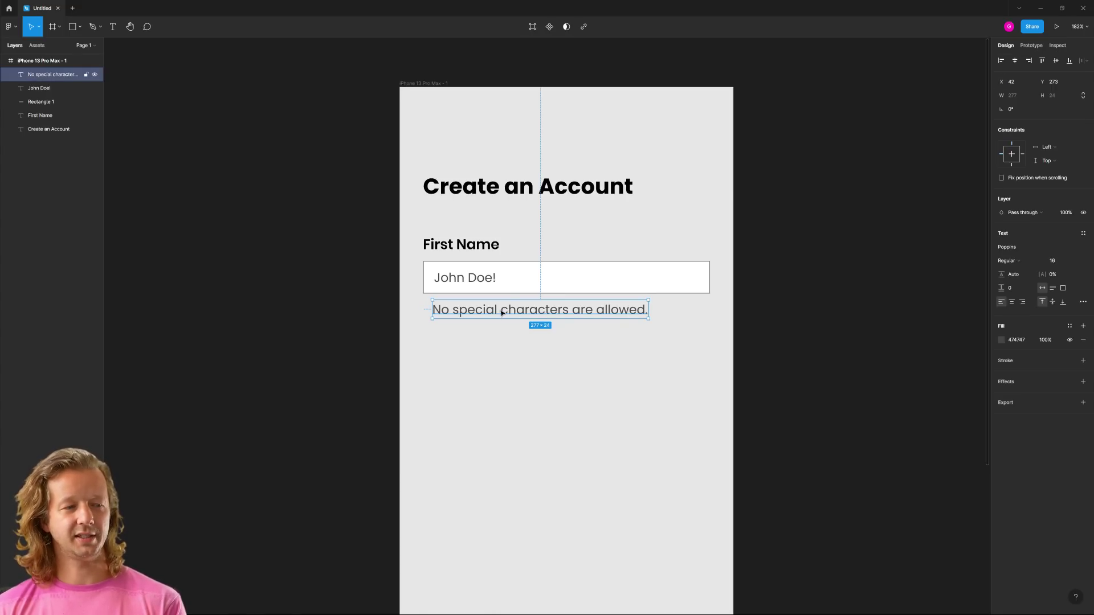
click(482, 280)
click(520, 313)
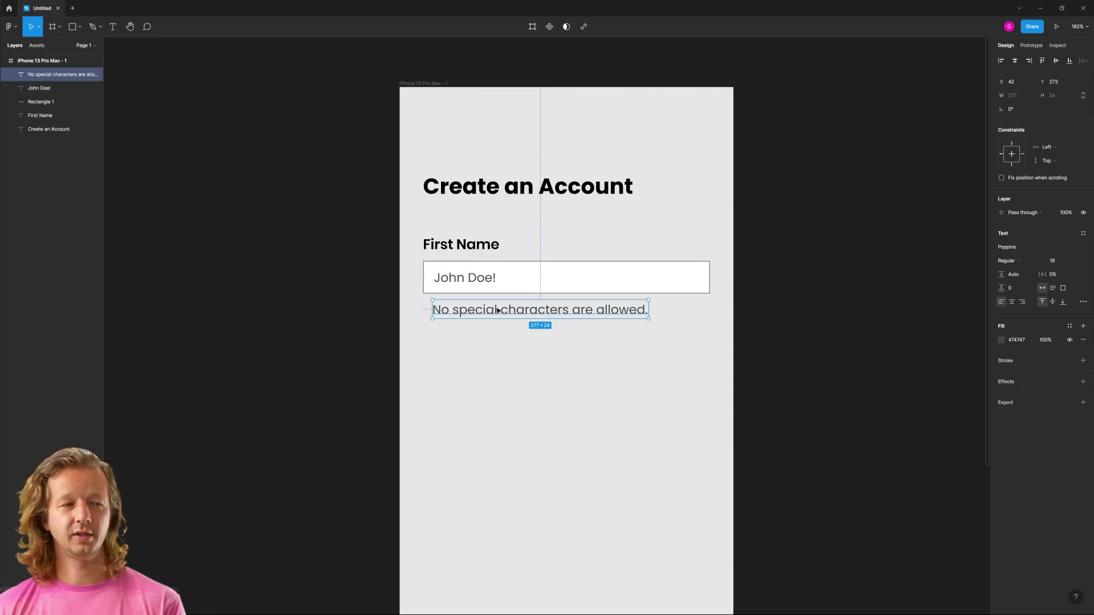
click(1063, 262)
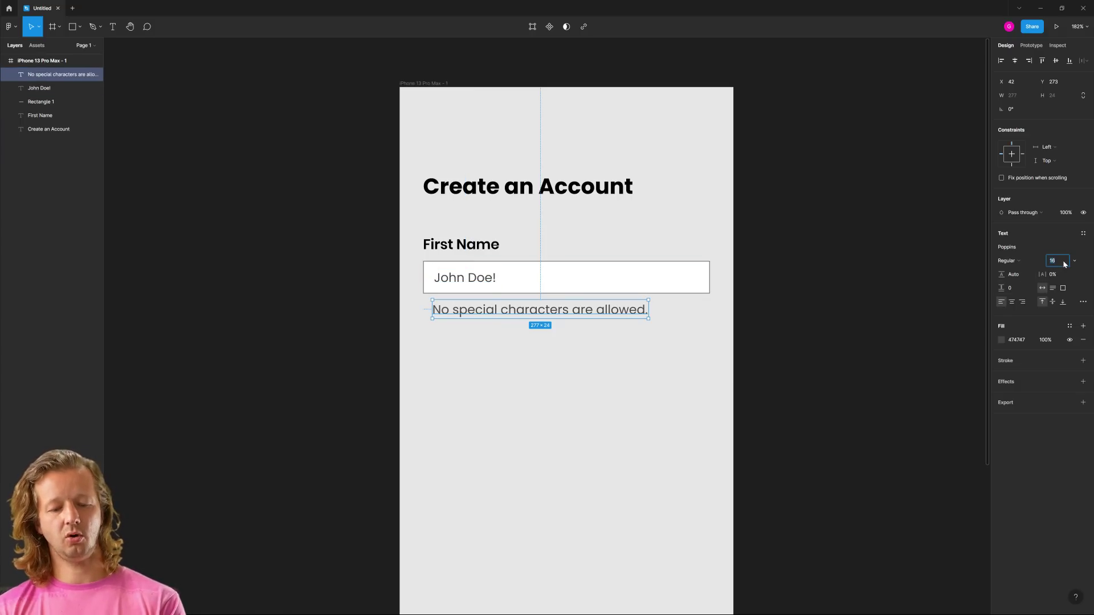
key(Return)
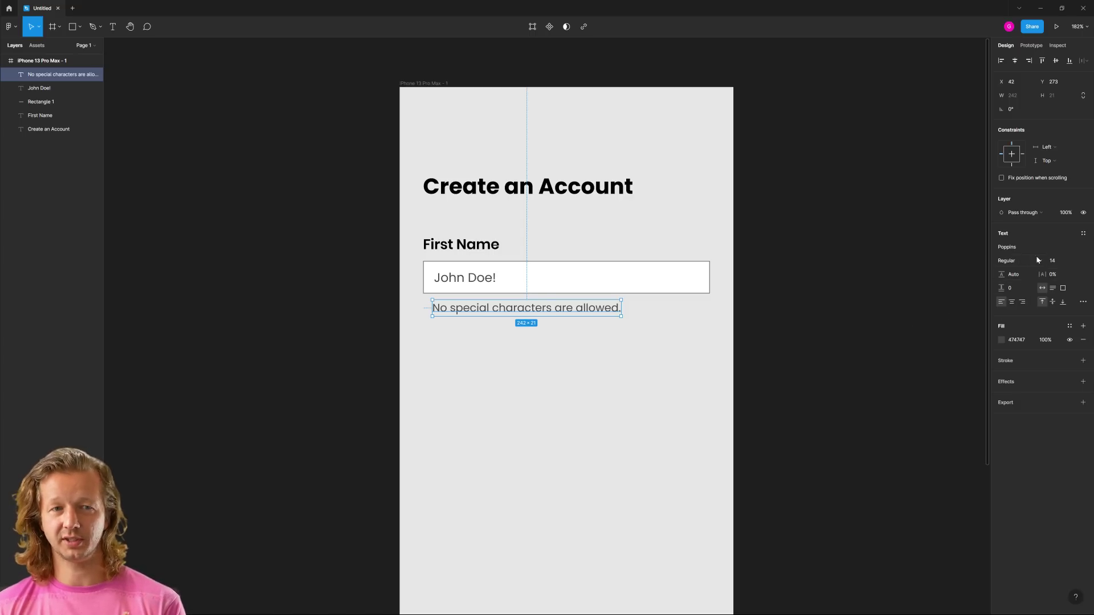
click(593, 366)
Change the fill of the "No special characters are allowed." message to red C10000
click(501, 313)
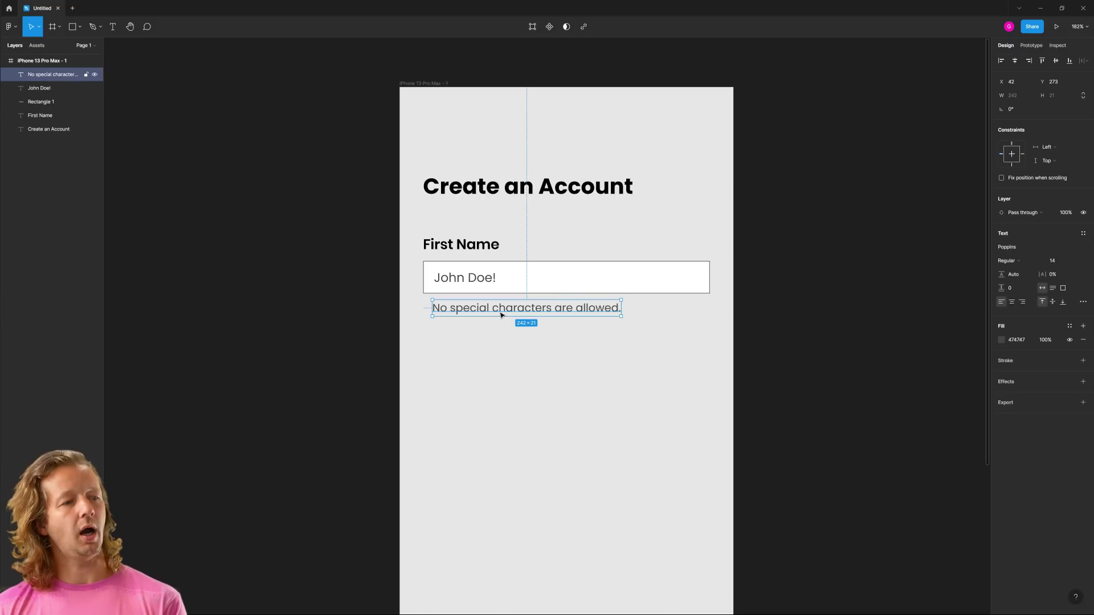
click(1003, 340)
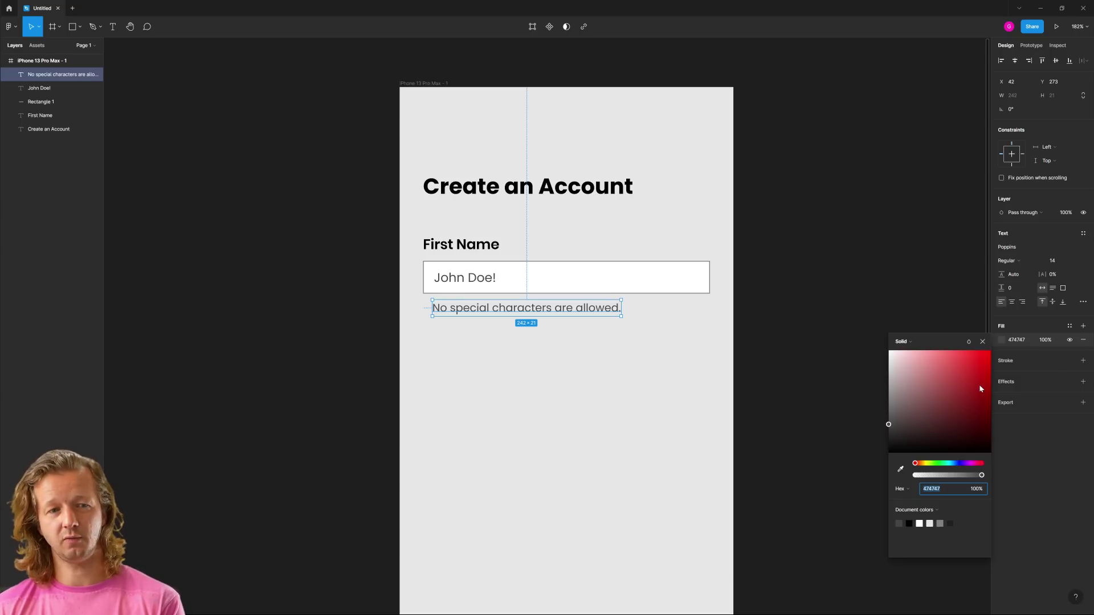
drag(975, 385, 999, 380)
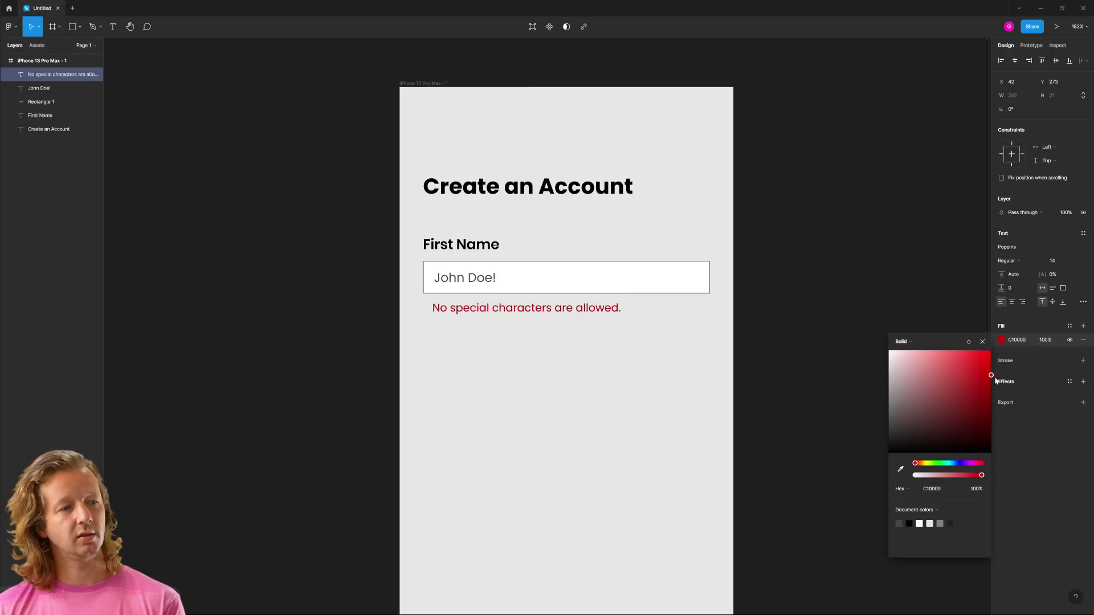
click(610, 349)
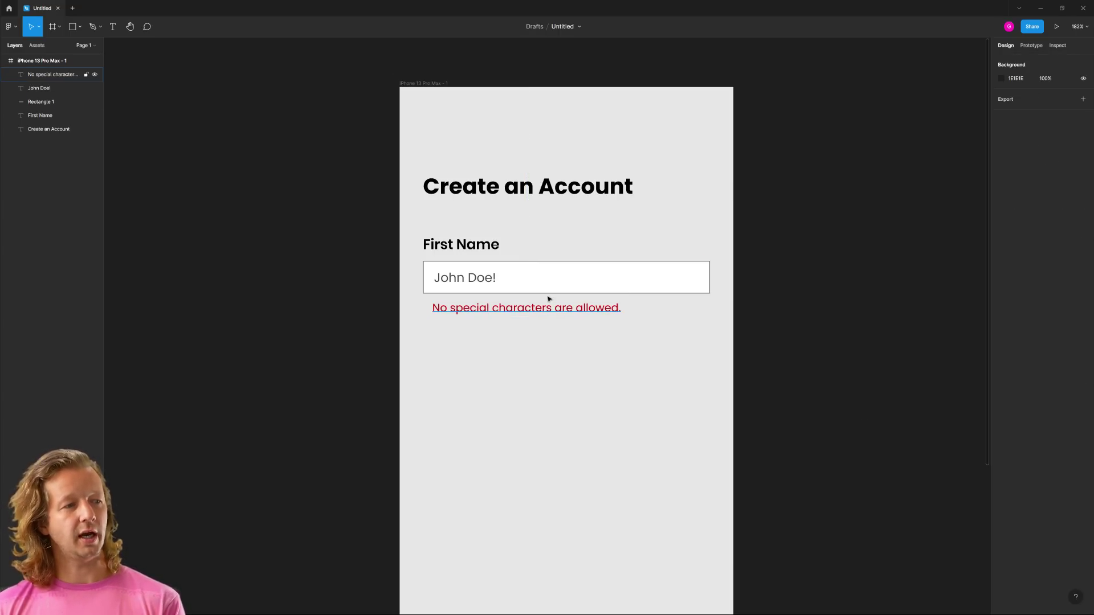
Change the stroke of the First Name input box to the red C10000 document color
click(669, 289)
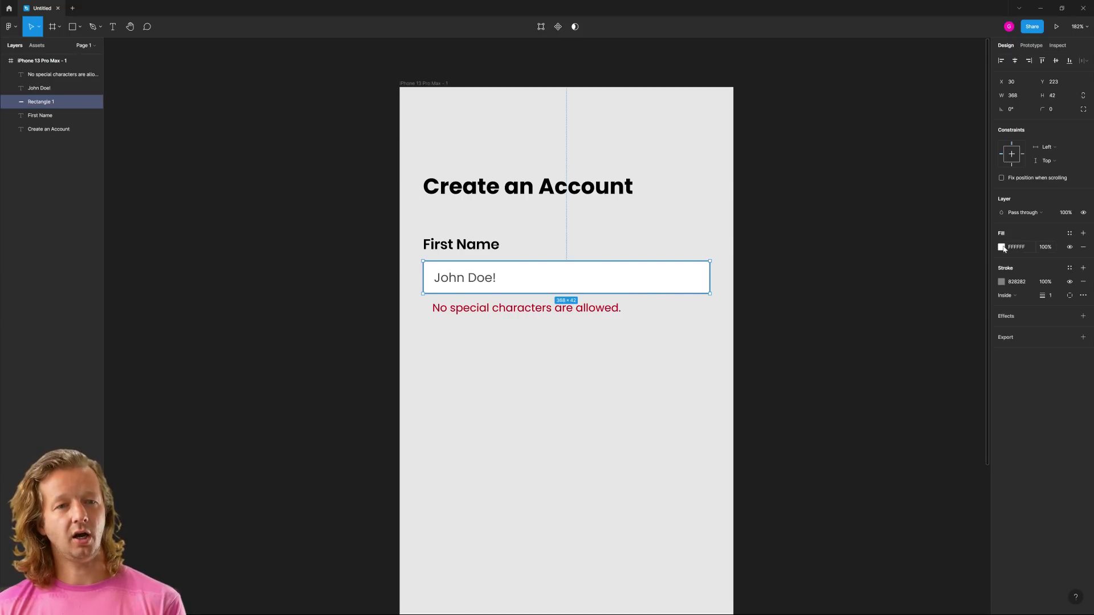
click(689, 299)
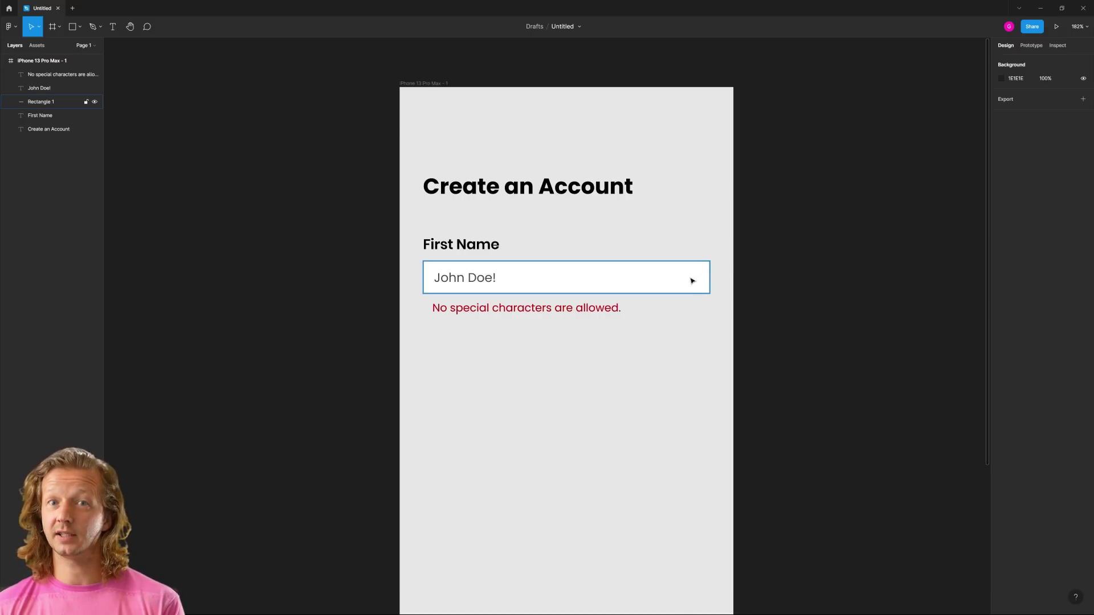
click(692, 280)
click(1001, 282)
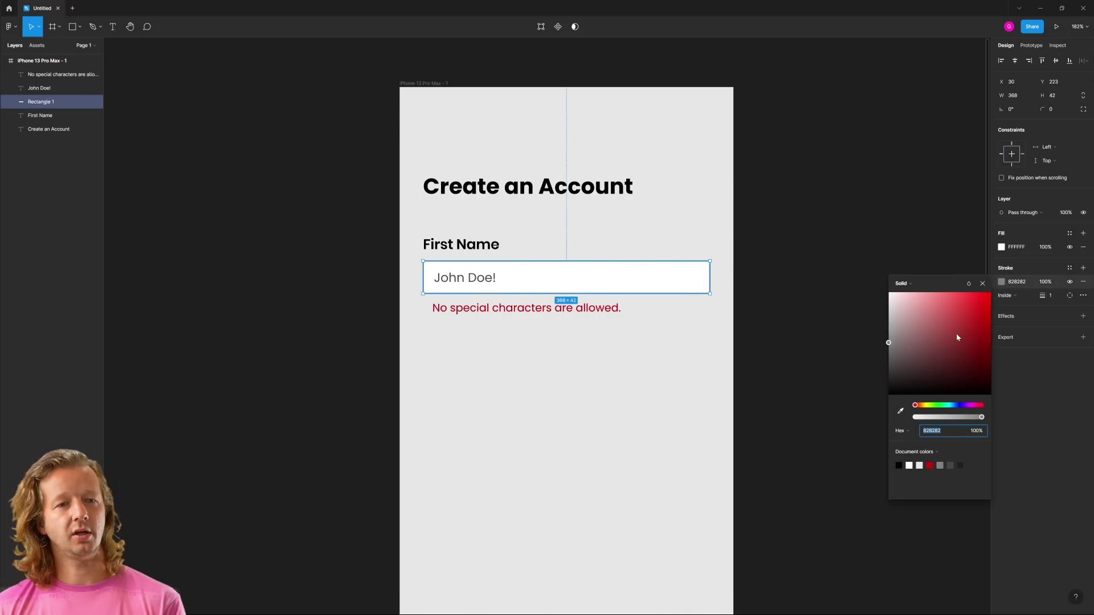
click(929, 465)
click(649, 415)
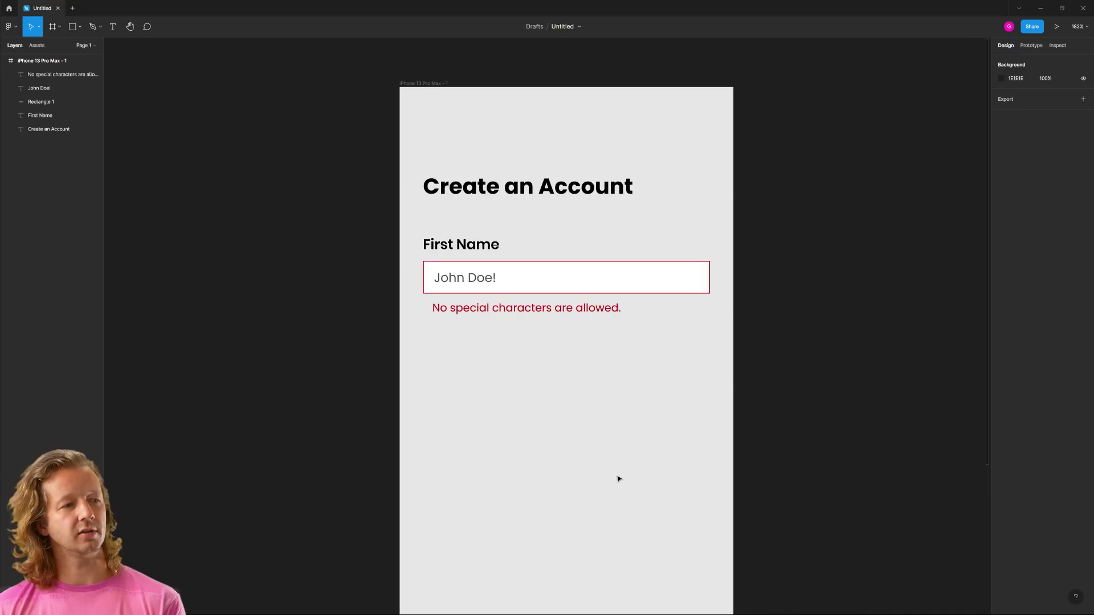
Shift the "No special characters are allowed." message slightly to the right to make room for an icon
click(451, 311)
drag(451, 311, 463, 312)
click(786, 310)
Use the Iconify plugin to search for "error" and place the filled error circle icon before the red message
right_click(784, 310)
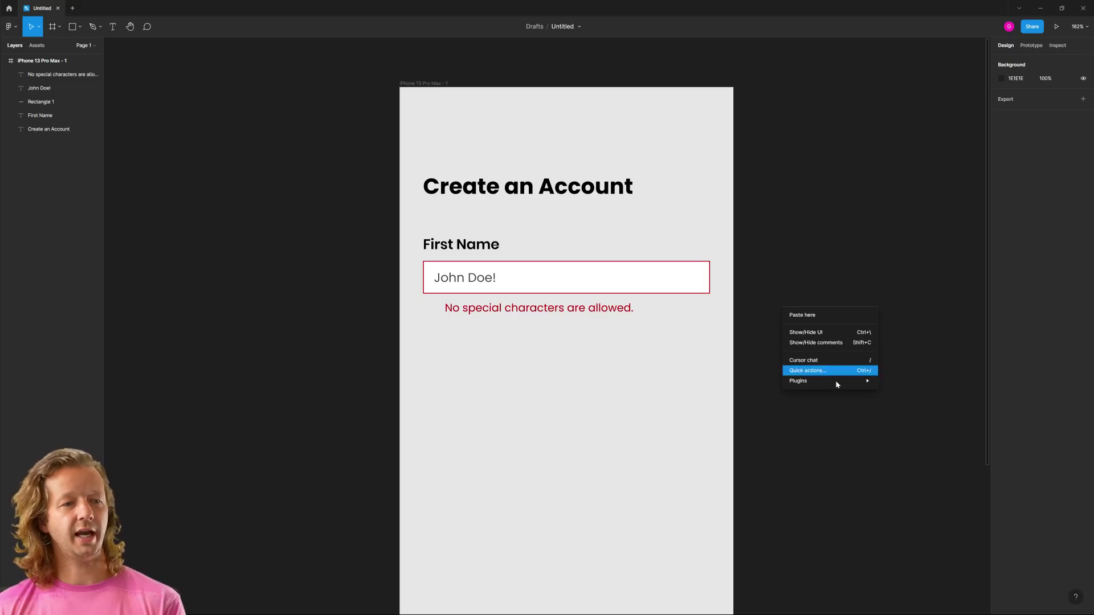
mouse_move(836, 380)
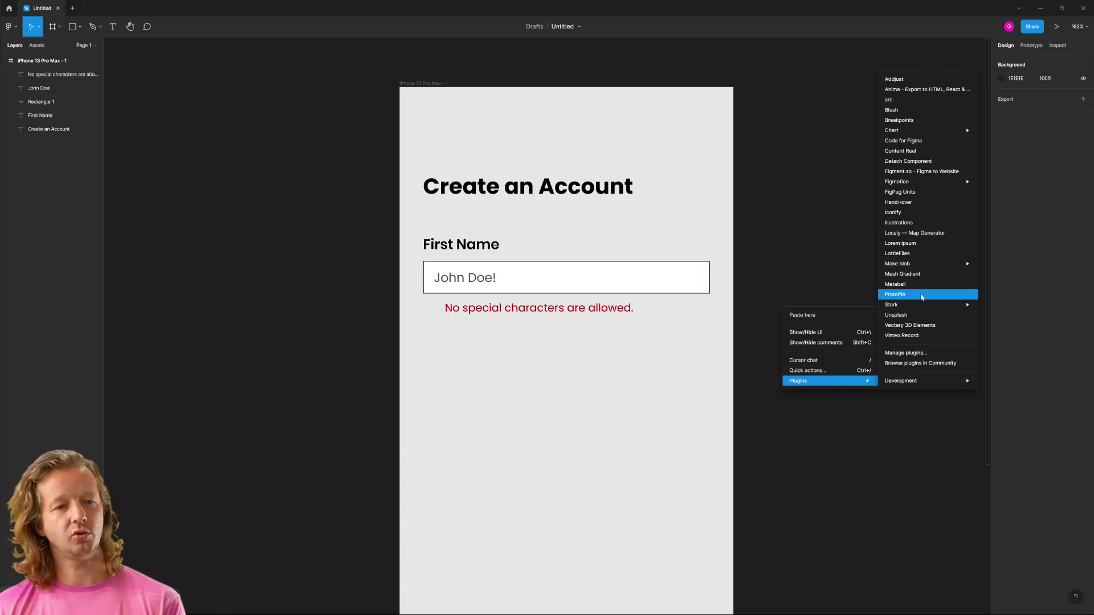
click(911, 214)
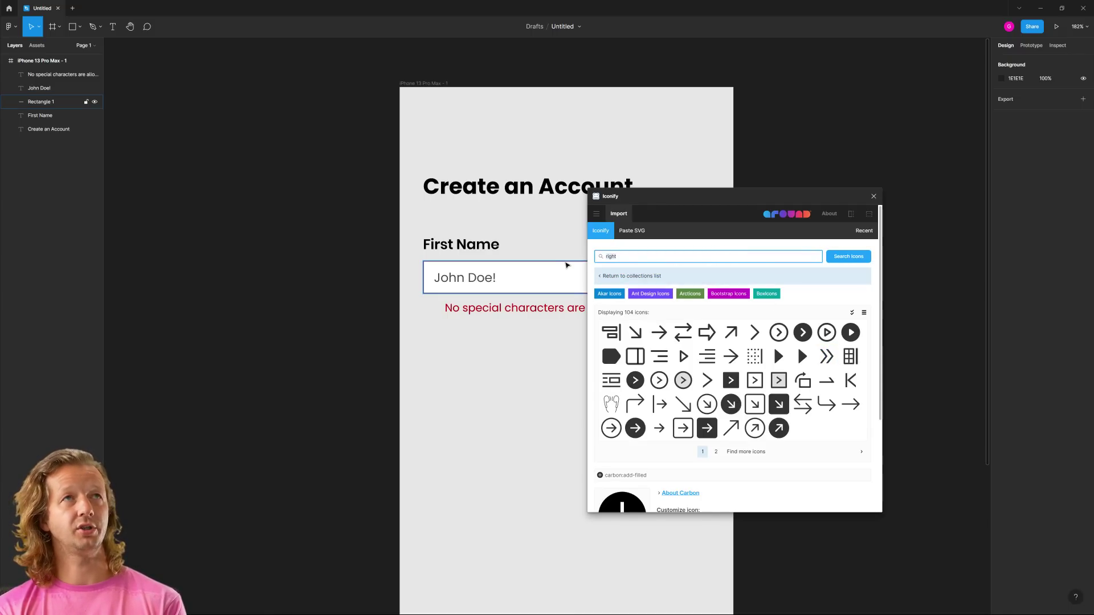
text(or)
key(Return)
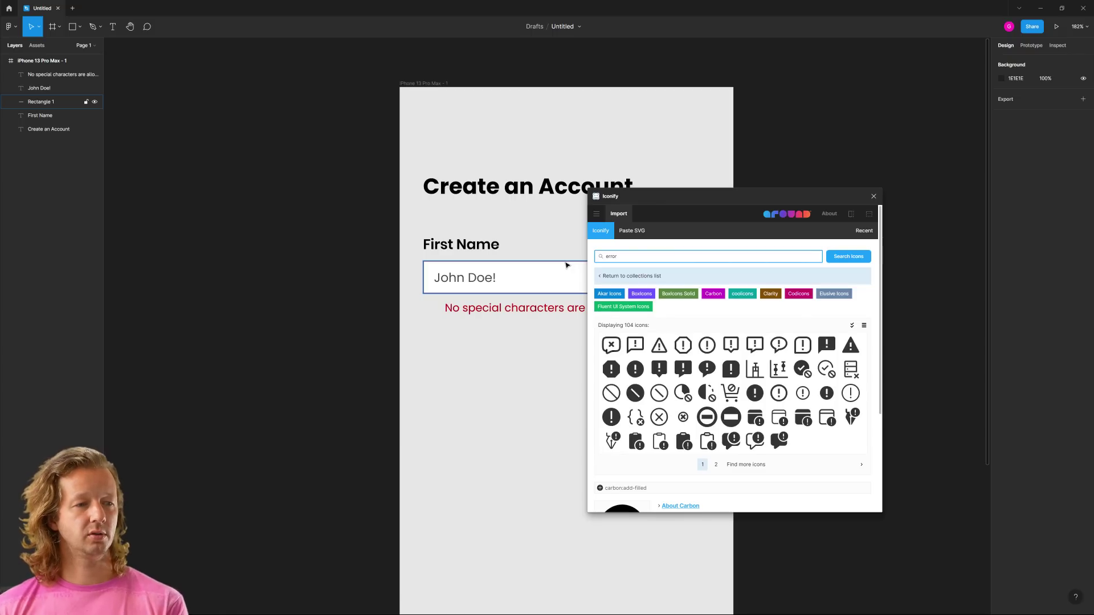
drag(635, 369, 432, 311)
click(874, 196)
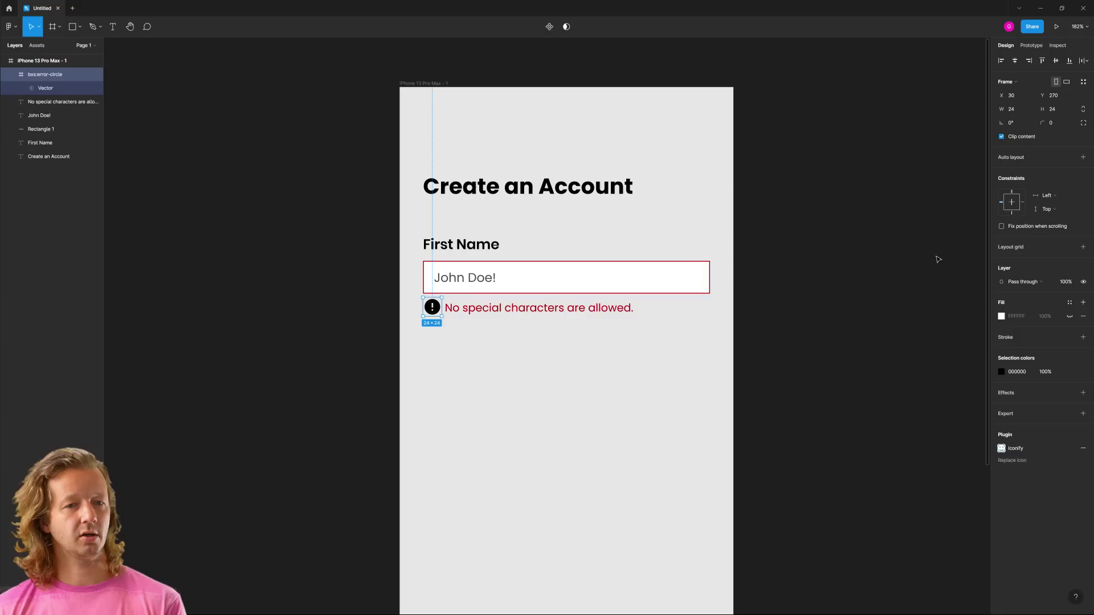
Recolor the error circle icon to the red C10000 document color
click(1002, 372)
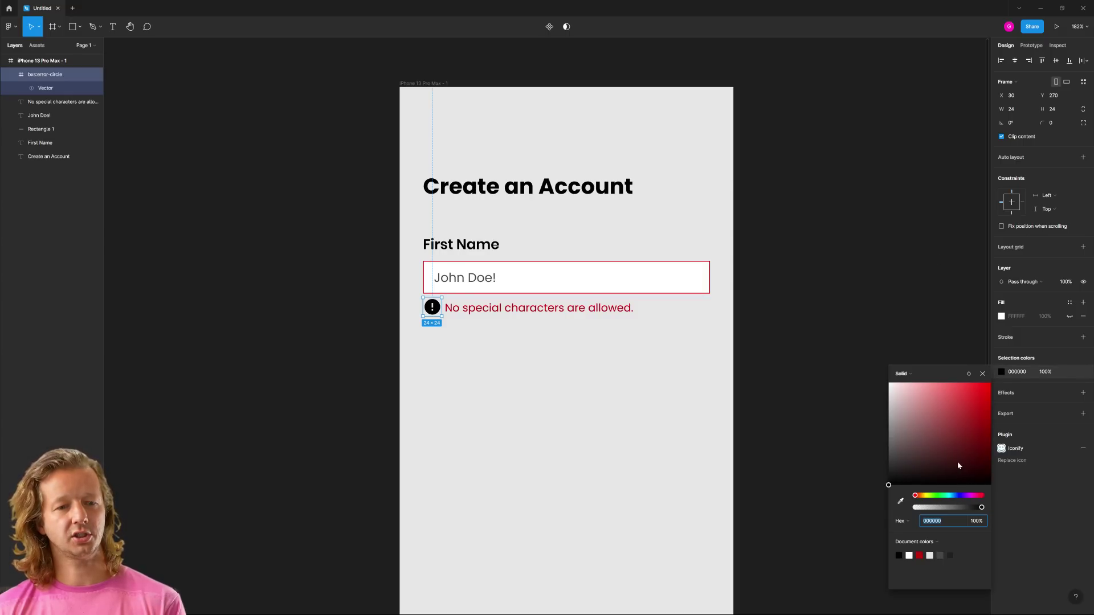
click(919, 556)
click(588, 434)
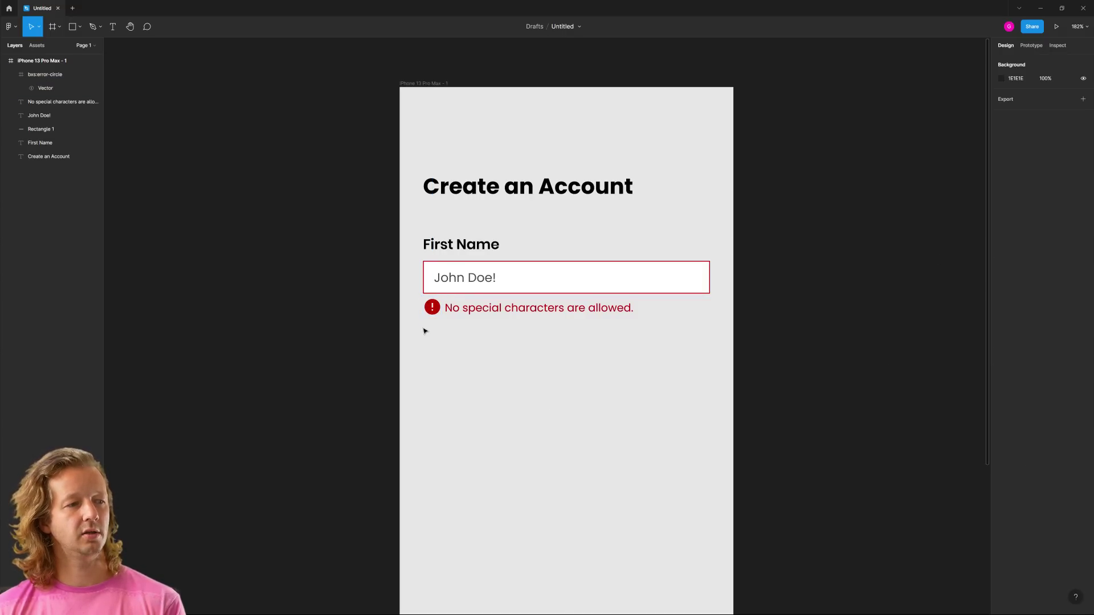
Shrink the error icon to 18 × 18, center it vertically with the error message, and move the message to 5 px from it
scroll(430, 326, up, 5)
click(445, 263)
drag(445, 262, 428, 288)
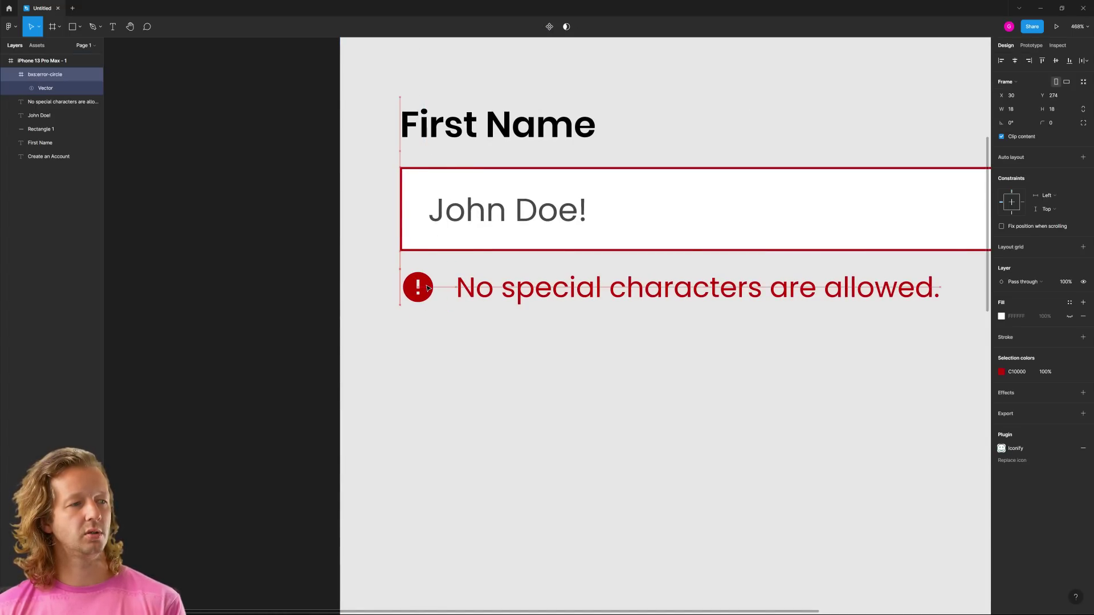
click(477, 288)
click(565, 340)
scroll(621, 341, down, 5)
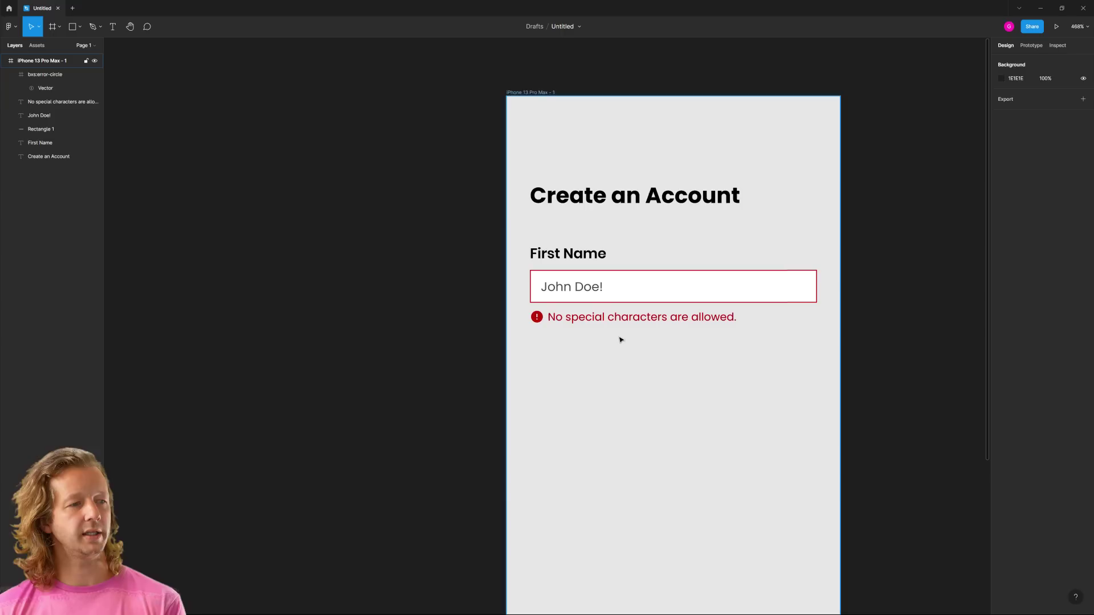
Group the error icon with the "No special characters are allowed." message
drag(621, 341, 513, 328)
scroll(556, 354, down, 1)
scroll(527, 343, right, 2)
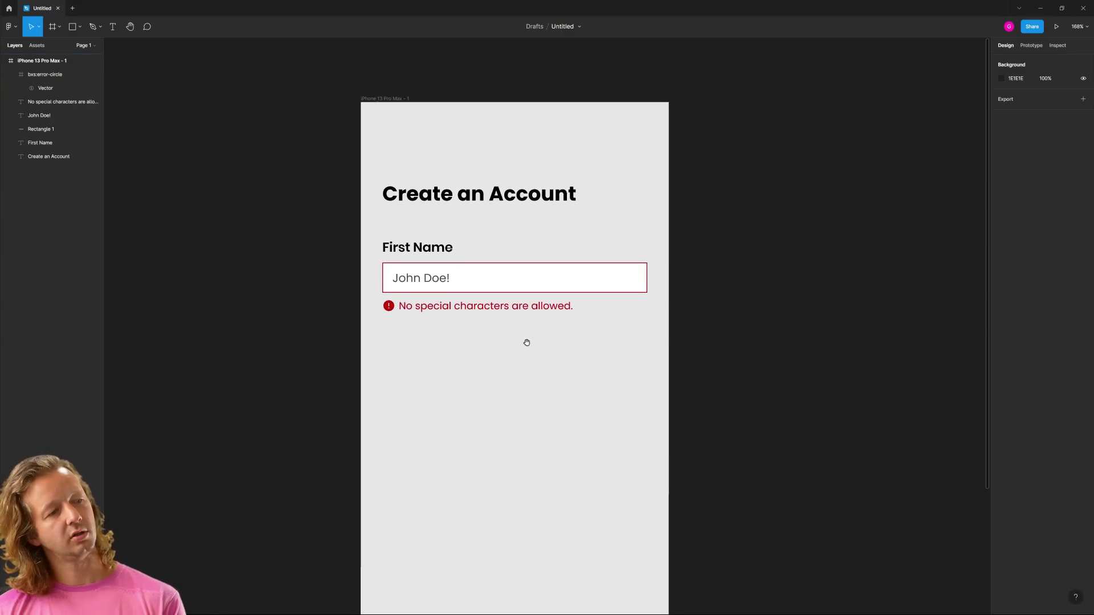
drag(490, 337, 382, 303)
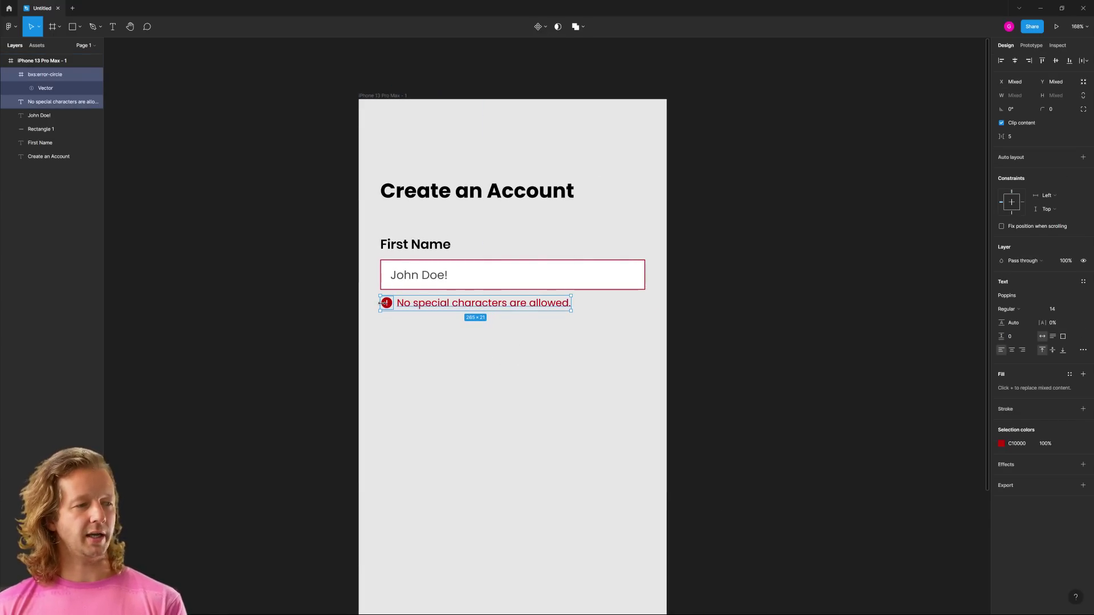
key(ctrl+g)
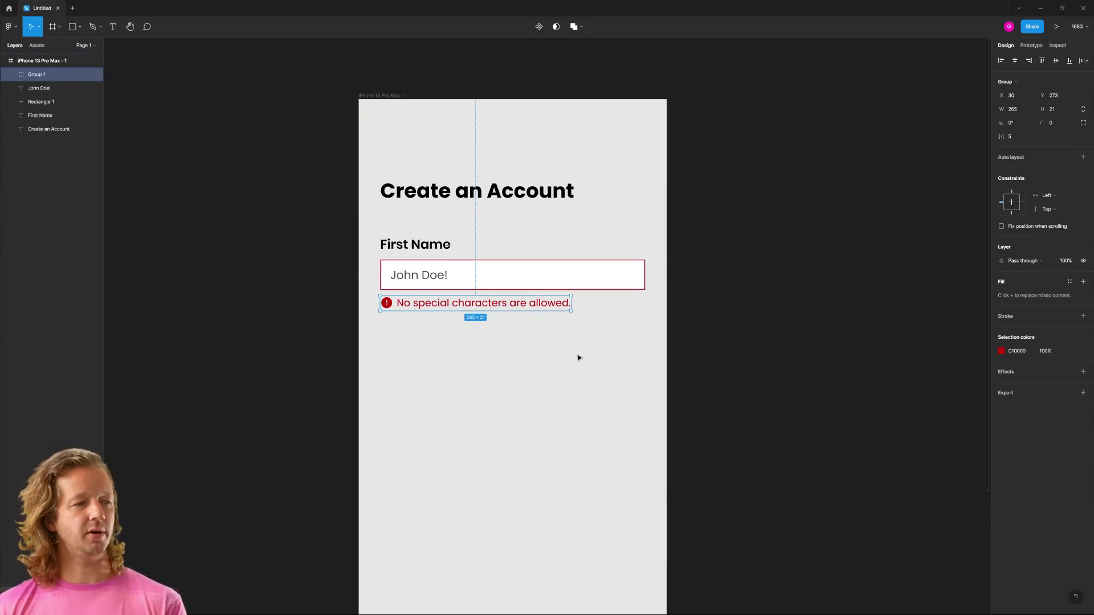
click(578, 357)
Change the stroke of the First Name input box to the dark gray 606060
click(581, 276)
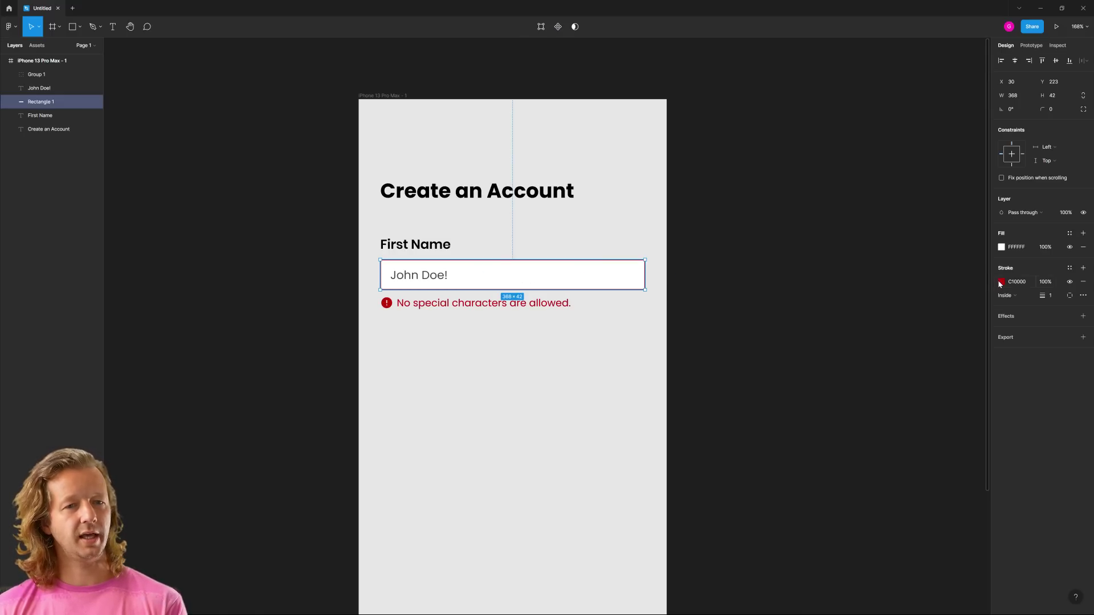
click(567, 328)
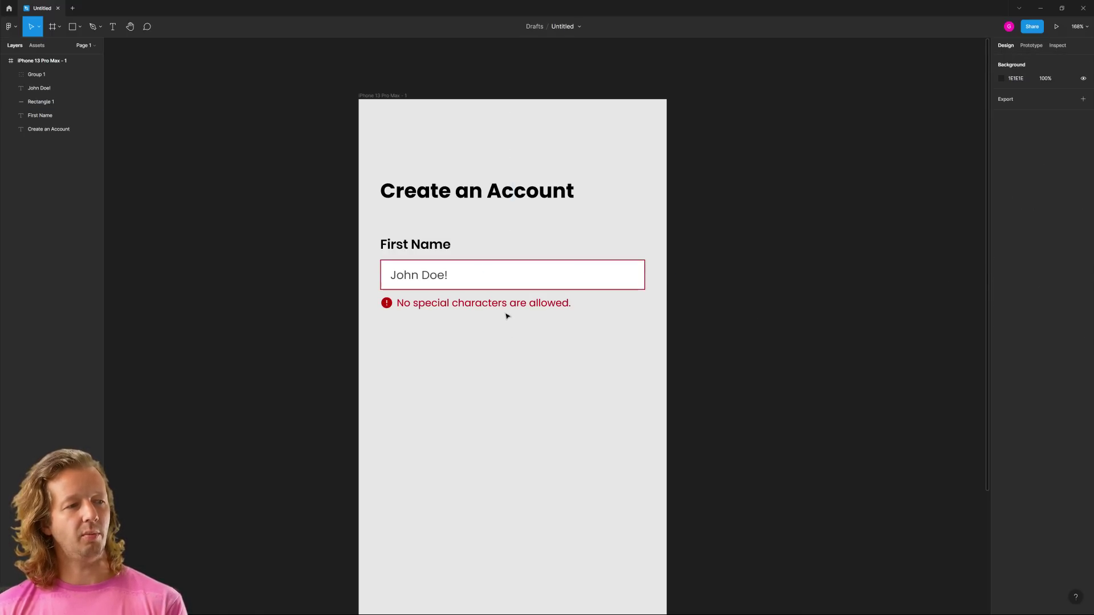
click(533, 284)
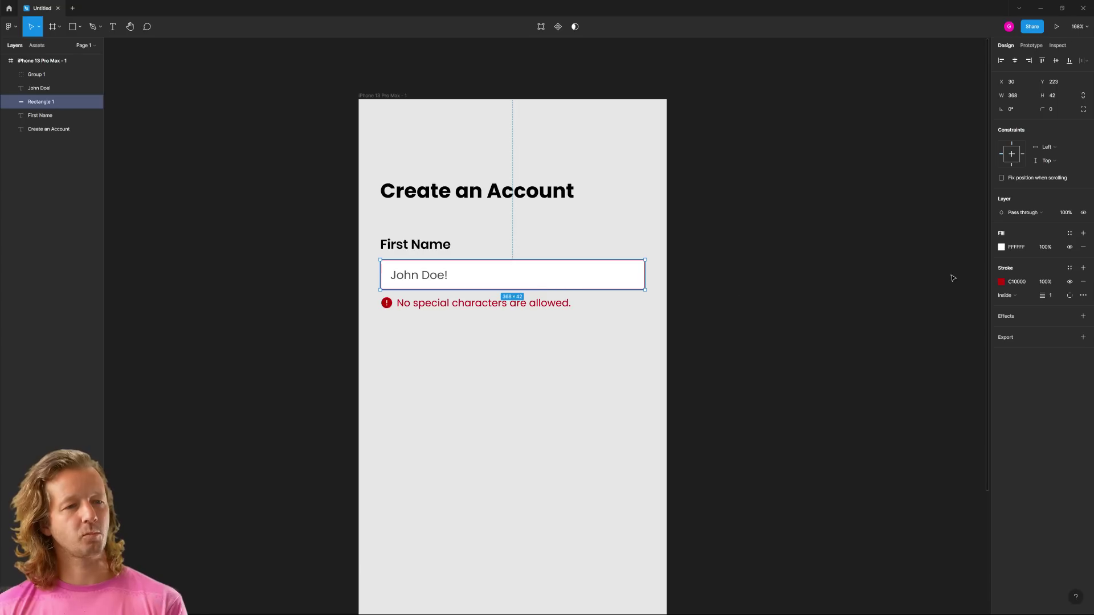
click(1002, 281)
mouse_move(924, 371)
mouse_down()
mouse_move(862, 379)
mouse_move(838, 363)
mouse_up()
click(672, 337)
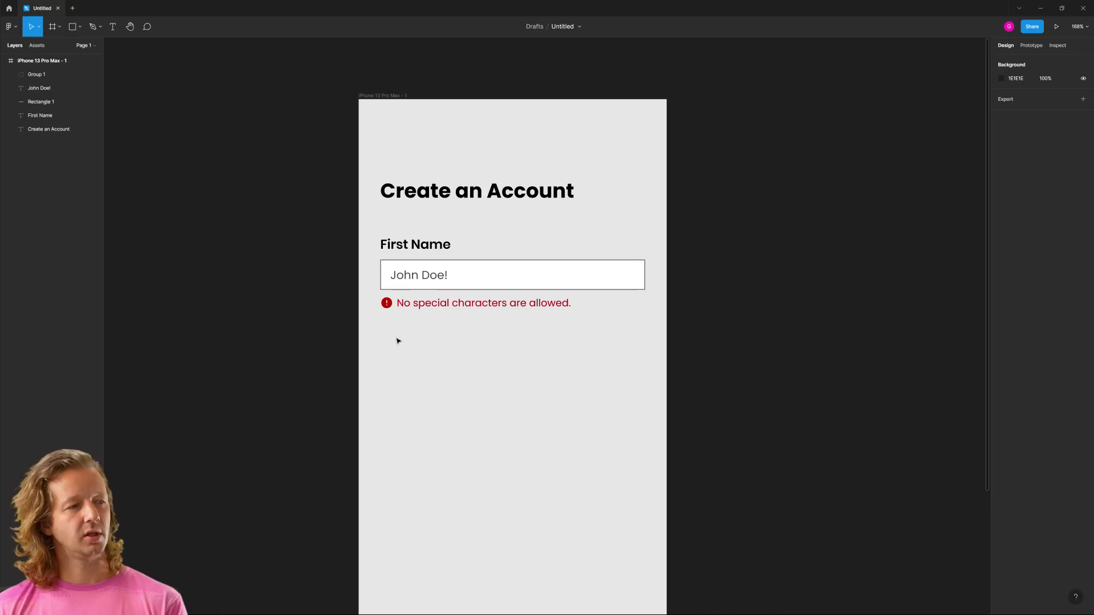
scroll(336, 269, up, 3)
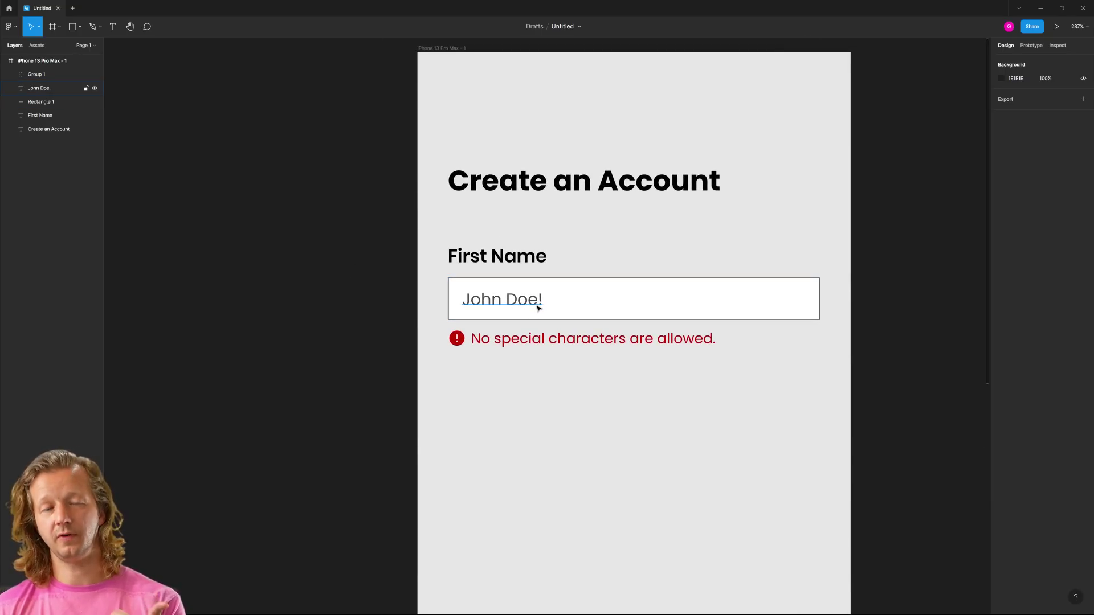
click(522, 260)
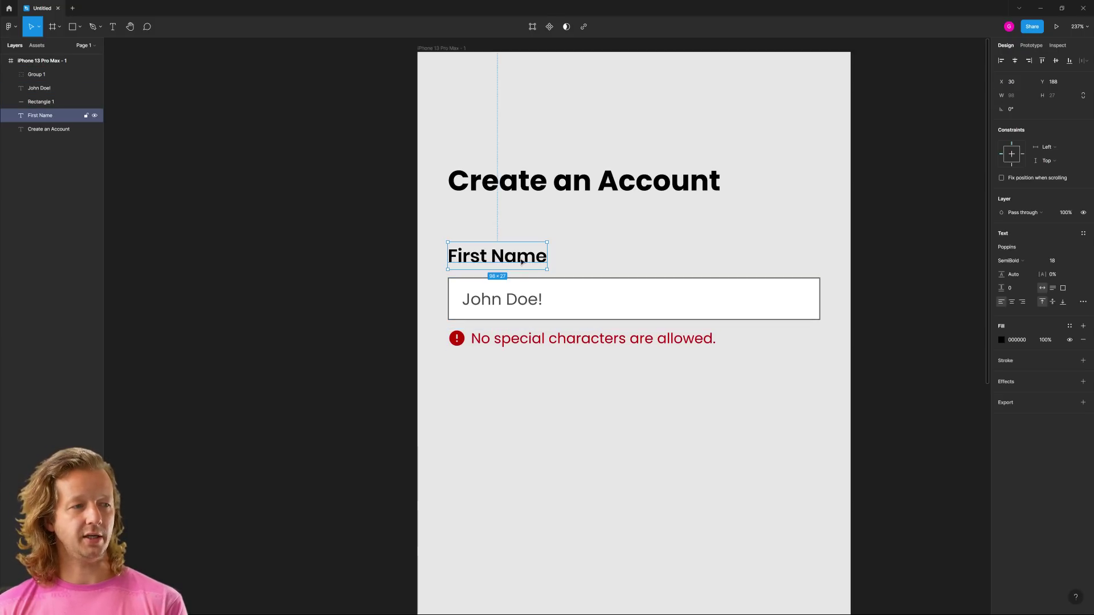
click(634, 314)
click(845, 300)
click(538, 305)
click(622, 300)
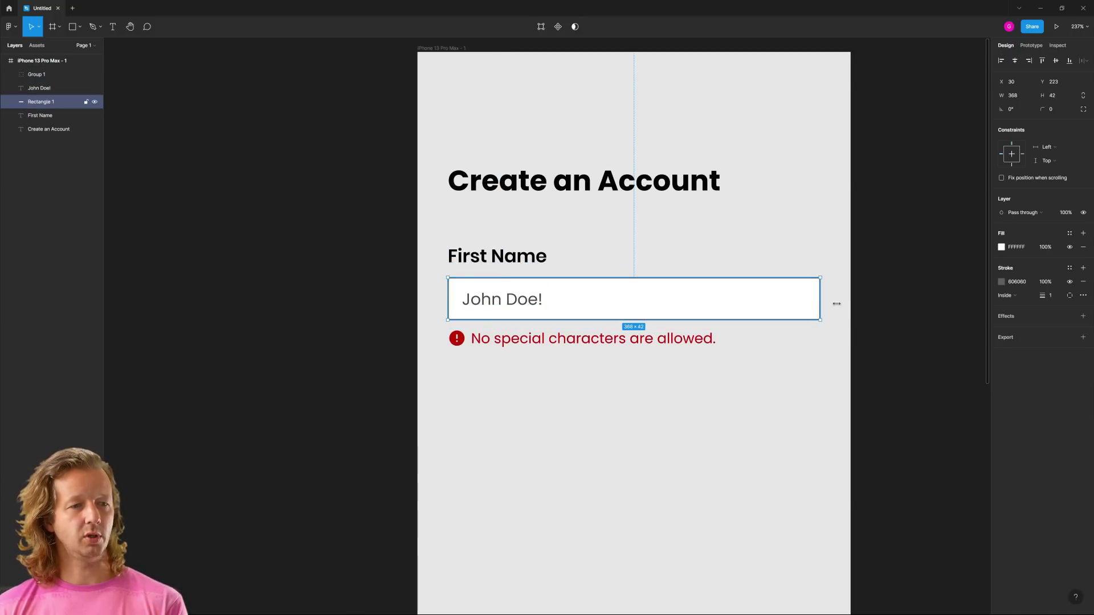
click(876, 298)
Combine the input box and its sample name text into a horizontal auto layout, aligned left and vertically centered
drag(883, 284, 456, 303)
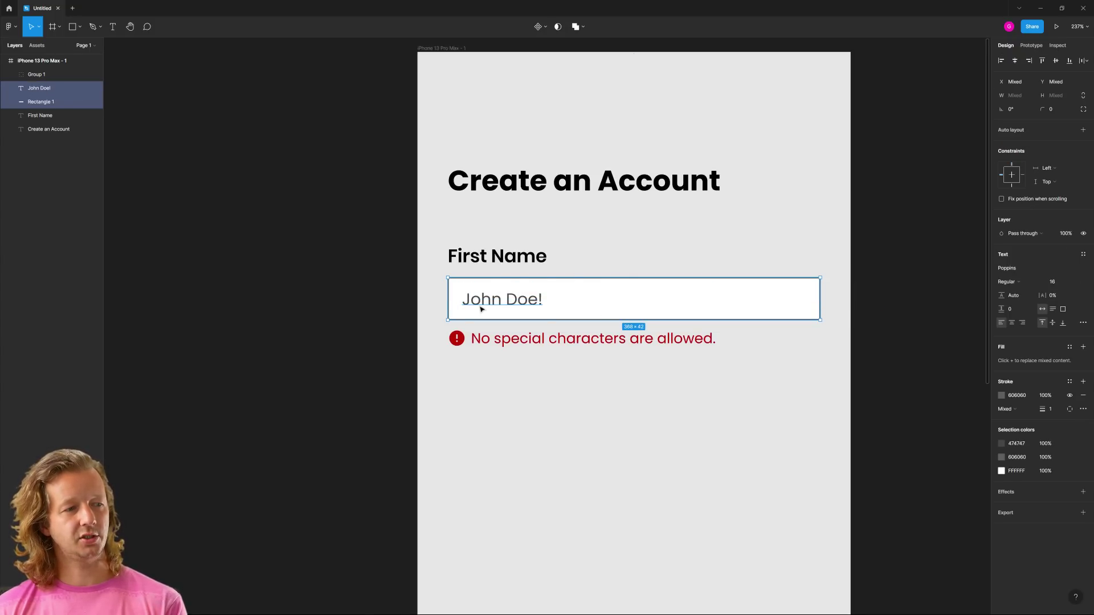
click(1083, 131)
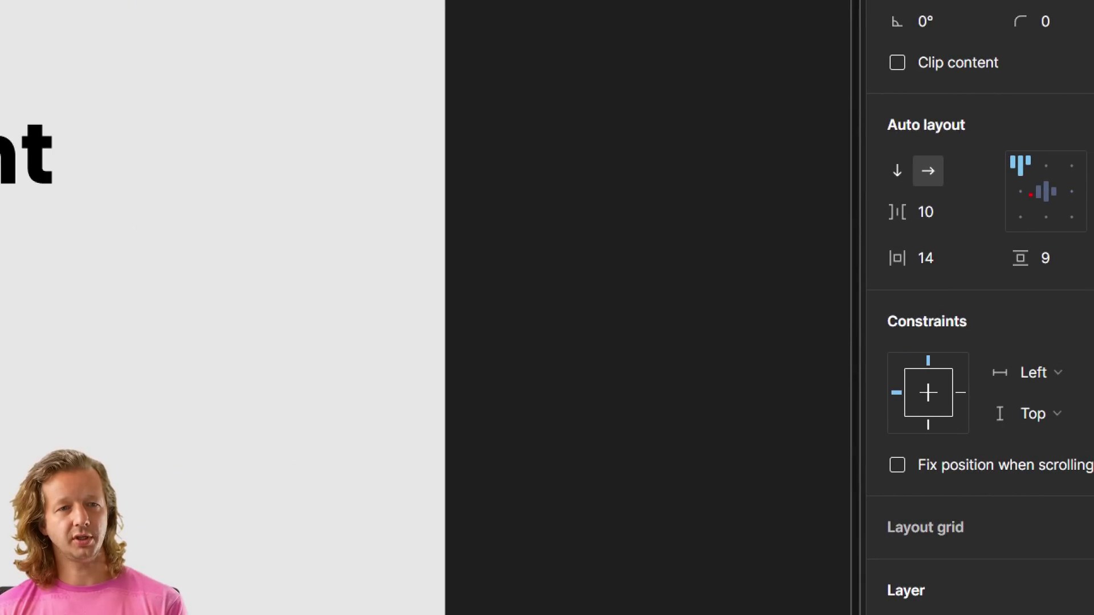
drag(1020, 187, 1025, 194)
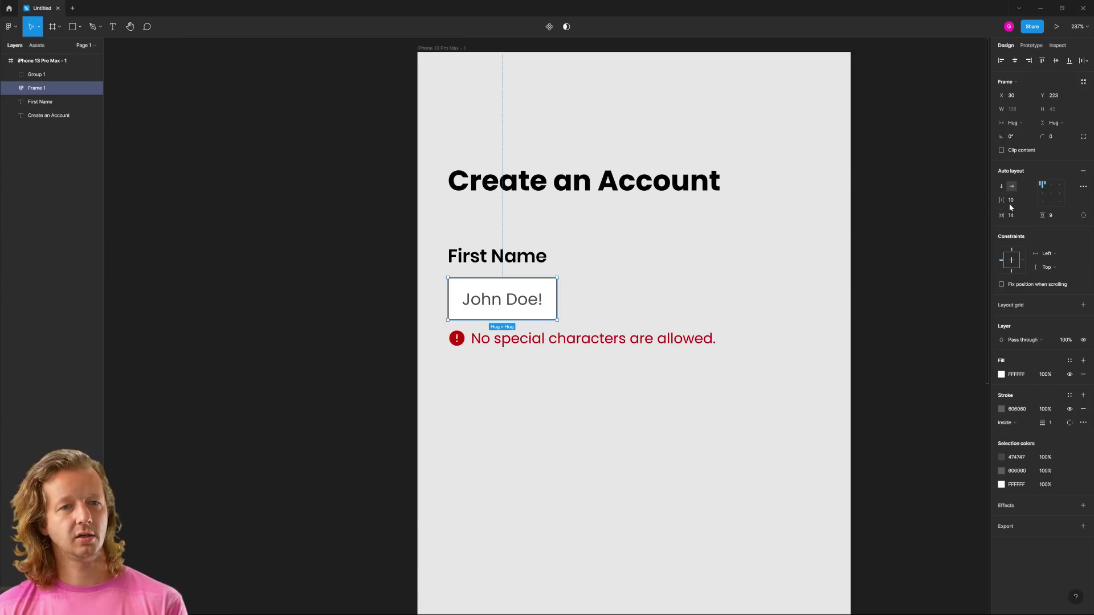
click(1042, 194)
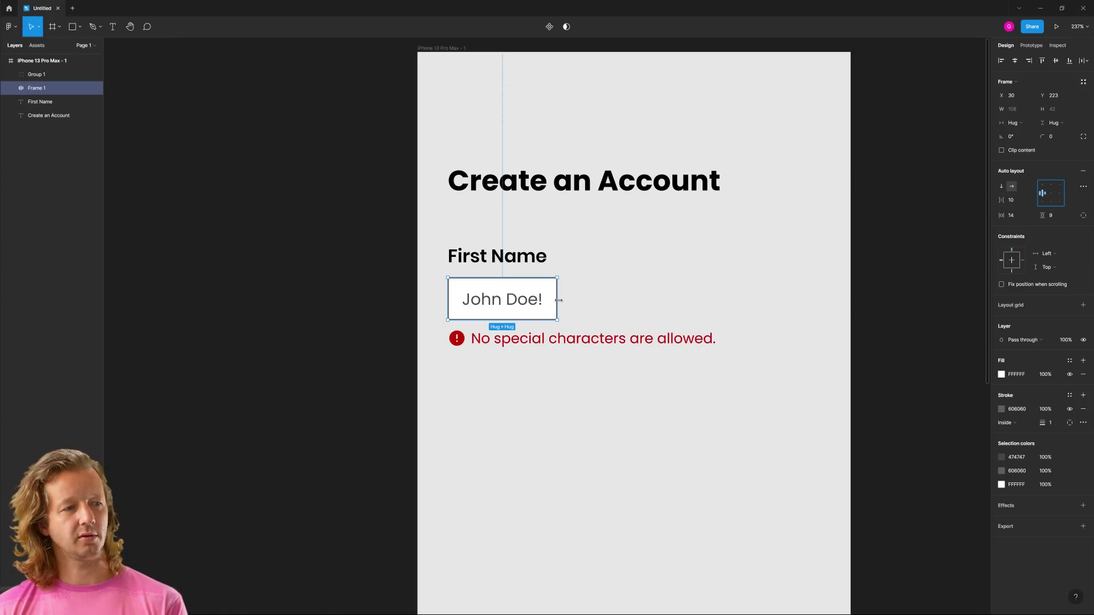
Widen the auto-layout input field to nearly the end of the error message below it
drag(556, 300, 671, 300)
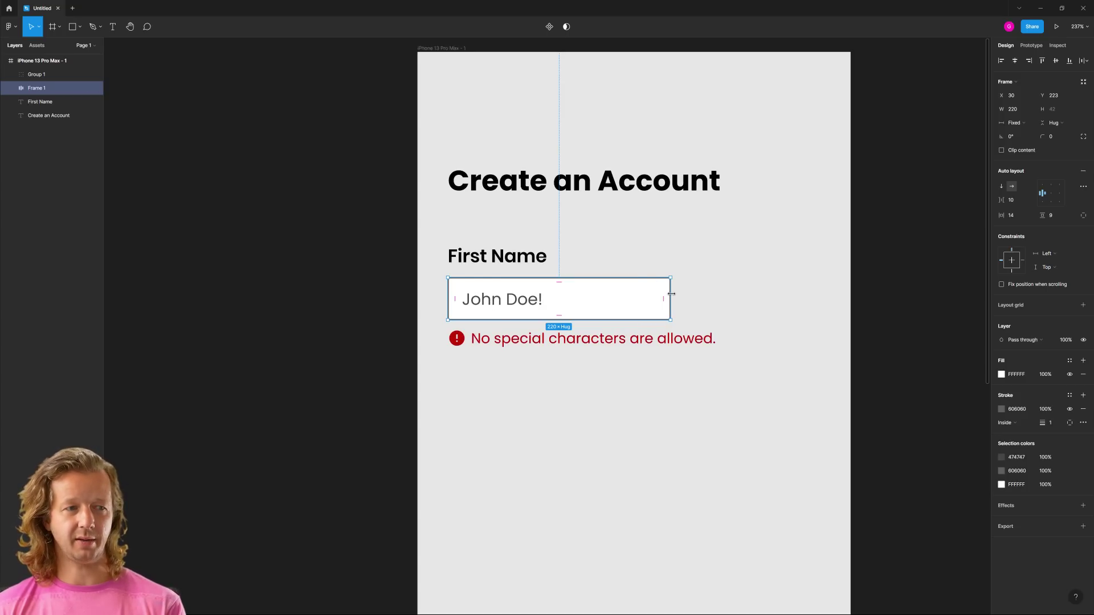
drag(671, 294, 707, 298)
click(831, 296)
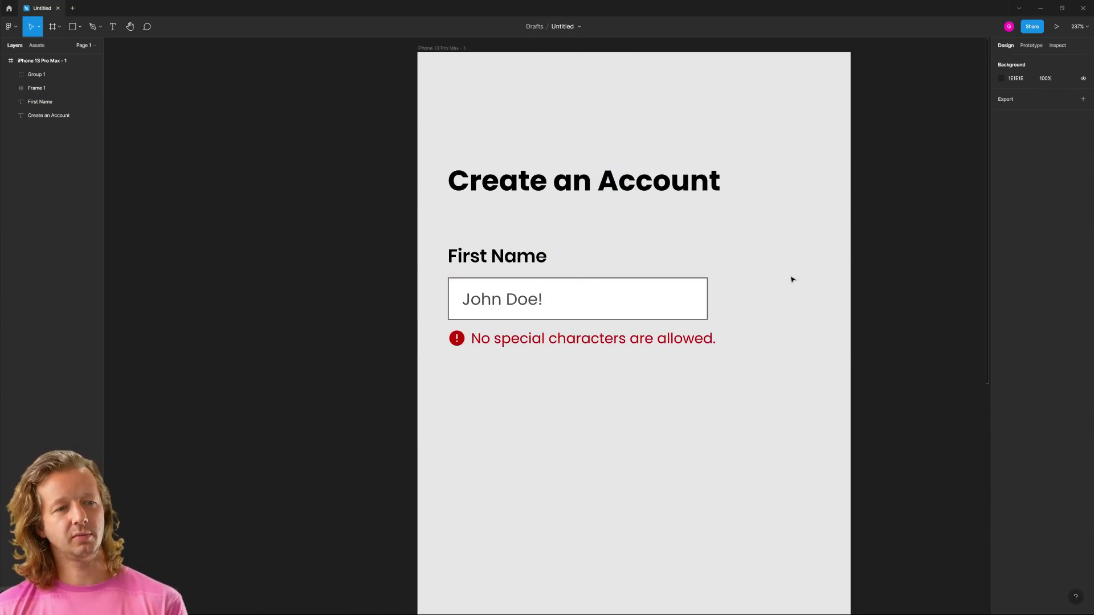
Show the iPhone frame's one-column layout grid and stretch the input field to the column's full width of 368
scroll(813, 205, down, 2)
scroll(420, 132, right, 2)
scroll(420, 132, up, 1)
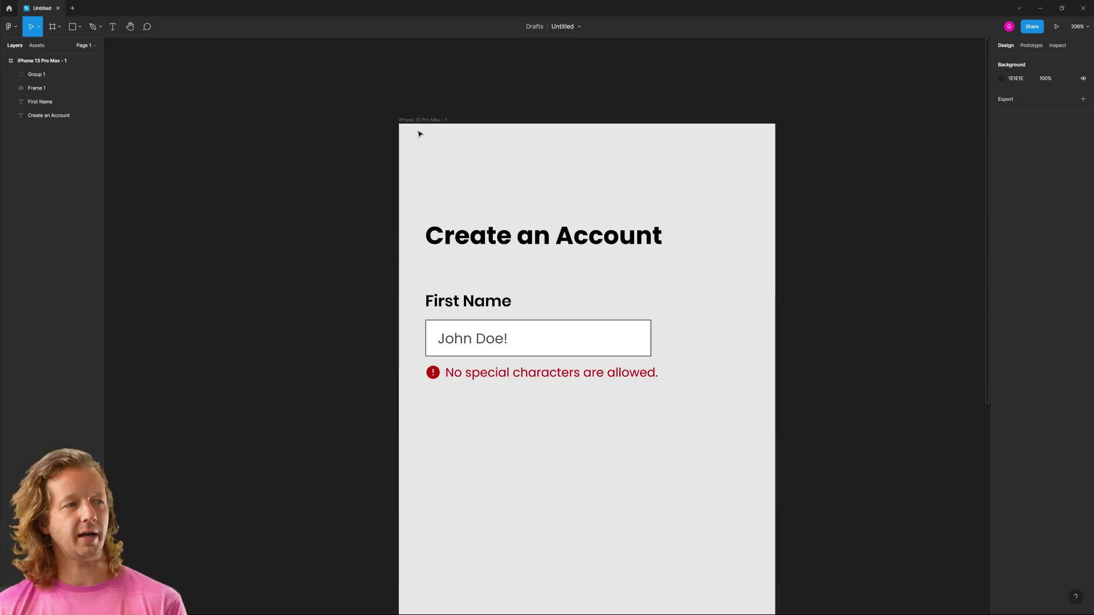
click(439, 121)
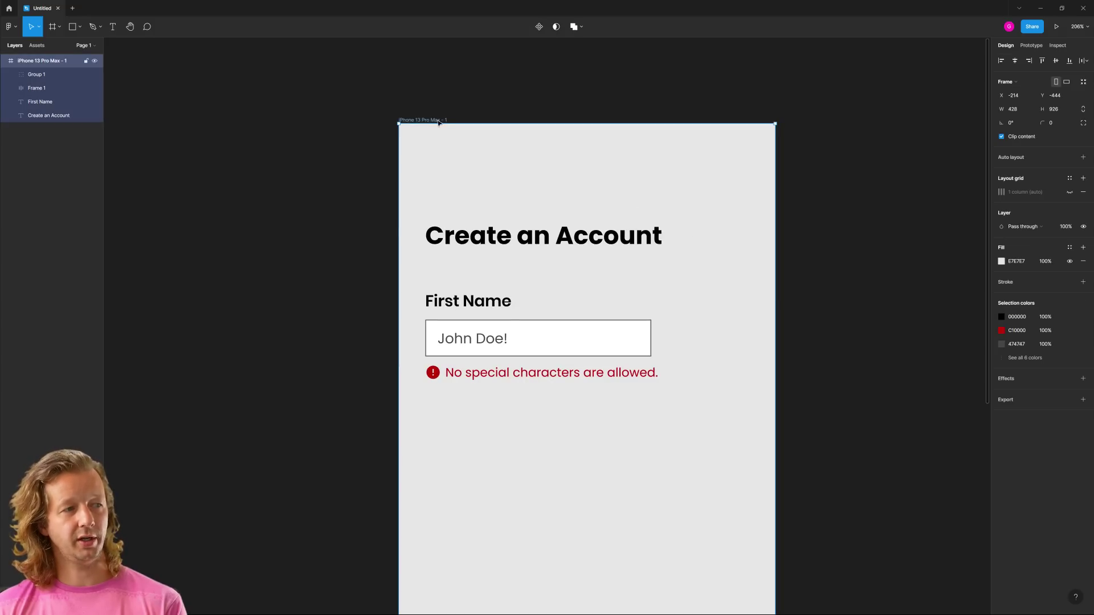
click(1069, 193)
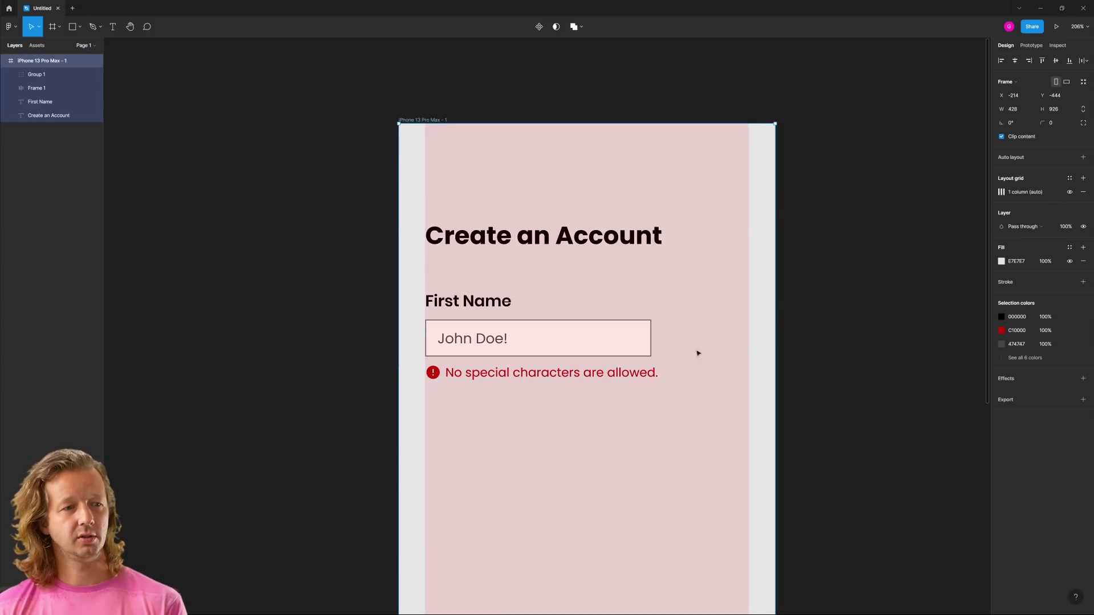
click(648, 336)
drag(651, 335, 748, 335)
click(718, 404)
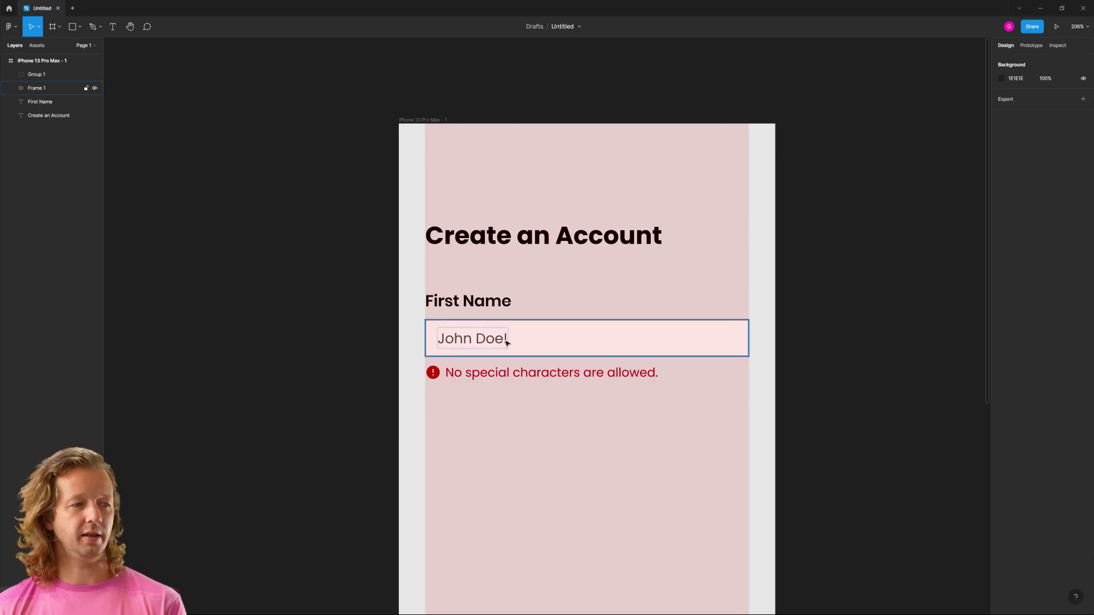
Hide the layout grid of the iPhone 13 Pro Max frame
click(422, 120)
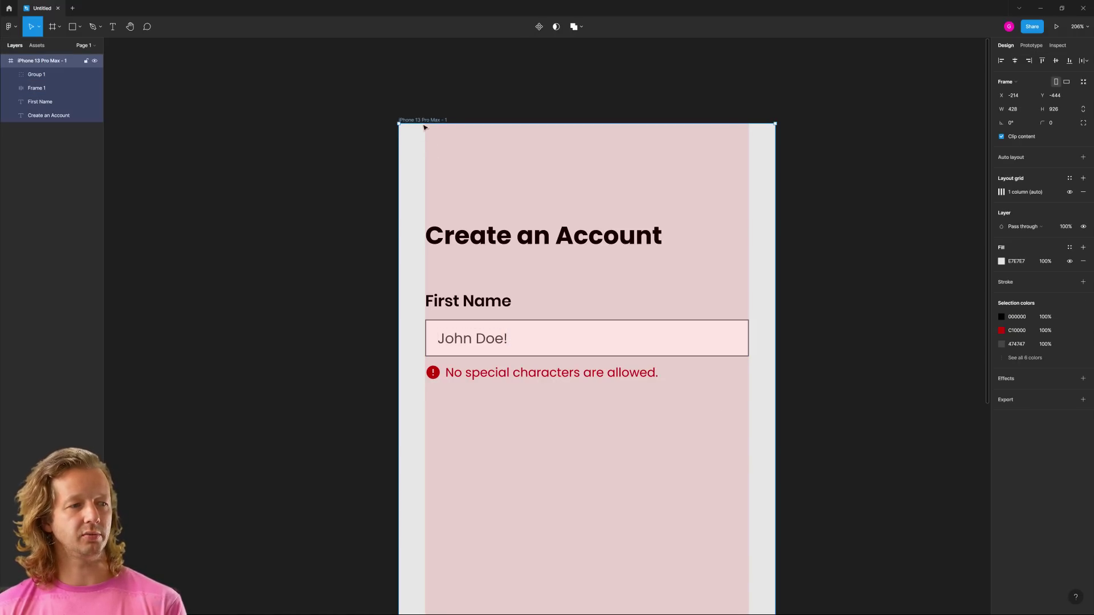
click(1069, 192)
click(740, 412)
Wrap the First Name label, input field and error message in a vertical auto layout and test moving the label below the field and back
drag(772, 399, 421, 287)
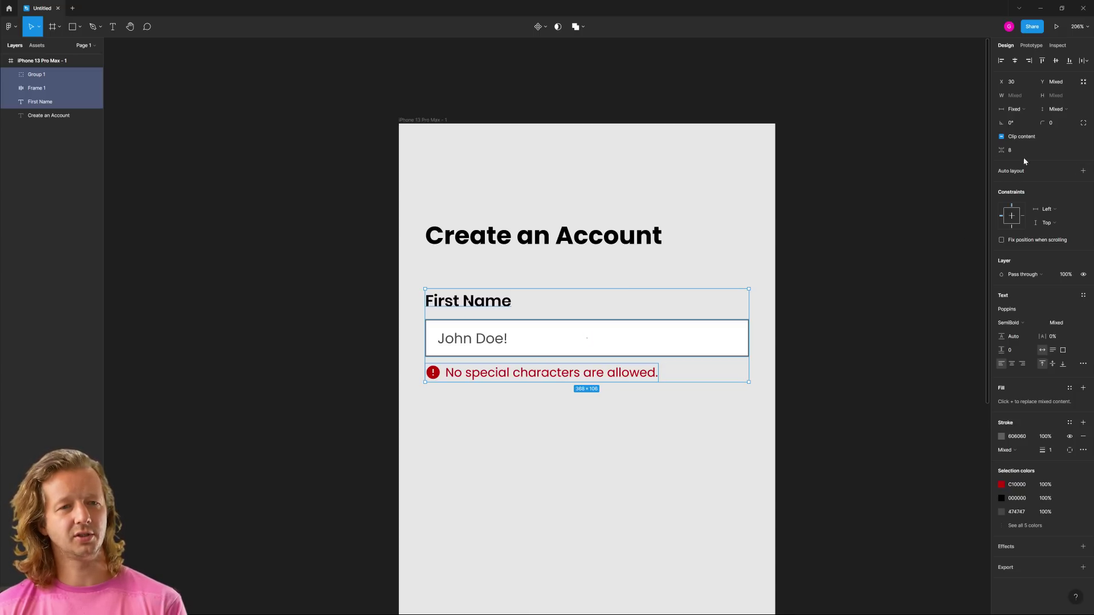
click(1083, 171)
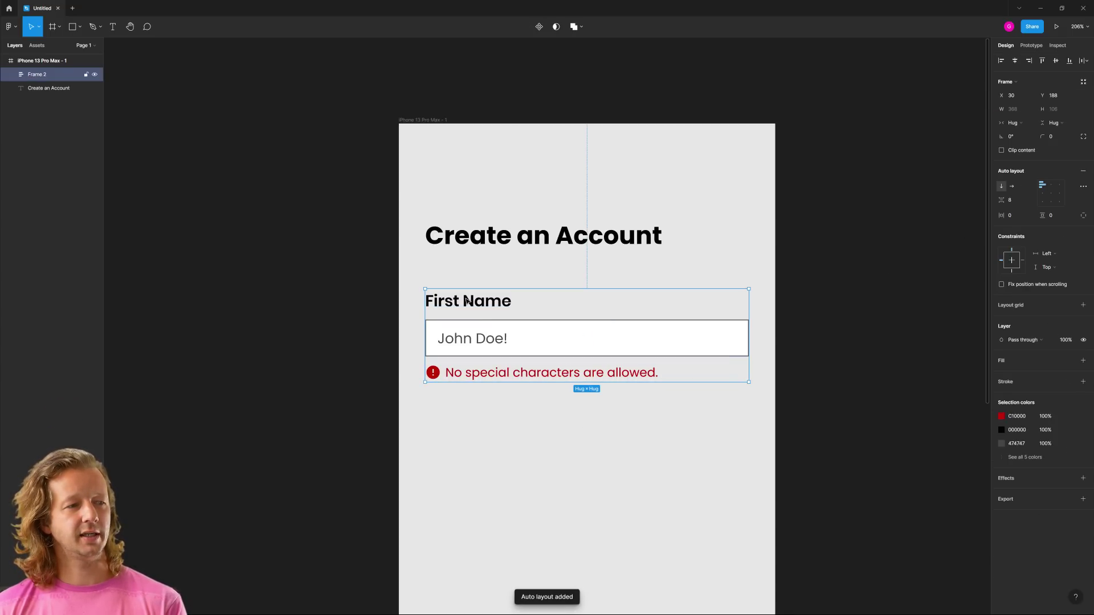
drag(466, 301, 480, 356)
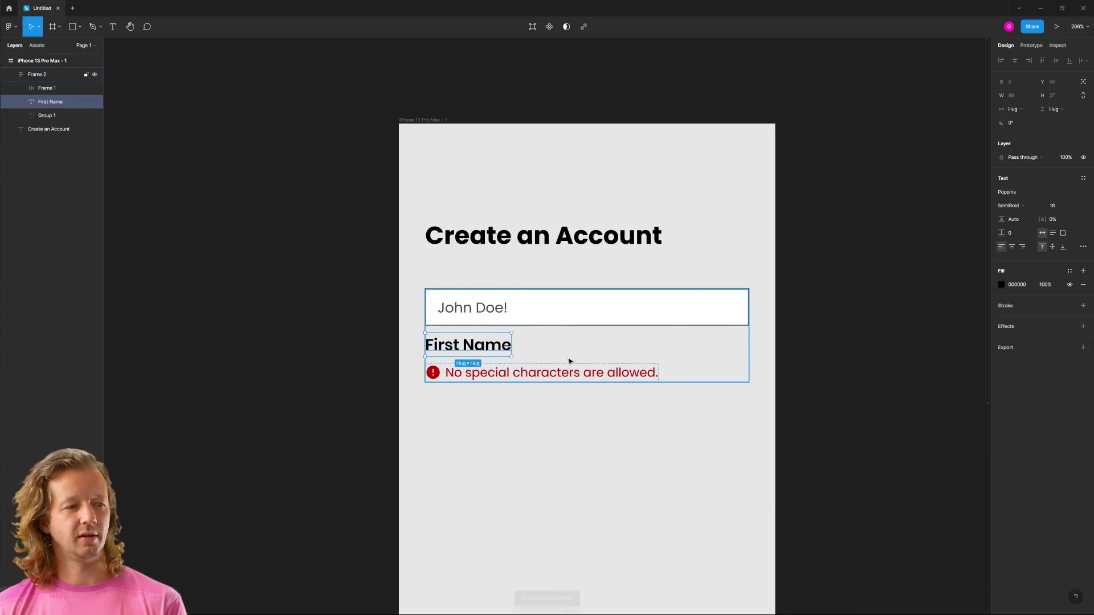
key(Up)
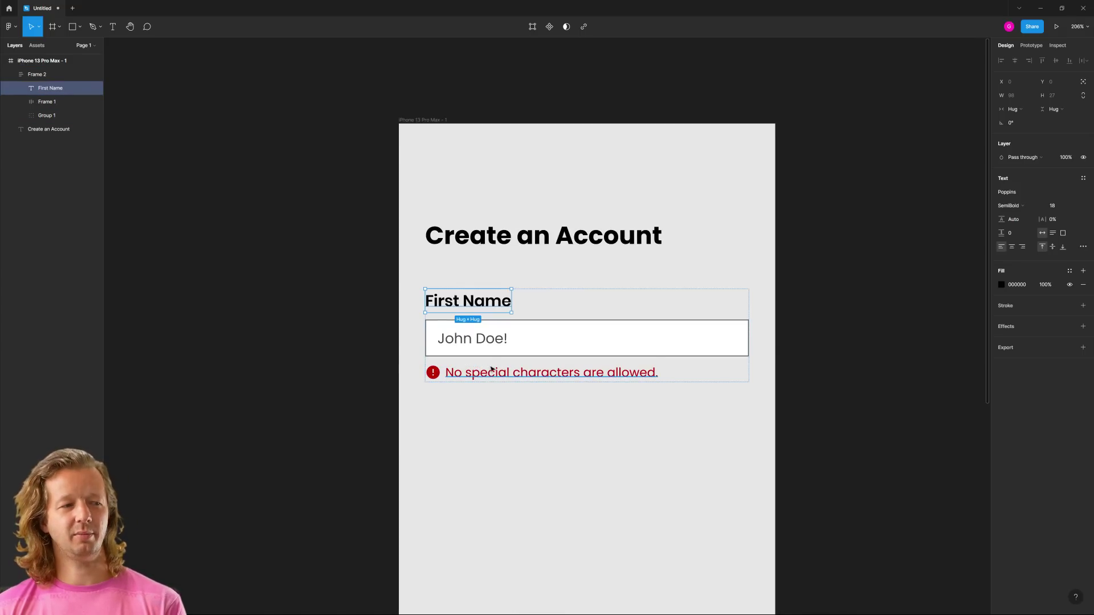
click(556, 432)
click(632, 352)
click(864, 293)
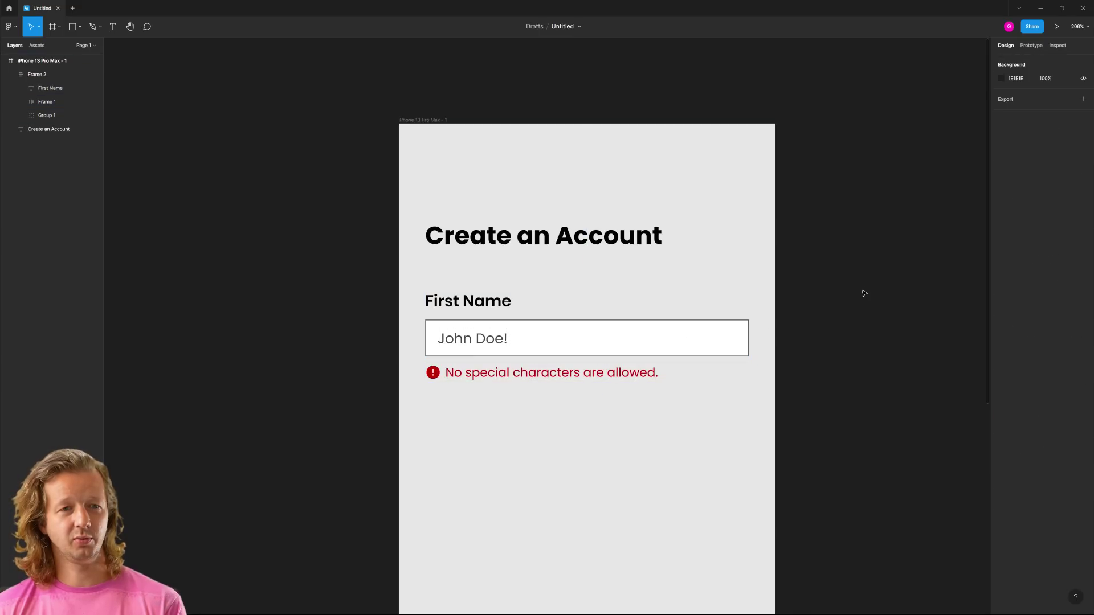
Remove the auto layout from the First Name field frame and convert the frame into a component
click(680, 349)
click(1083, 171)
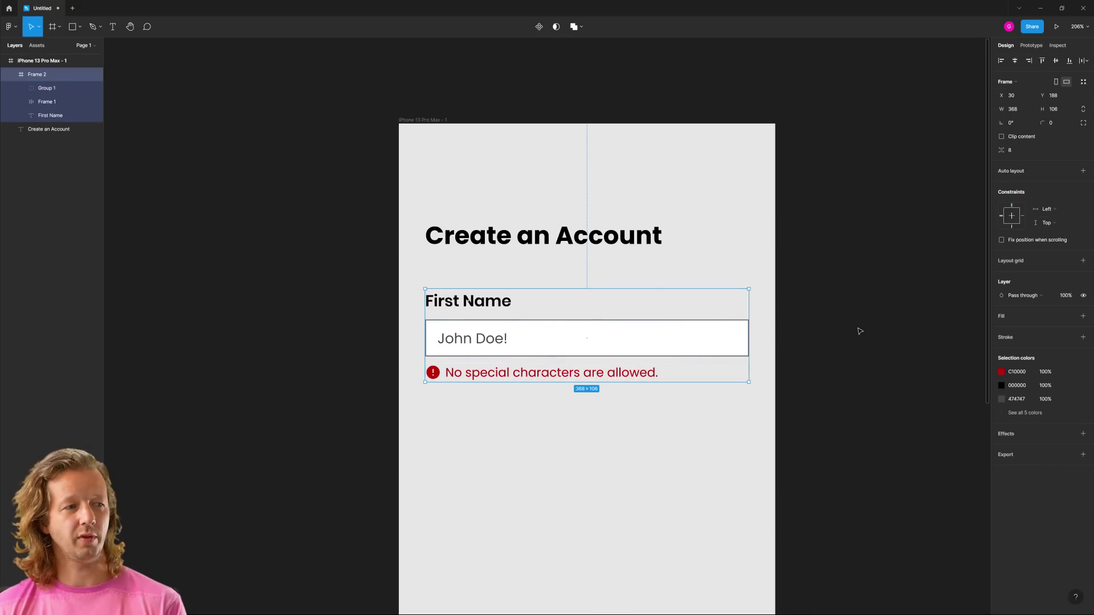
click(538, 27)
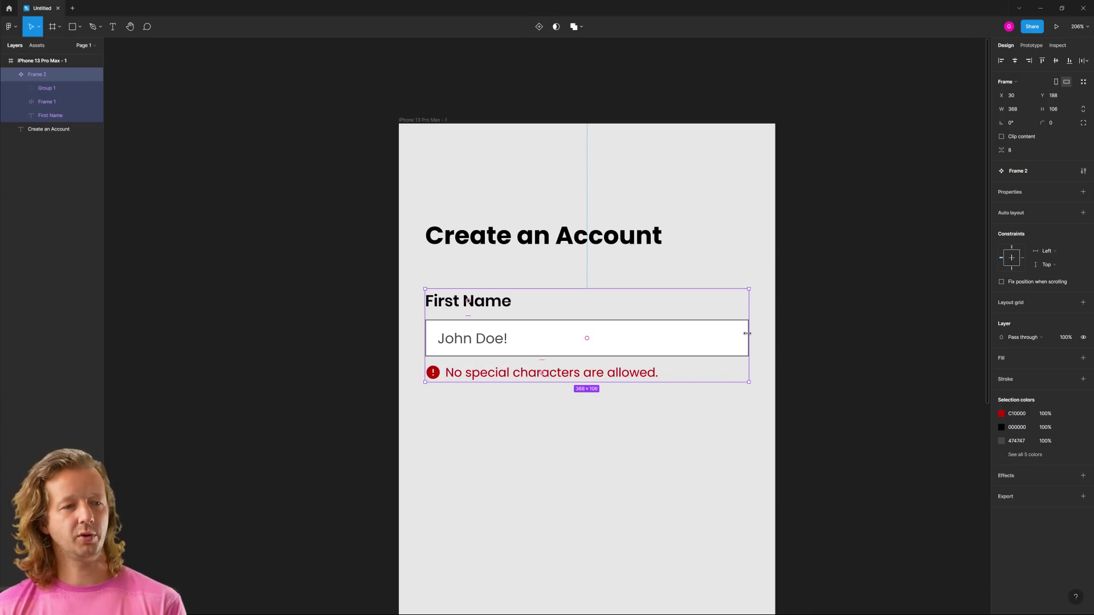
Try resizing the component's width and check the width sizing options of its input field
drag(748, 333, 642, 341)
click(696, 349)
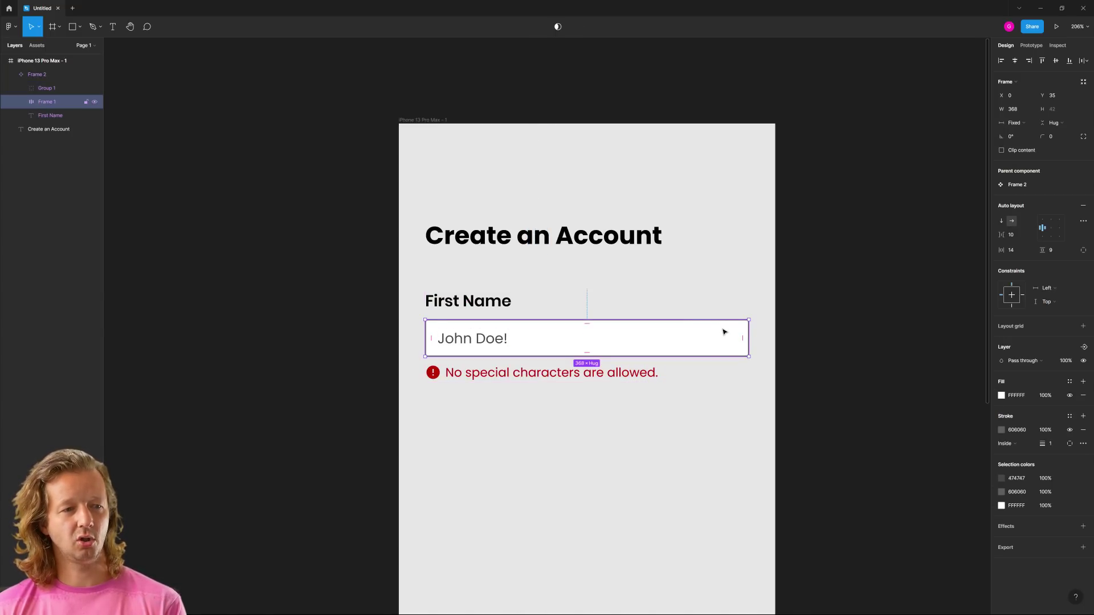
key(Escape)
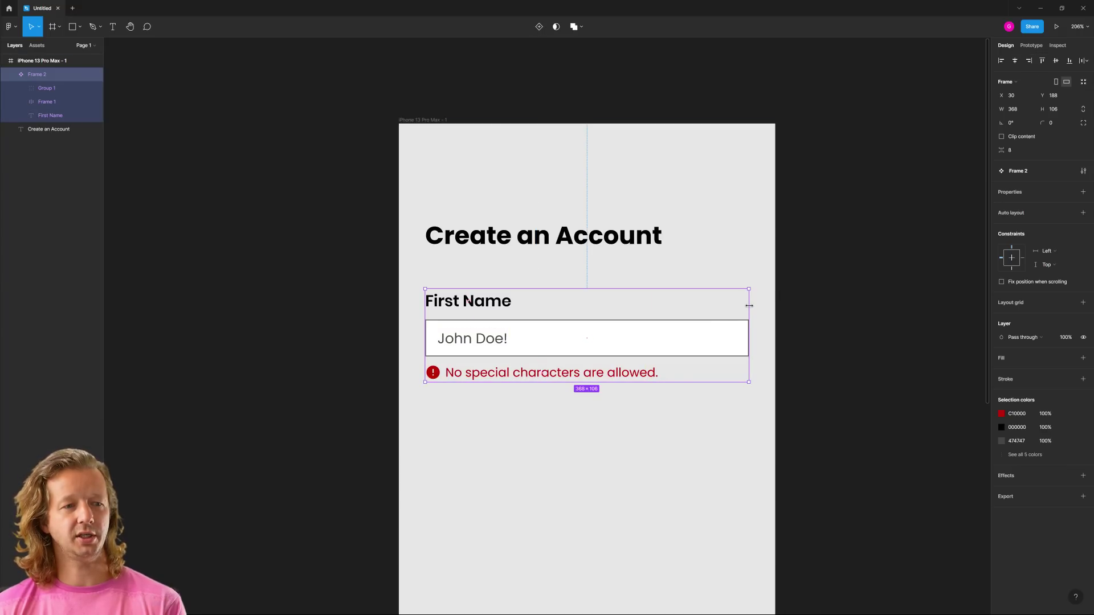
mouse_move(748, 306)
mouse_down()
mouse_move(672, 316)
mouse_move(749, 312)
mouse_up()
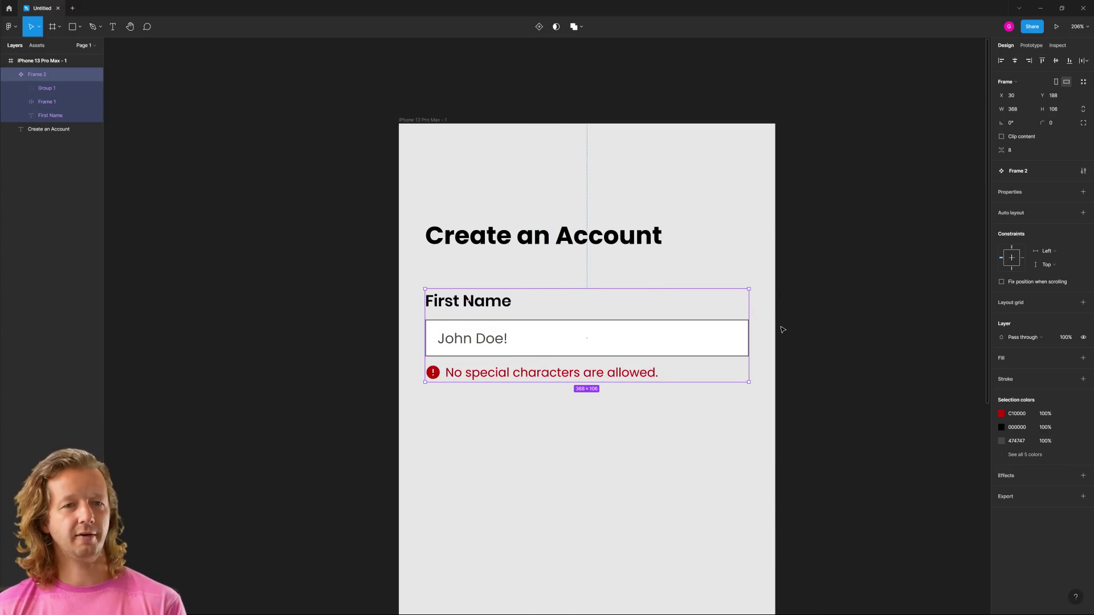
double_click(720, 347)
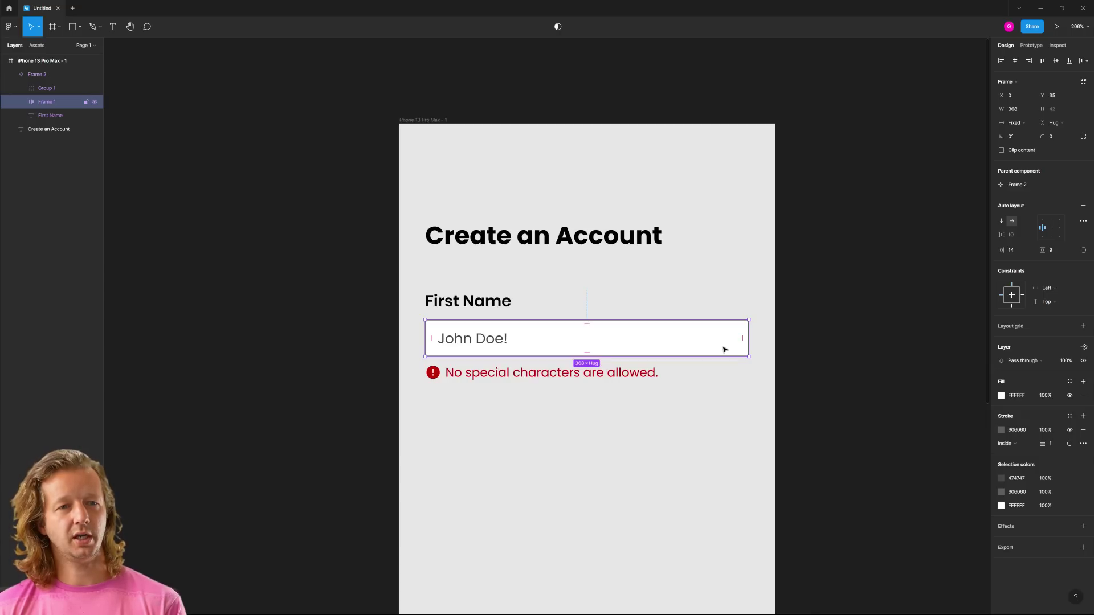
click(1028, 124)
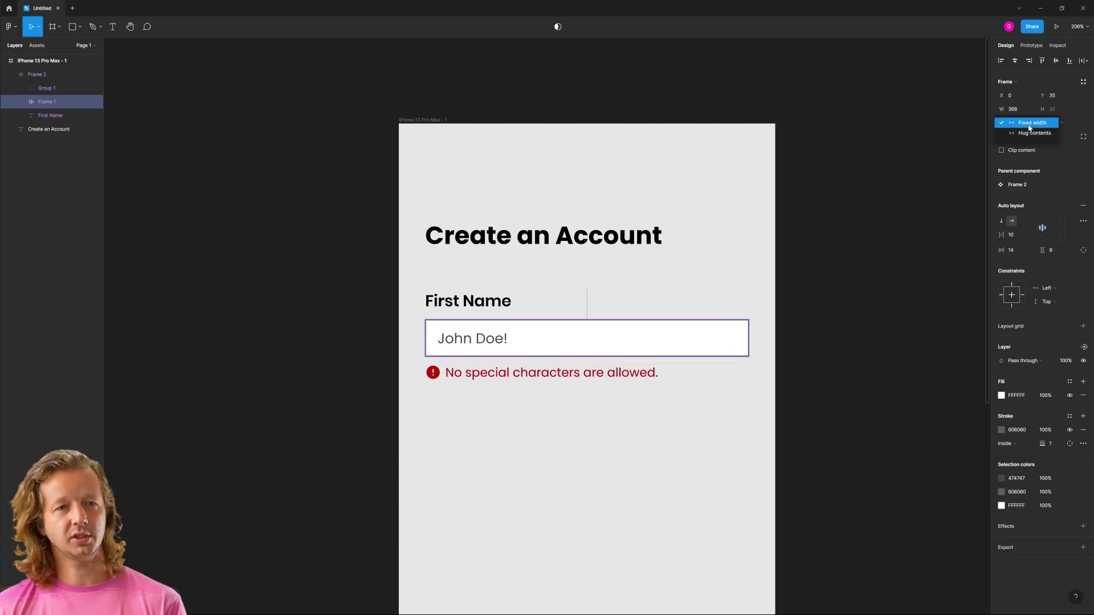
click(1071, 176)
key(Escape)
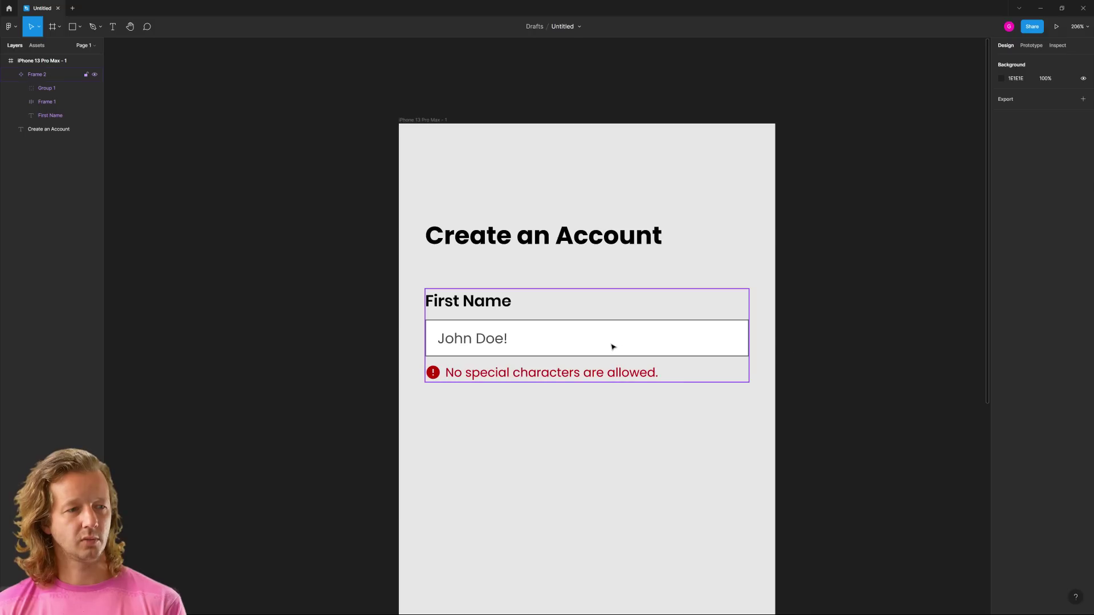
Add a vertical auto layout to the component and set its input field's width to Fill container
click(613, 344)
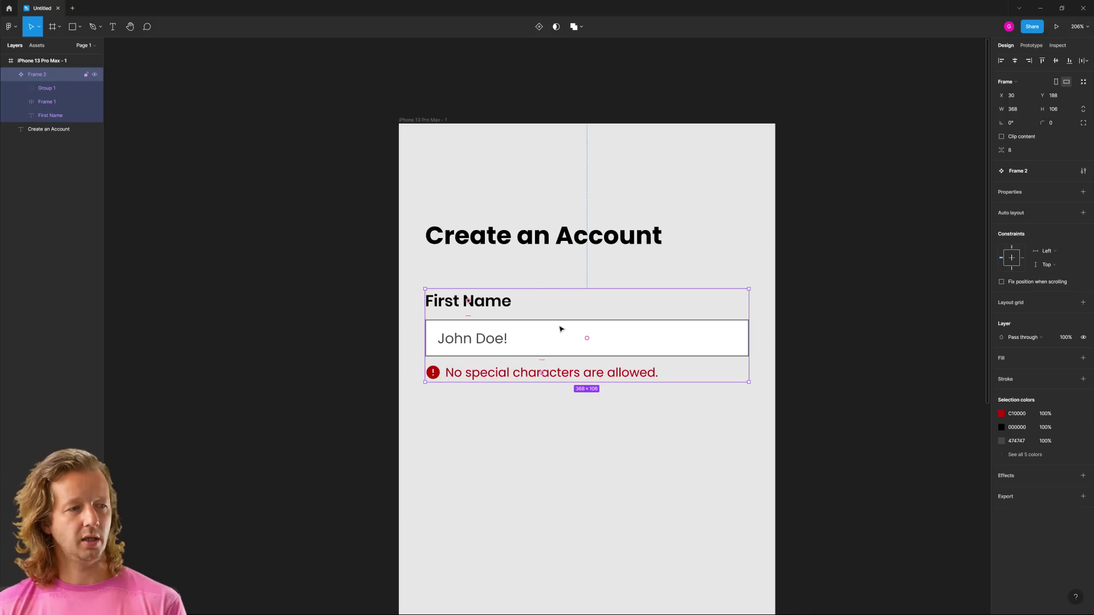
click(1083, 212)
click(752, 334)
click(731, 339)
click(731, 339)
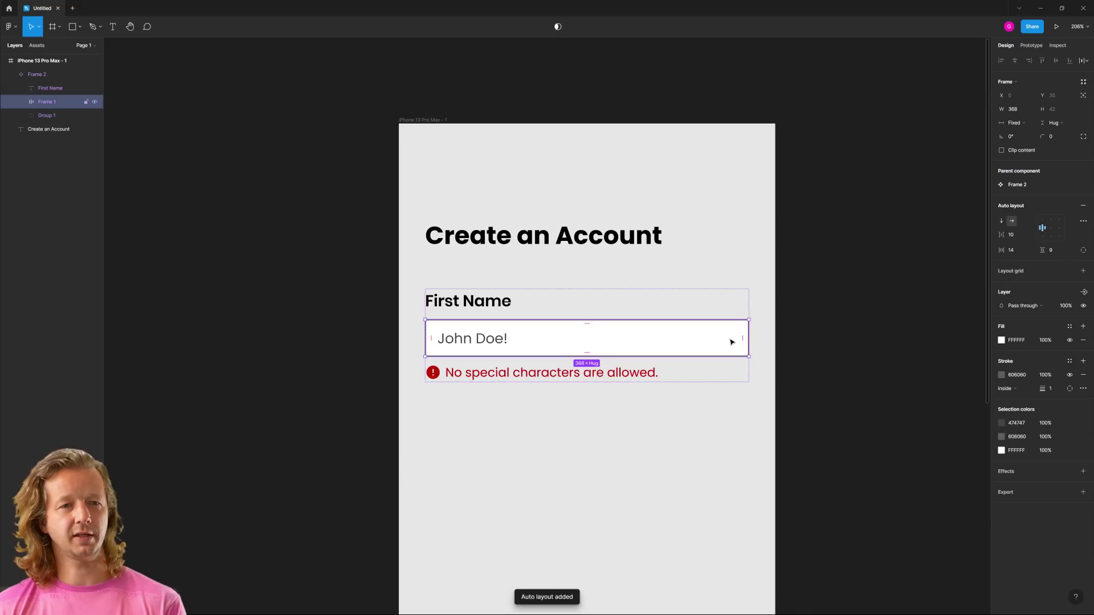
click(1028, 122)
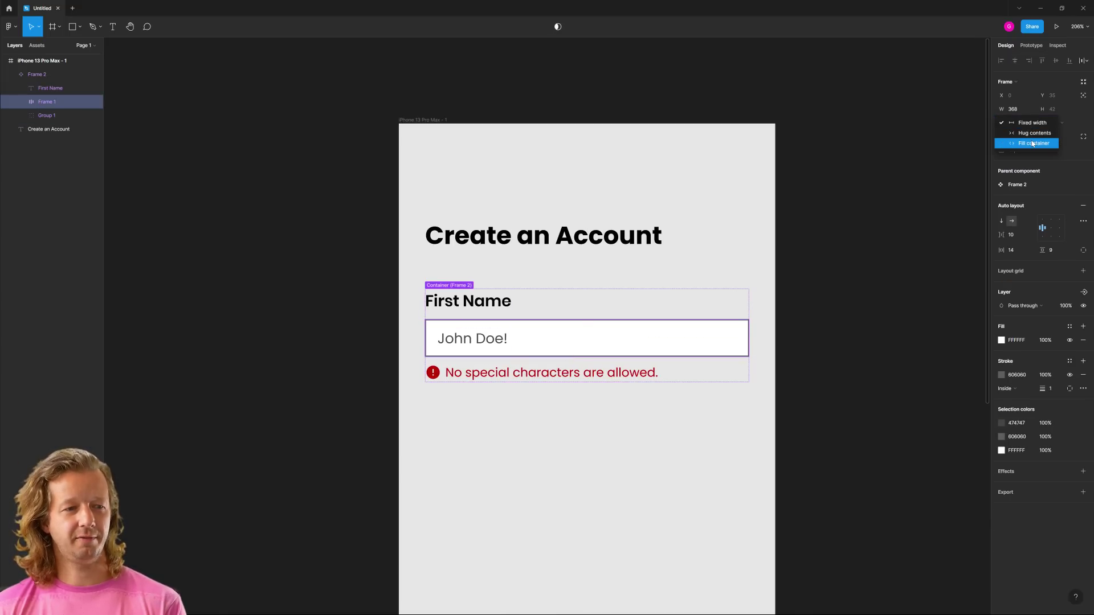
click(1034, 143)
Widen the First Name component to a fixed width of 359
click(669, 322)
click(618, 324)
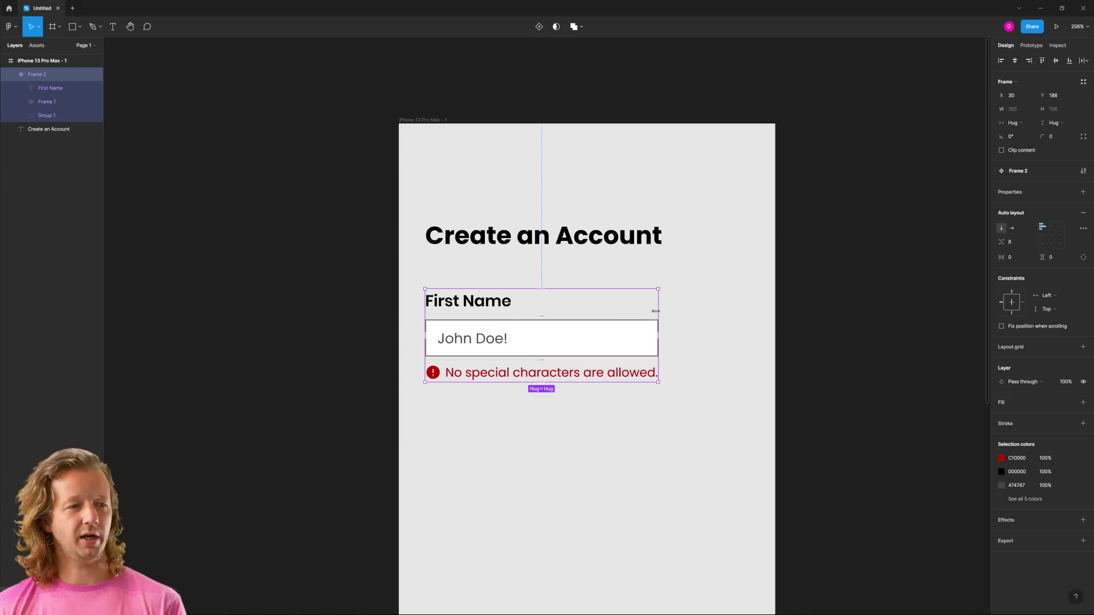
drag(659, 313, 741, 304)
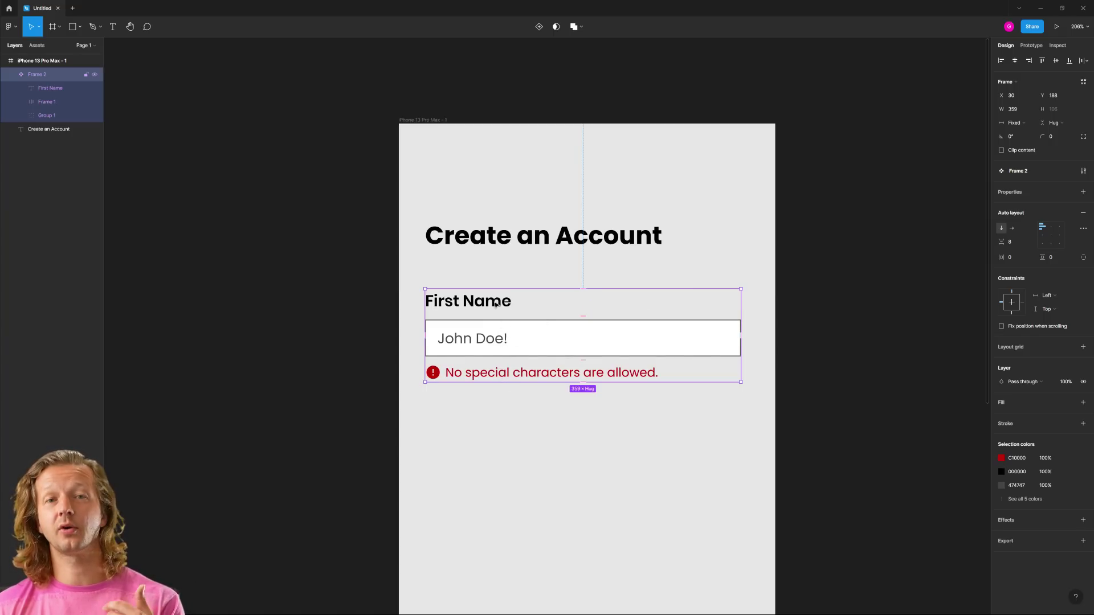
Check the horizontal sizing options of the component and of the input field inside it
click(1015, 122)
click(1028, 132)
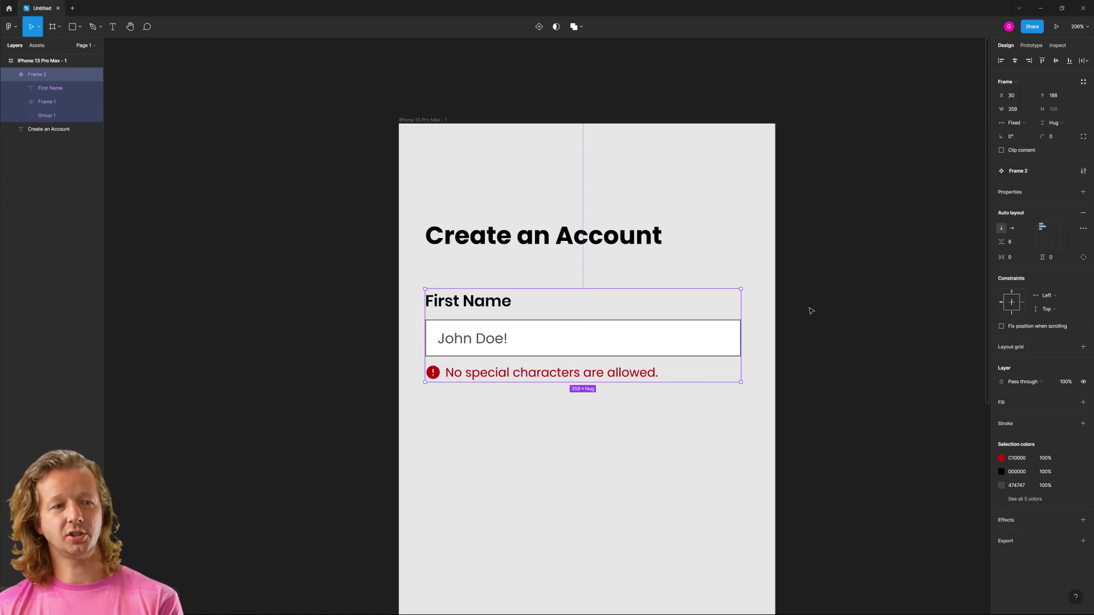
click(729, 330)
click(1017, 123)
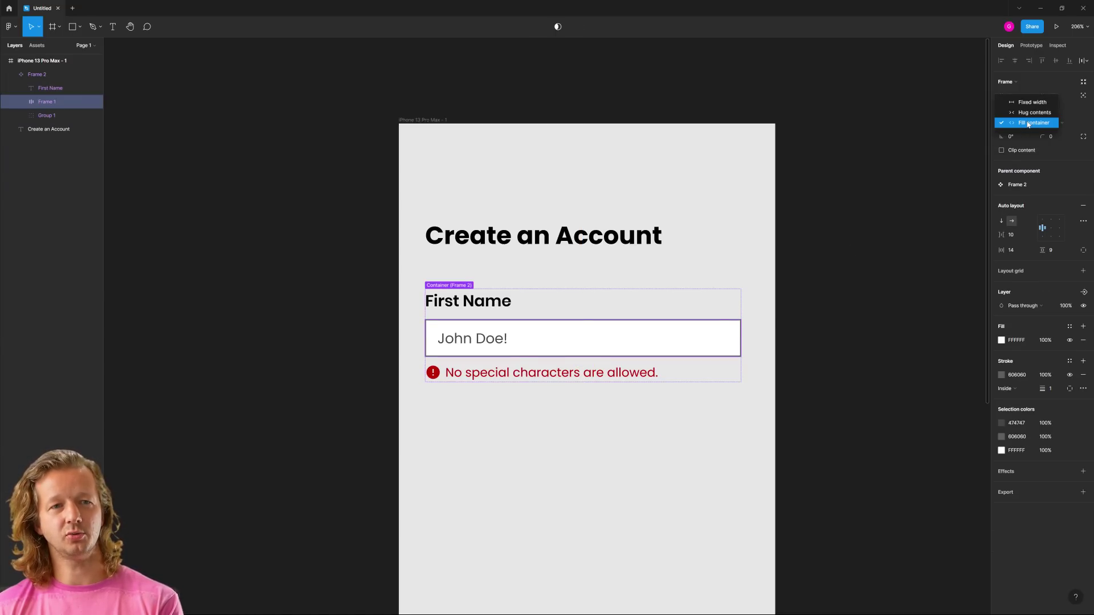
click(1029, 123)
click(835, 410)
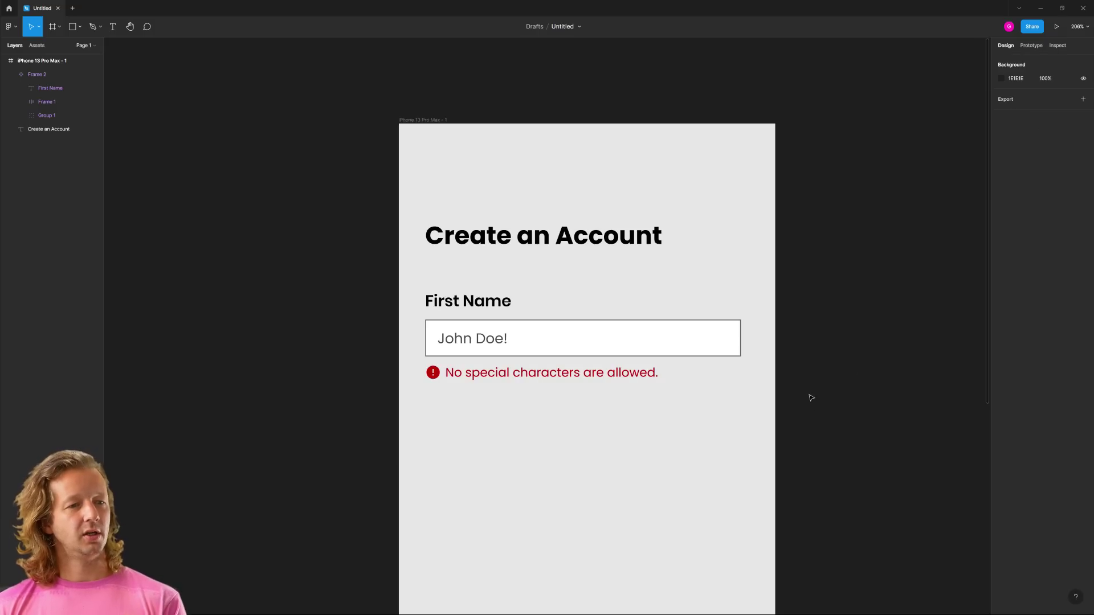
Add a variant to the First Name field component
click(705, 342)
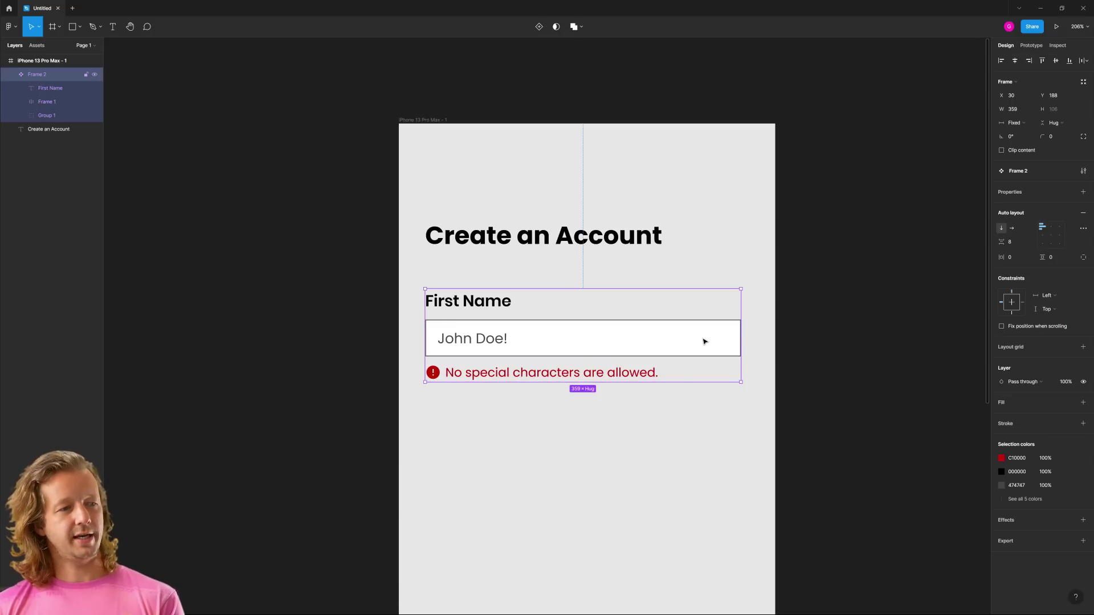
click(535, 29)
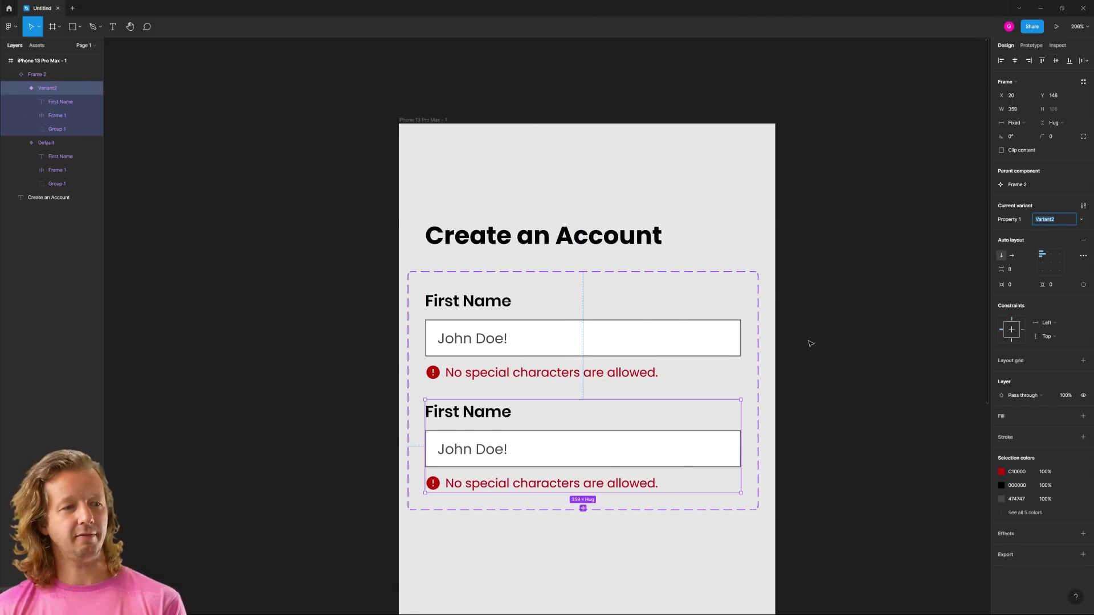
Duplicate the iPhone 13 Pro Max frame beside the original and delete the title and field components from the copy
scroll(810, 343, down, 5)
drag(599, 259, 701, 213)
click(636, 243)
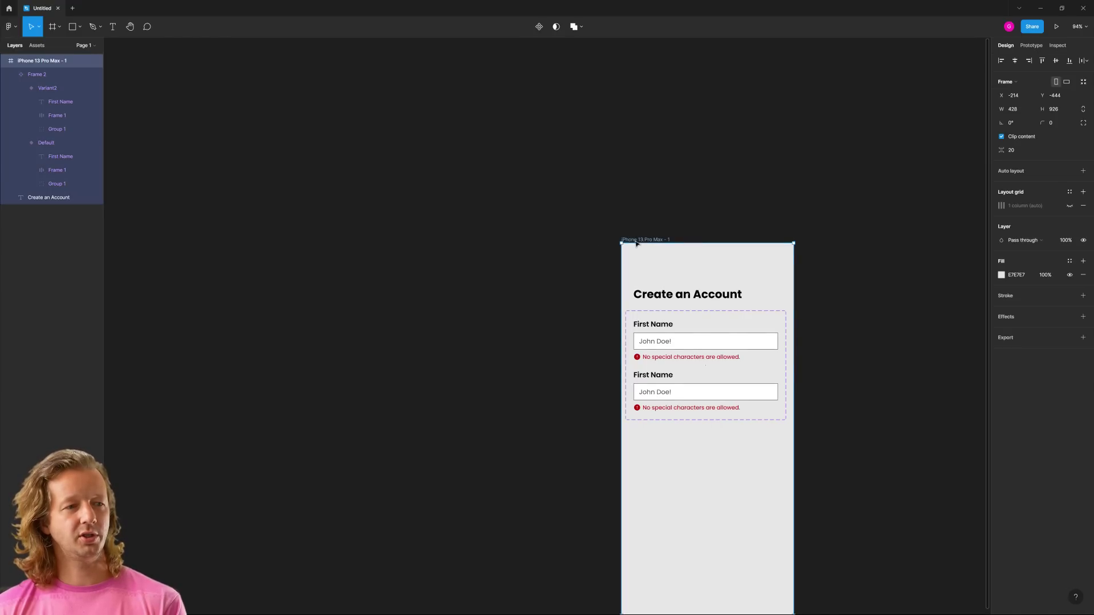
drag(636, 243, 557, 399)
click(566, 154)
scroll(566, 154, down, 2)
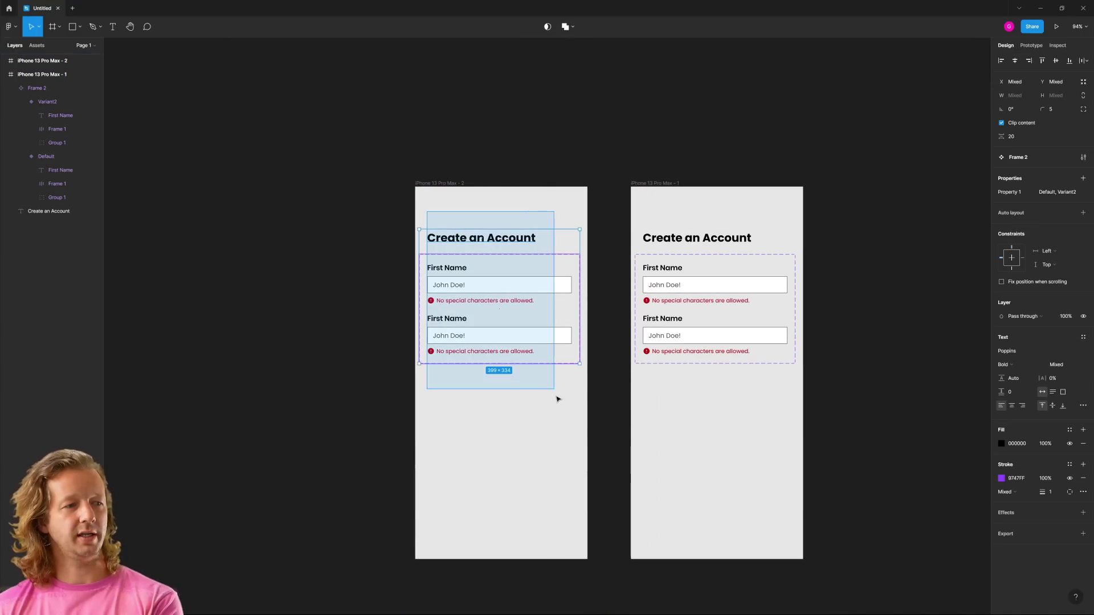
key(Delete)
Move the component set into the empty iPhone frame copy and widen that frame on its outer side
drag(673, 255, 449, 265)
key(Escape)
drag(415, 208, 338, 208)
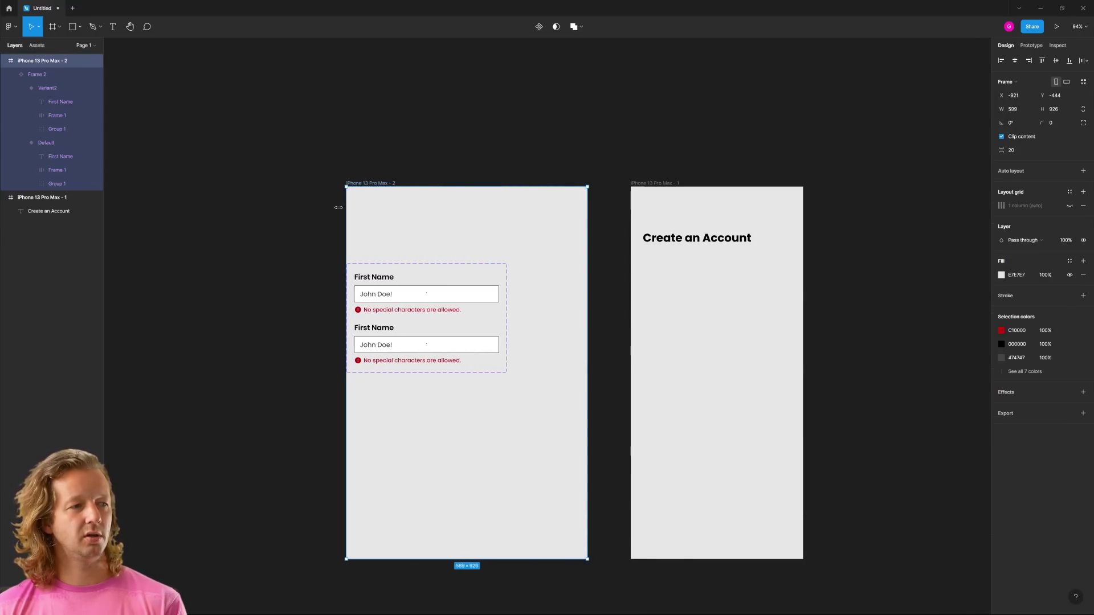
Reposition the component set so it sits roughly centered horizontally in the upper part of the widened frame
click(388, 254)
drag(459, 291, 197, 290)
key(Escape)
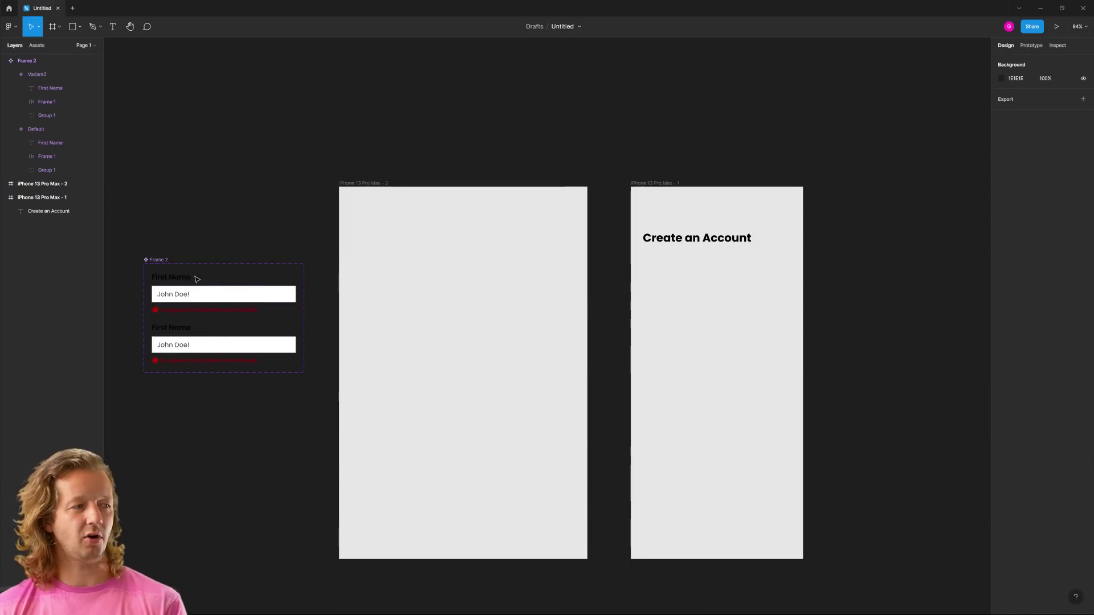
drag(165, 260, 400, 244)
click(399, 238)
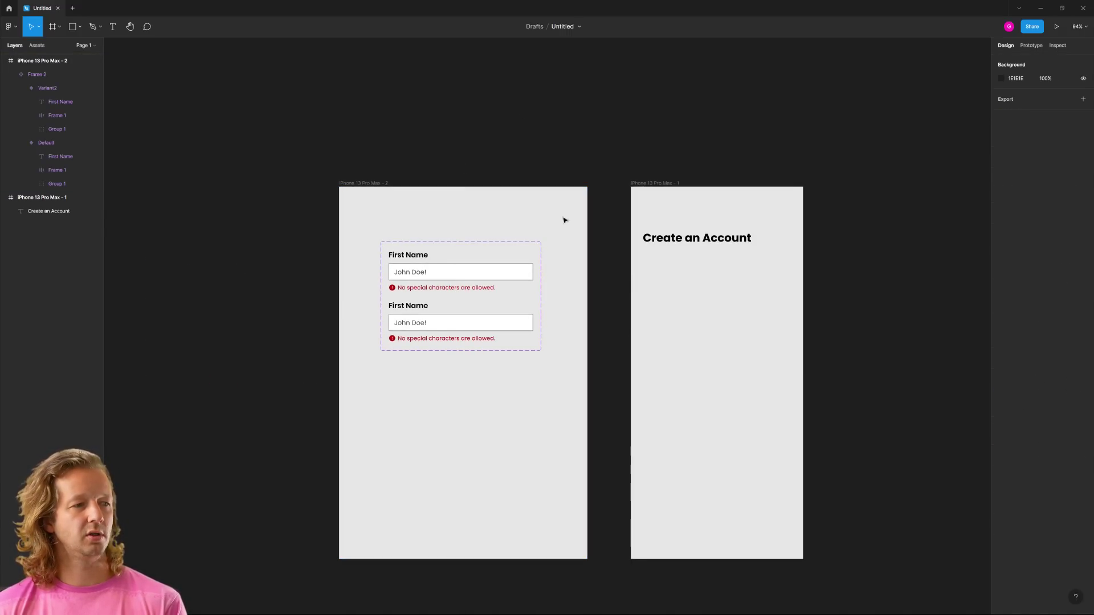
Delete Variant2 from the component set, keeping only the Default variant
scroll(452, 320, up, 5)
scroll(452, 320, up, 3)
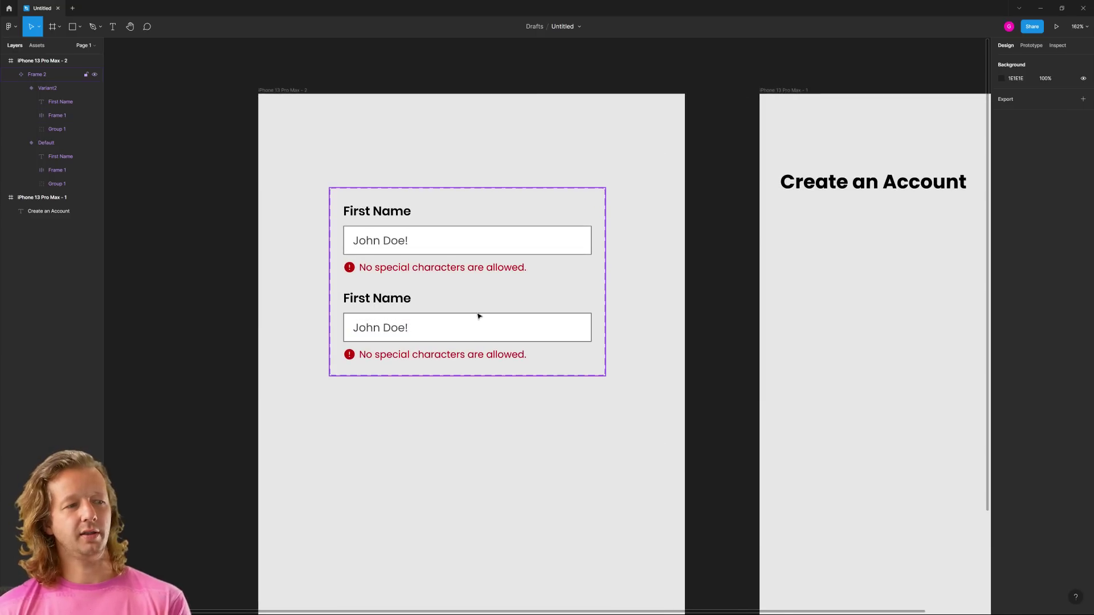
click(391, 242)
click(392, 242)
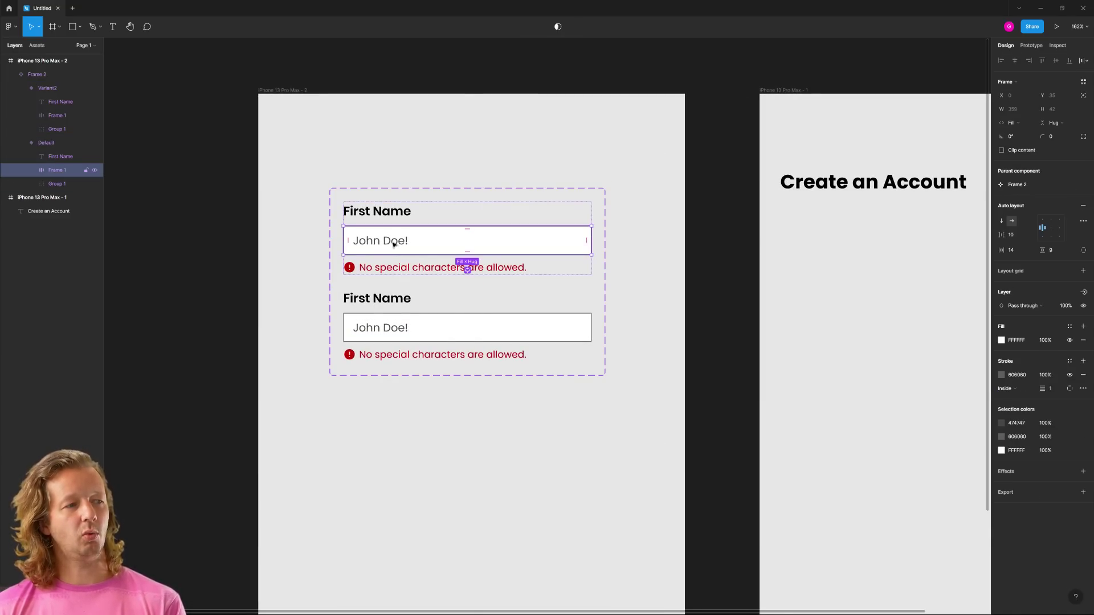
click(416, 332)
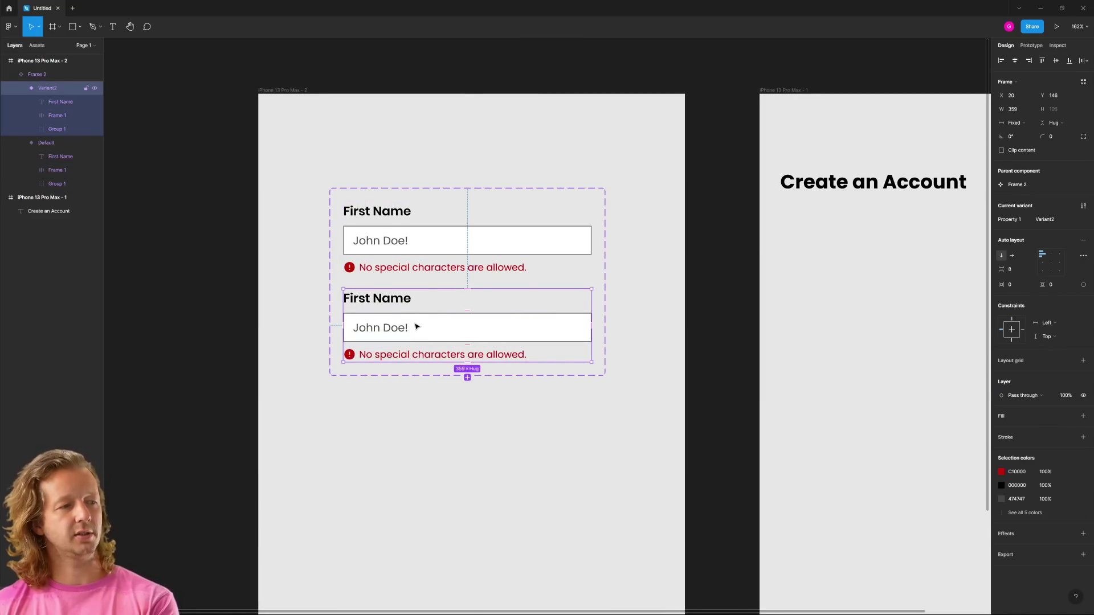
key(Delete)
Set the layer opacity of the sample name text in the Default variant's input field to 0%
click(391, 242)
click(392, 241)
click(391, 244)
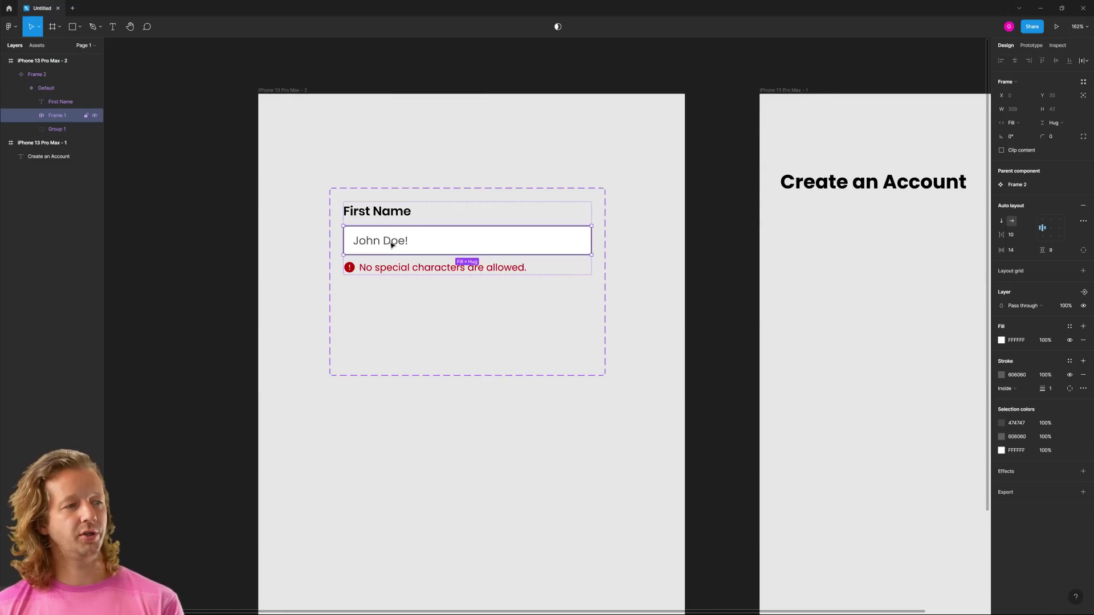
click(391, 244)
click(1068, 194)
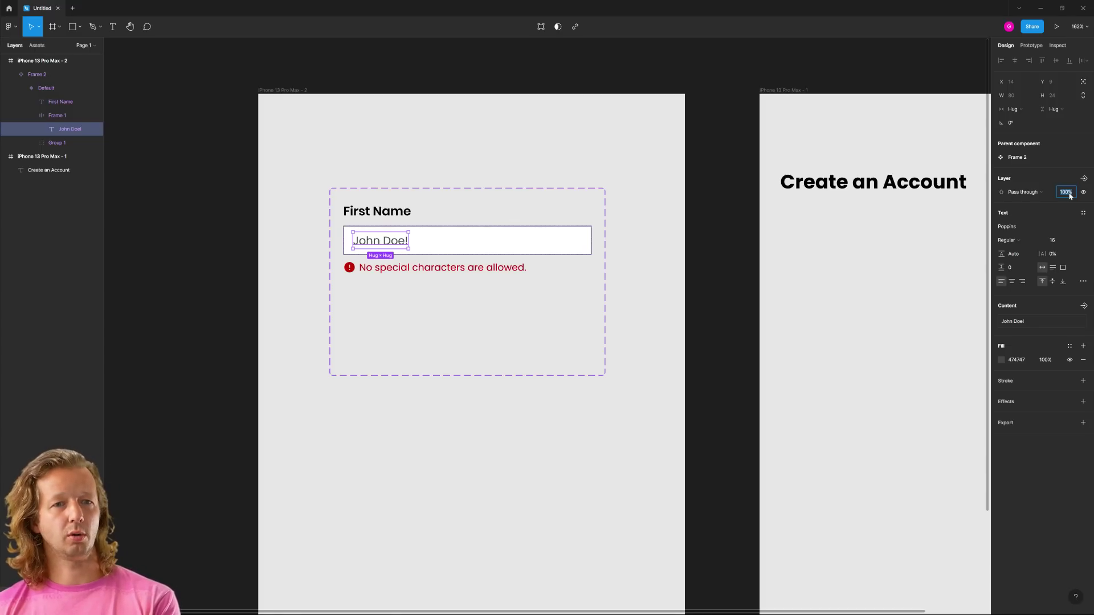
text(0)
key(Return)
Set the layer opacity of the Default variant's error message group to 0%
click(436, 268)
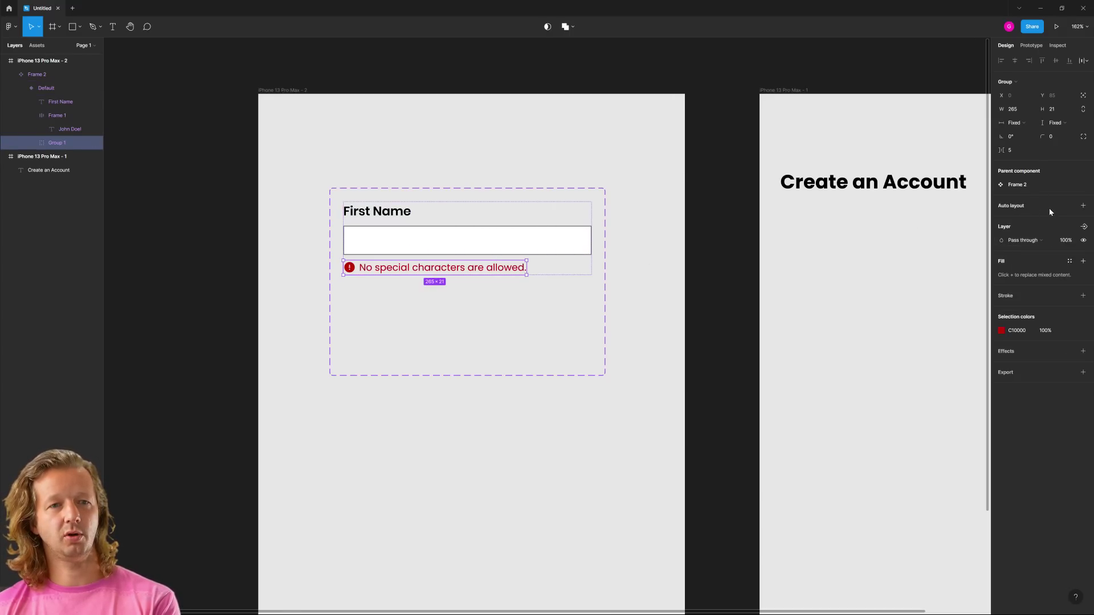
click(1066, 240)
text(0)
key(Return)
click(516, 465)
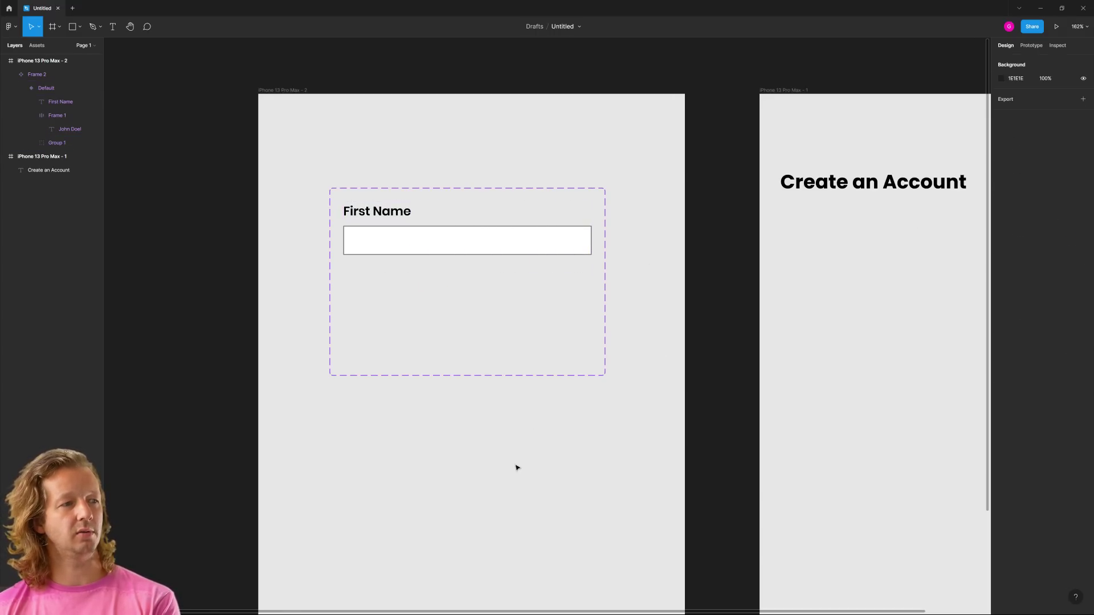
Add a second variant from the Default variant and place it directly below, left-aligned at X 20, Y 115
click(496, 256)
click(513, 244)
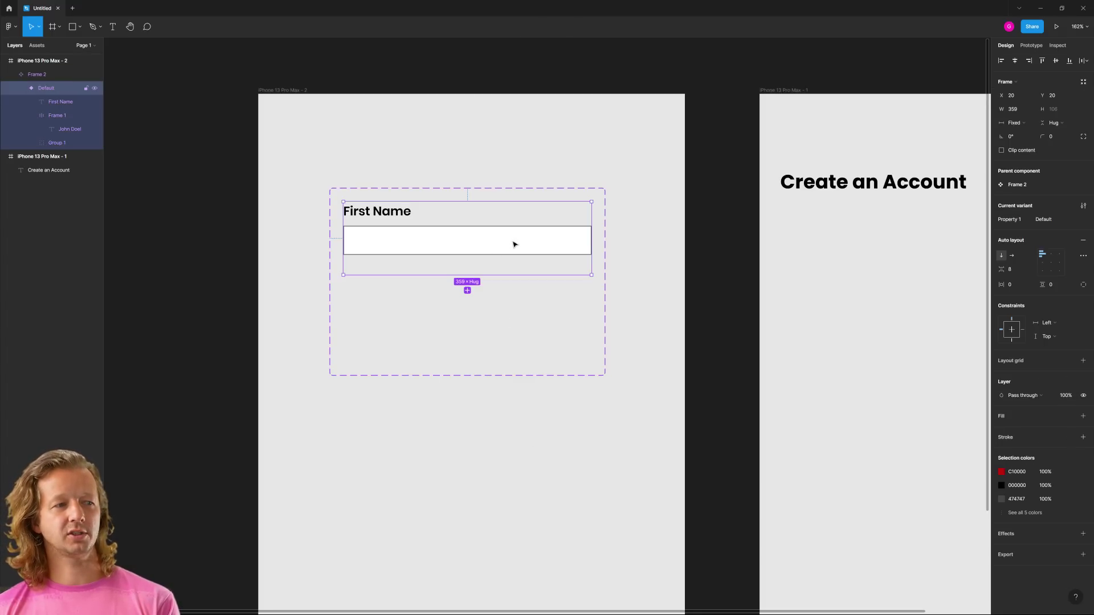
click(1050, 222)
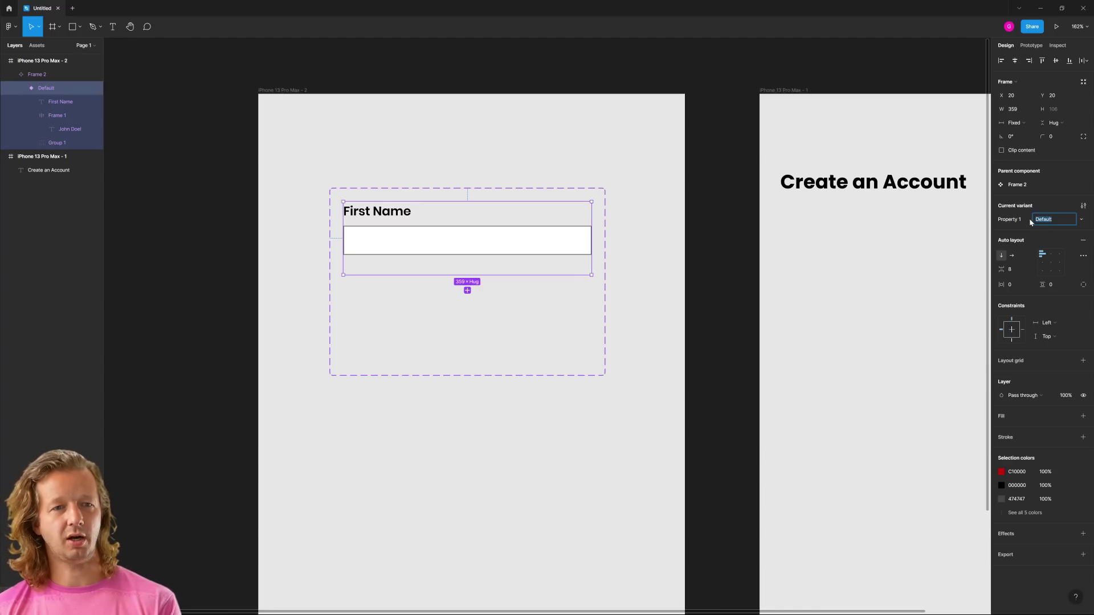
key(Return)
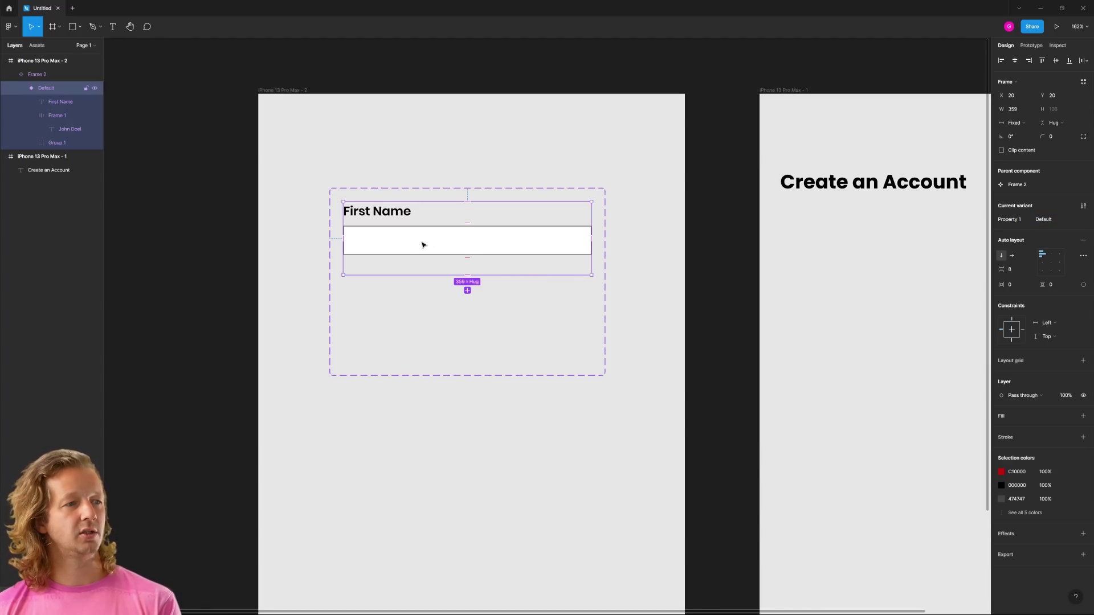
click(467, 291)
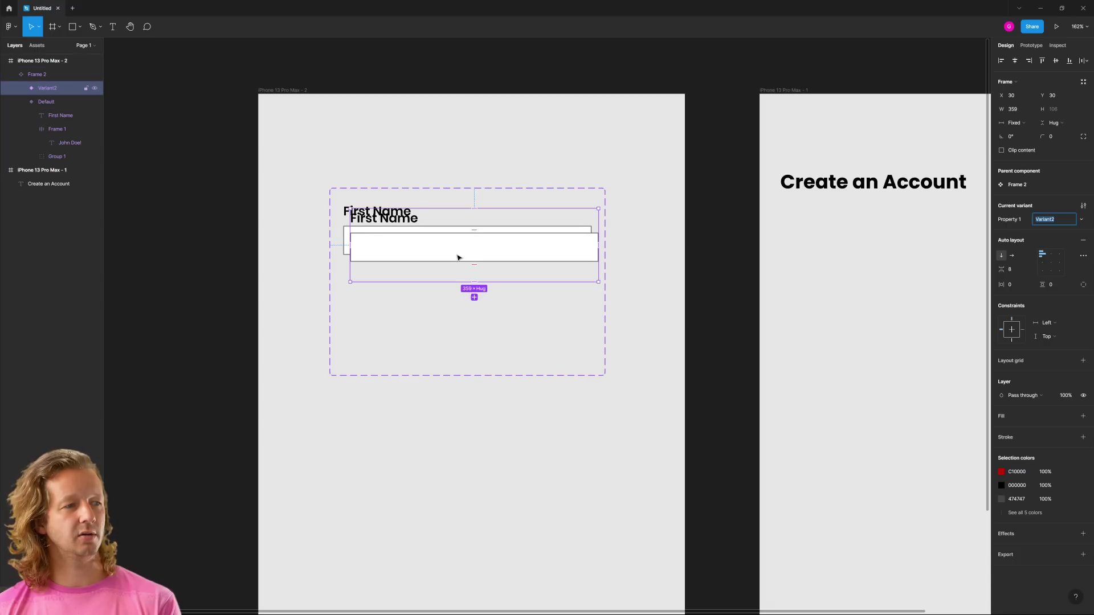
key(ctrl+d)
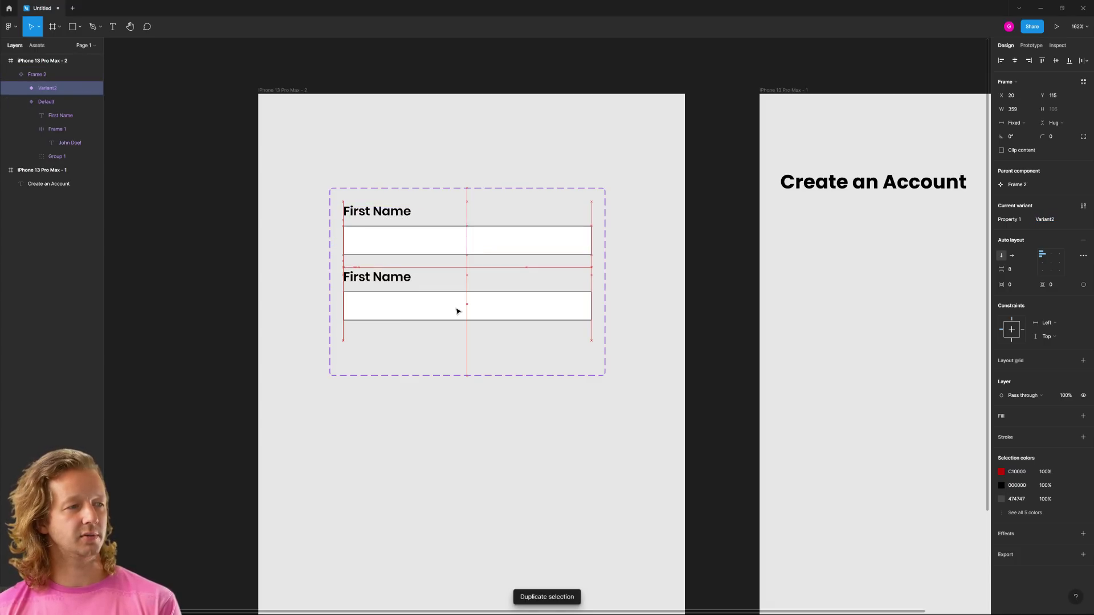
Rename the second variant's Property 1 value to Focus
click(480, 412)
click(491, 307)
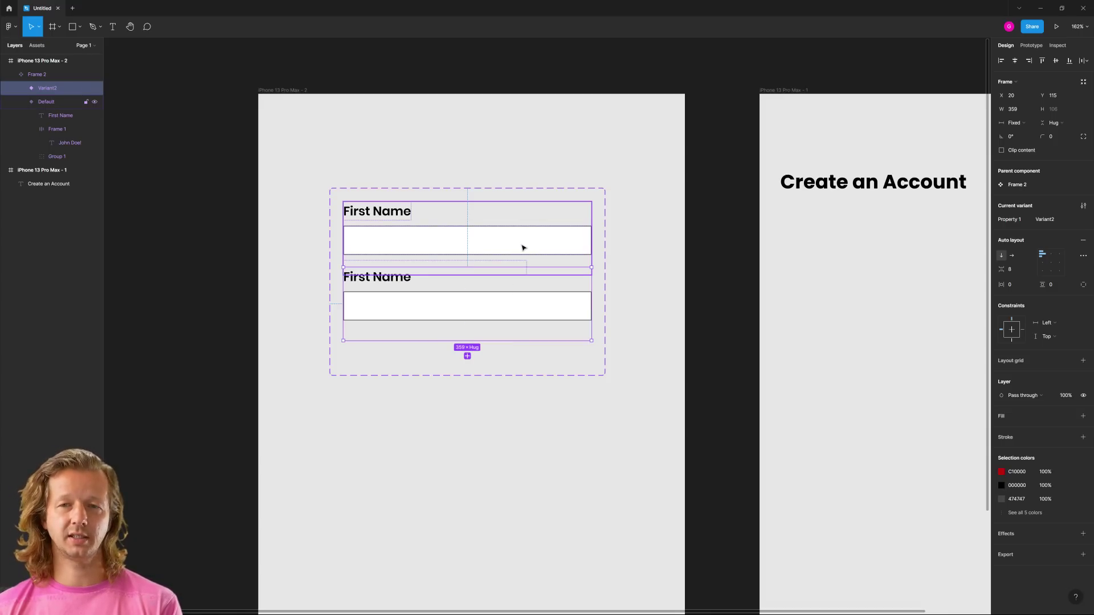
double_click(533, 308)
click(572, 427)
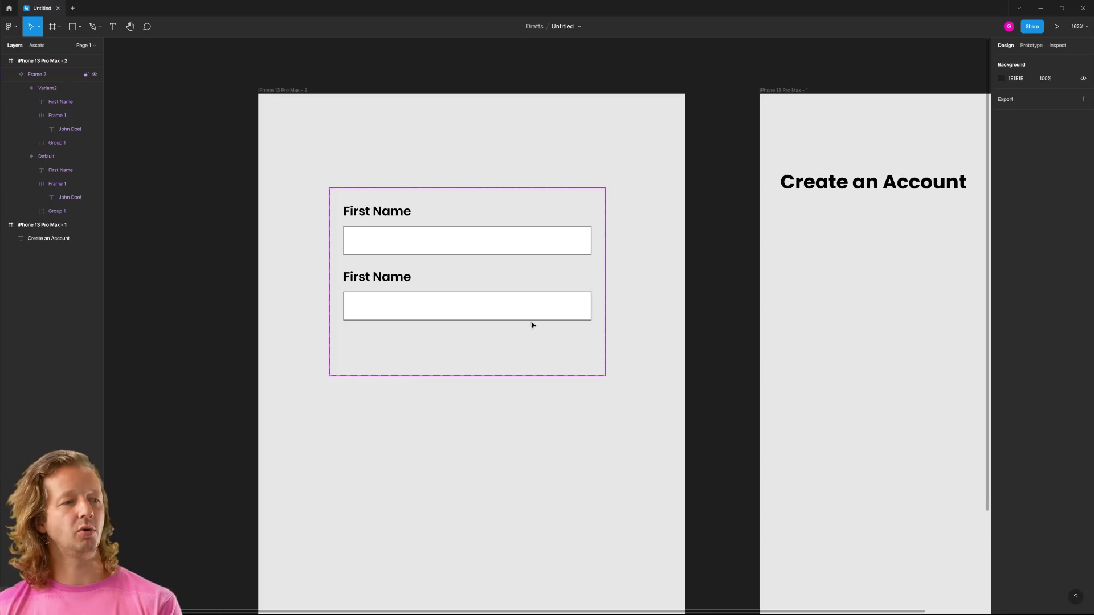
click(535, 308)
double_click(535, 307)
click(1044, 219)
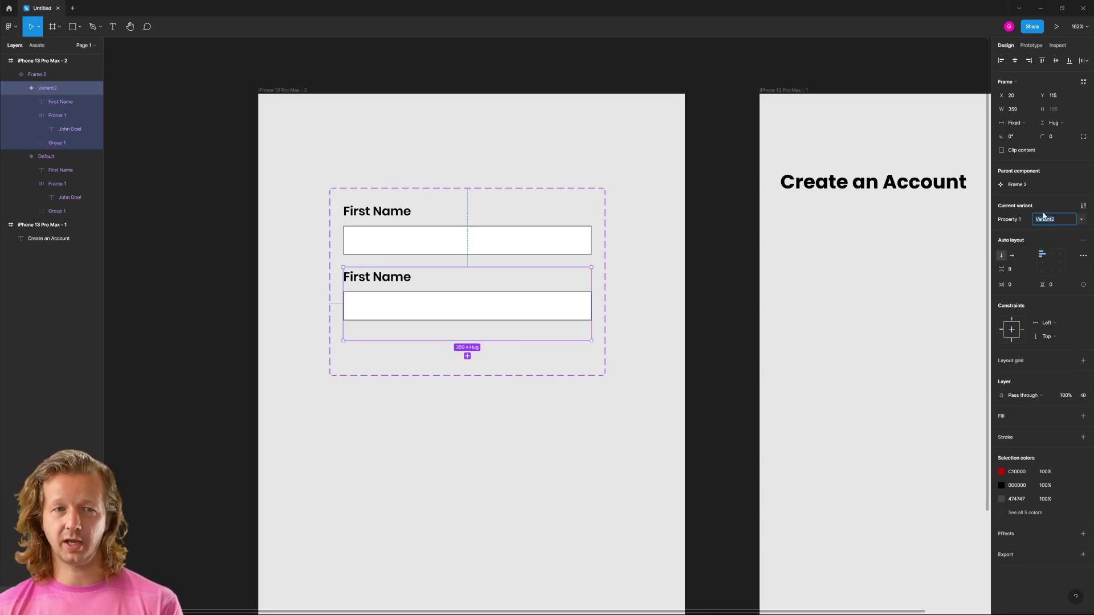
key(Return)
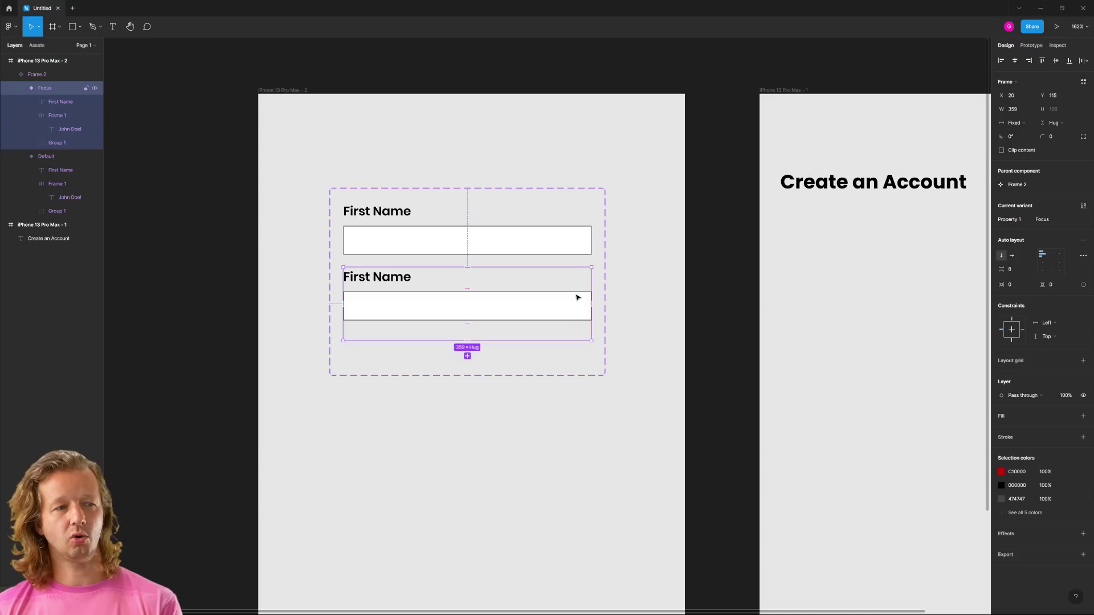
Set the stroke of the Focus variant's input field to black (000000) with a width of 1.5
click(576, 296)
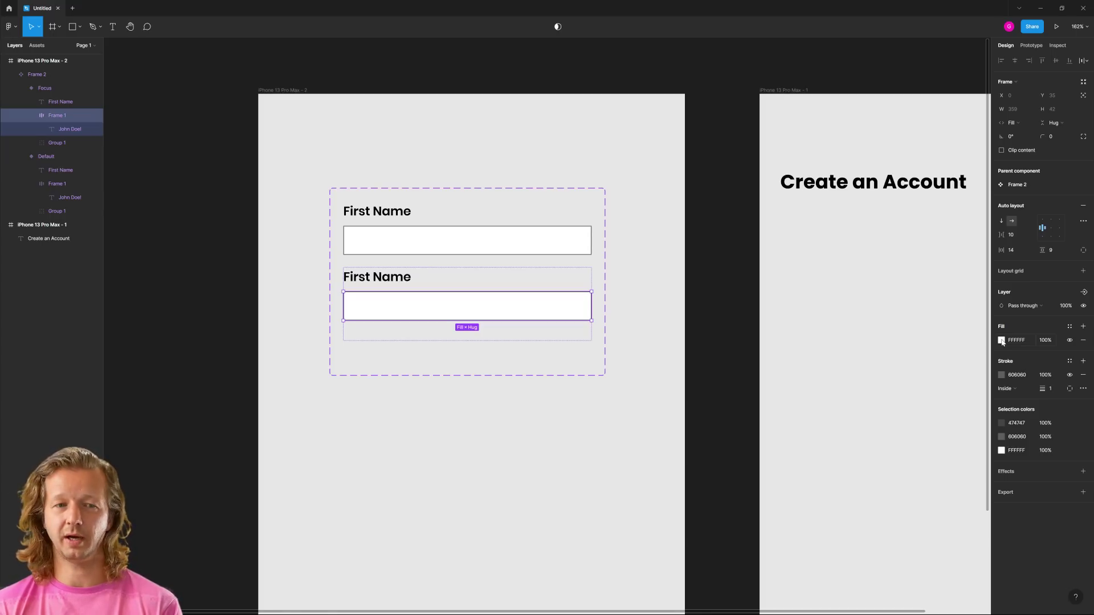
click(1001, 374)
mouse_move(956, 419)
mouse_down()
mouse_move(847, 518)
mouse_move(866, 507)
mouse_up()
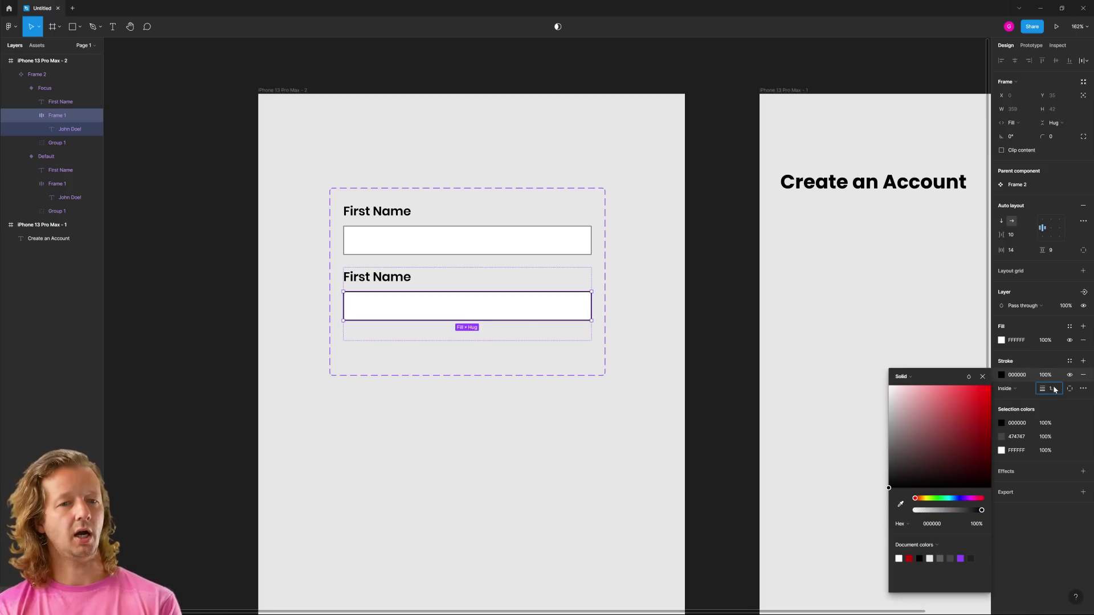
key(Return)
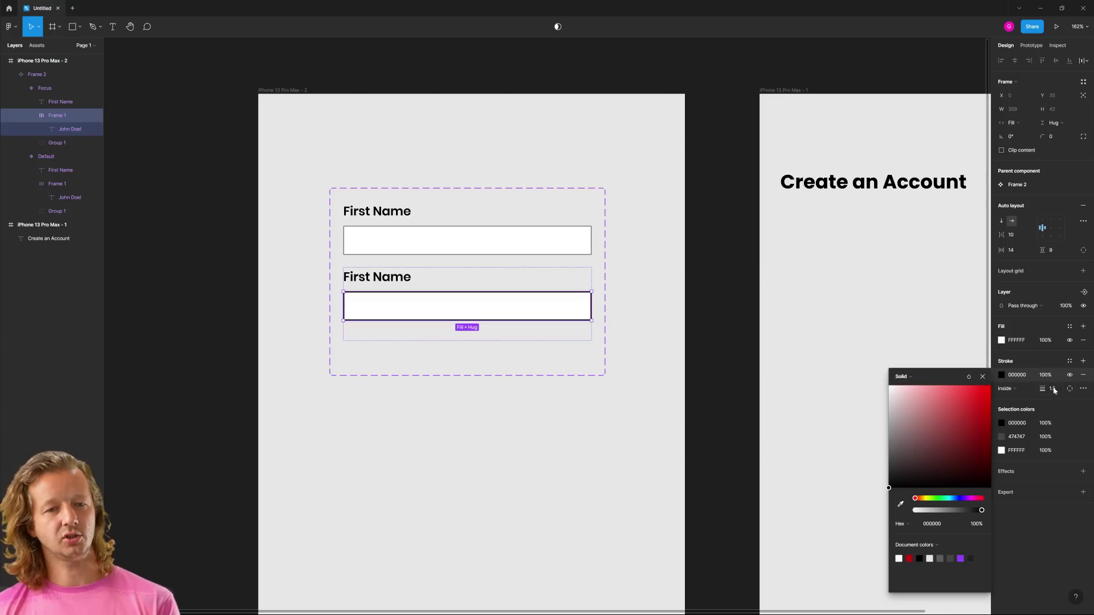
click(611, 396)
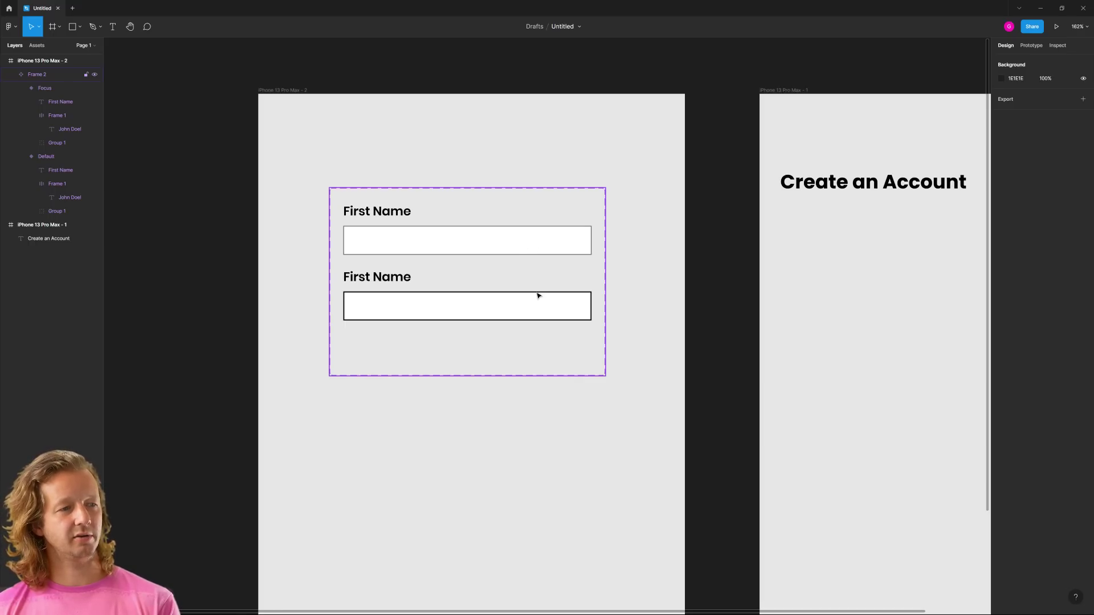
scroll(444, 246, up, 4)
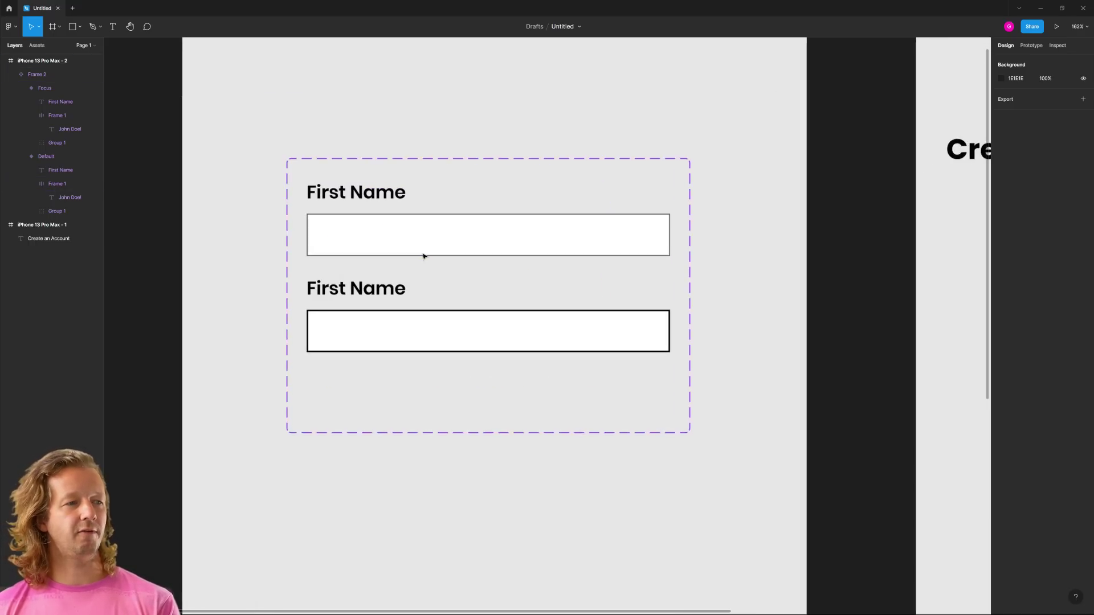
scroll(513, 290, up, 3)
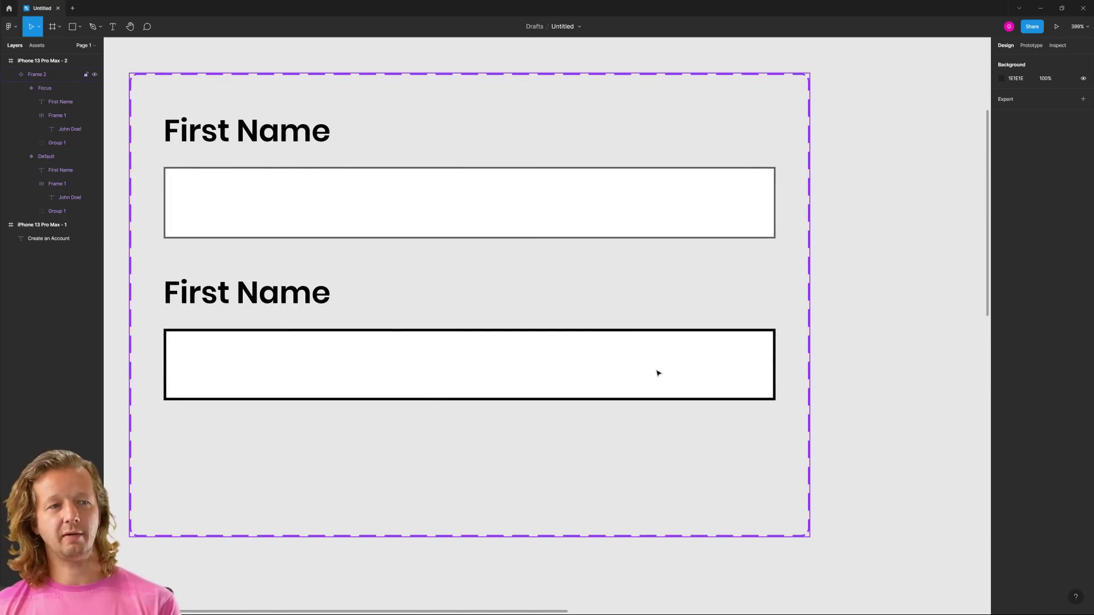
scroll(882, 310, down, 6)
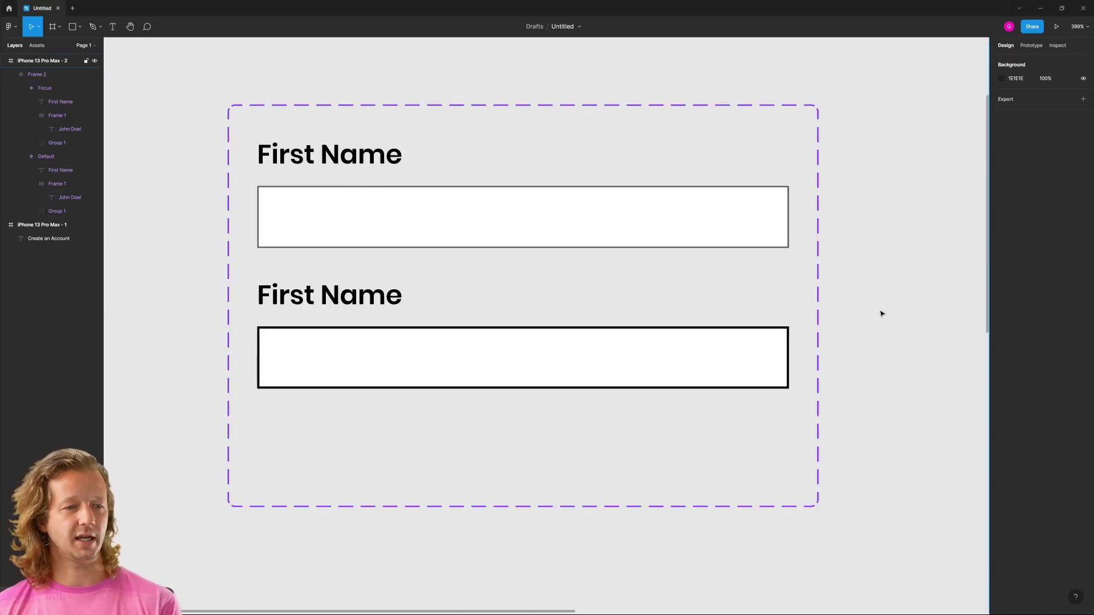
scroll(598, 325, right, 1)
scroll(578, 322, up, 3)
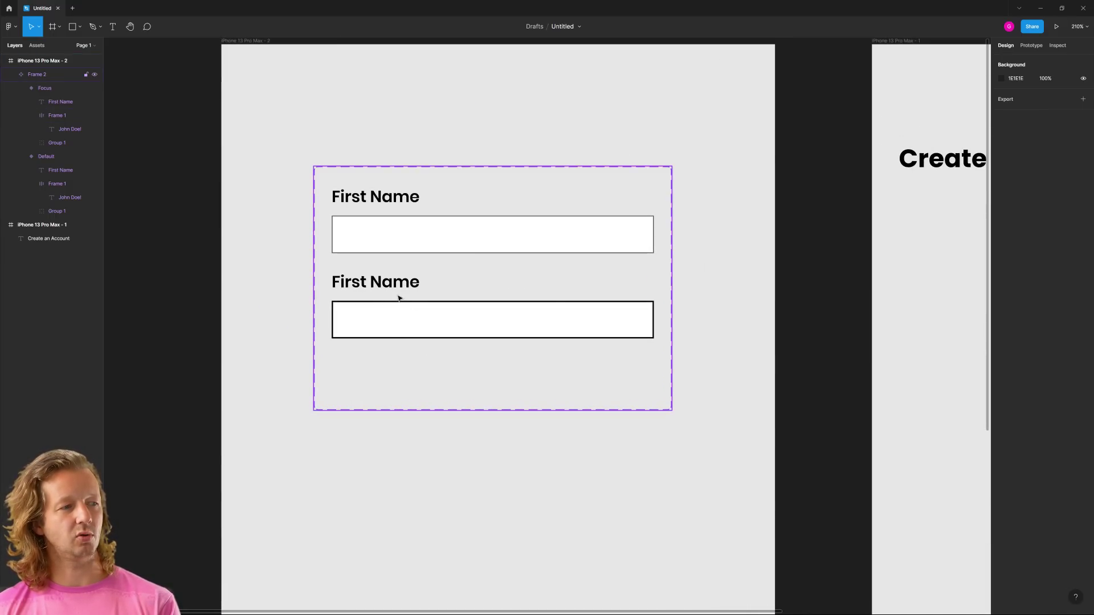
Connect the Default variant to the Focus variant with an On tap, Change to interaction using Instant animation
click(445, 319)
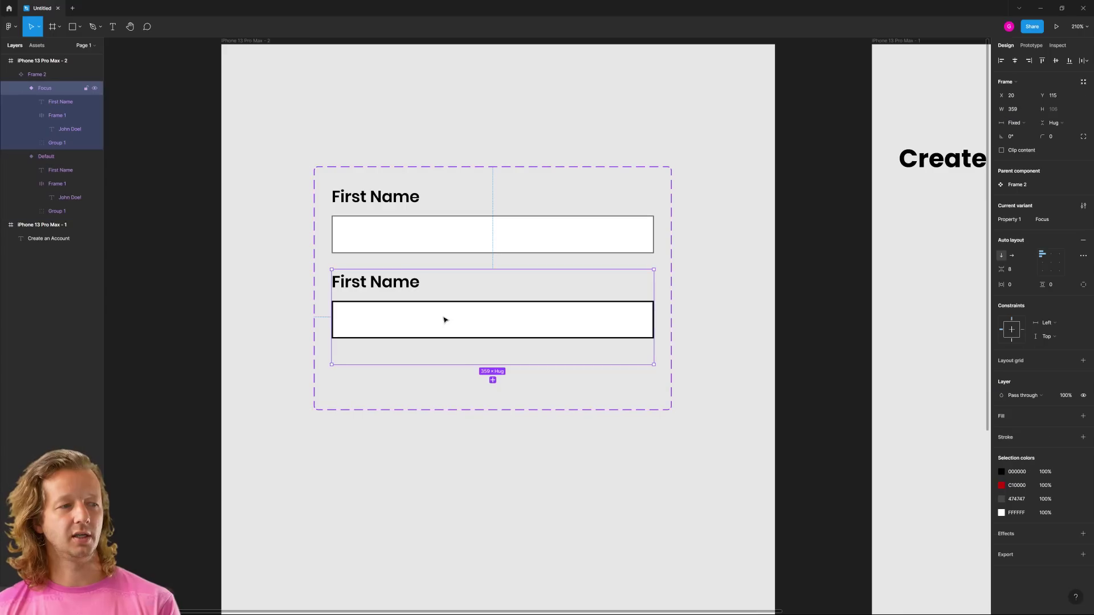
click(580, 231)
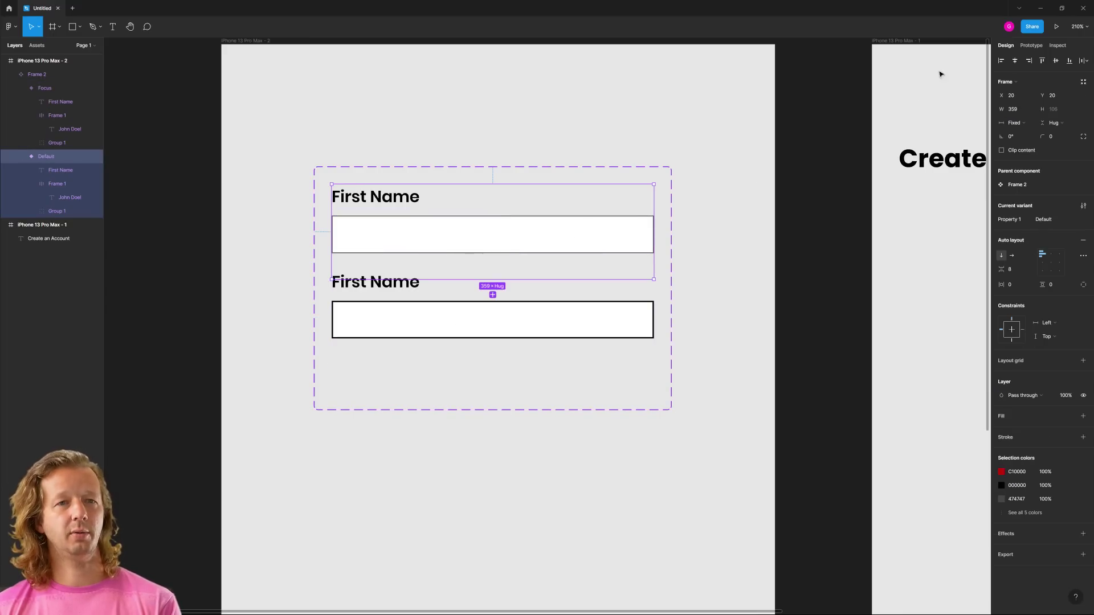
click(1031, 45)
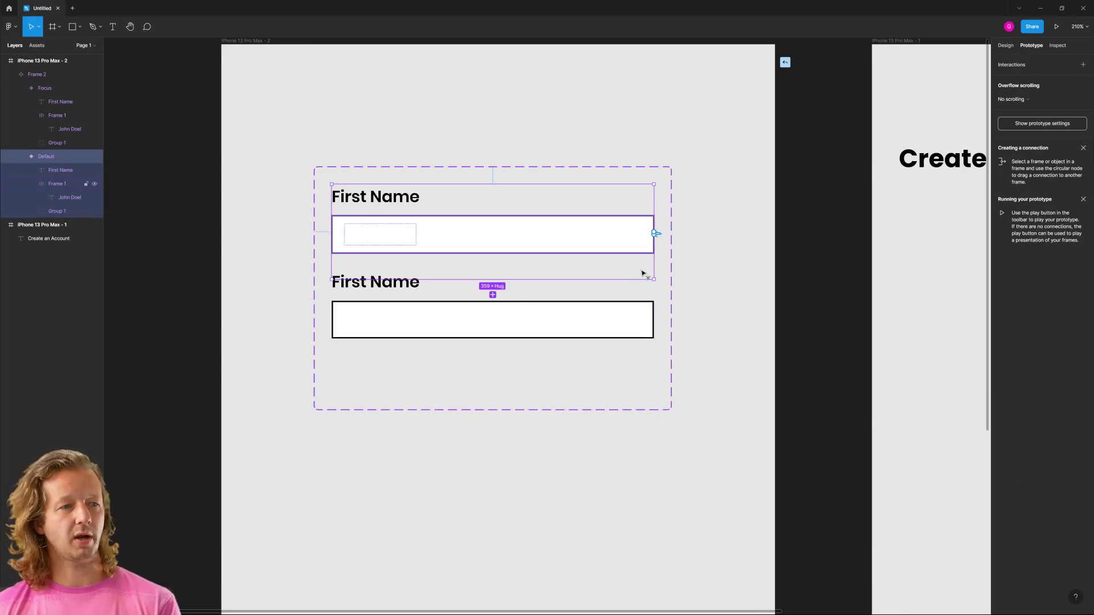
drag(655, 233, 464, 312)
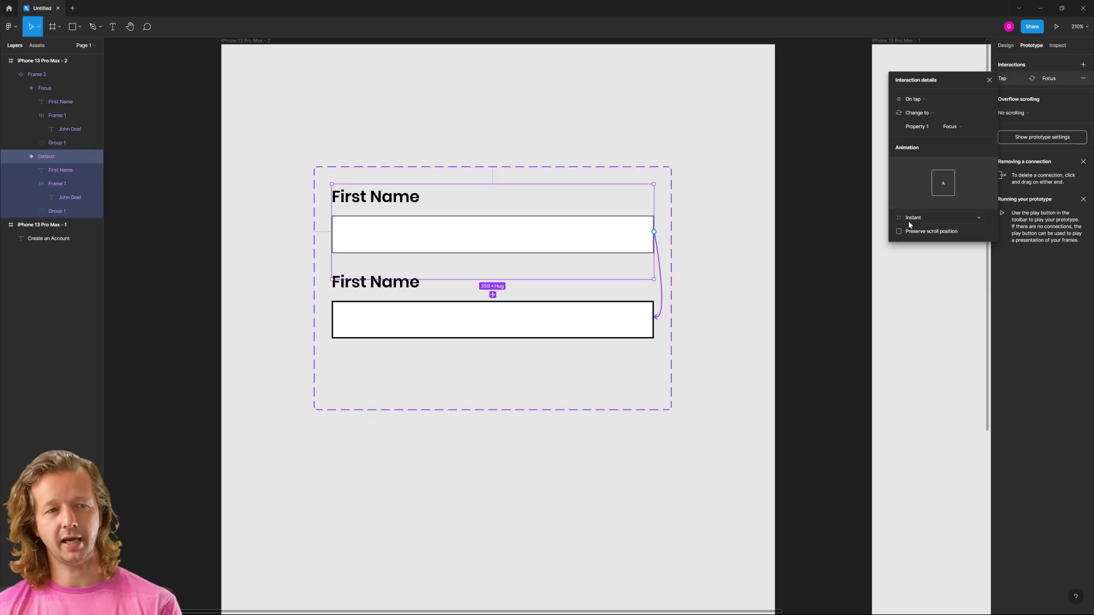
click(919, 226)
click(918, 221)
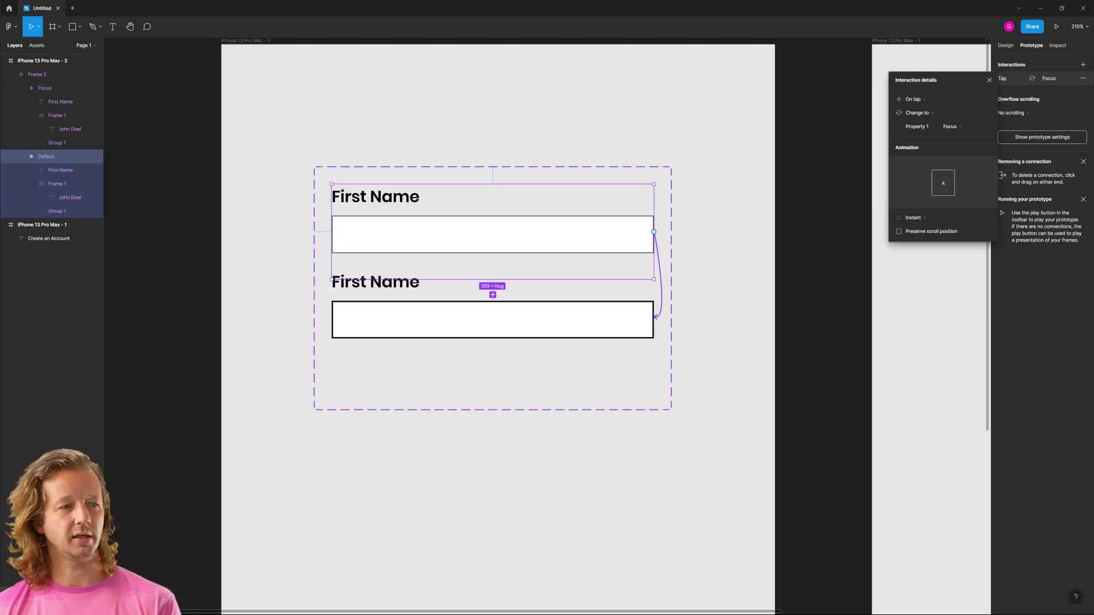
click(591, 324)
click(732, 332)
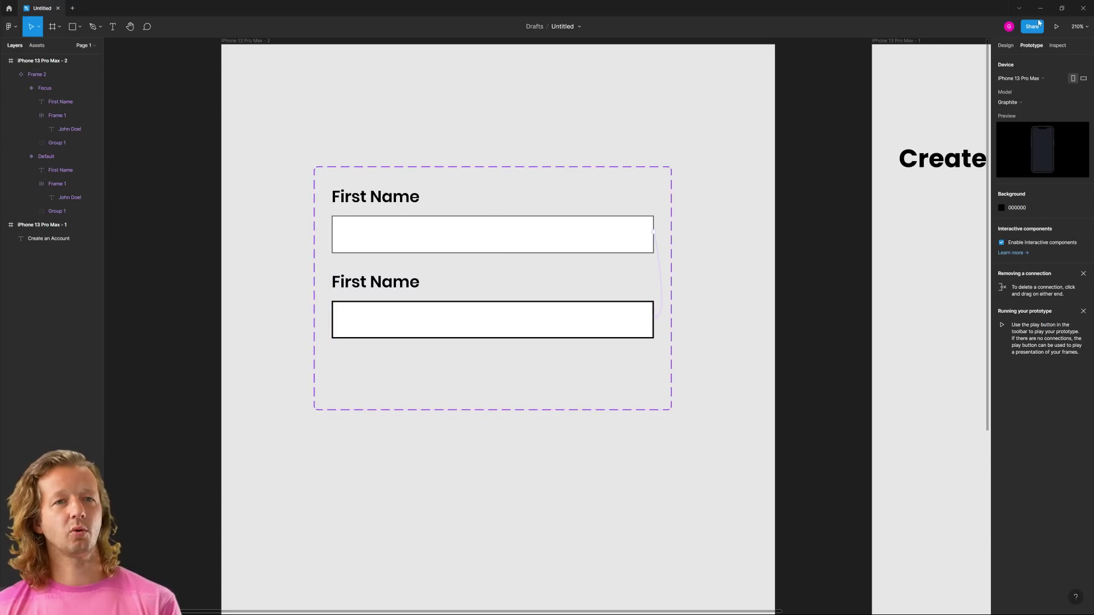
Place an instance of the input field component in the iPhone 13 Pro Max - 1 frame, below the Create an Account heading
scroll(732, 221, down, 5)
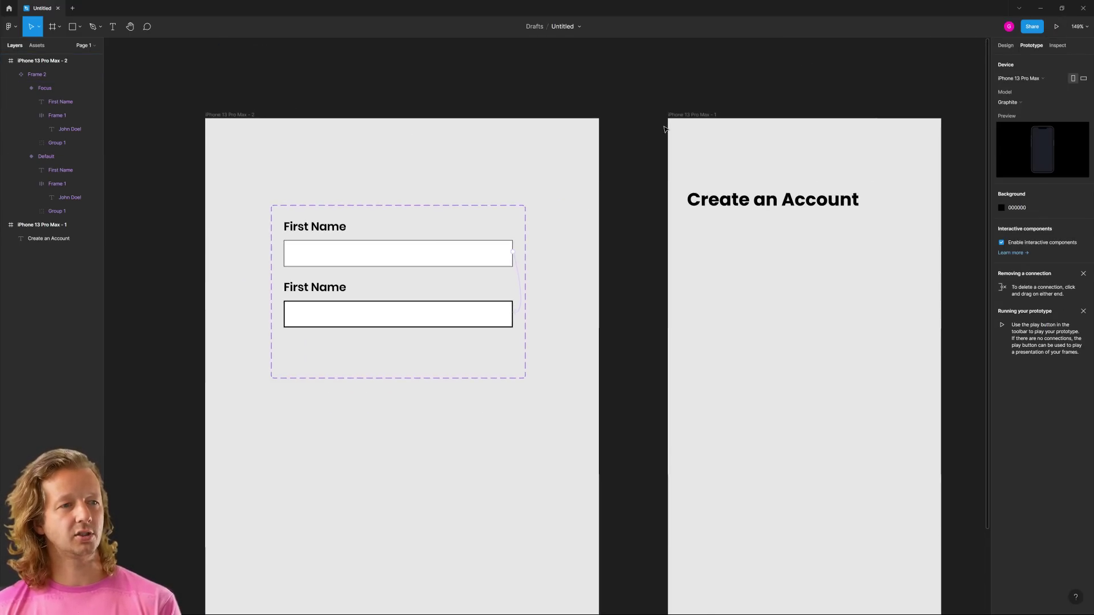
click(42, 224)
click(36, 45)
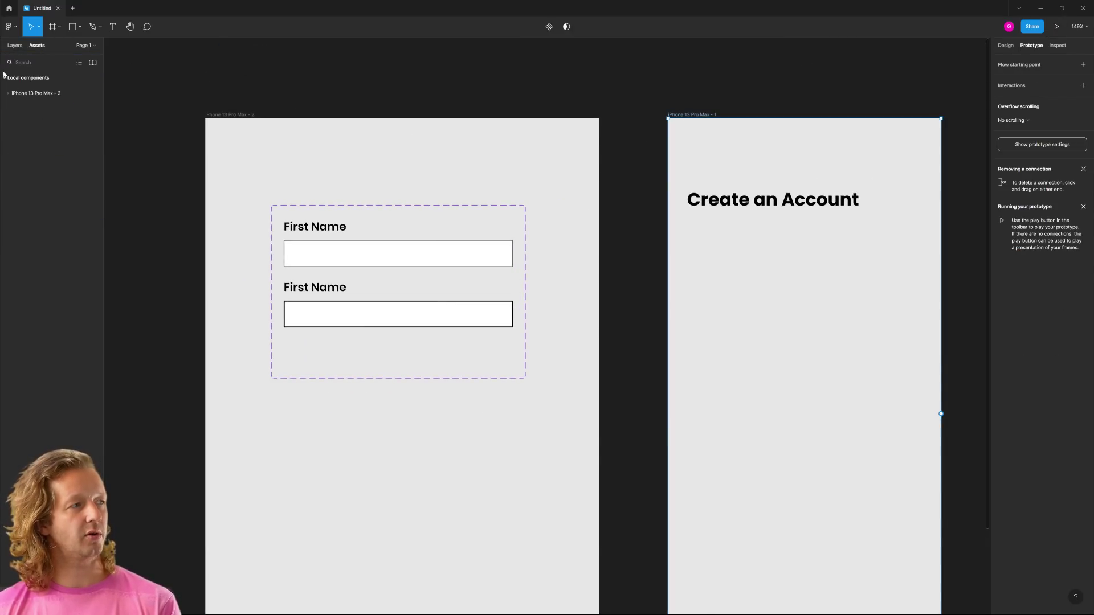
click(29, 114)
drag(30, 115, 782, 270)
click(738, 234)
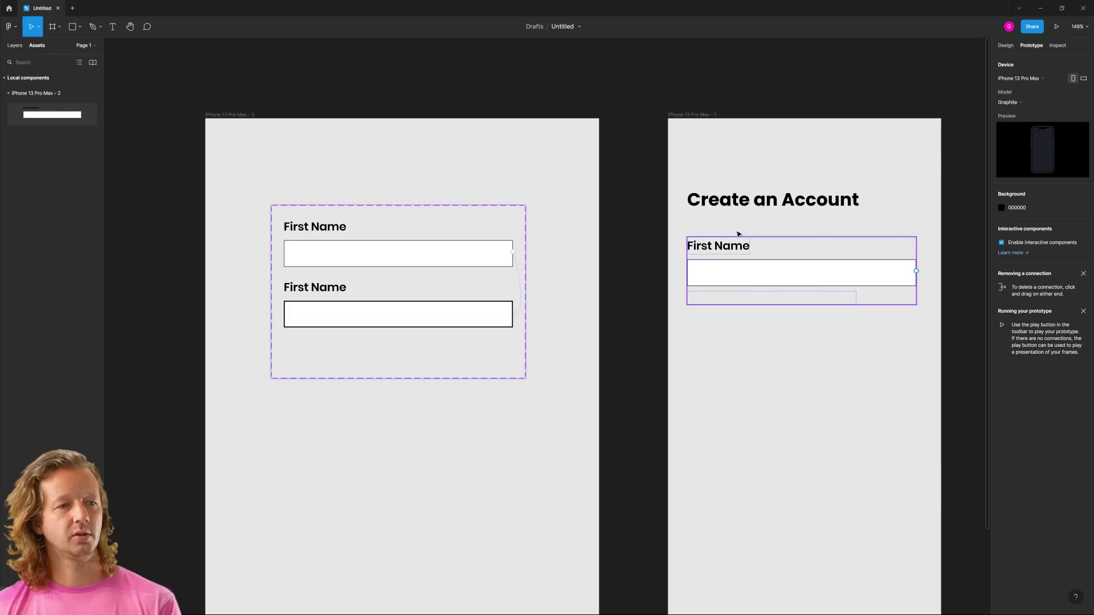
Preview the iPhone 13 Pro Max - 1 frame as a prototype to test the input field, and return to the design file
click(701, 114)
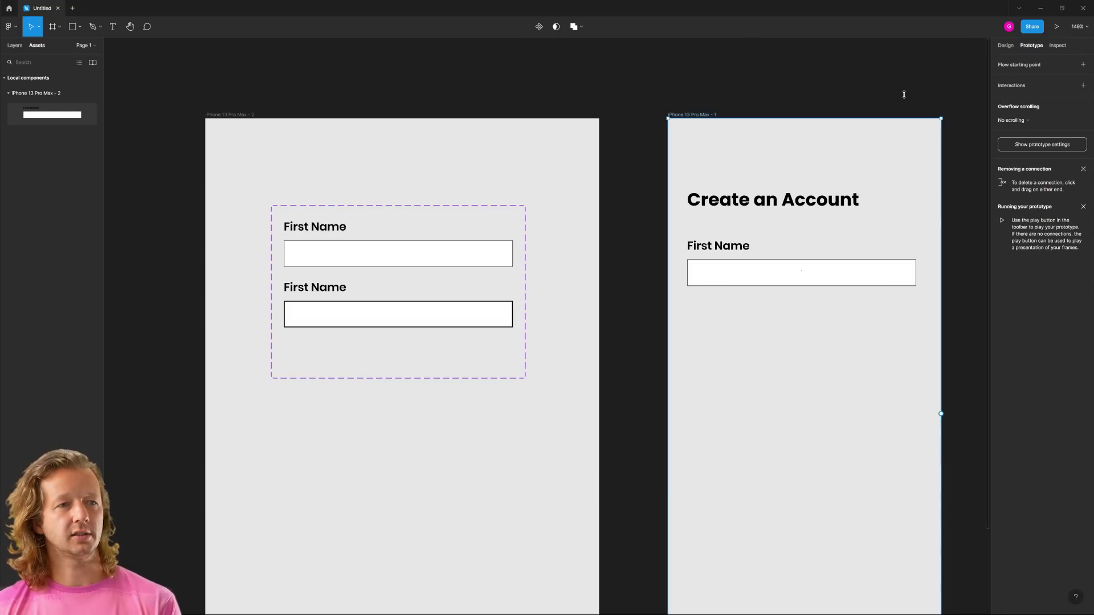
click(1057, 26)
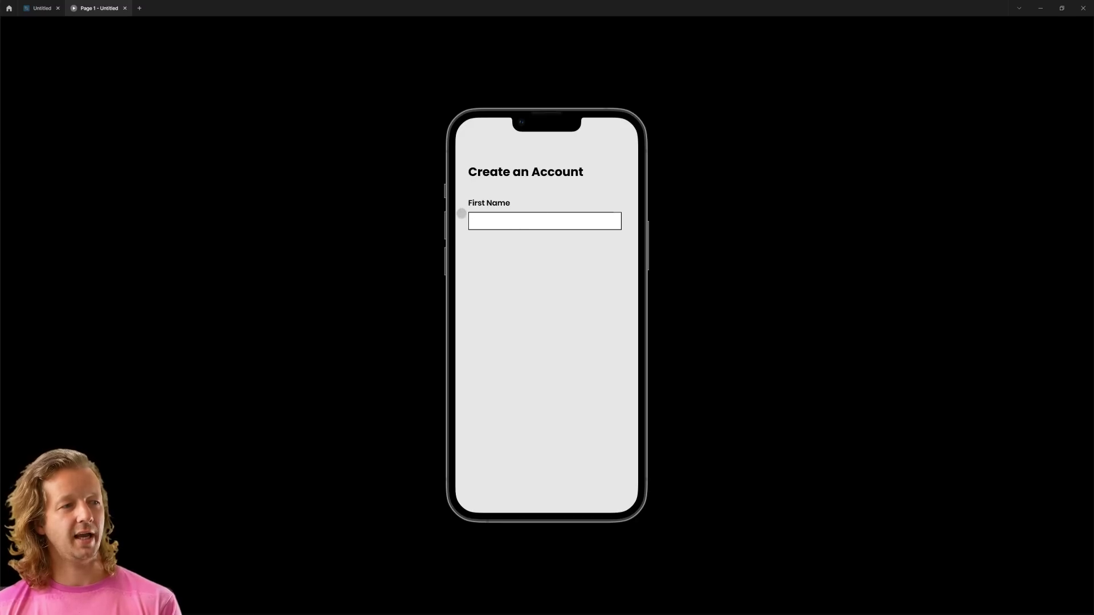
click(38, 9)
Duplicate the Focus variant below itself with a small gap and extend the component set downward to leave room beneath it
click(463, 319)
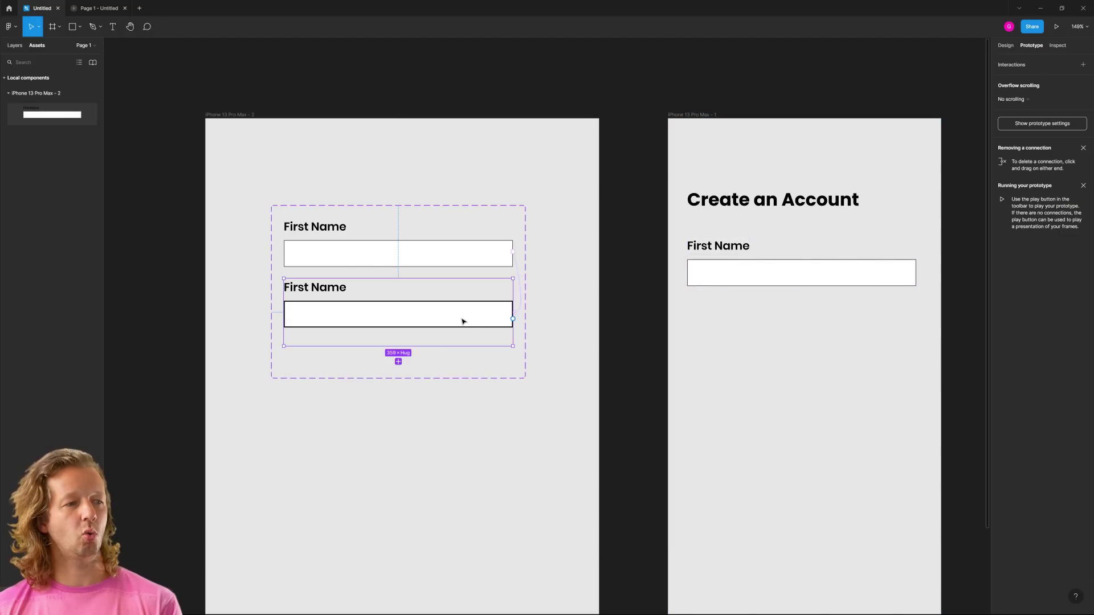
key(ctrl+d)
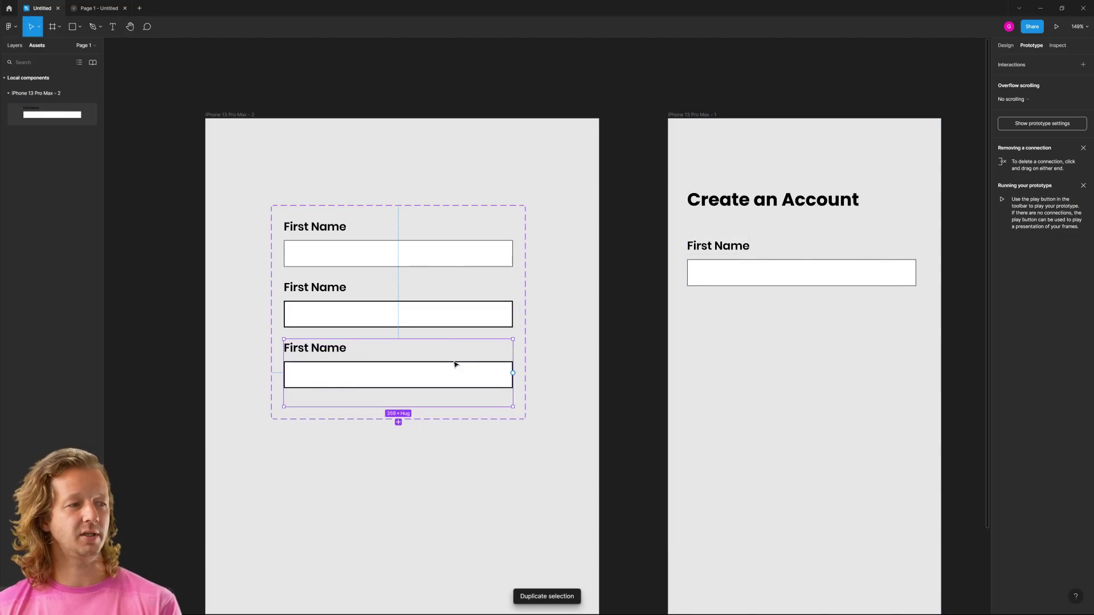
click(303, 205)
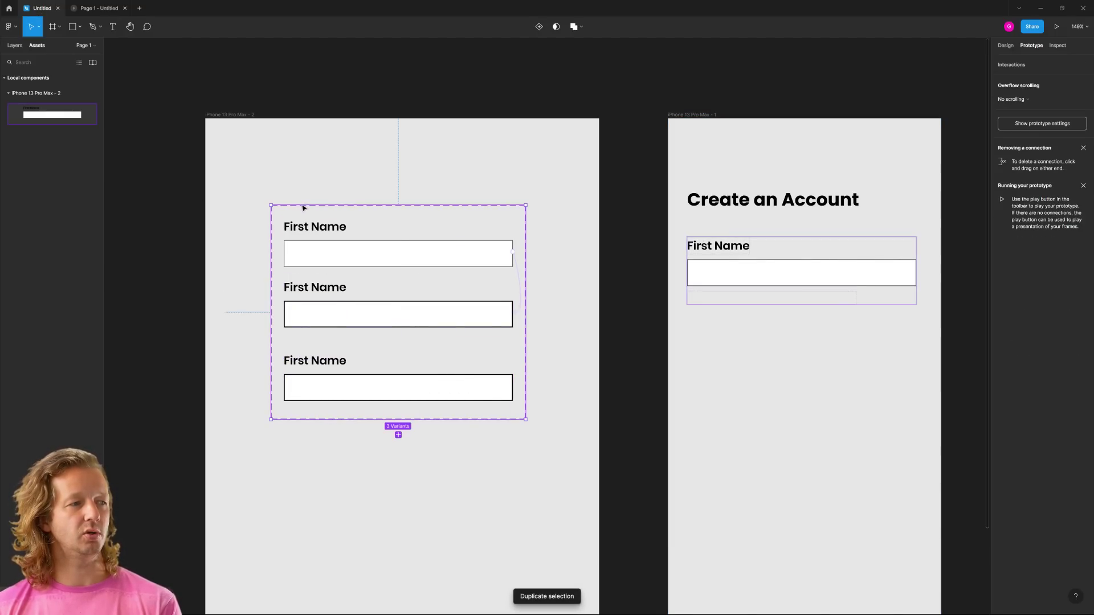
drag(399, 420, 398, 506)
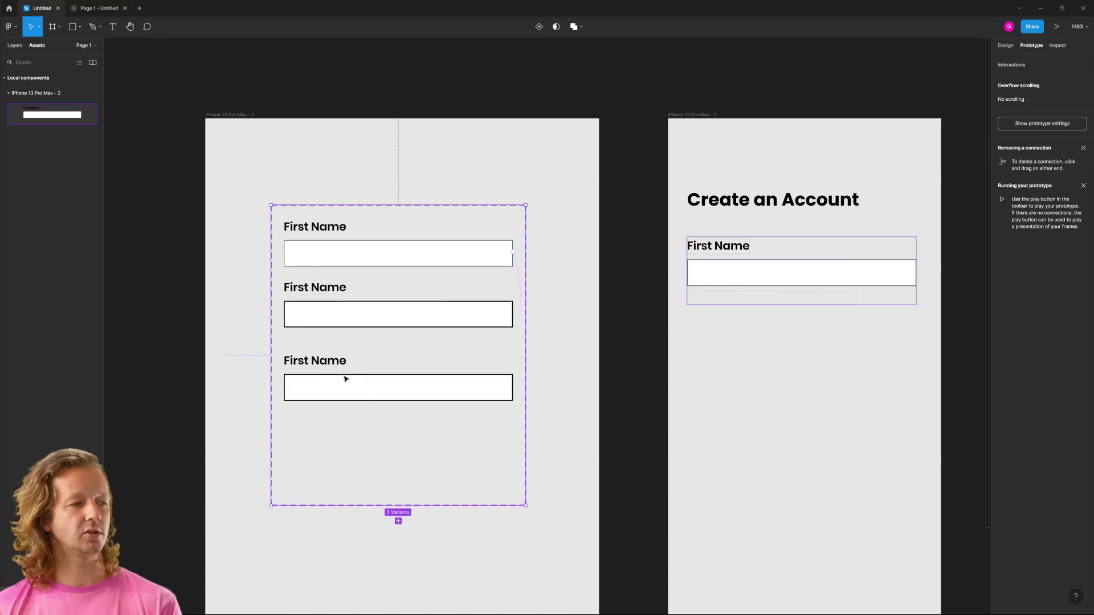
Set the opacity of the hidden text inside the third variant's input box to 100%
click(315, 389)
double_click(315, 390)
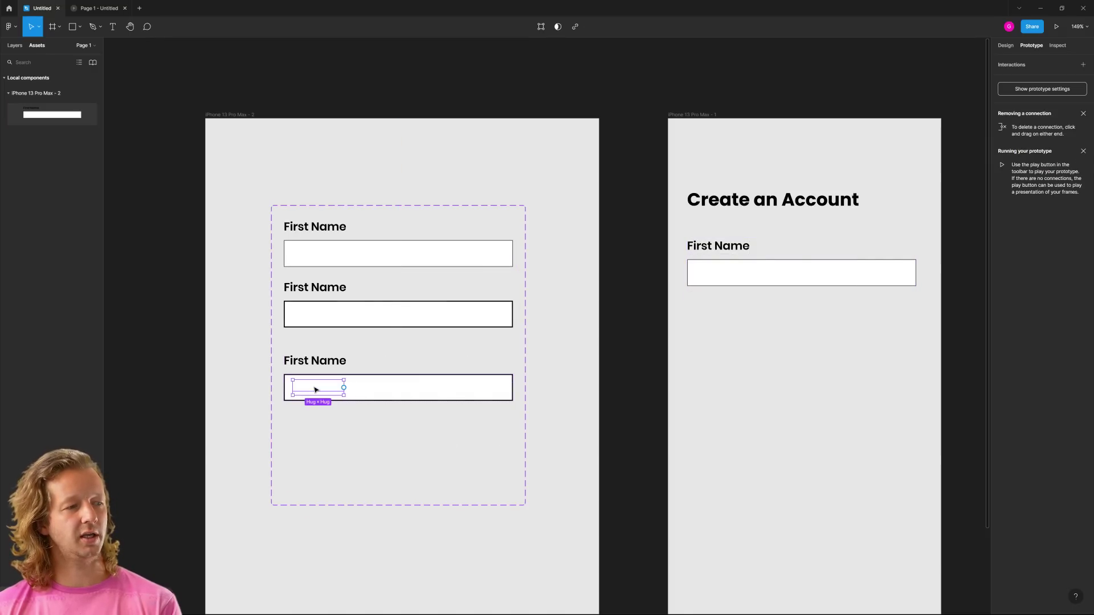
click(1007, 47)
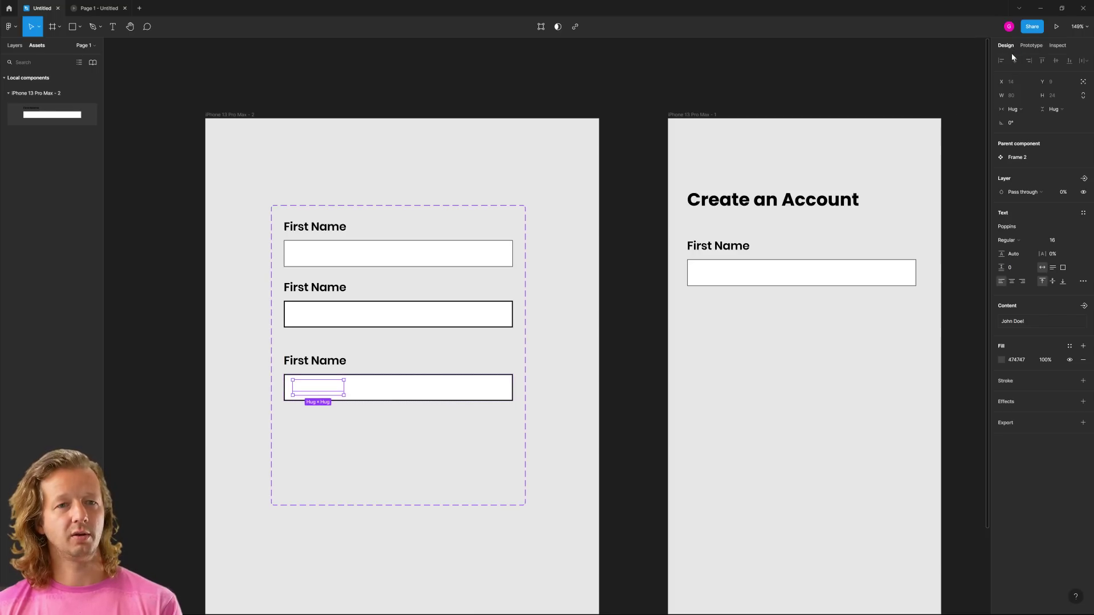
click(1064, 191)
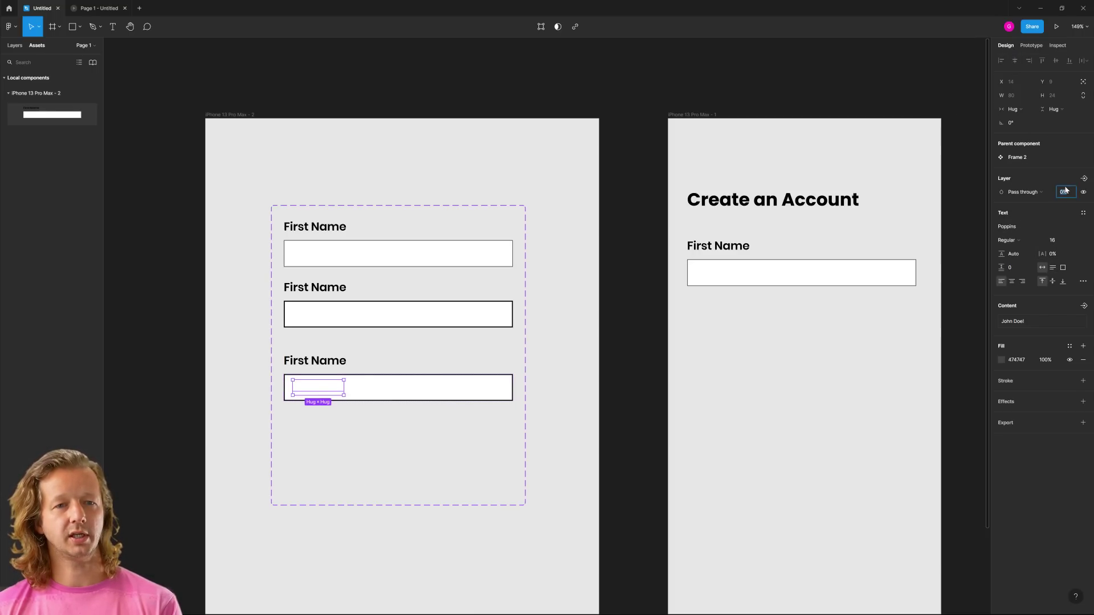
text(100)
key(Return)
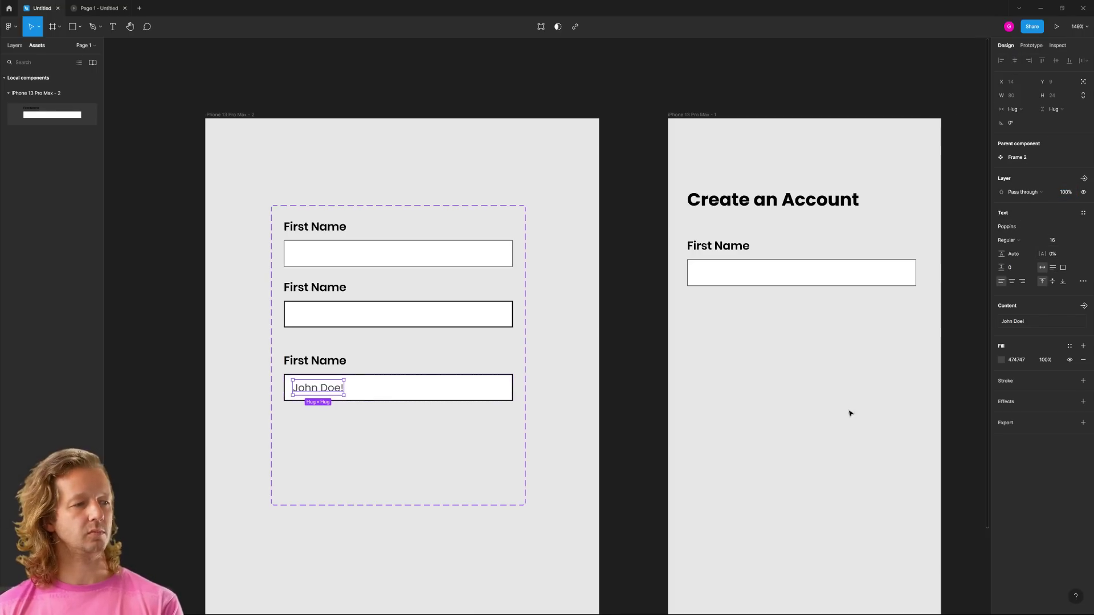
Move the Focus variant slightly down to even out the spacing between the three variants
click(534, 464)
click(508, 466)
scroll(342, 411, up, 3)
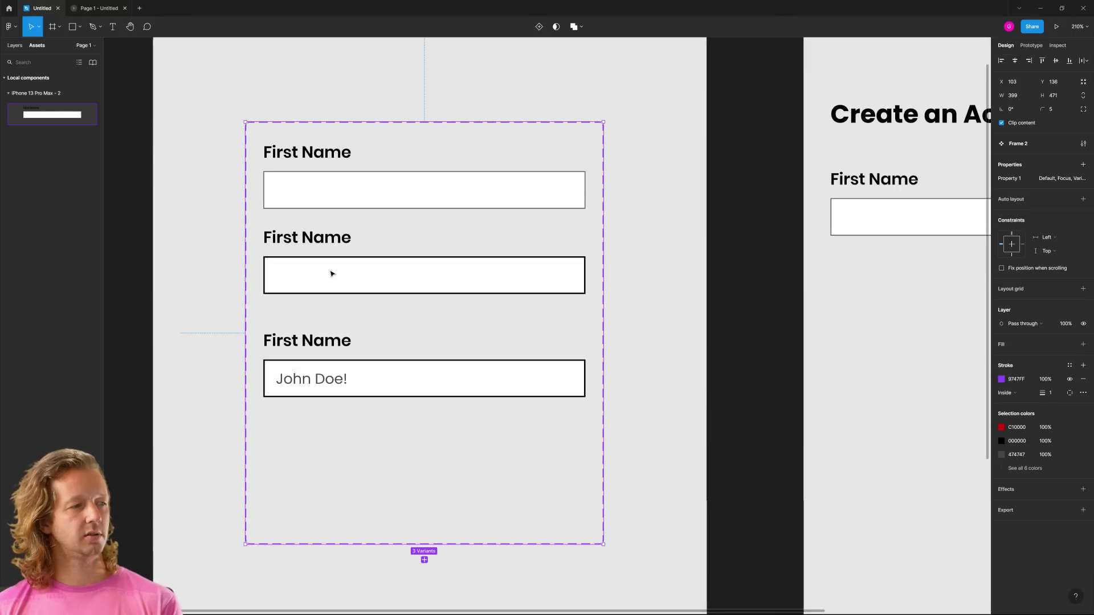
drag(325, 243, 354, 366)
click(382, 399)
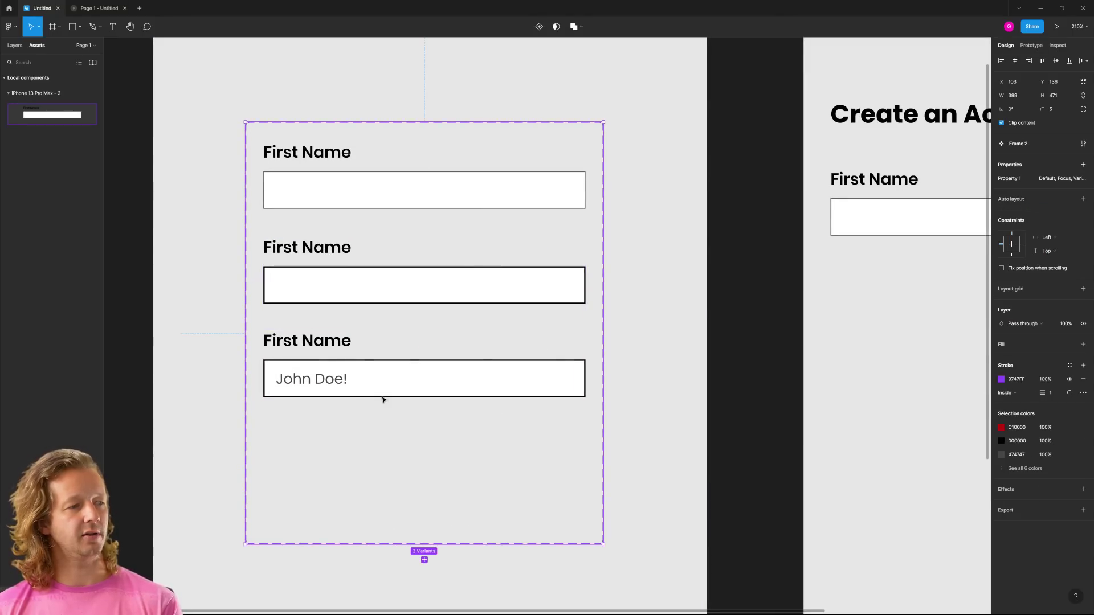
Connect the Focus variant to the third variant with an On tap, Change to interaction using Instant animation
key(shift+e)
click(450, 281)
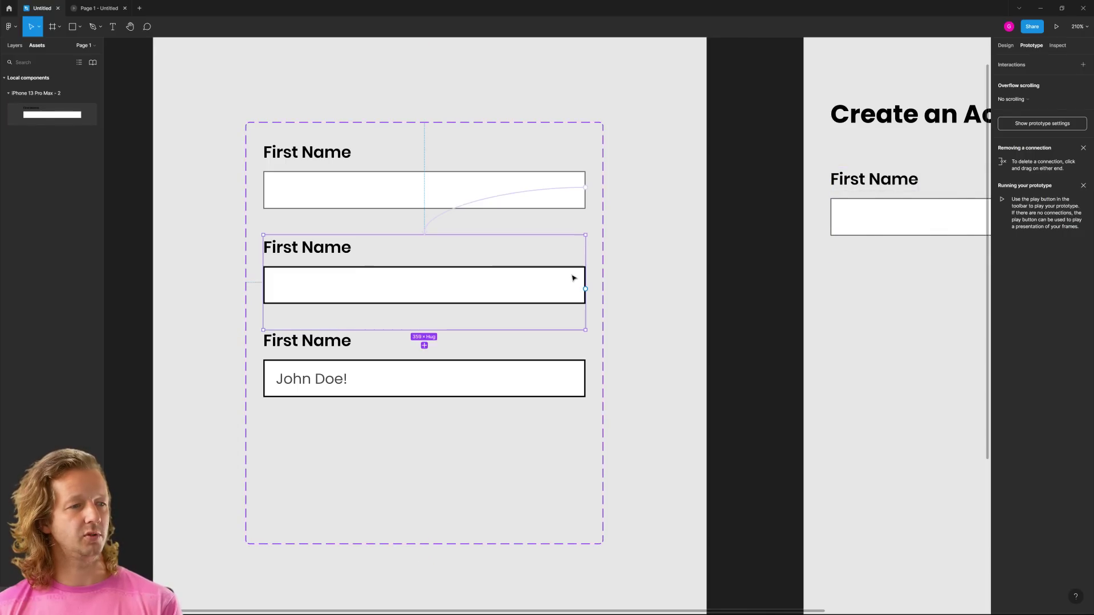
drag(585, 289, 513, 376)
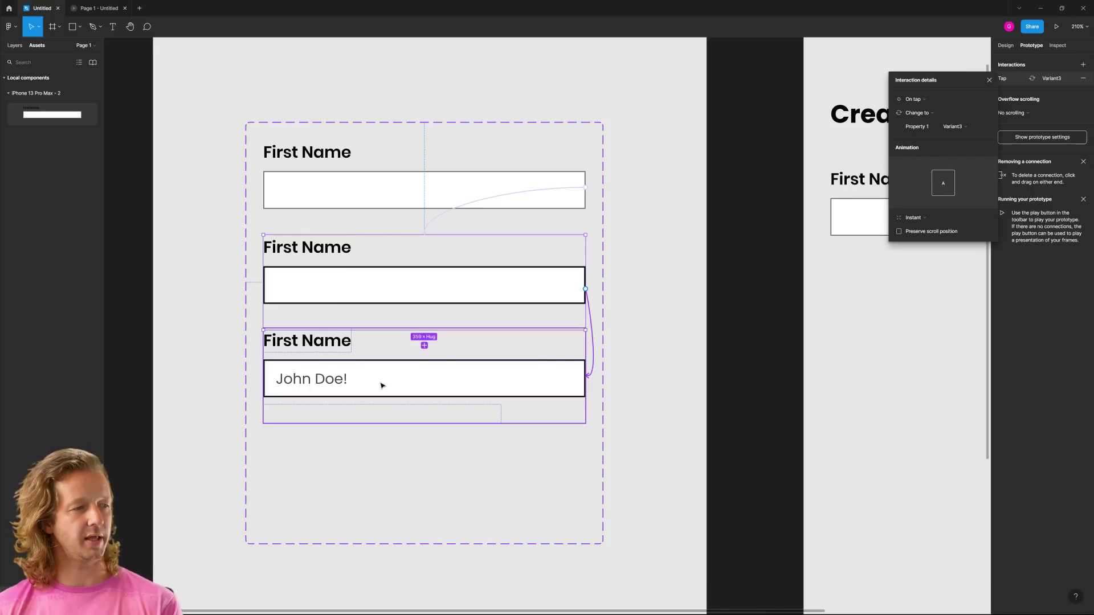
Rename the third variant's Property 1 value to Typed
click(424, 369)
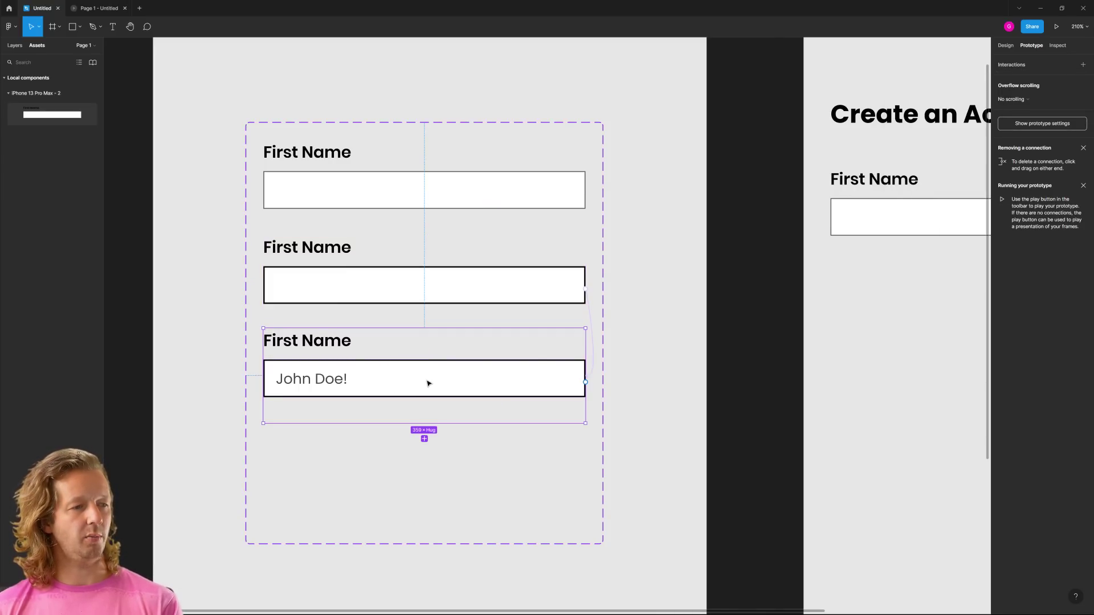
click(1007, 47)
click(1056, 219)
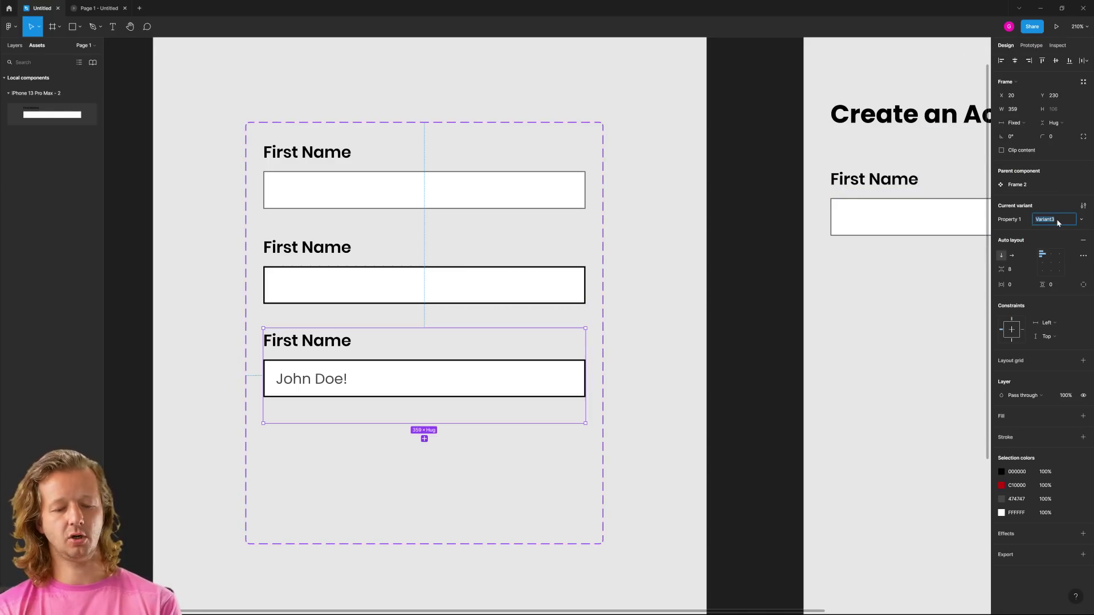
text(Typed)
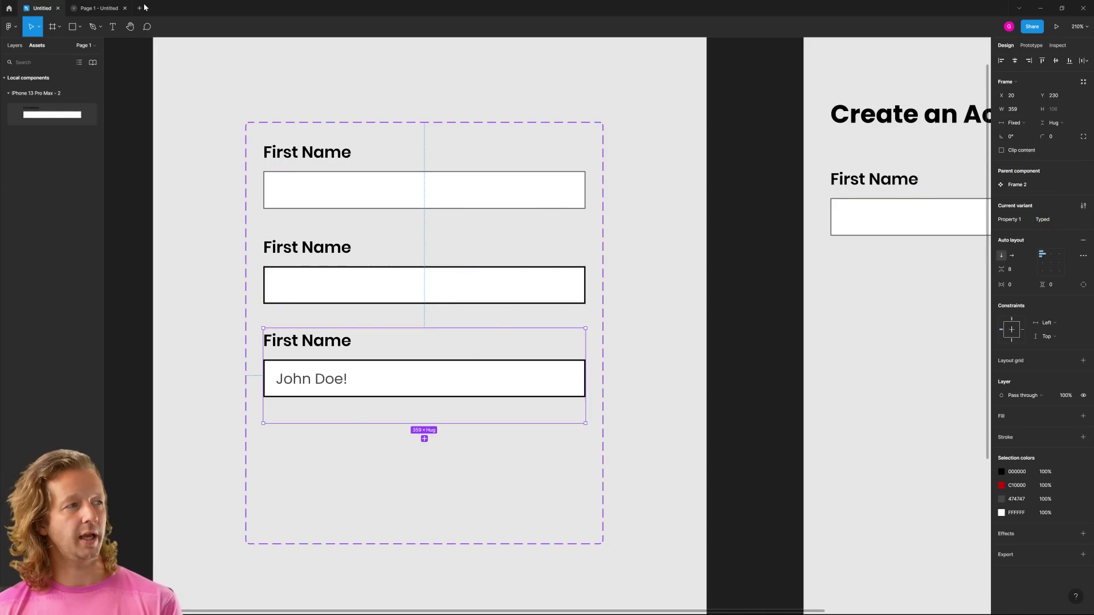
Test the input field's tap interaction in the open prototype preview, and return to the design file
click(101, 10)
click(529, 214)
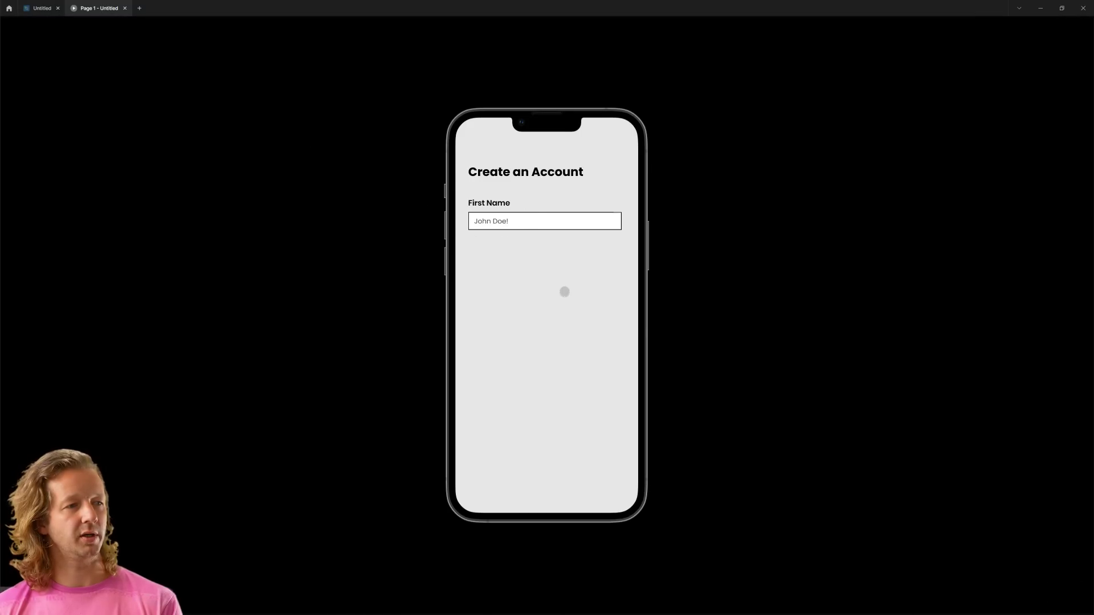
click(47, 6)
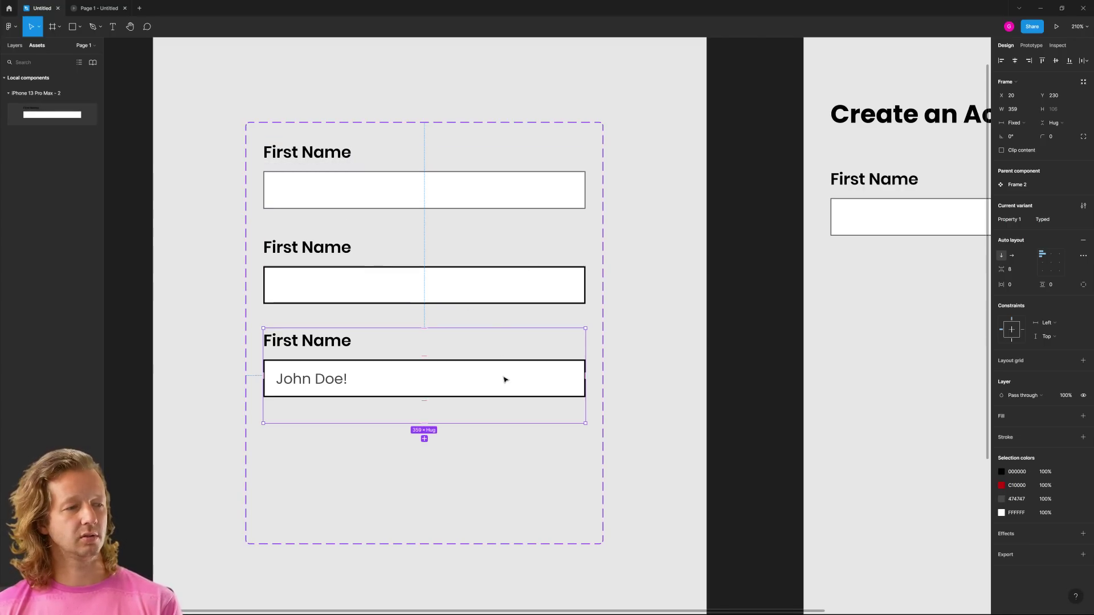
Duplicate the Typed variant below itself and set the copy's input box stroke to the red document colour C10000
key(ctrl+d)
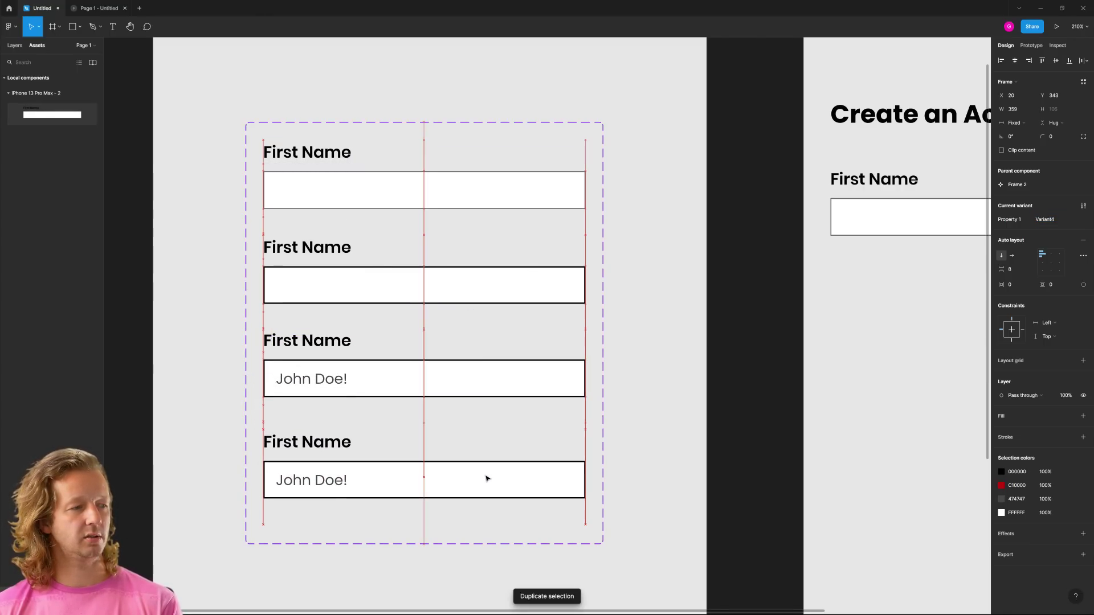
drag(486, 476, 486, 474)
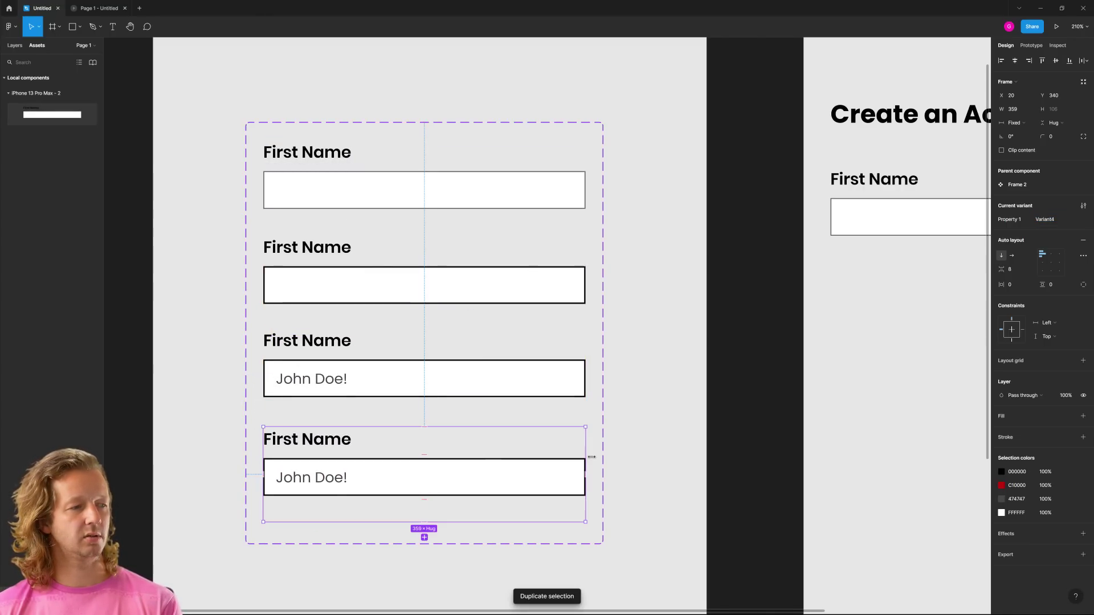
click(561, 486)
click(567, 470)
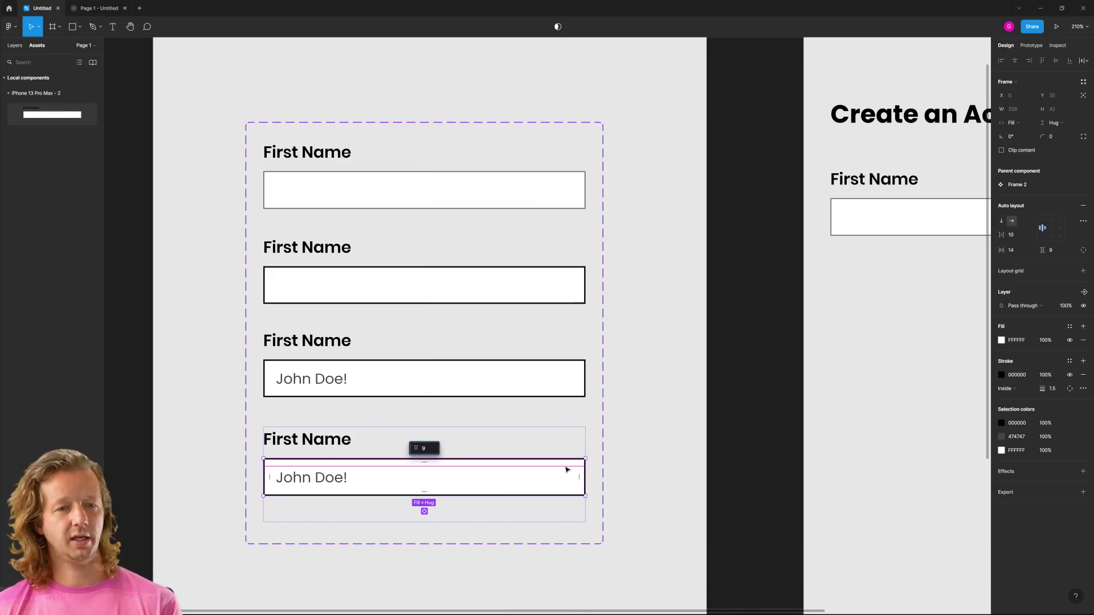
click(1001, 375)
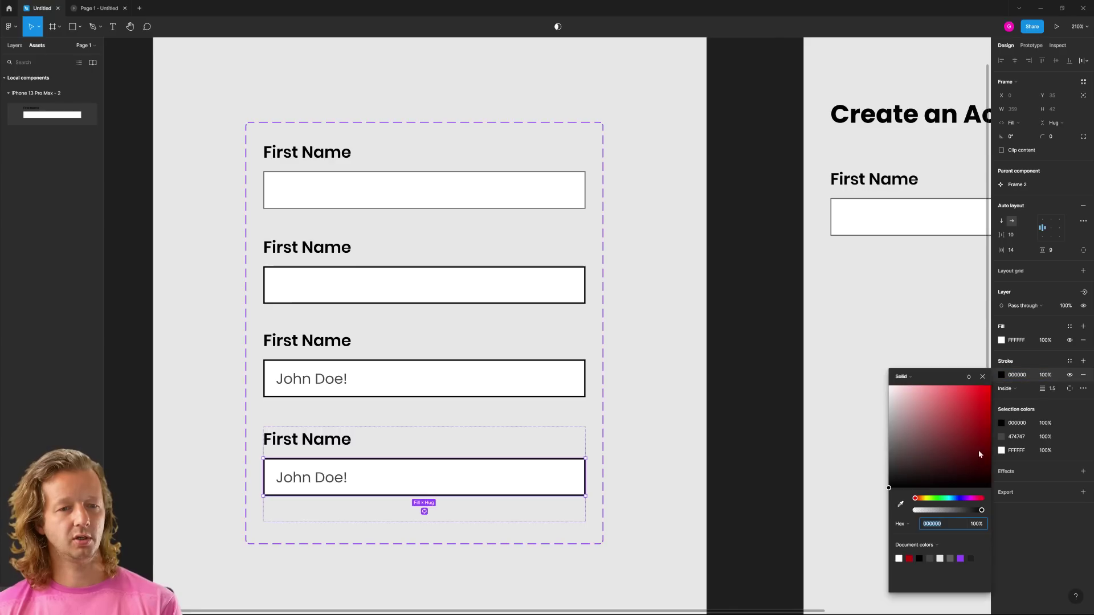
click(910, 558)
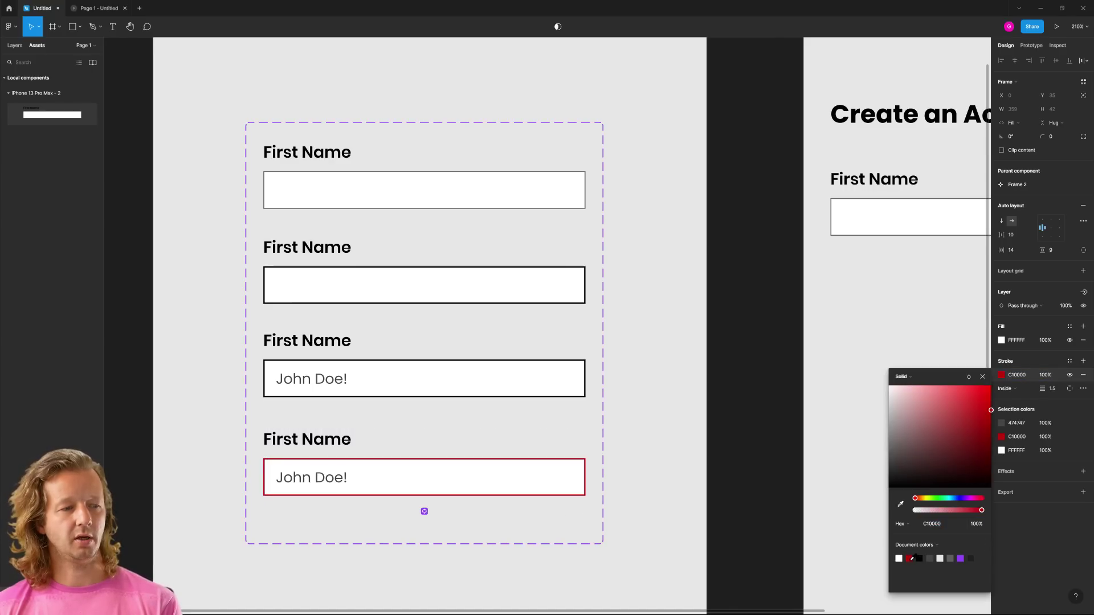
Set the opacity of the hidden error message group under the red-outlined input box to 100%
click(351, 507)
click(1000, 332)
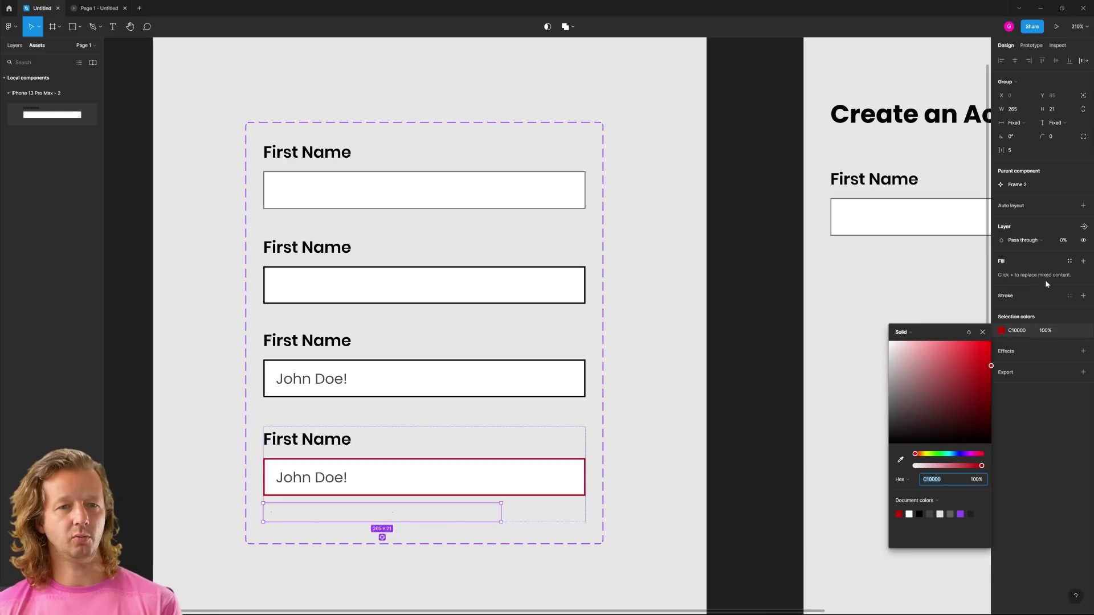
click(1063, 240)
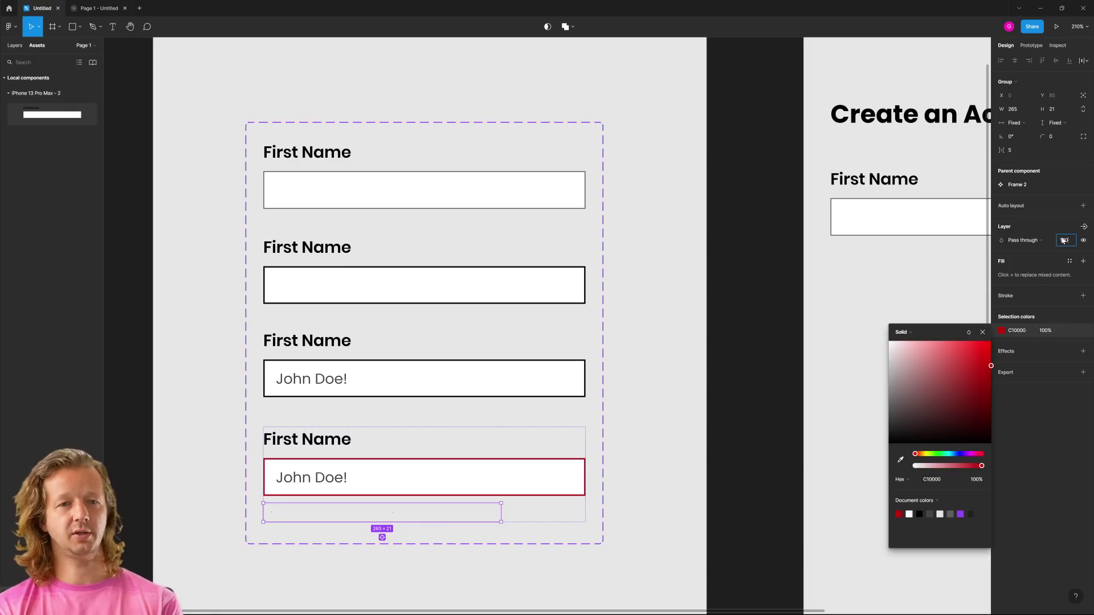
text(100)
key(Return)
click(716, 410)
Connect the Typed variant to the red error variant with an On tap, Change to interaction using Instant animation
scroll(675, 363, down, 3)
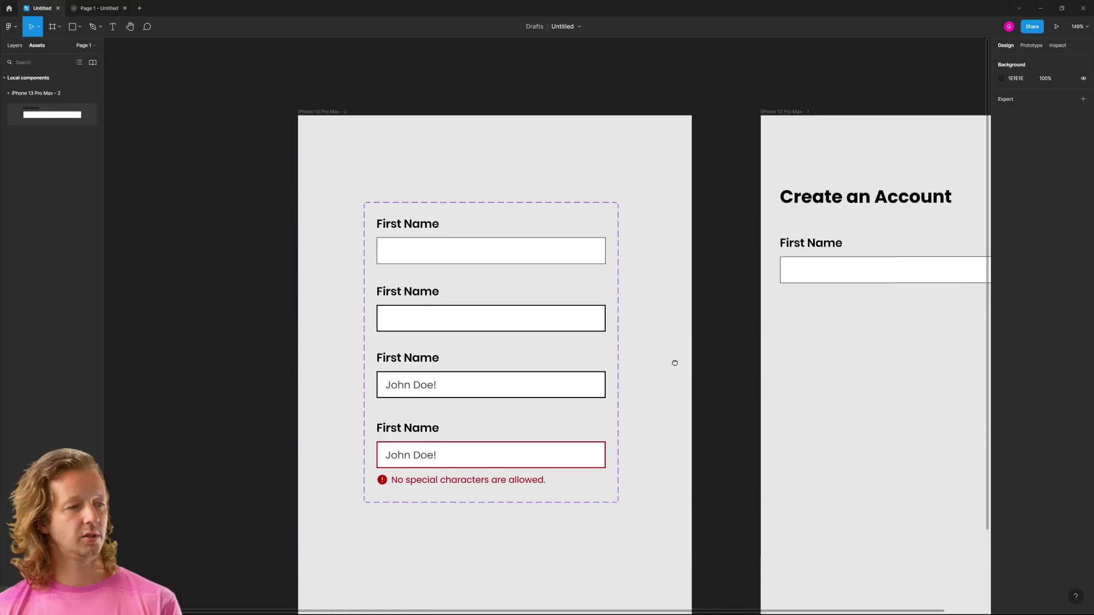
scroll(674, 363, down, 3)
click(555, 276)
key(shift+e)
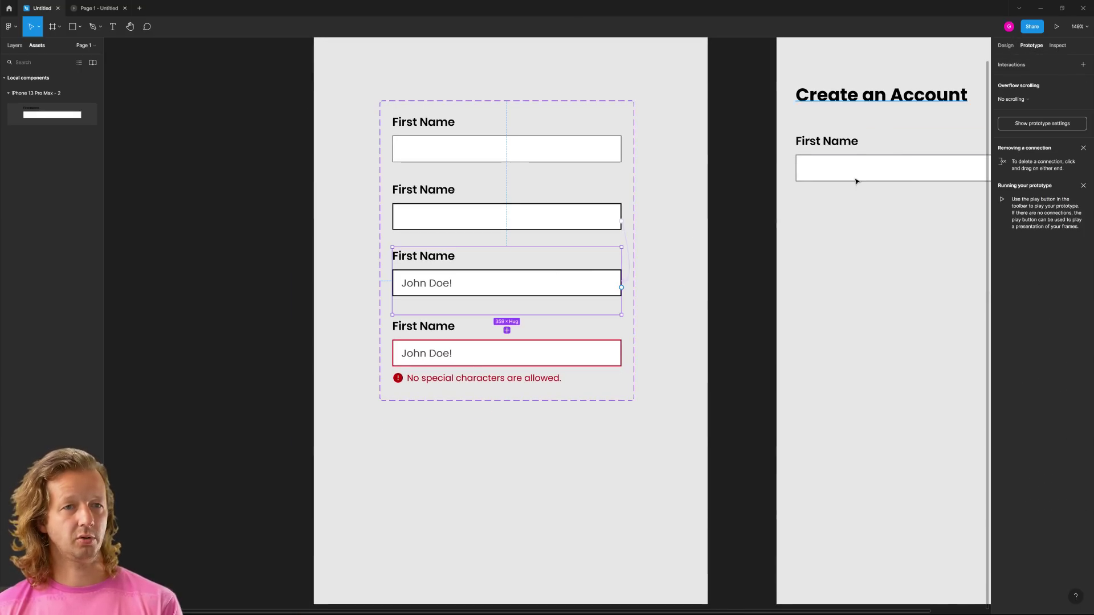
drag(621, 287, 530, 354)
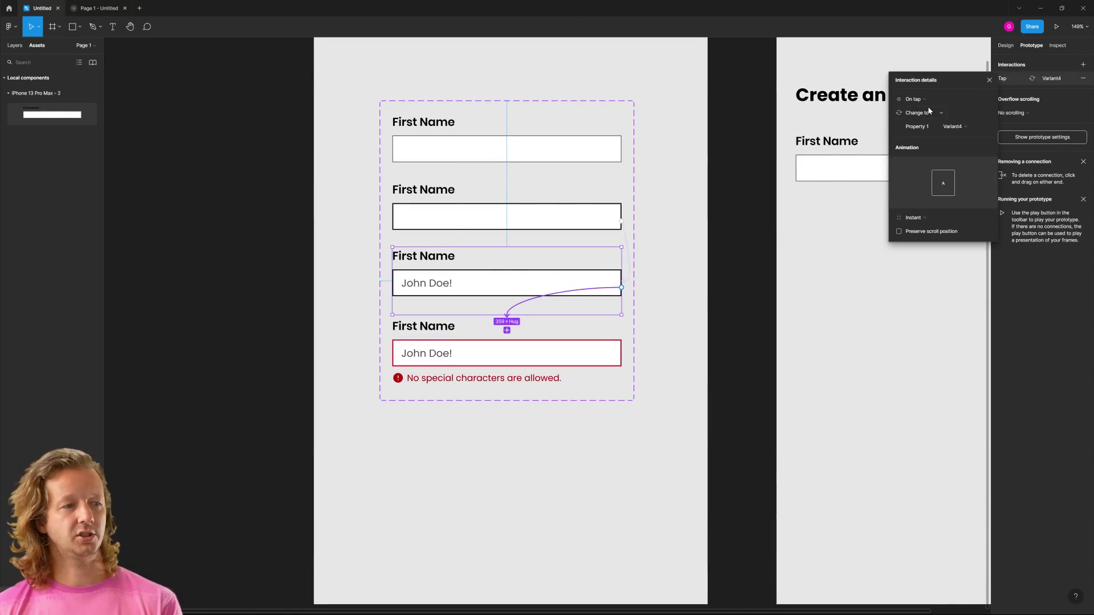
Connect the error variant back to the Default variant with an On tap, Change to interaction using Instant animation
click(579, 354)
drag(622, 352, 565, 153)
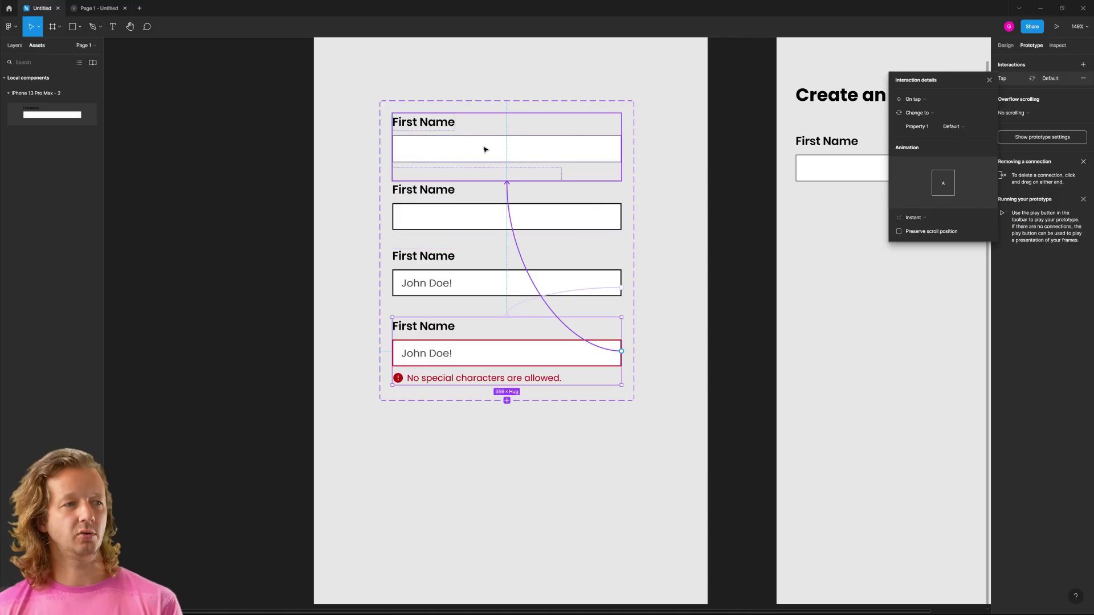
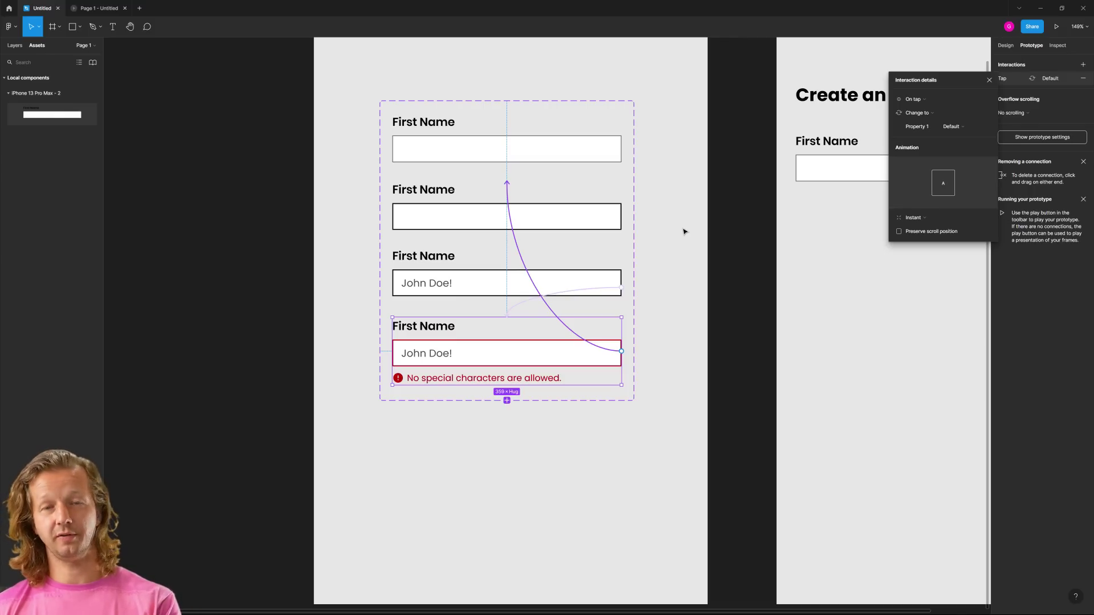
key(Escape)
Test the full cycle of input field states in the prototype preview, and return to the design file
click(97, 8)
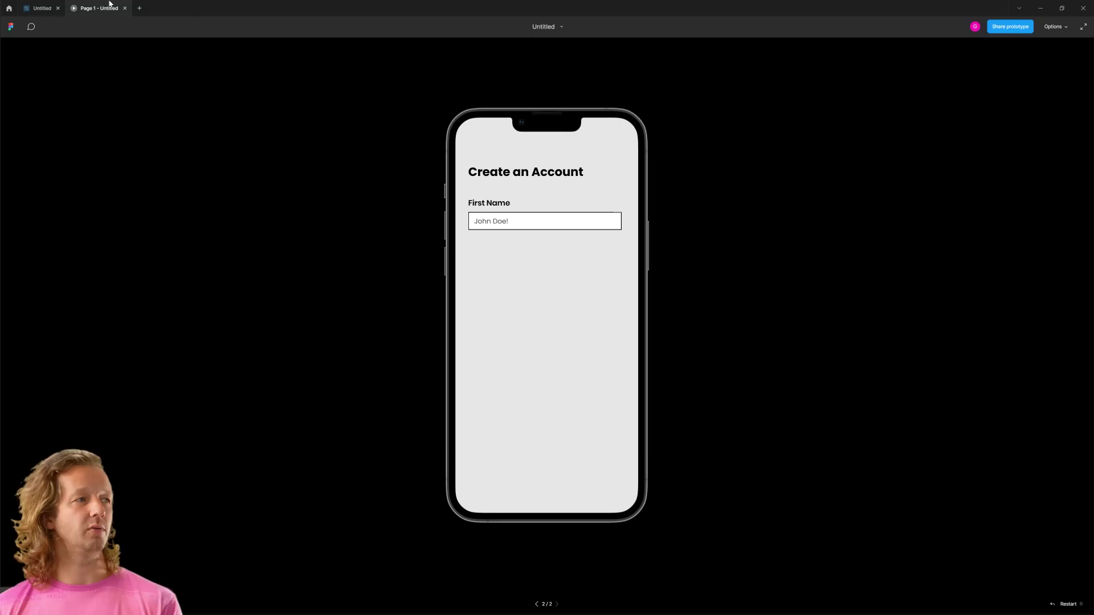
click(540, 220)
click(536, 216)
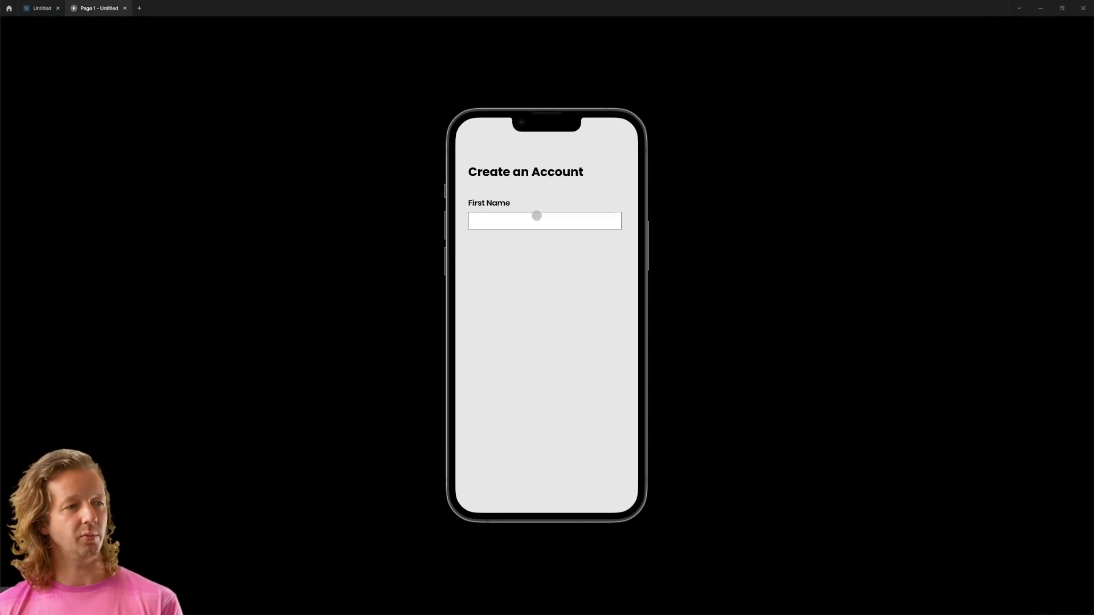
click(572, 218)
click(573, 217)
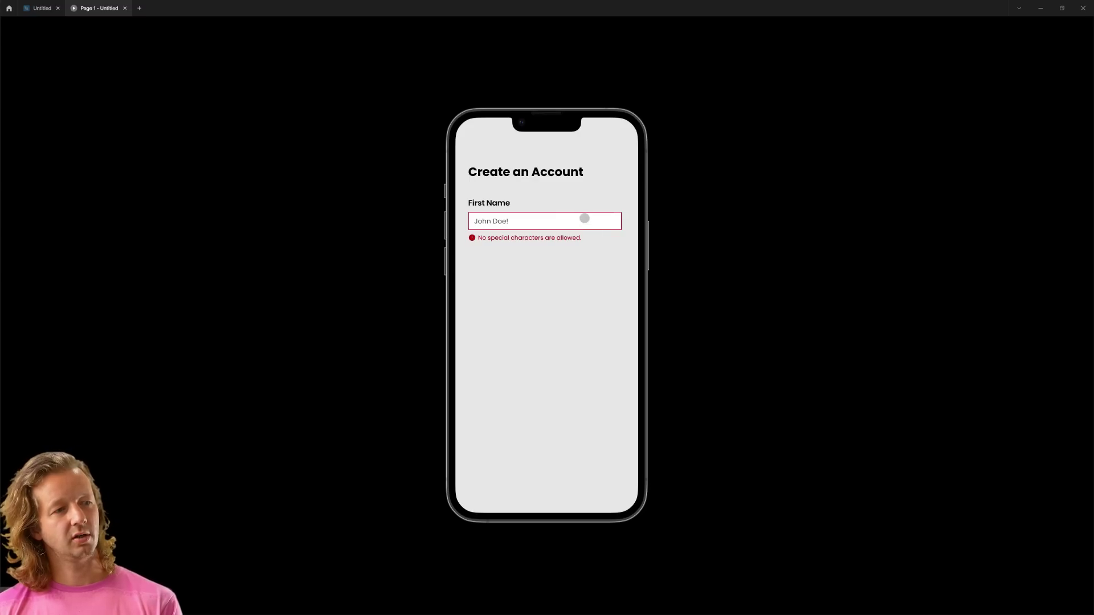
click(585, 218)
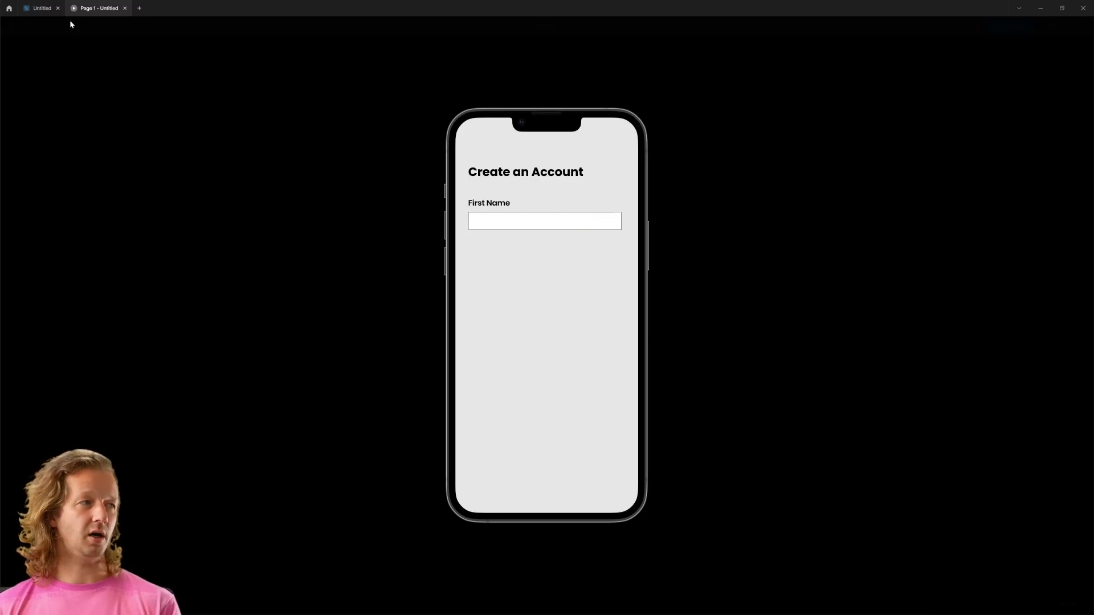
click(42, 8)
Detach the First Name input field instance in the iPhone 13 Pro Max - 1 frame from its component
drag(781, 261, 384, 366)
click(468, 286)
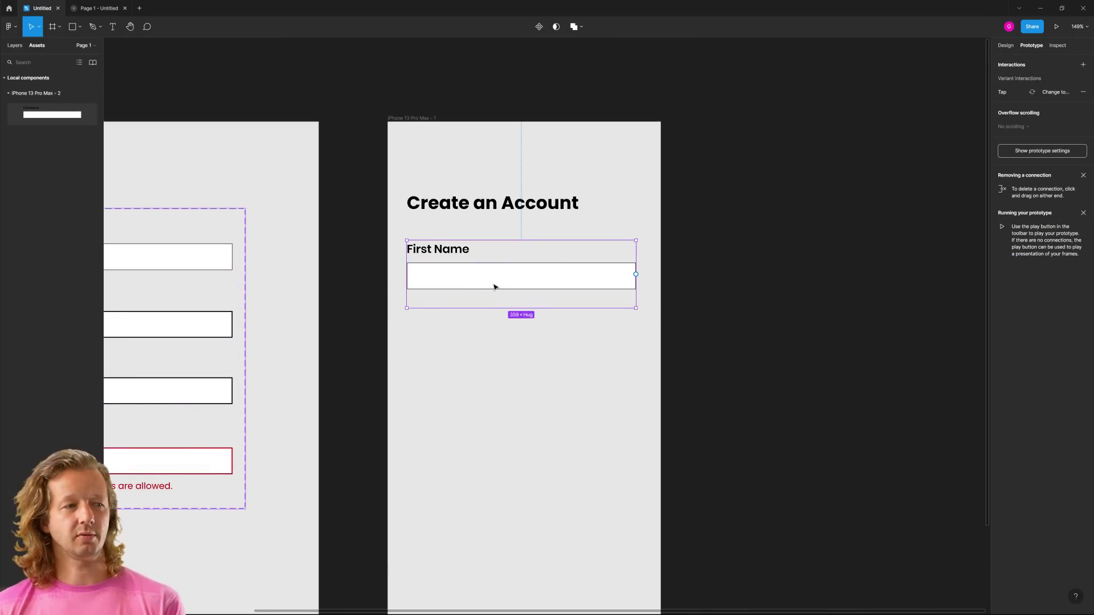
drag(506, 296, 364, 322)
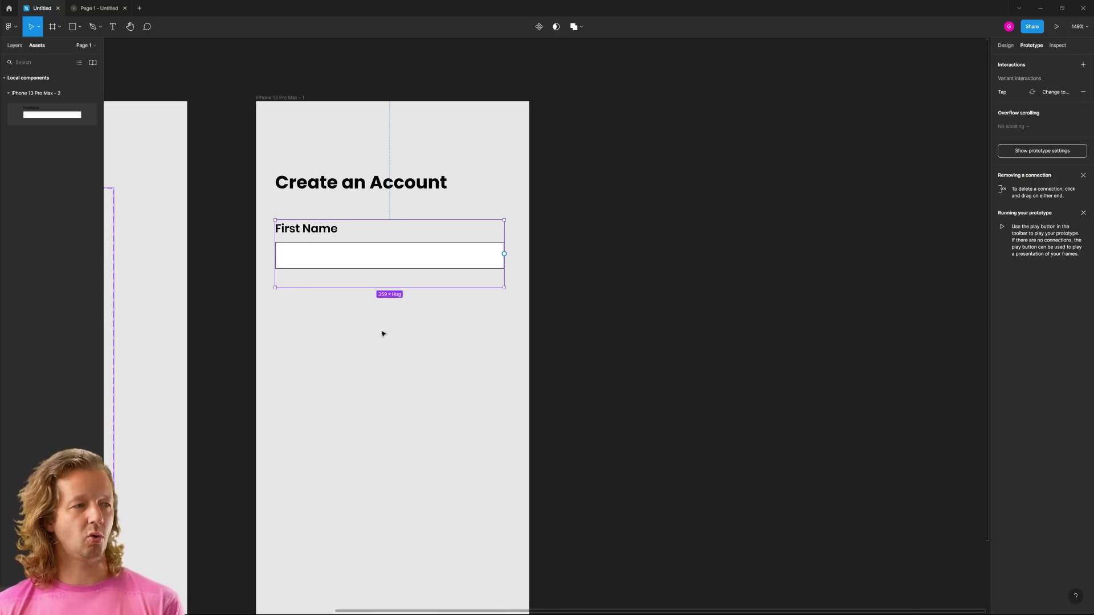
scroll(383, 333, down, 5)
scroll(367, 344, up, 3)
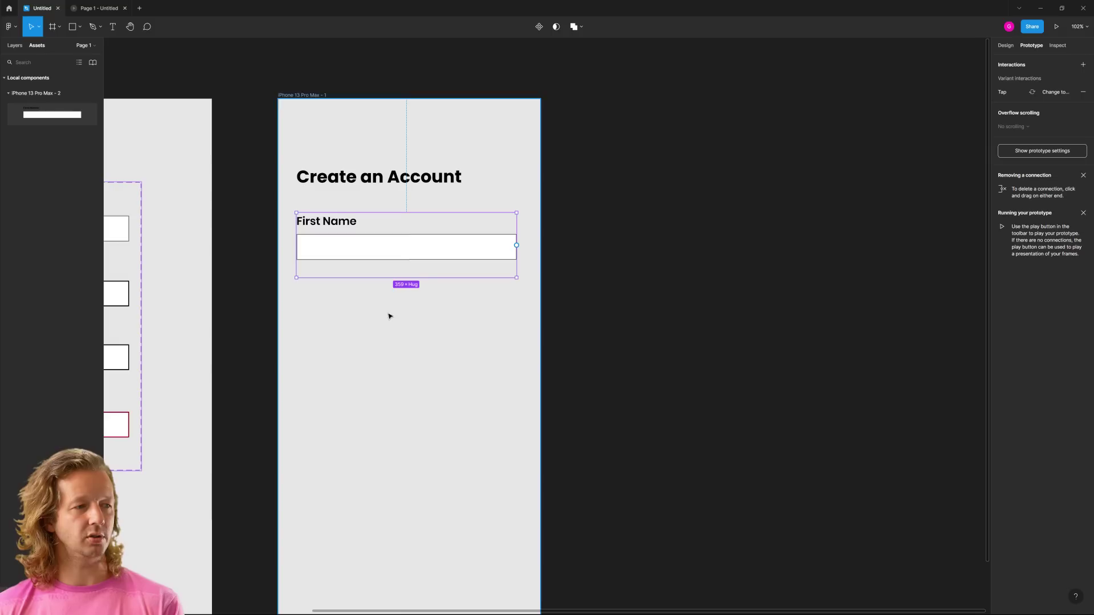
click(1006, 45)
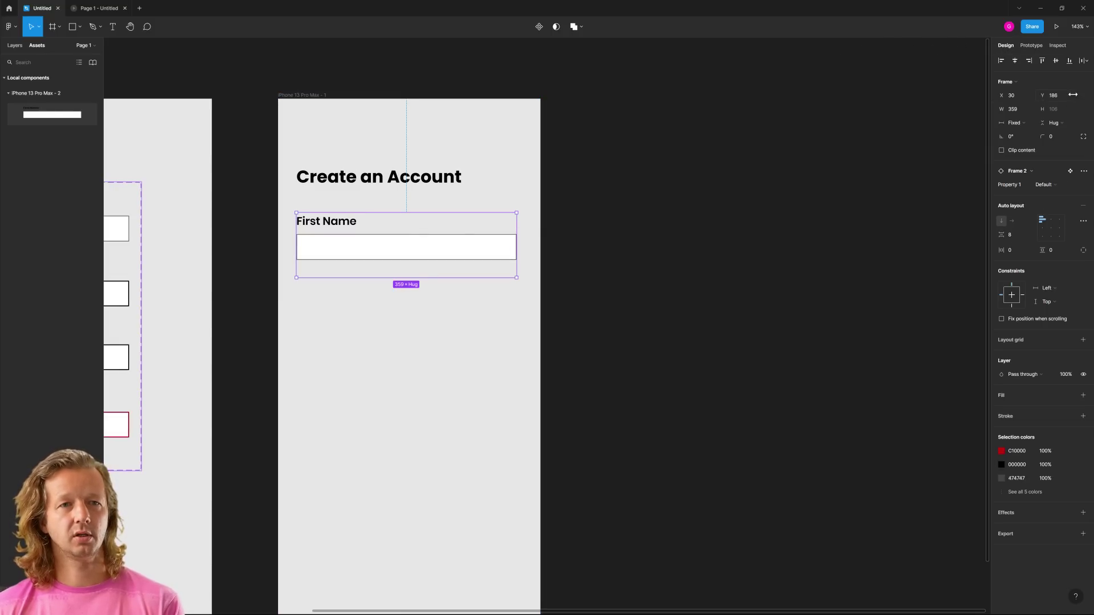
click(1083, 171)
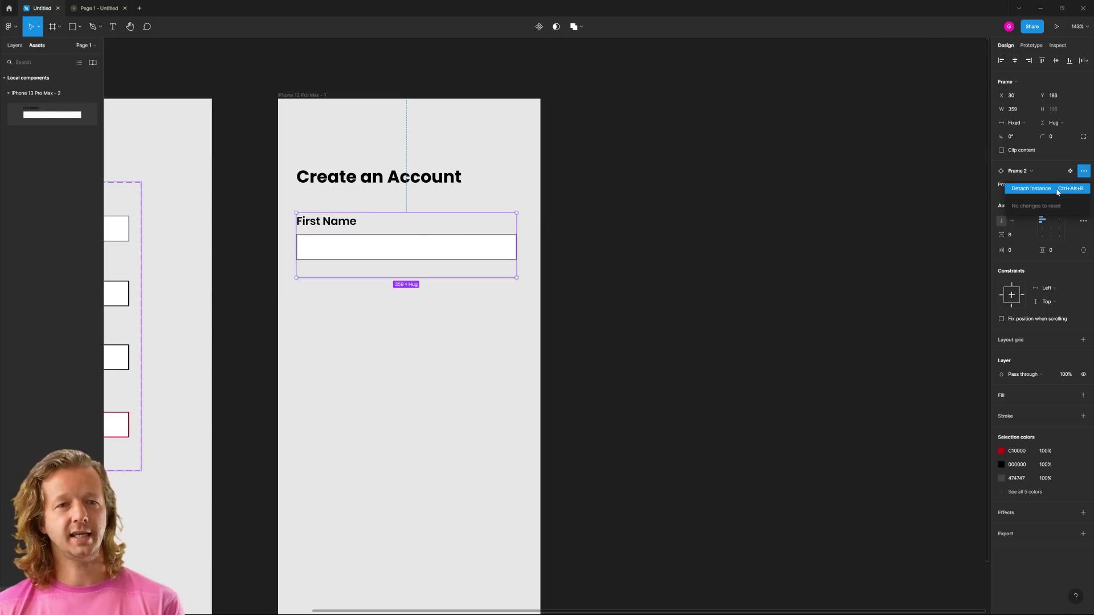
click(1070, 187)
drag(422, 334, 684, 336)
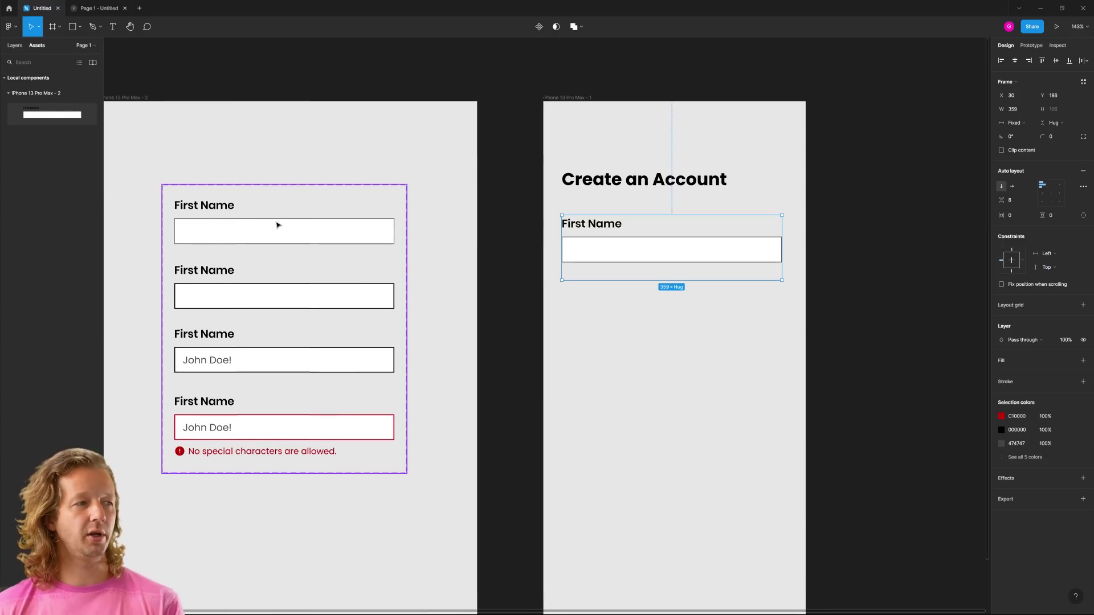
Delete the invisible placeholder text inside the First Name input box on the Create an Account screen
drag(706, 291, 527, 308)
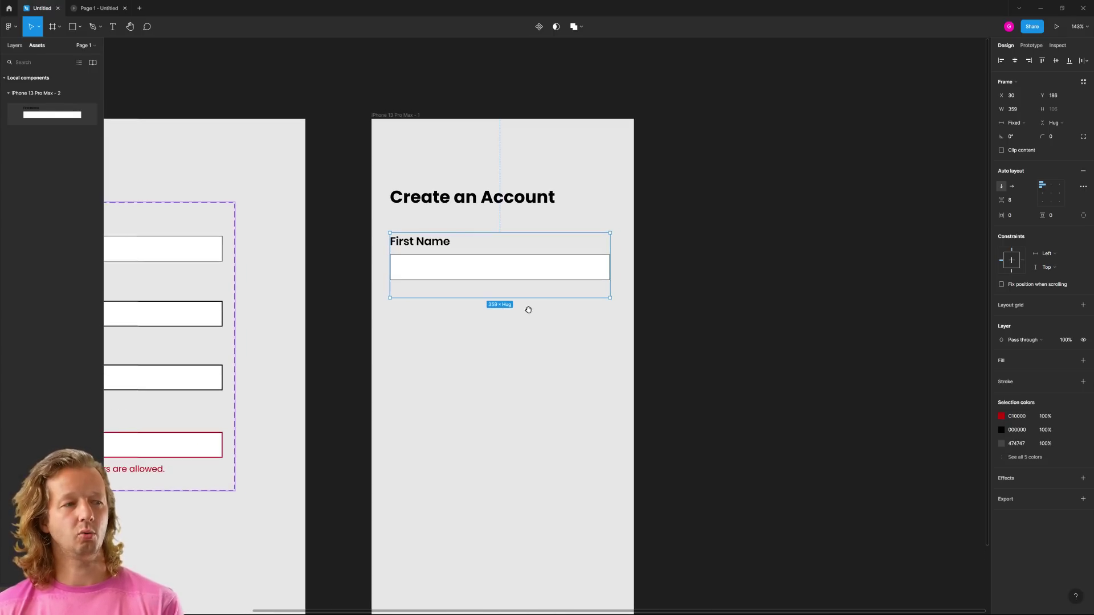
scroll(439, 286, up, 5)
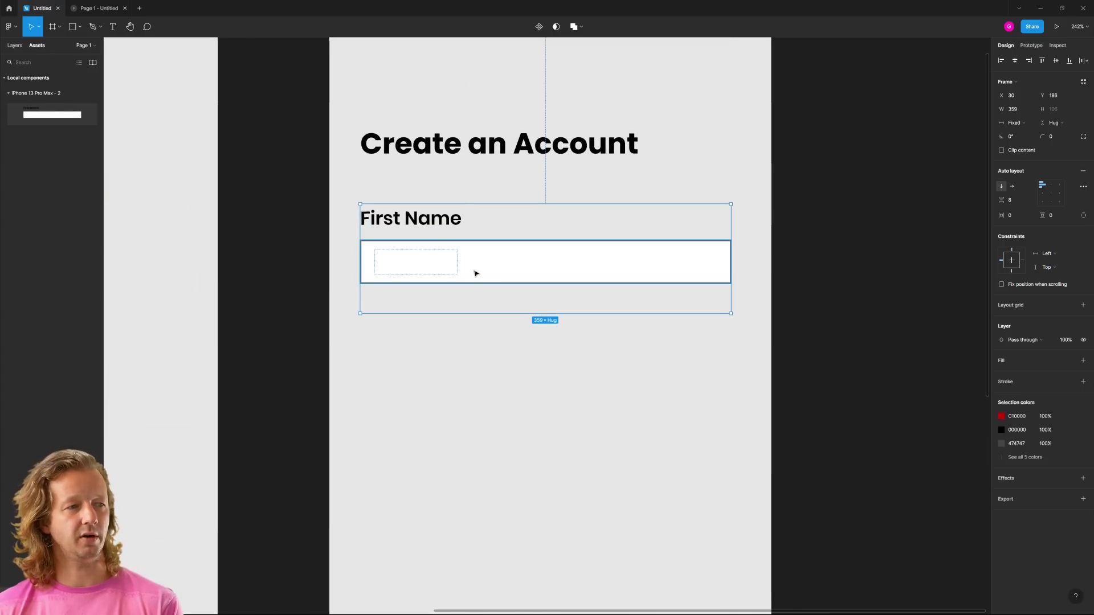
click(430, 262)
click(430, 262)
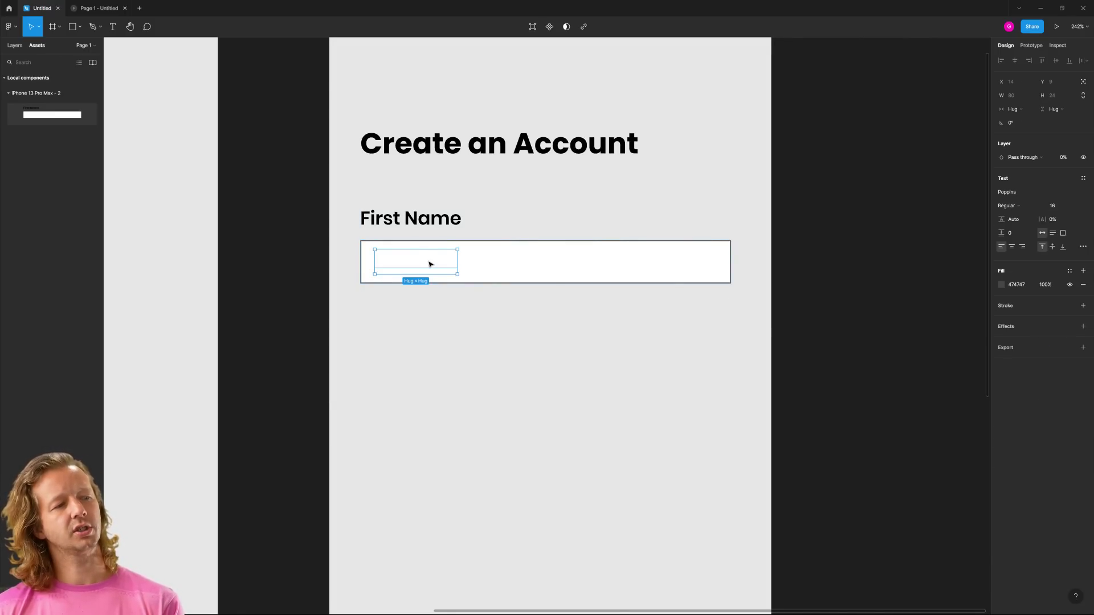
key(Escape)
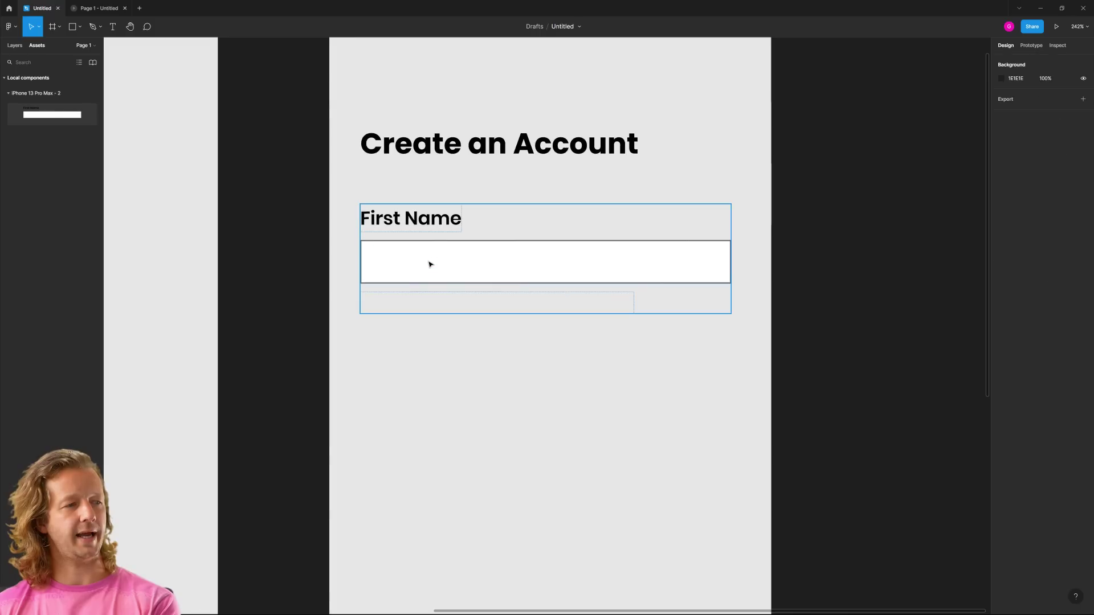
Move the First Name label inside the white input box so it serves as the placeholder
double_click(408, 220)
mouse_move(393, 222)
mouse_down()
mouse_move(413, 264)
mouse_move(410, 234)
mouse_up()
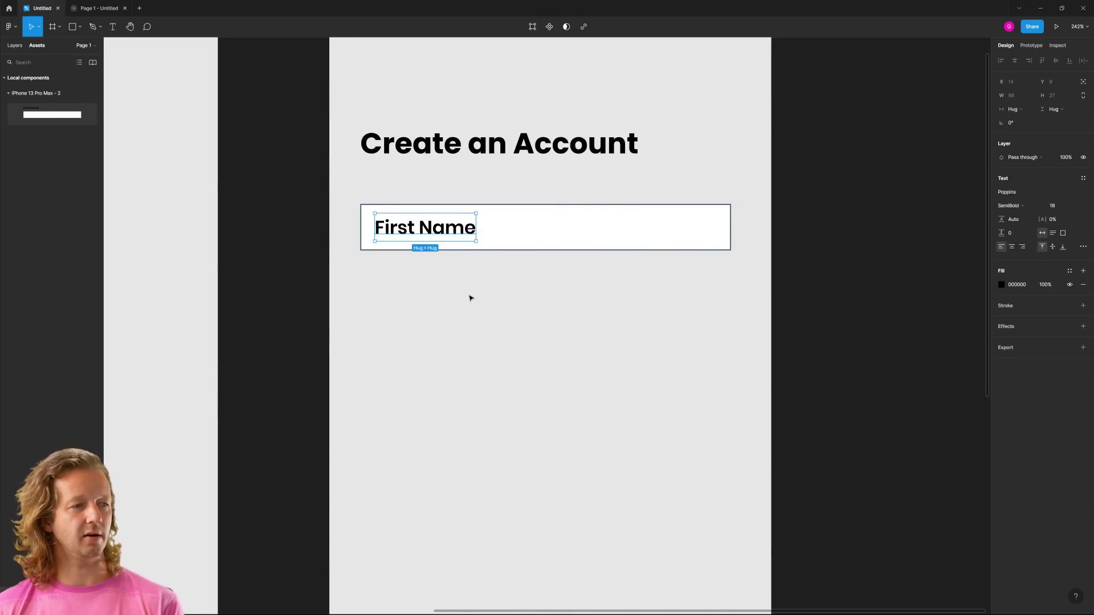
click(476, 271)
click(534, 325)
scroll(570, 336, down, 3)
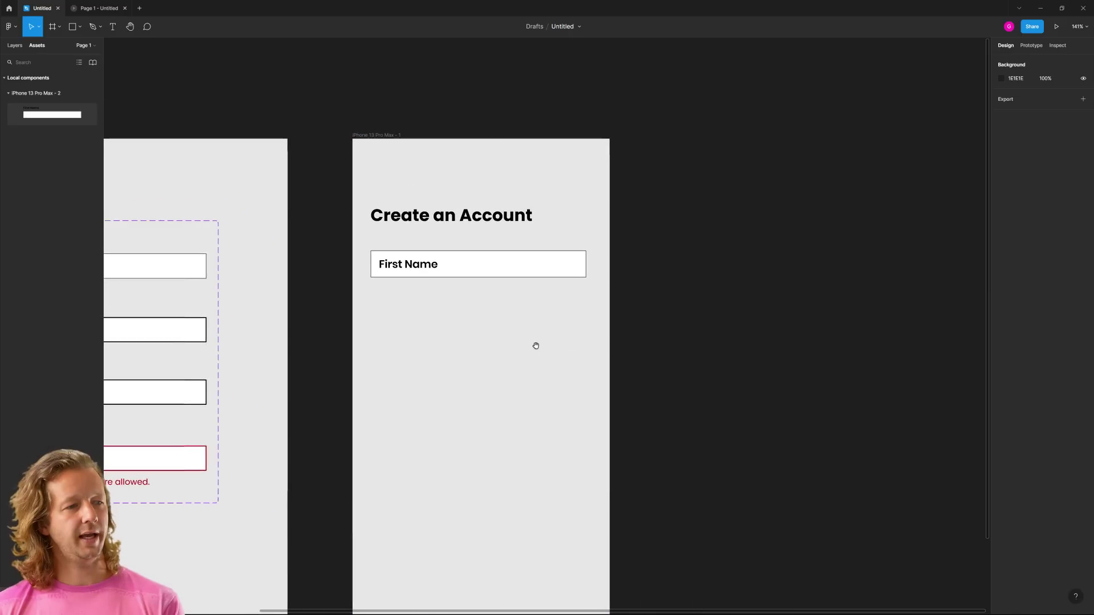
drag(552, 330, 375, 266)
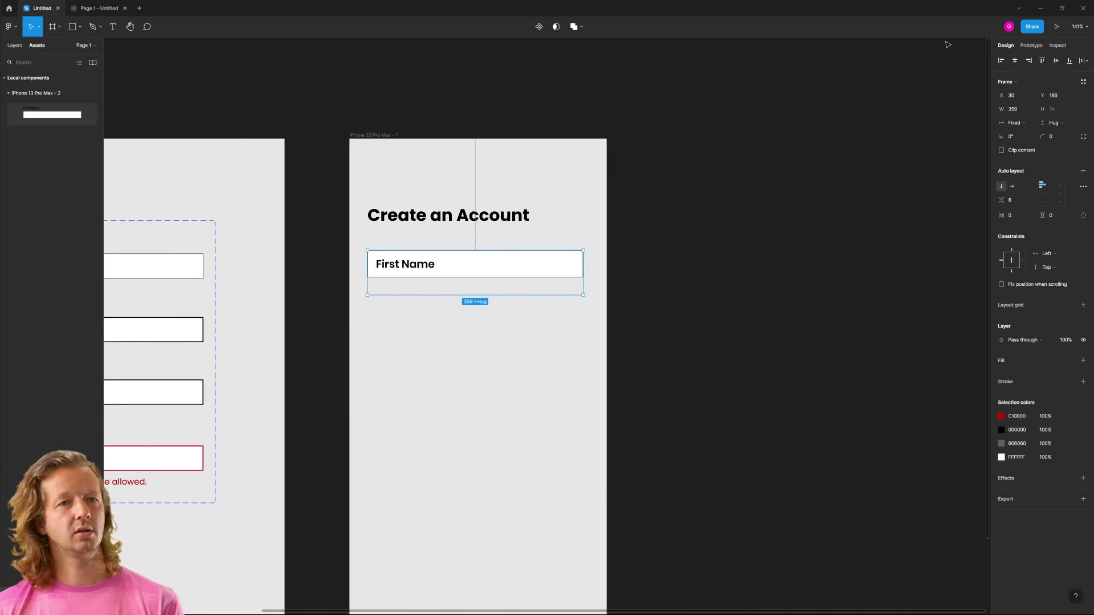
click(539, 26)
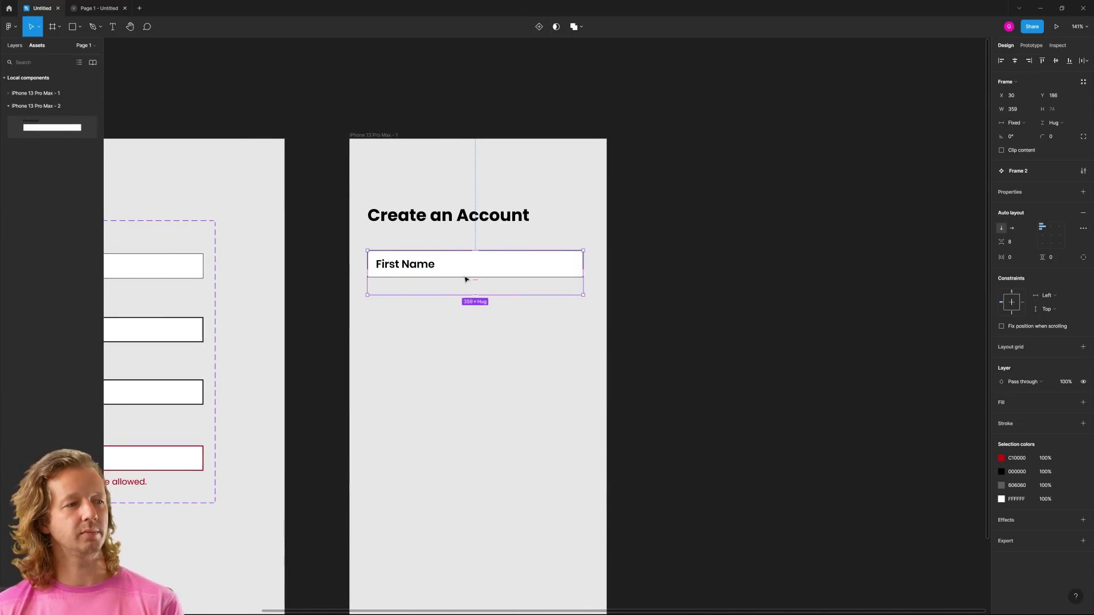
key(ctrl+z)
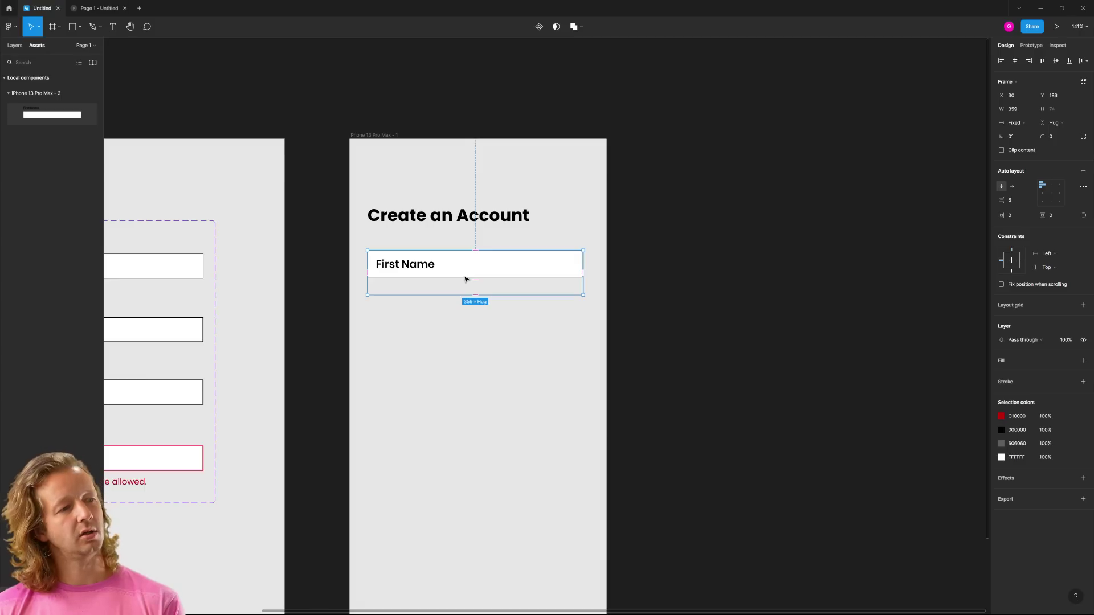
Set the font weight of the First Name text inside the input box to Regular
double_click(418, 267)
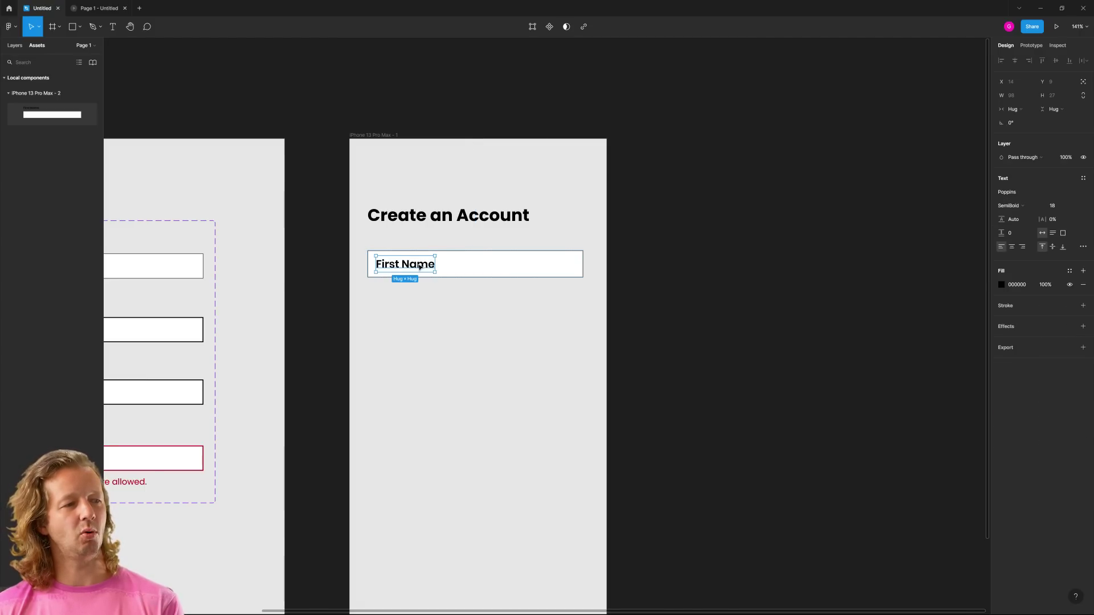
click(1030, 208)
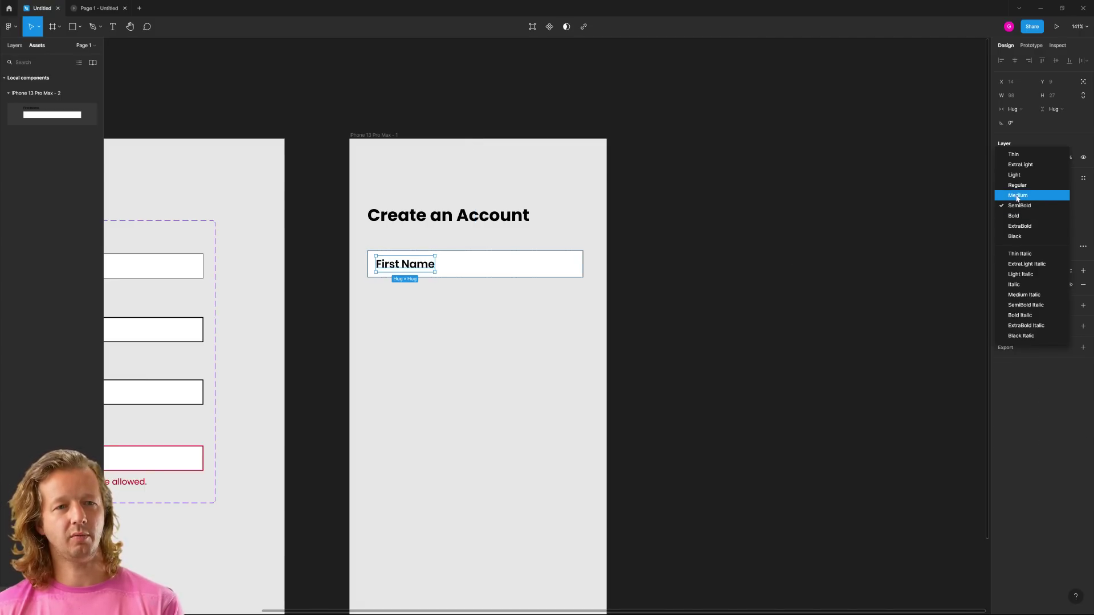
click(1017, 184)
key(Escape)
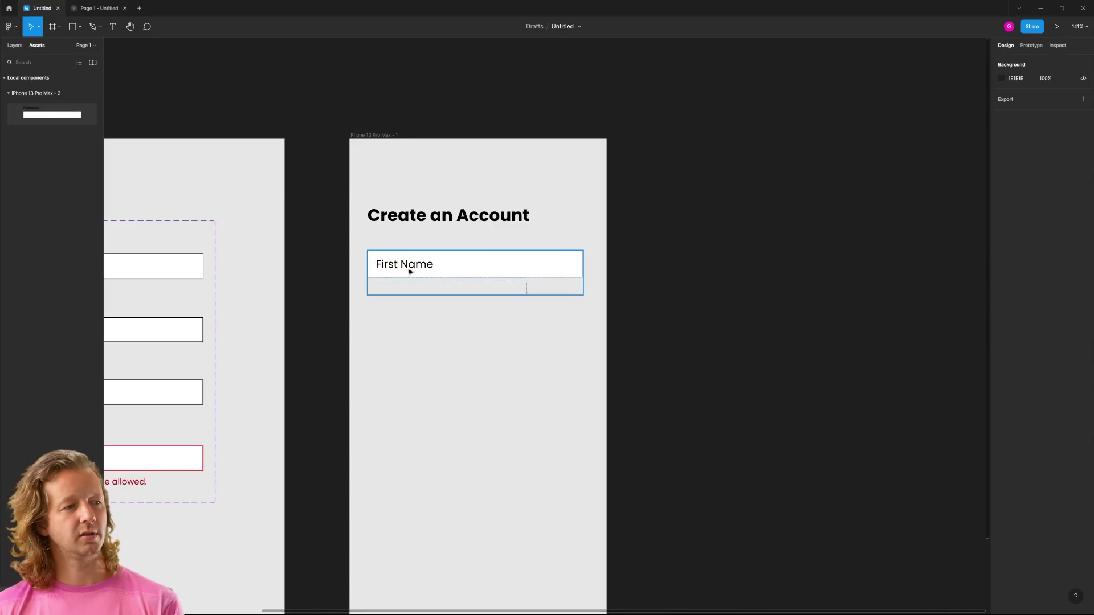
Turn the whole First Name input field into a component and add a second variant to it
click(539, 27)
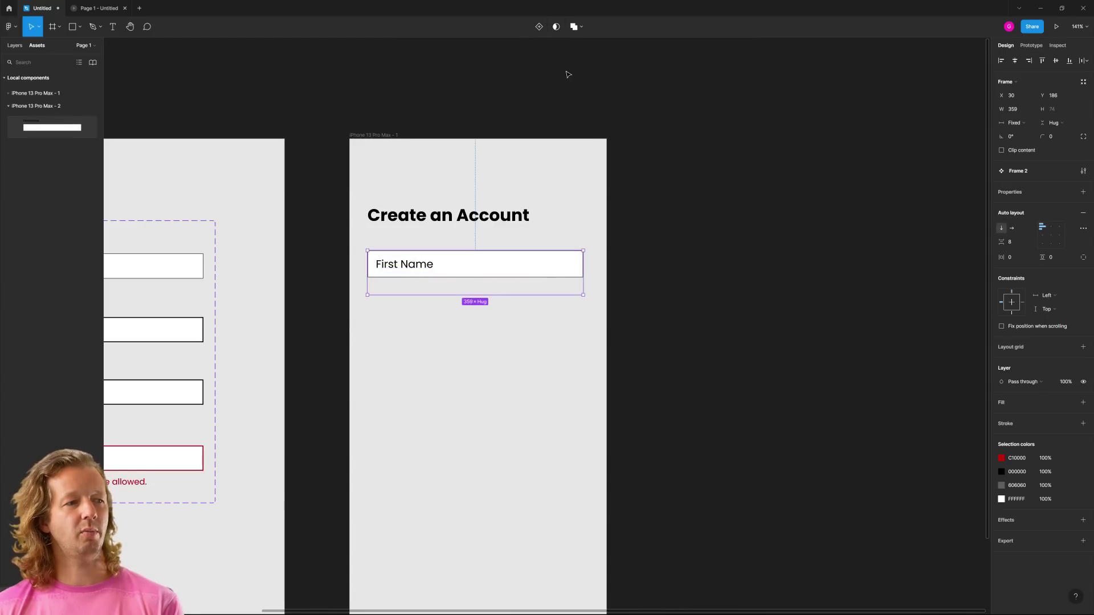
click(539, 26)
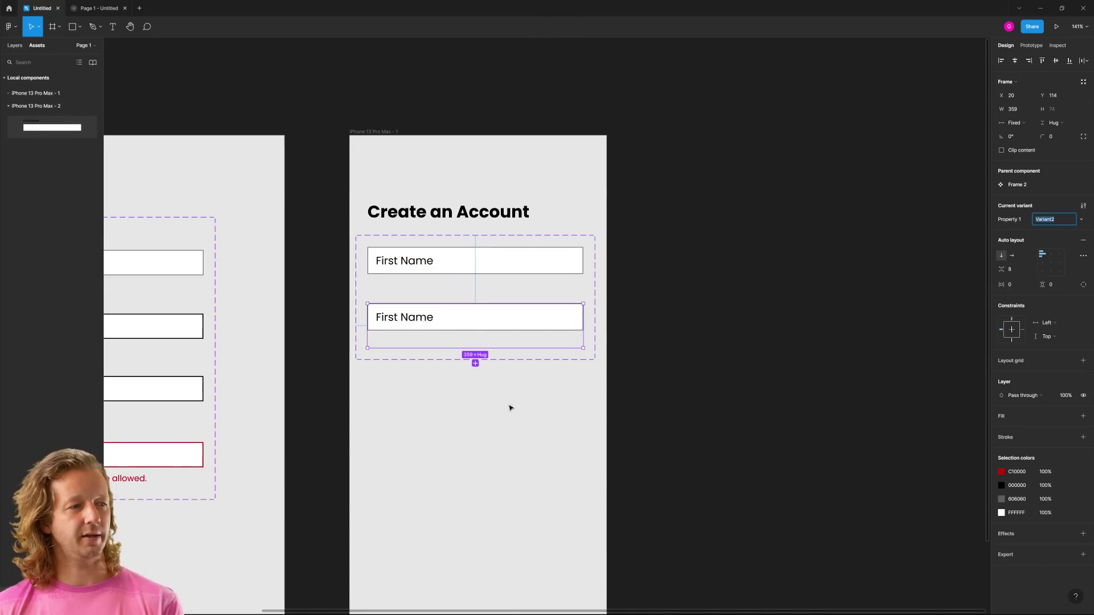
Widen the iPhone 13 Pro Max - 2 frame to about 1304 and move the new component set into it, beside the existing one
scroll(507, 409, down, 1)
scroll(503, 412, down, 5)
drag(484, 427, 678, 367)
scroll(320, 244, left, 5)
scroll(319, 245, down, 1)
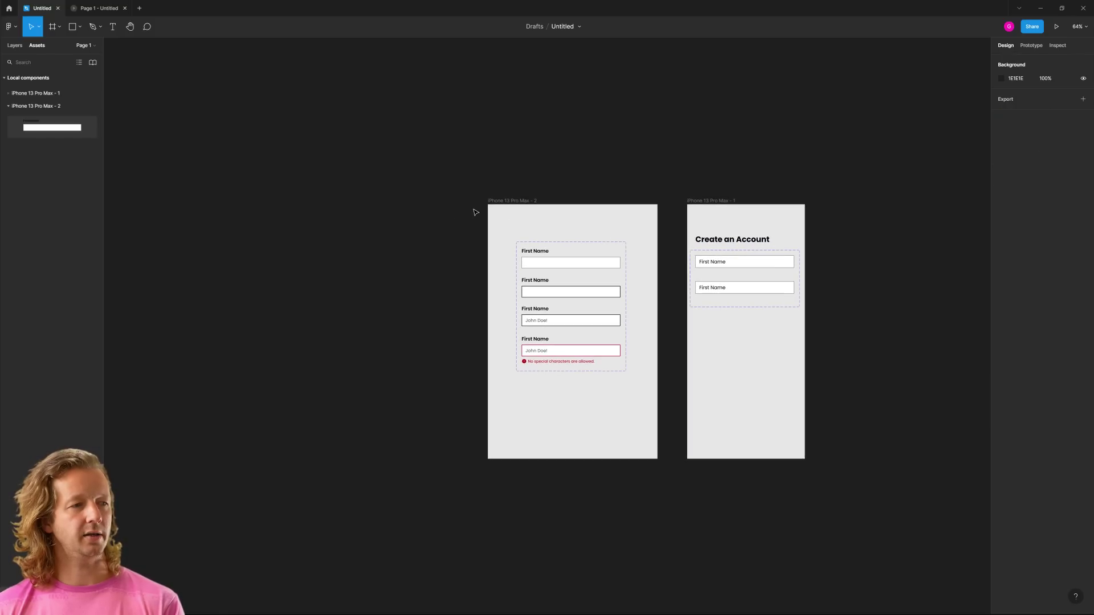
click(495, 219)
drag(488, 219, 299, 216)
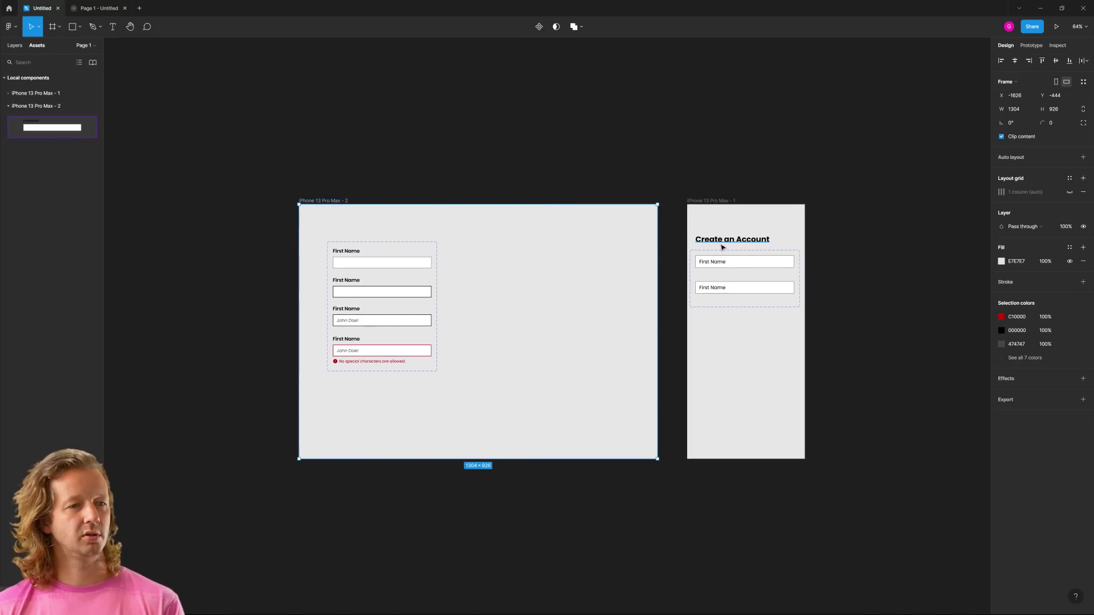
drag(728, 253, 496, 245)
Remove auto layout from the input box frame in the second variant of the new component set
scroll(498, 264, up, 10)
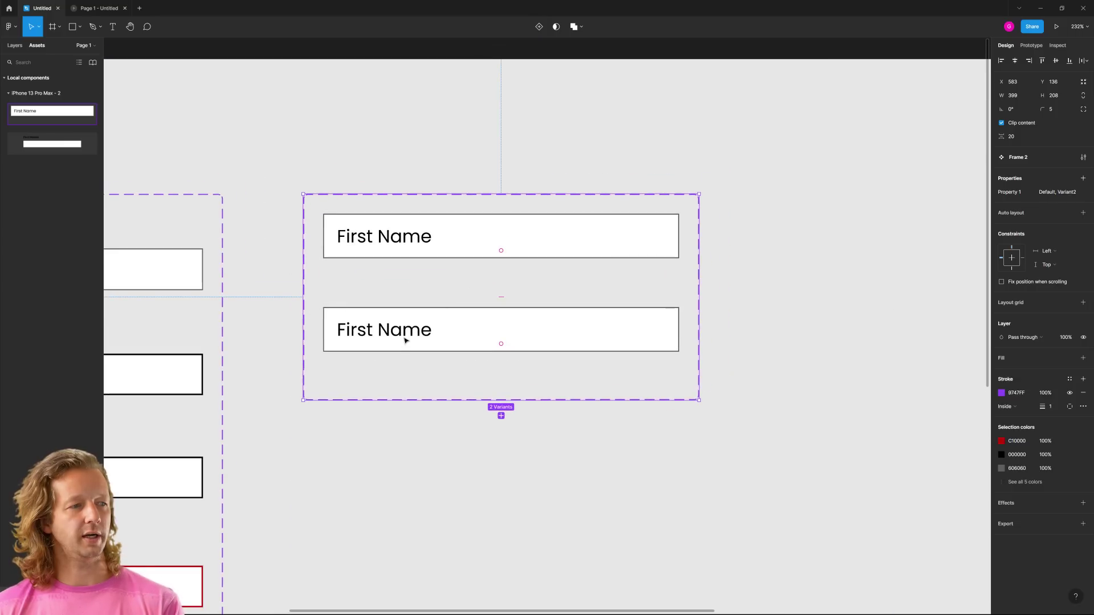
click(403, 333)
click(397, 332)
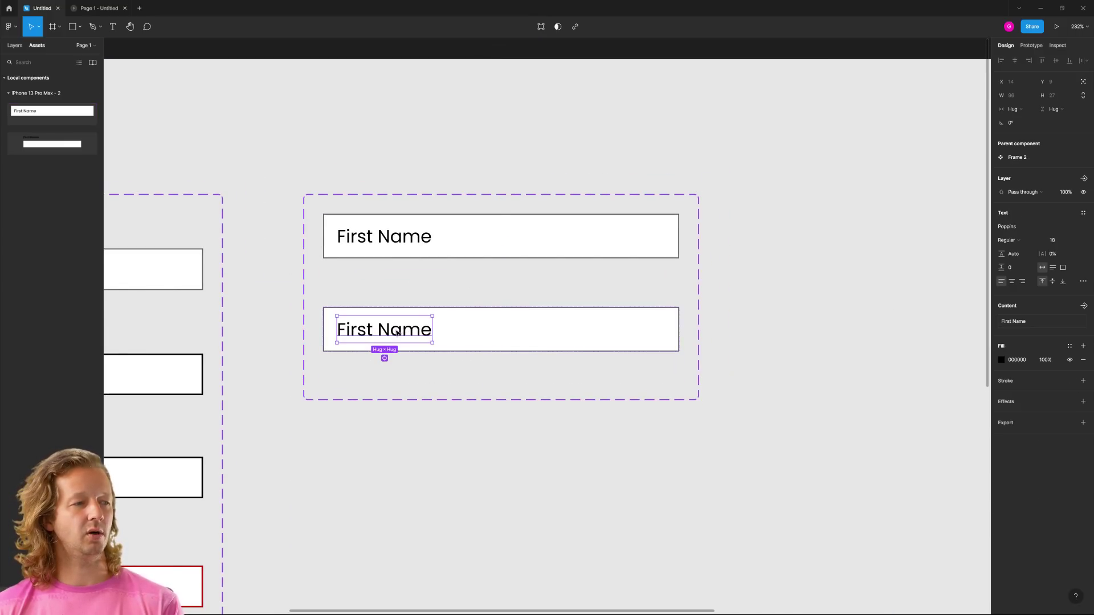
key(alt+1)
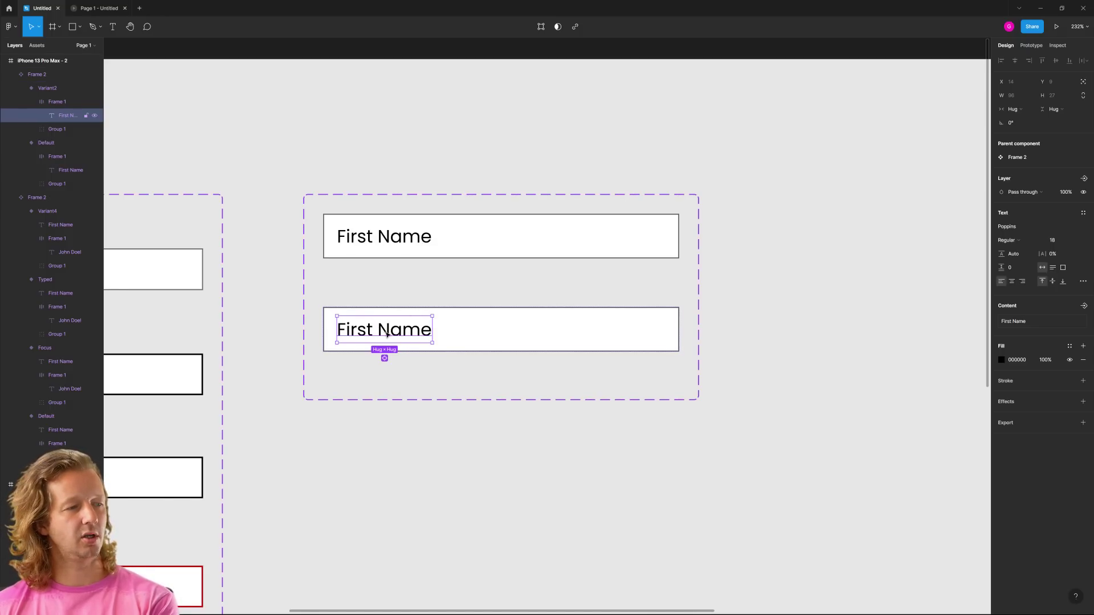
click(505, 417)
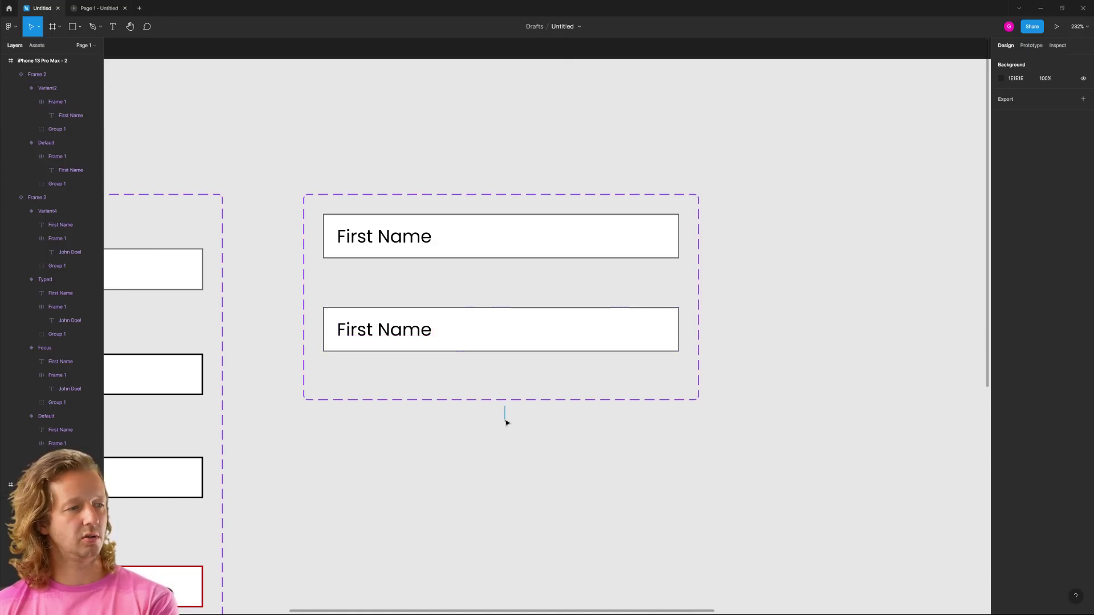
click(540, 337)
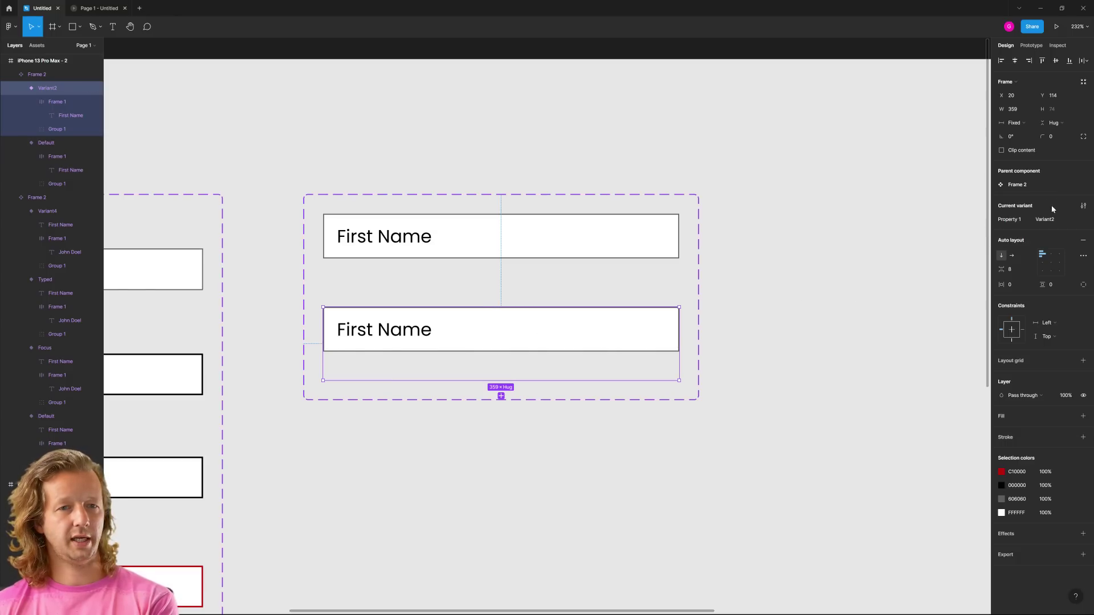
click(412, 335)
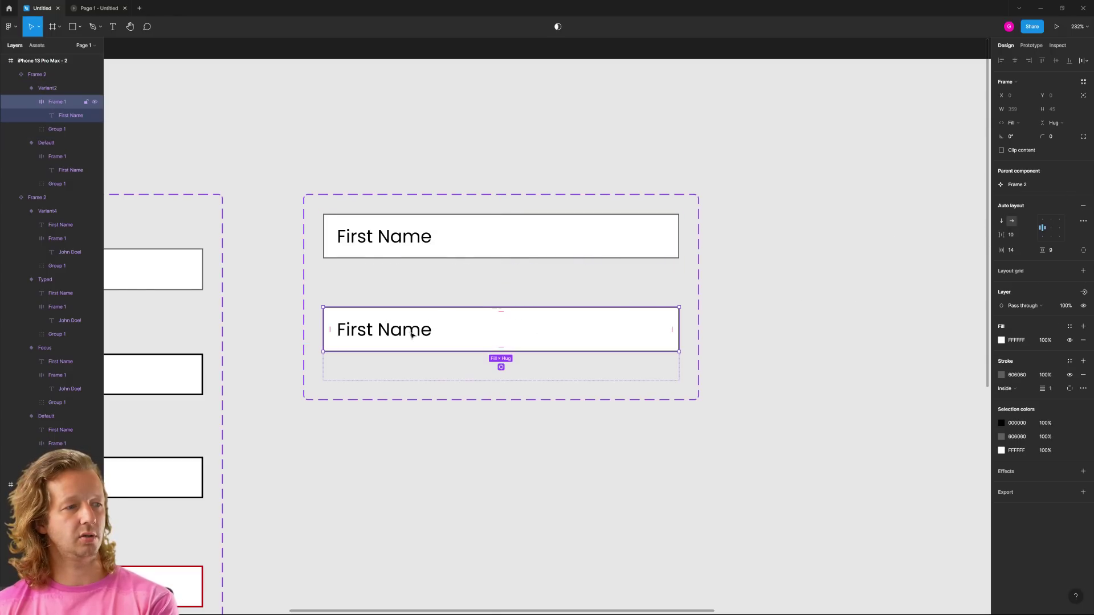
click(1083, 205)
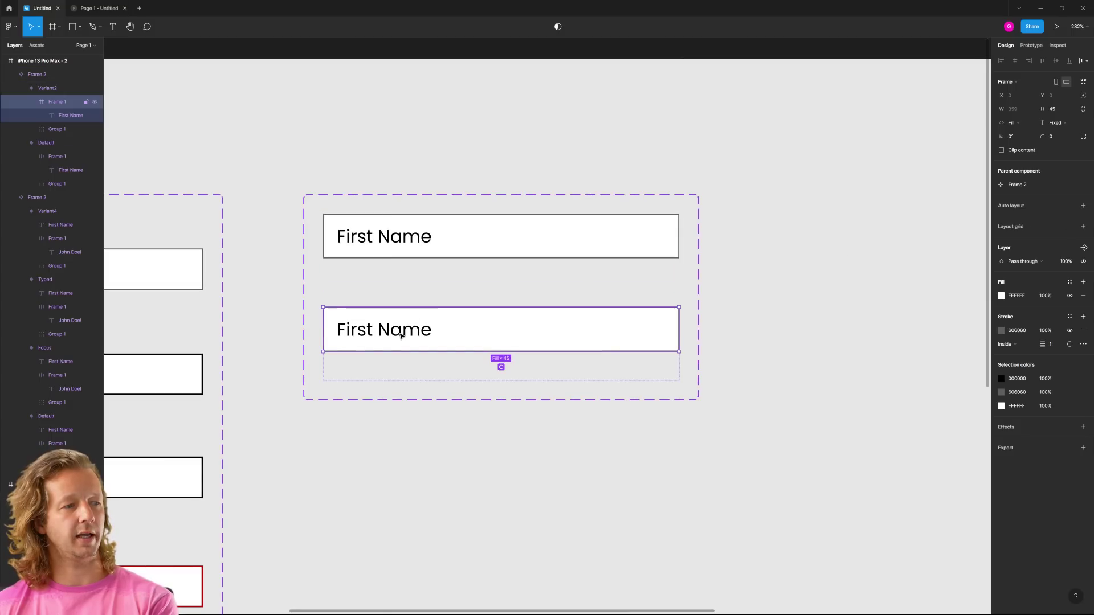
right_click(420, 330)
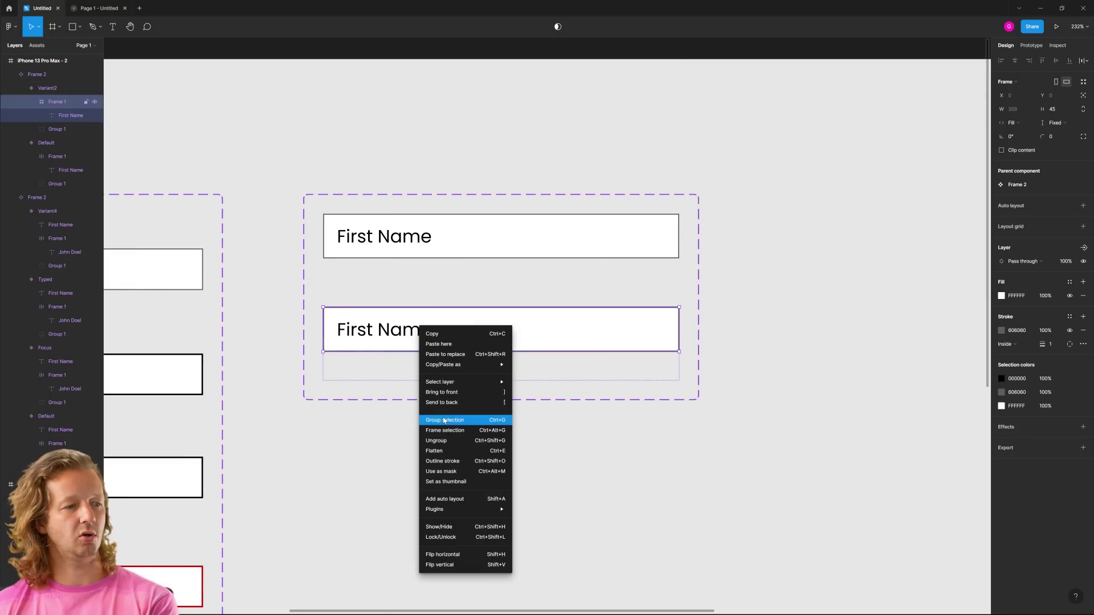
click(444, 442)
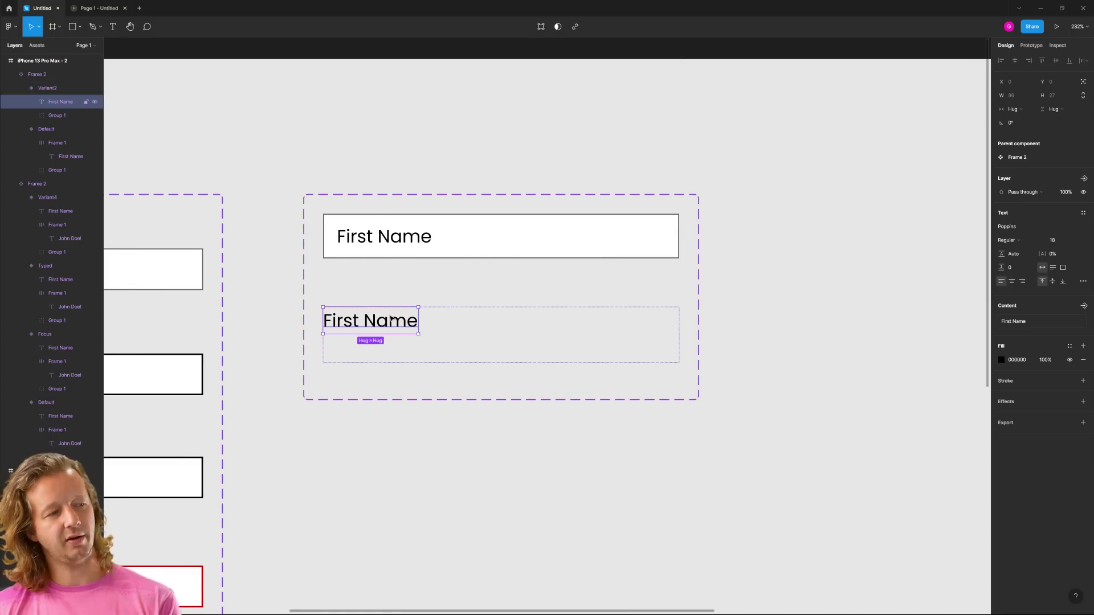
key(ctrl+z)
Move the second variant's First Name text just above its input box and set its font size to 16
drag(400, 331, 413, 327)
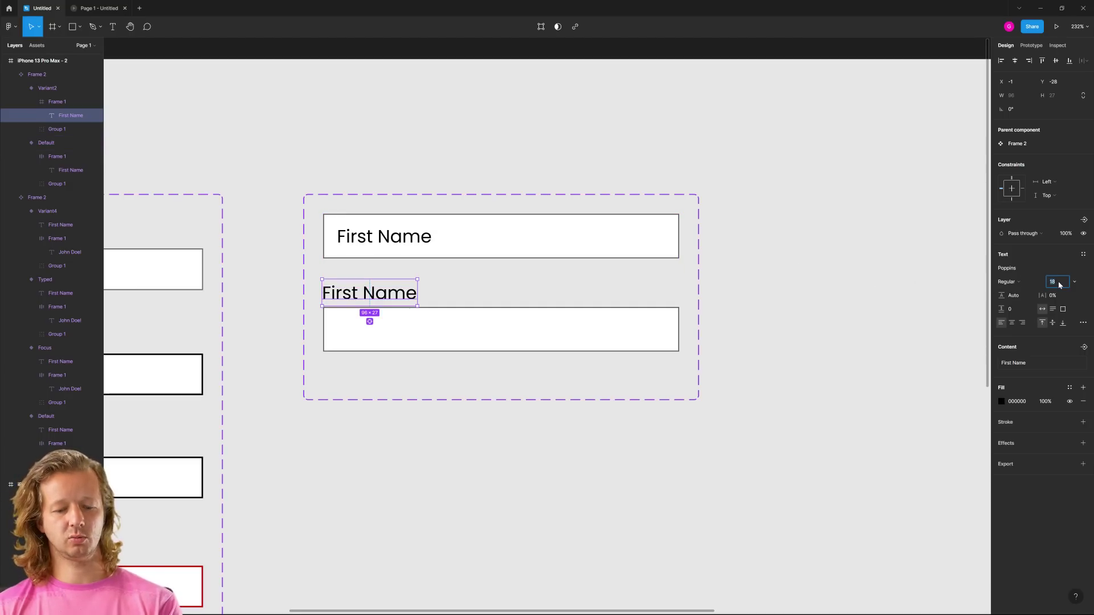
text(16)
key(Return)
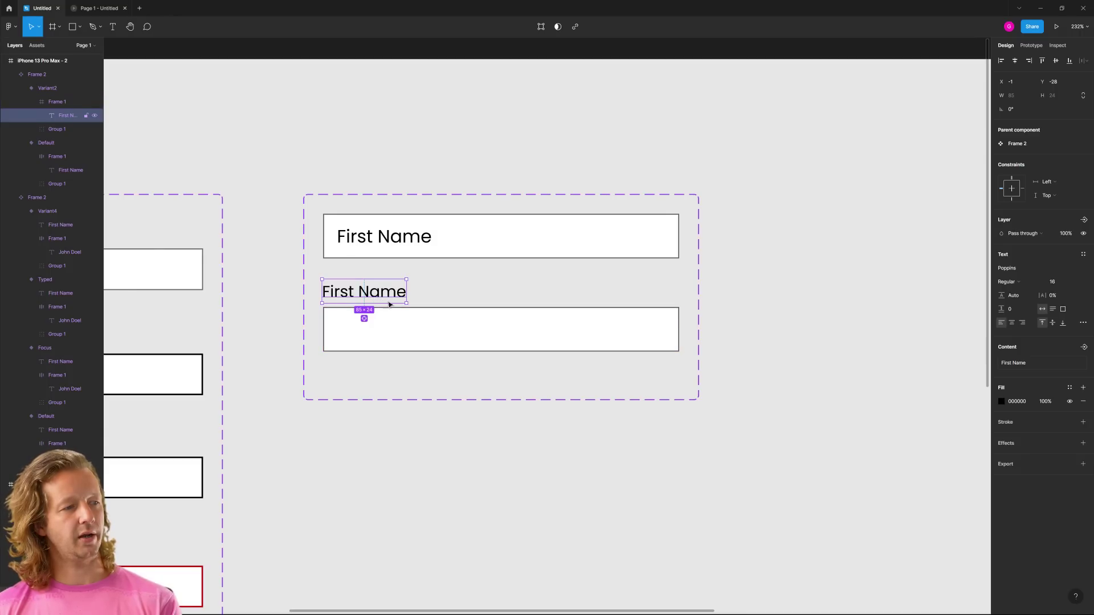
Change the second variant's input box stroke to black (000000) with a thickness of 1.5
click(643, 329)
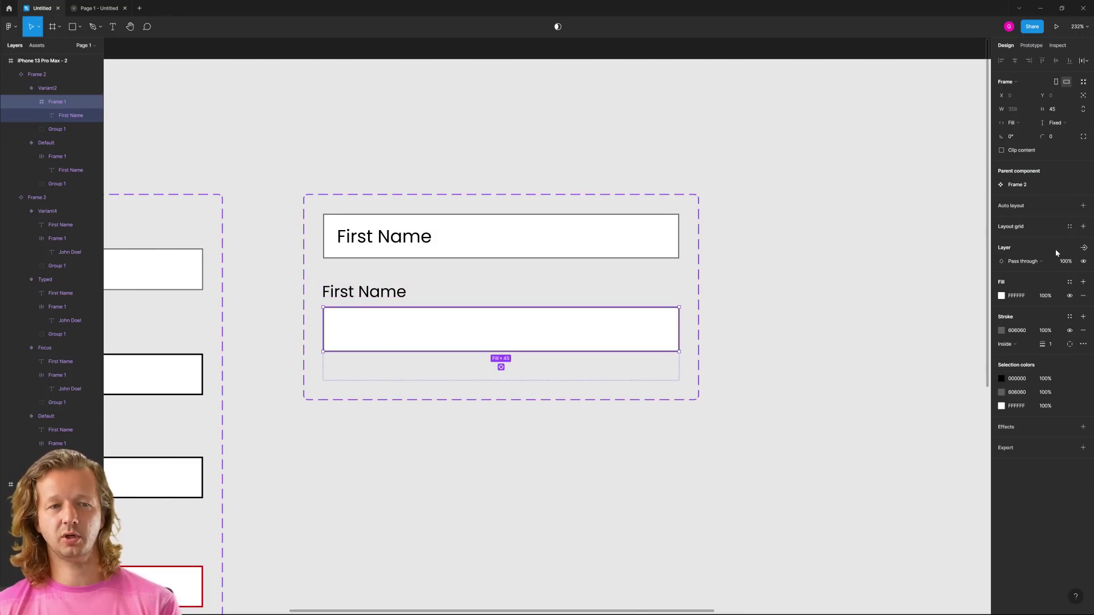
click(1002, 334)
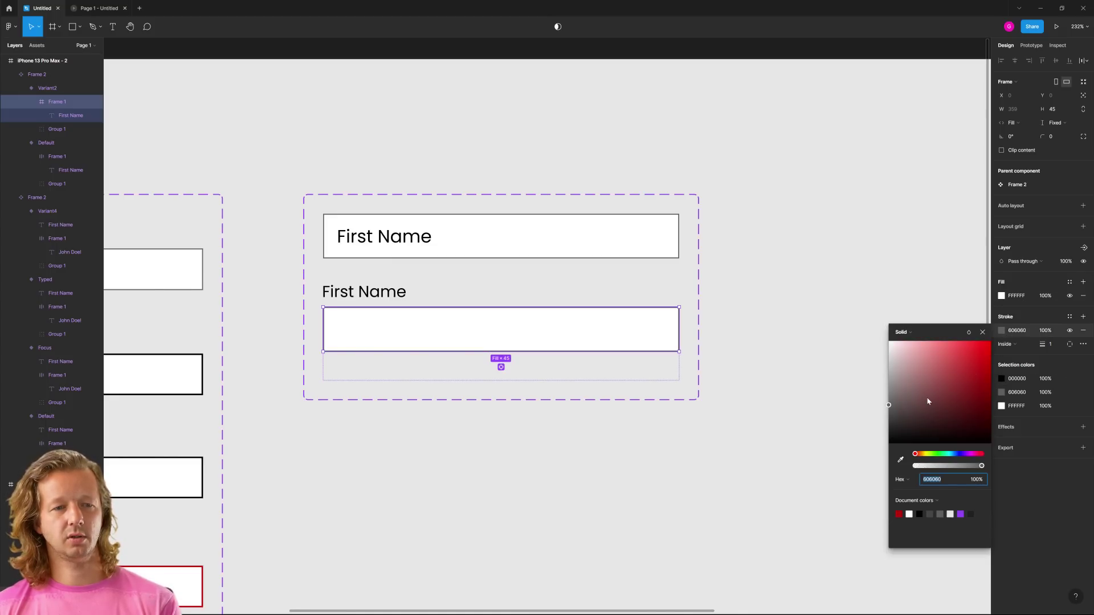
drag(928, 398, 853, 476)
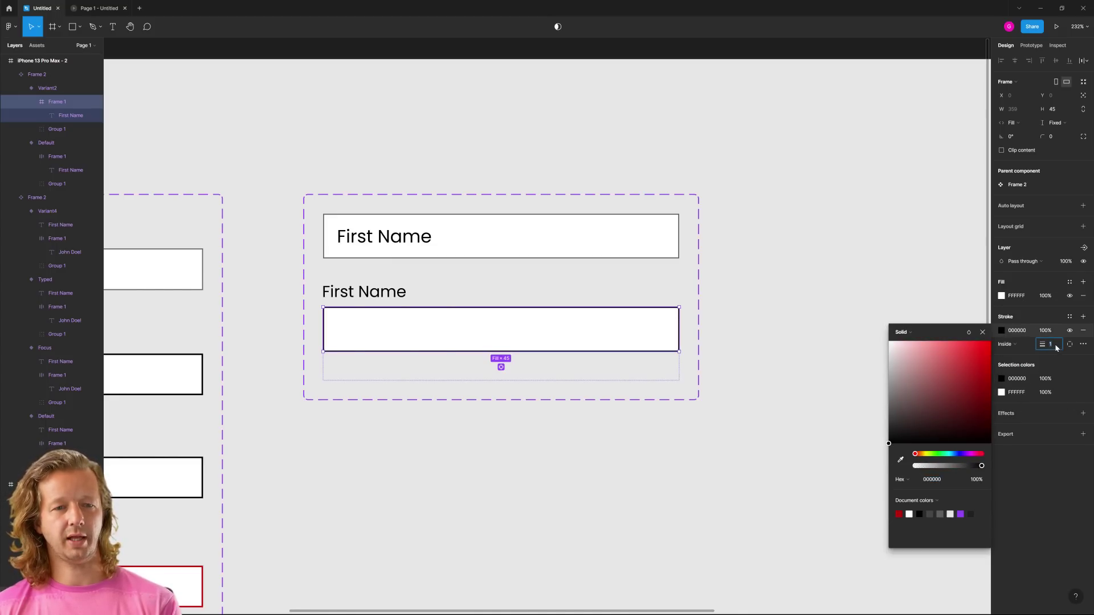
key(Return)
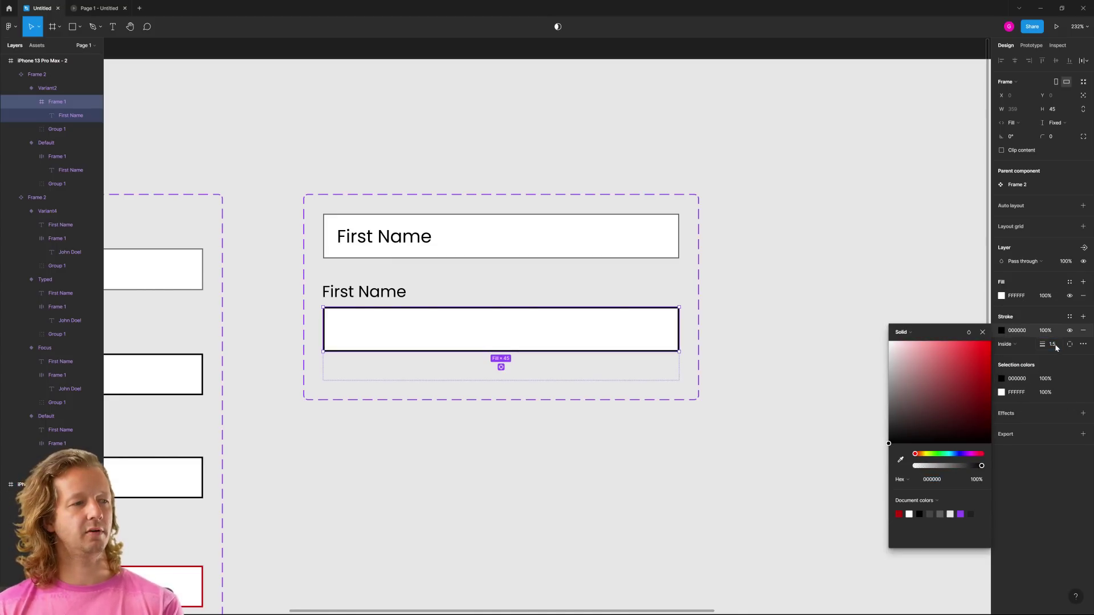
Connect the new component set's Default variant to Variant2 with an On tap, Change to interaction using Instant animation
click(535, 459)
click(1031, 45)
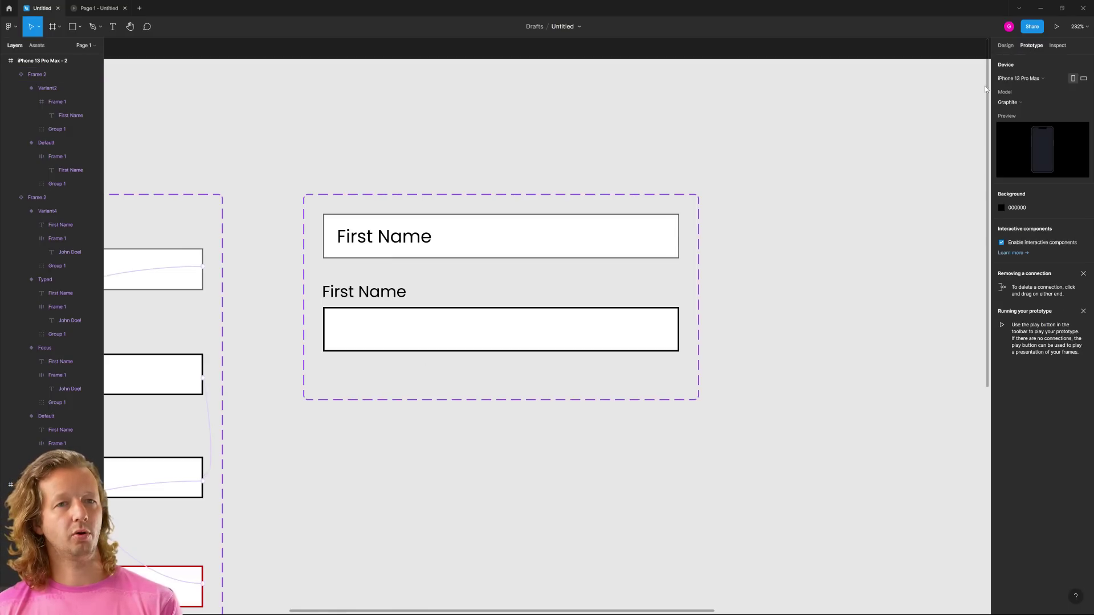
click(627, 246)
click(633, 248)
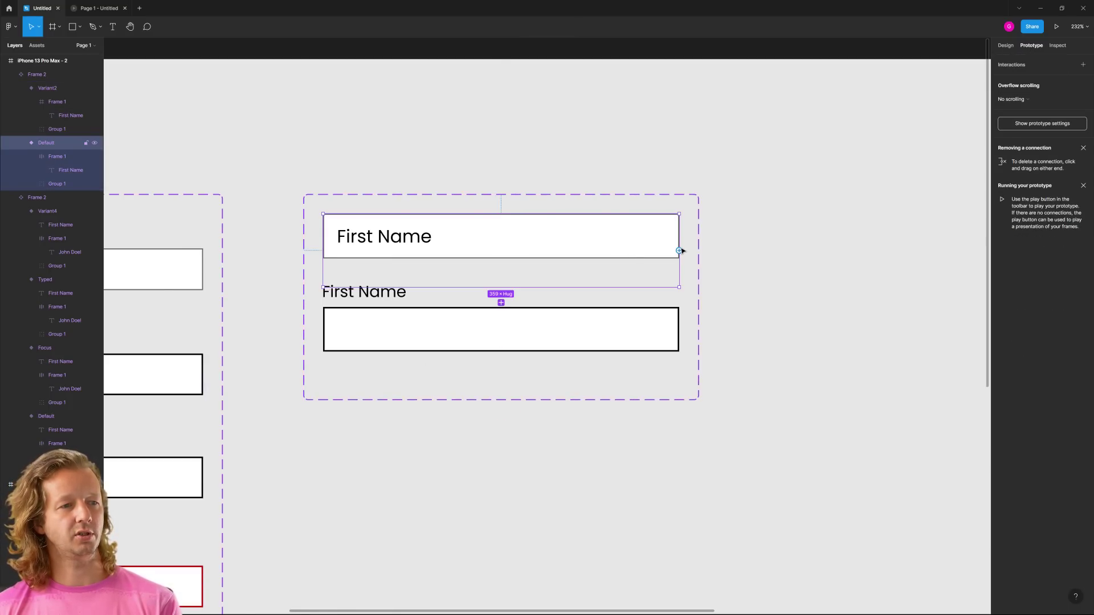
drag(679, 250, 575, 310)
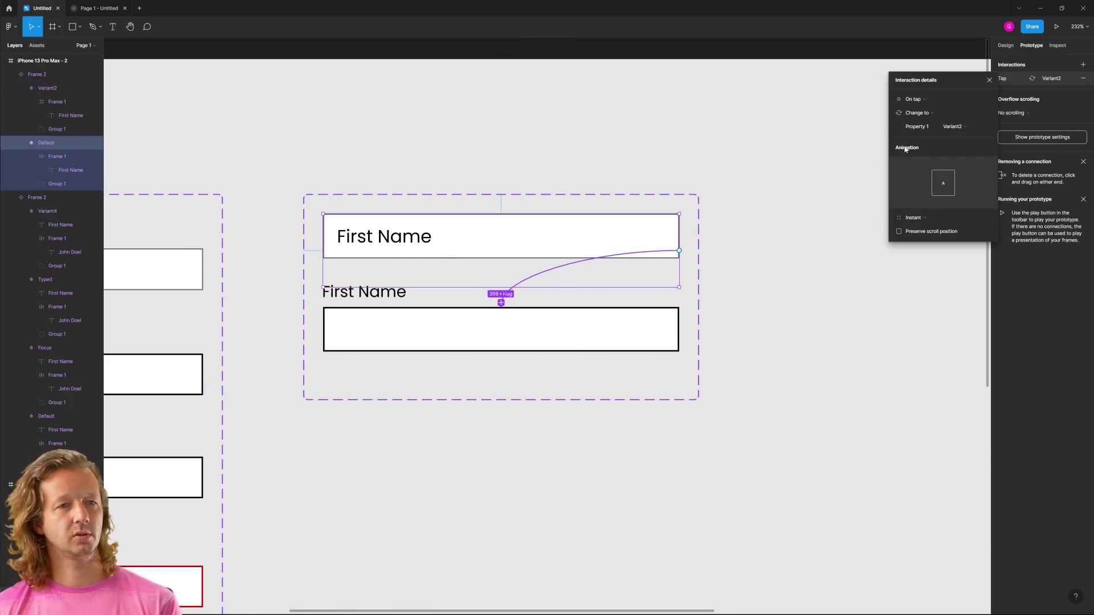
Connect Variant2 of the new component set back to Default with an On tap, Change to interaction using Instant animation
click(649, 332)
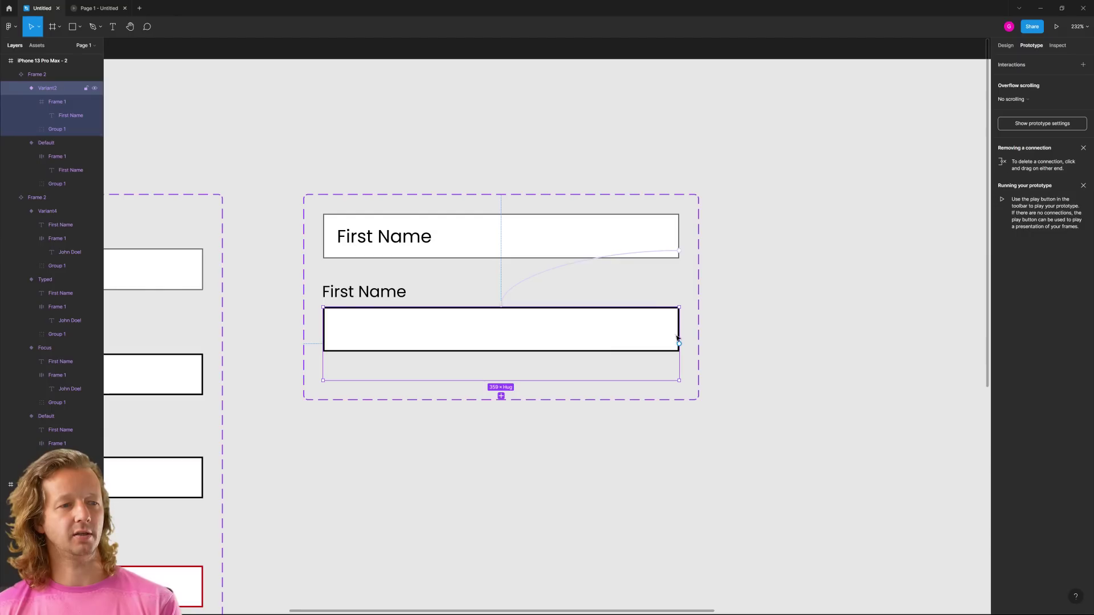
drag(679, 343, 448, 257)
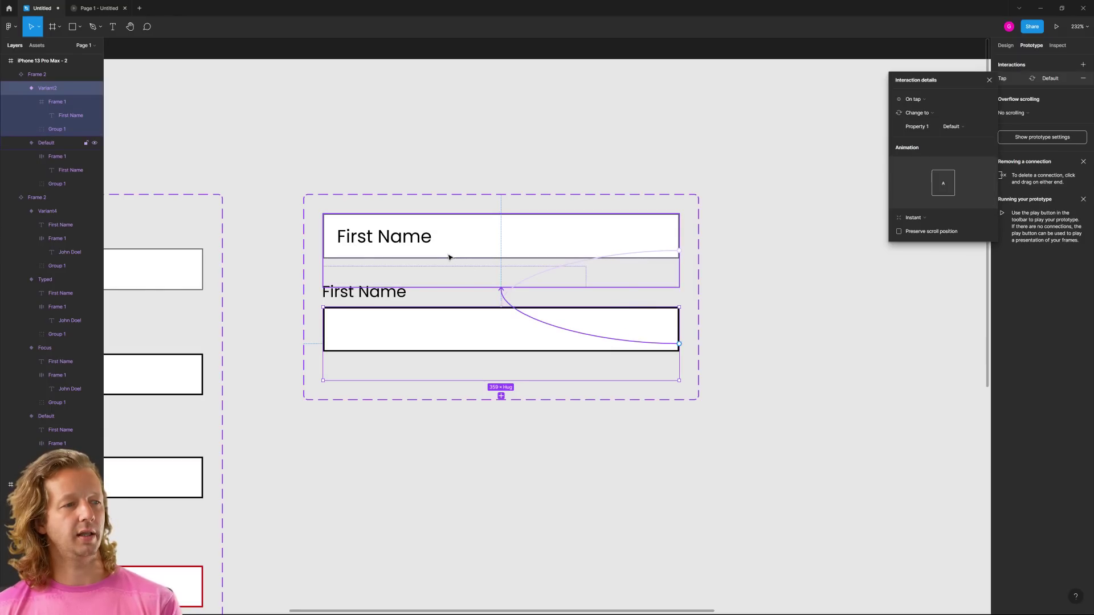
click(734, 325)
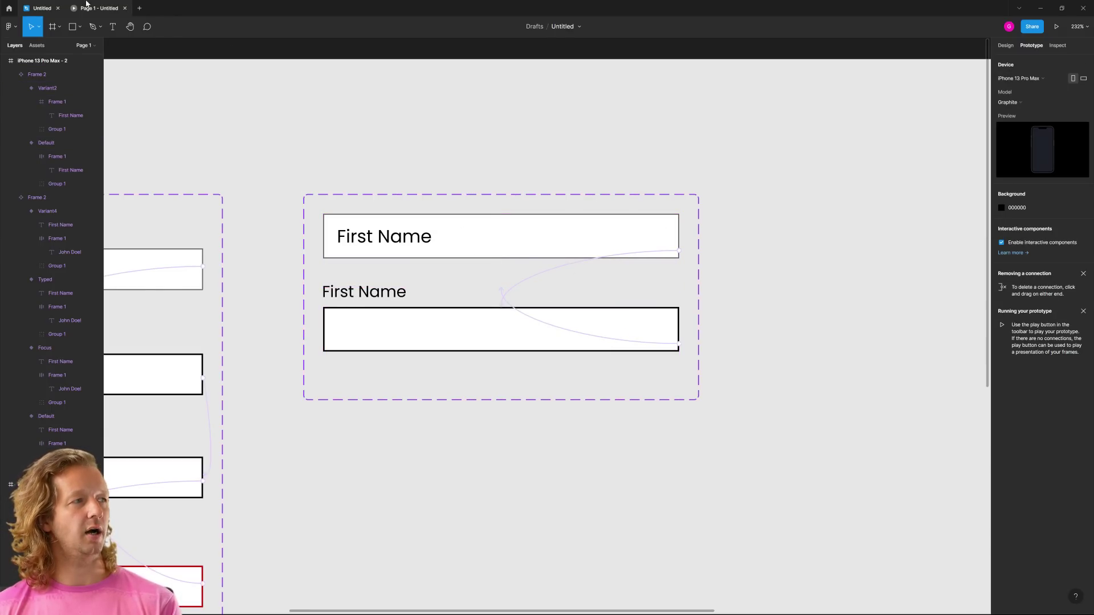
Place an instance of the input component with the First Name label above its box below the Create an Account heading
scroll(581, 209, down, 4)
drag(698, 293, 362, 308)
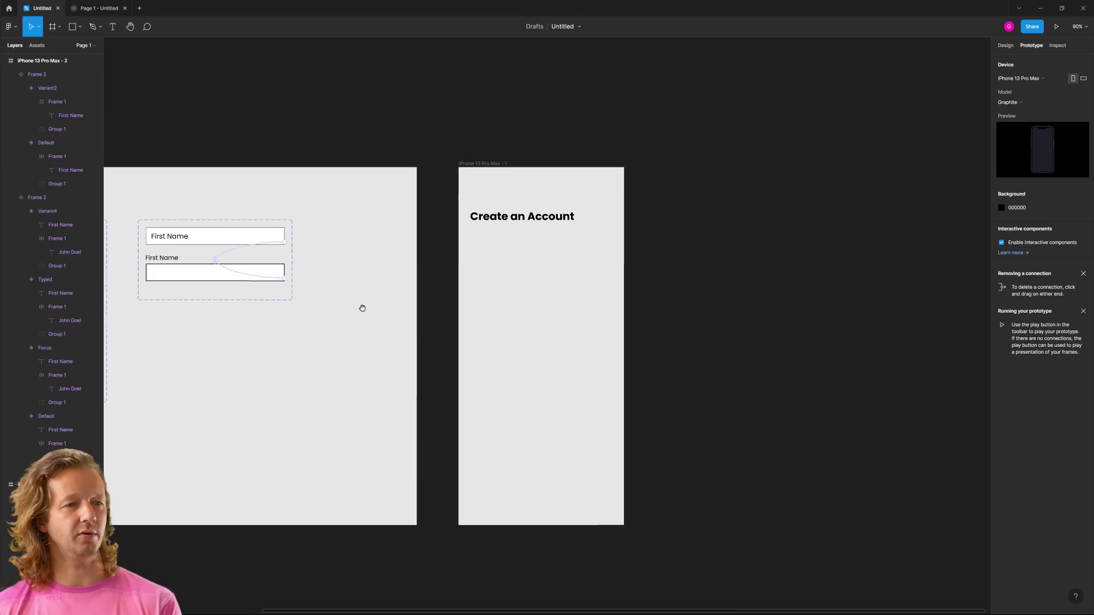
scroll(530, 300, up, 2)
scroll(532, 302, up, 2)
click(36, 45)
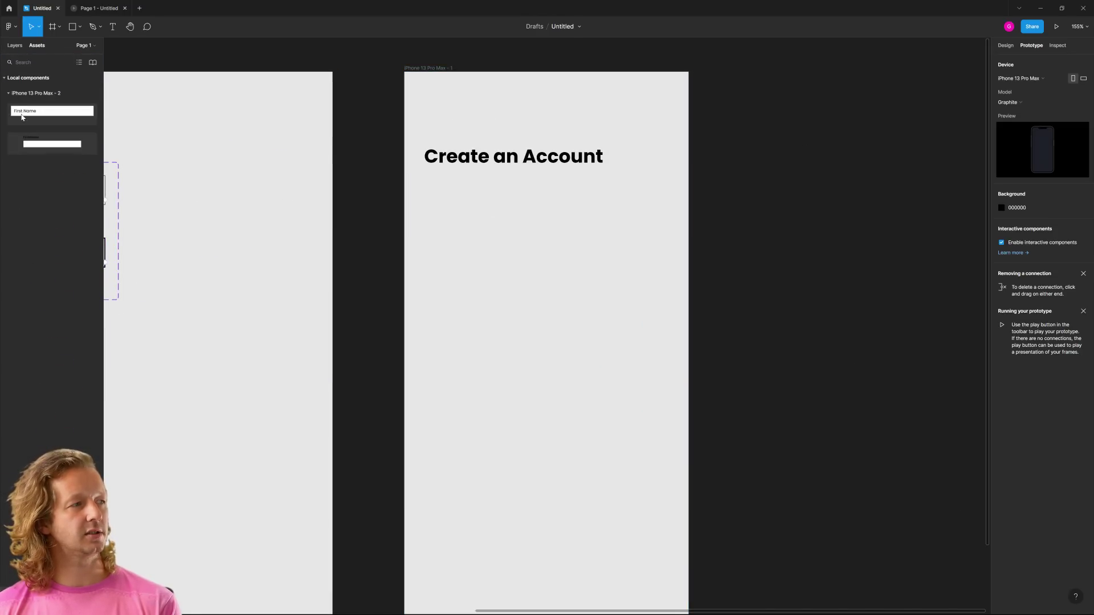
drag(97, 172, 546, 236)
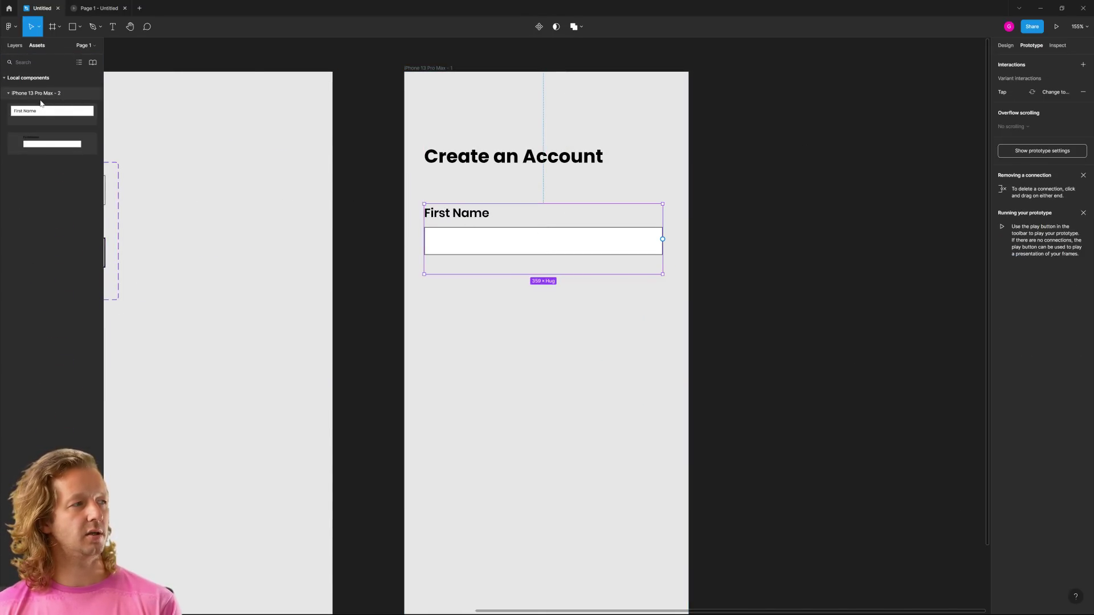
Rename the new two-variant component set as Floating Label
click(9, 94)
click(10, 95)
click(9, 94)
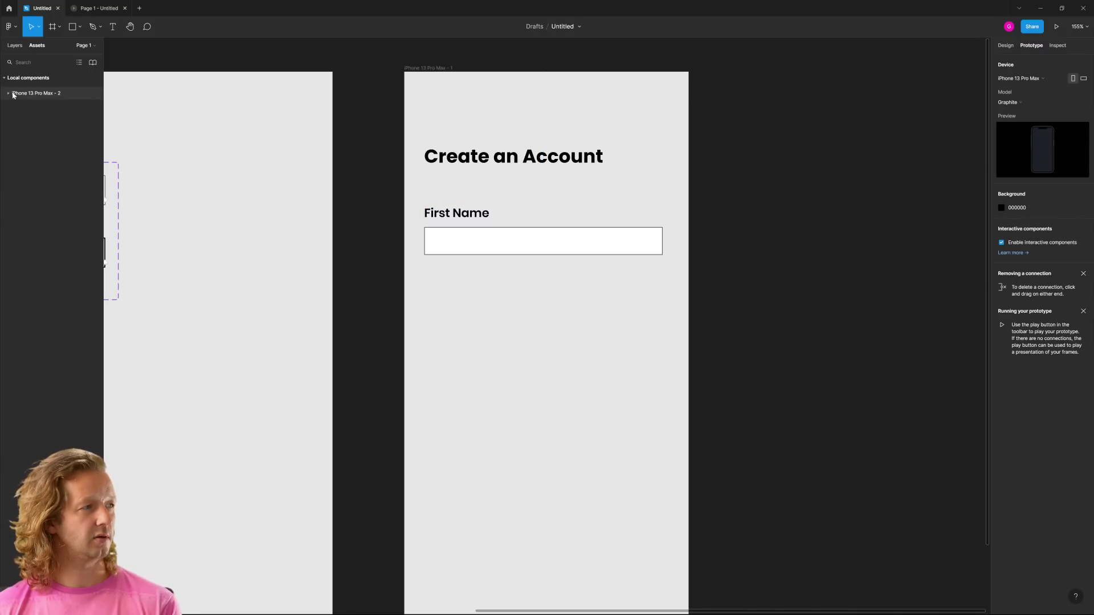
click(159, 237)
scroll(193, 232, left, 8)
click(333, 211)
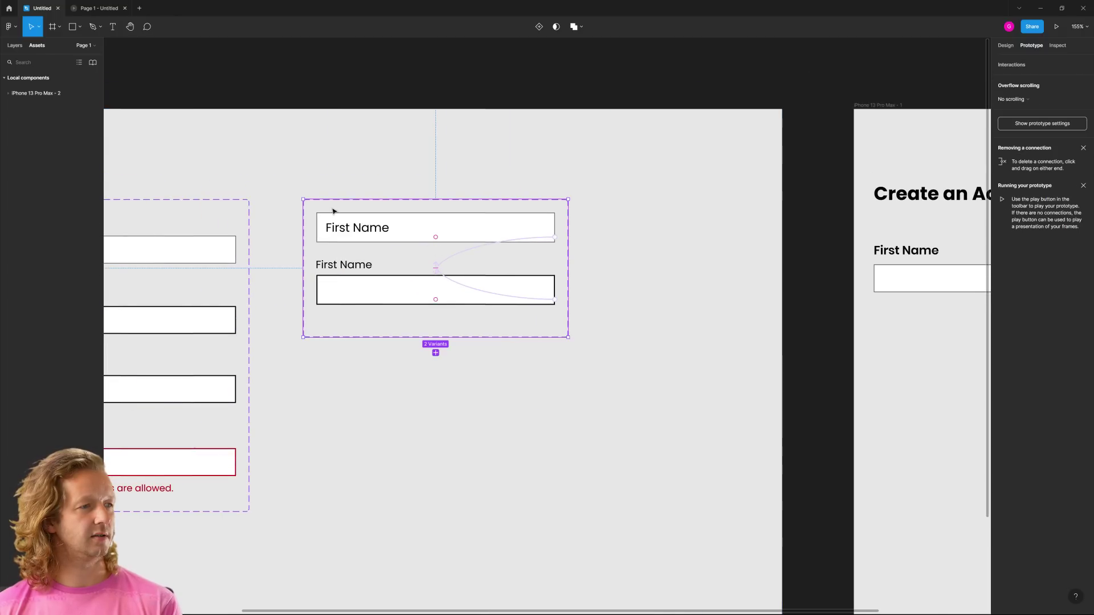
click(1006, 45)
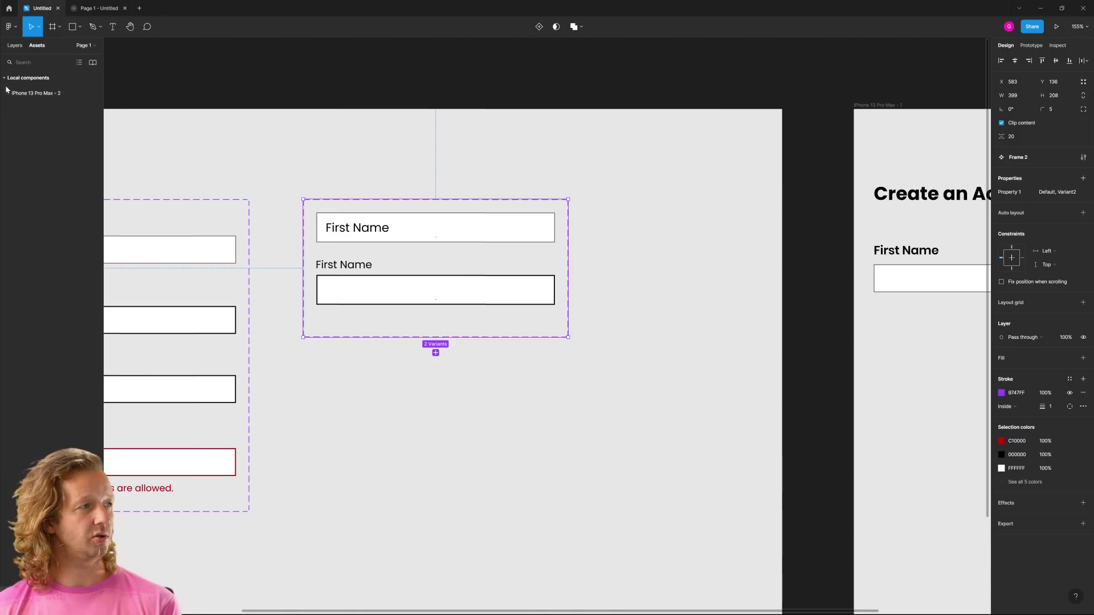
click(15, 45)
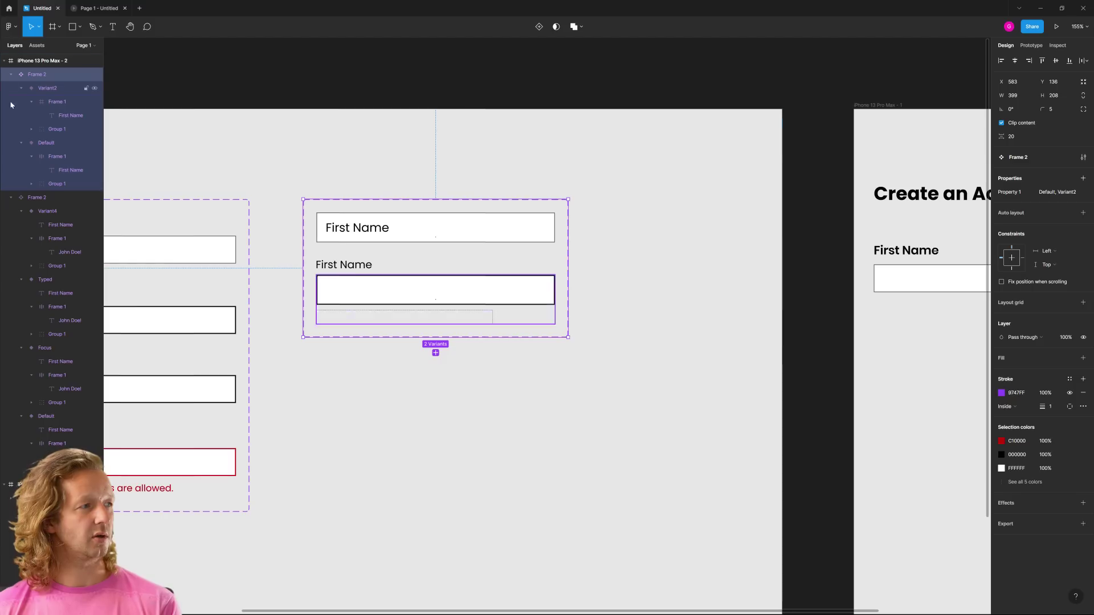
double_click(37, 75)
text(Foc)
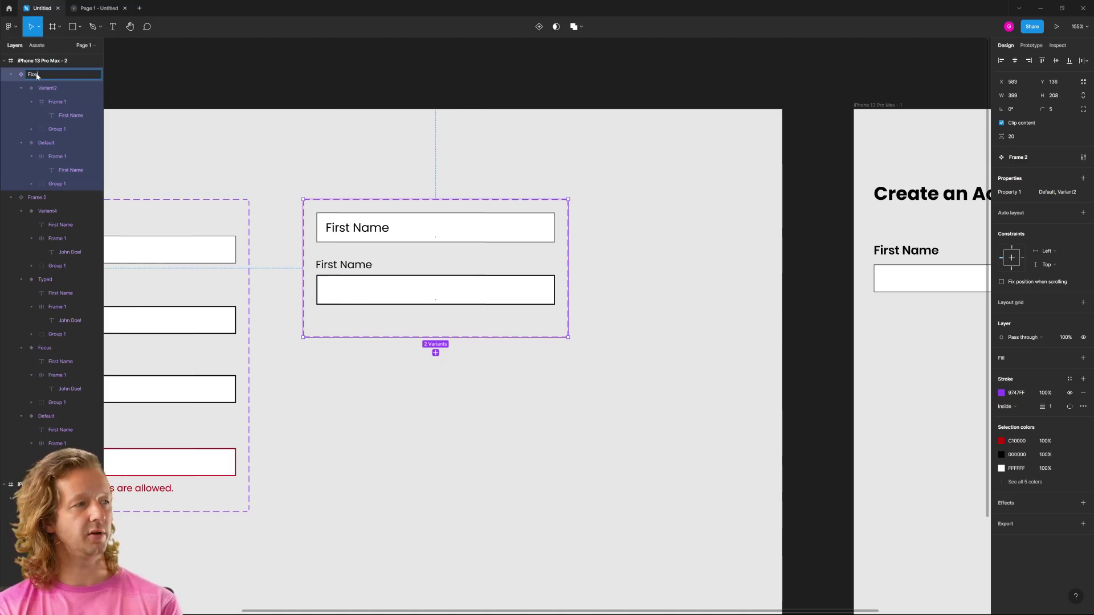
key(Return)
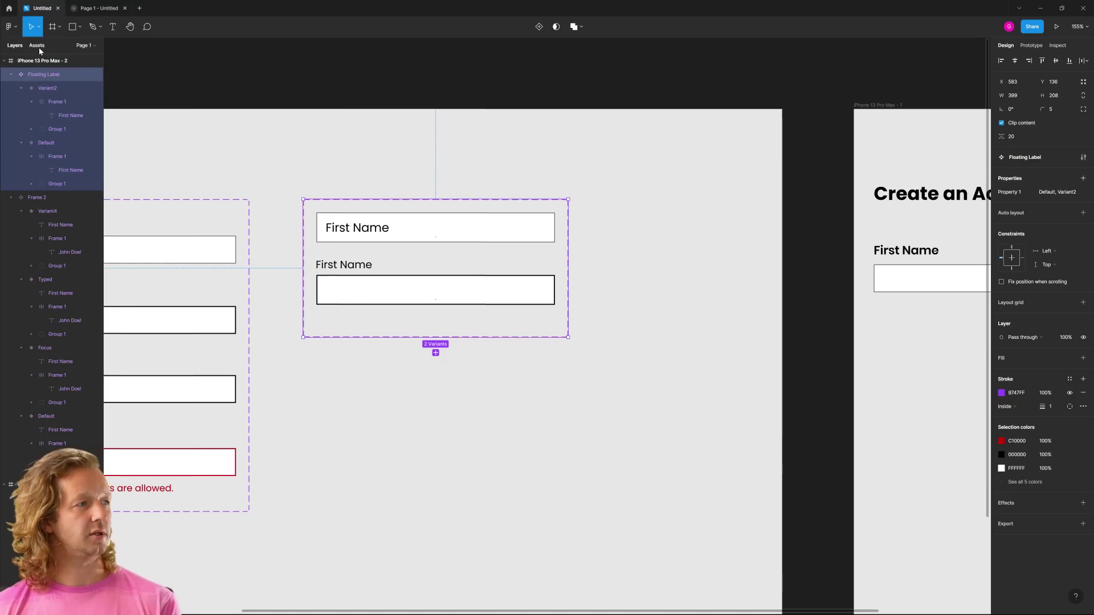
Place a Floating Label instance below the First Name field on the Create an Account screen, at about X 31, Y 350
click(36, 45)
click(9, 94)
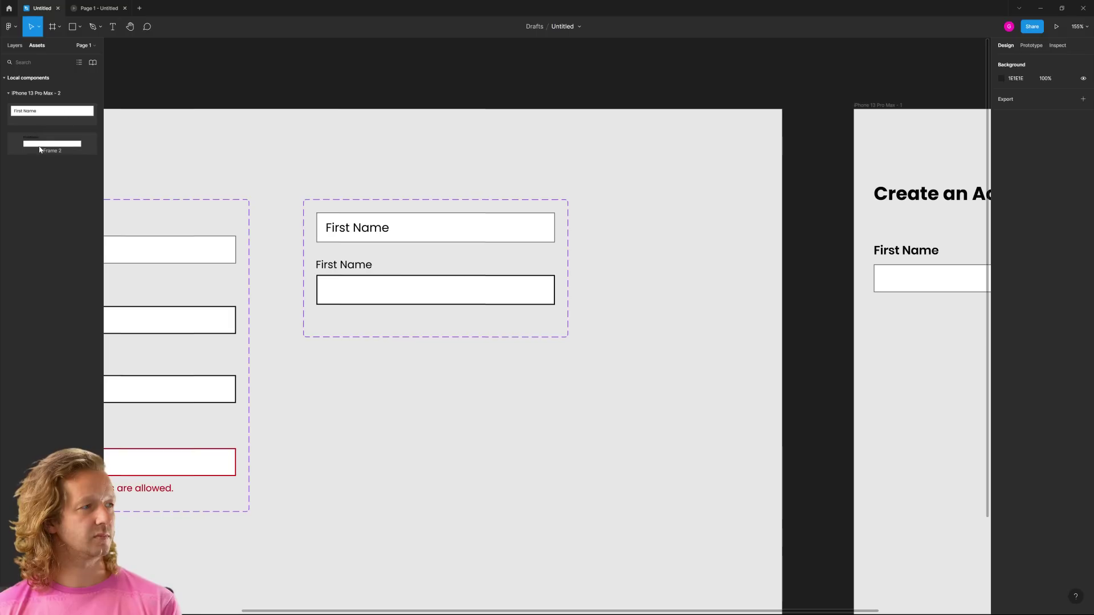
drag(52, 116, 971, 359)
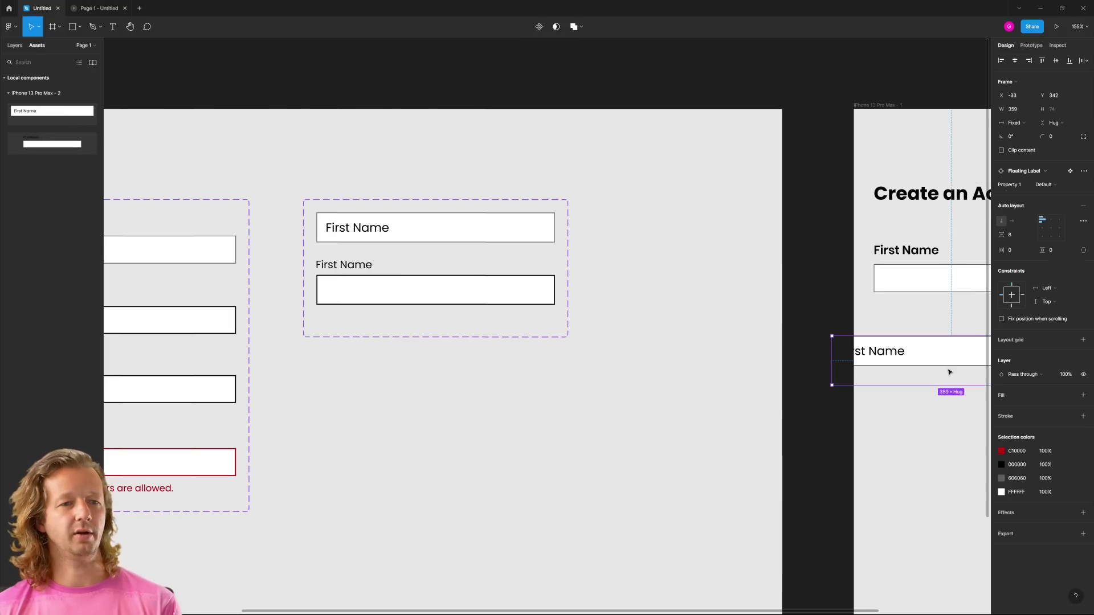
scroll(696, 347, right, 10)
scroll(696, 346, down, 1)
drag(497, 302, 537, 306)
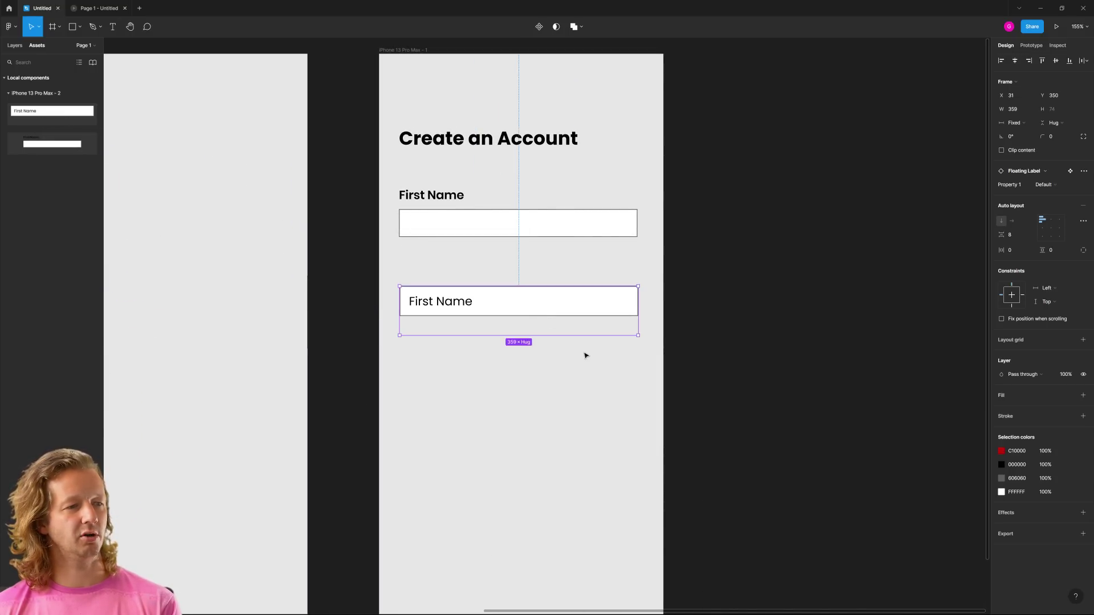
click(583, 357)
scroll(552, 403, right, 2)
scroll(552, 403, up, 1)
Test the floating label field's tap interaction in the prototype preview and return to the design file
click(97, 8)
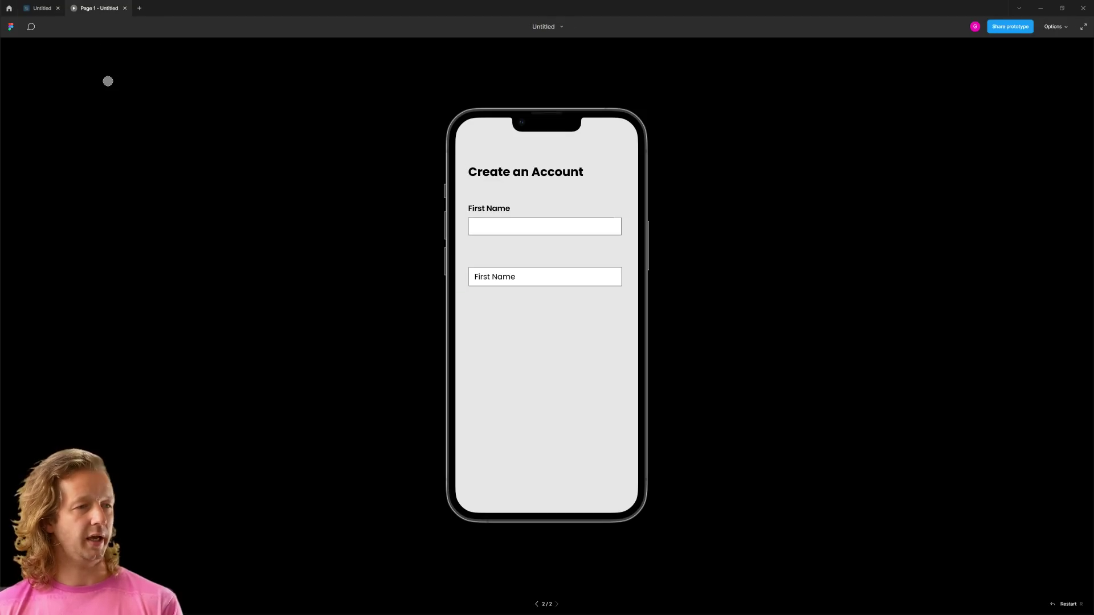
click(533, 275)
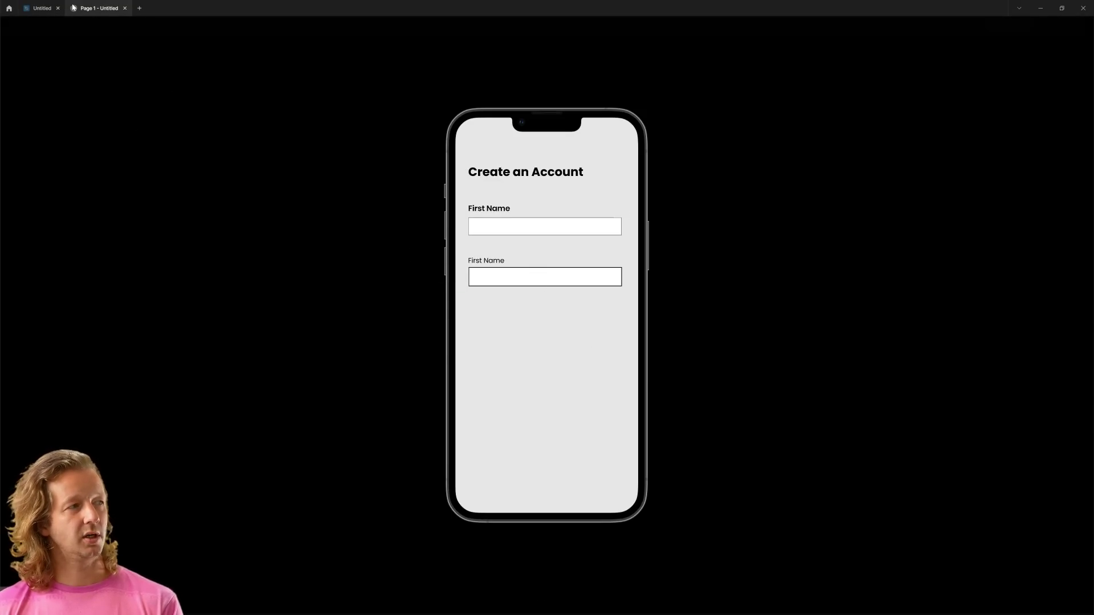
click(41, 8)
Set the animation to Smart animate on both tap interactions between the Floating Label set's Default and Variant2
click(472, 336)
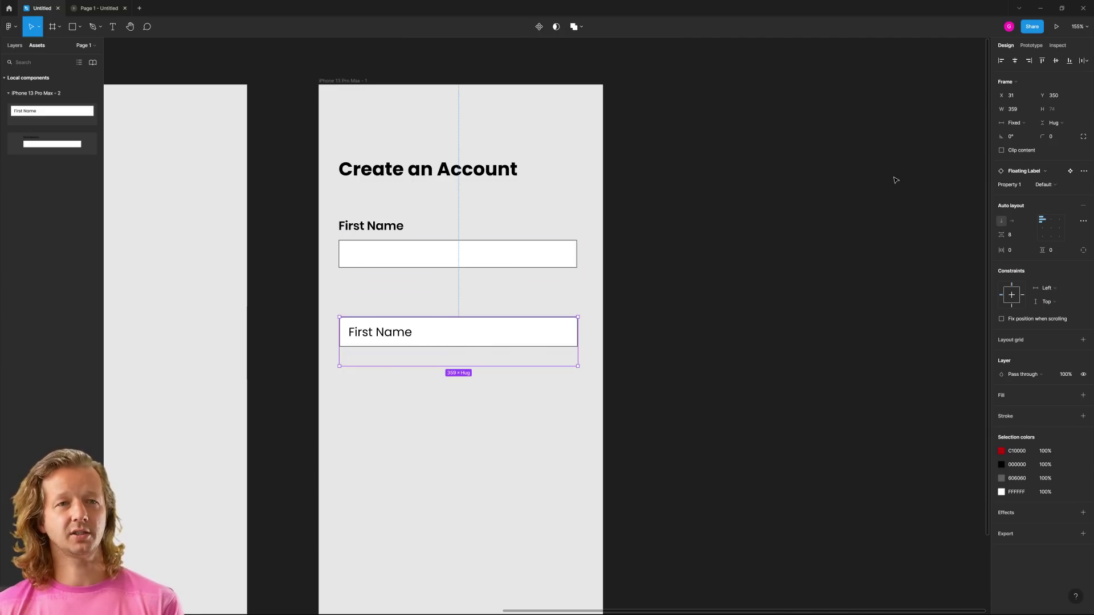
click(1024, 50)
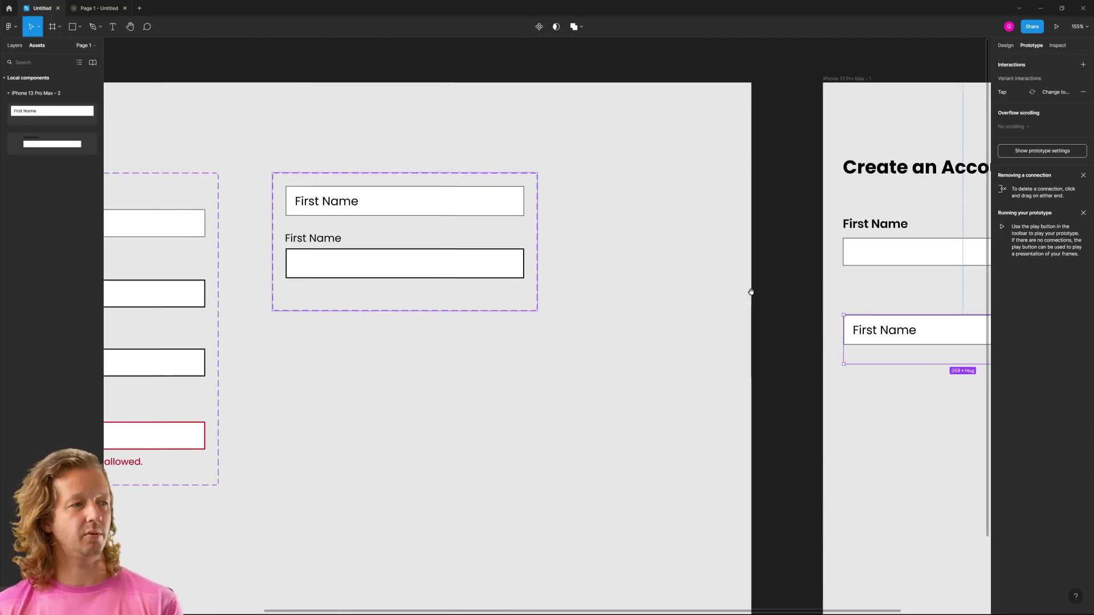
click(501, 212)
click(913, 218)
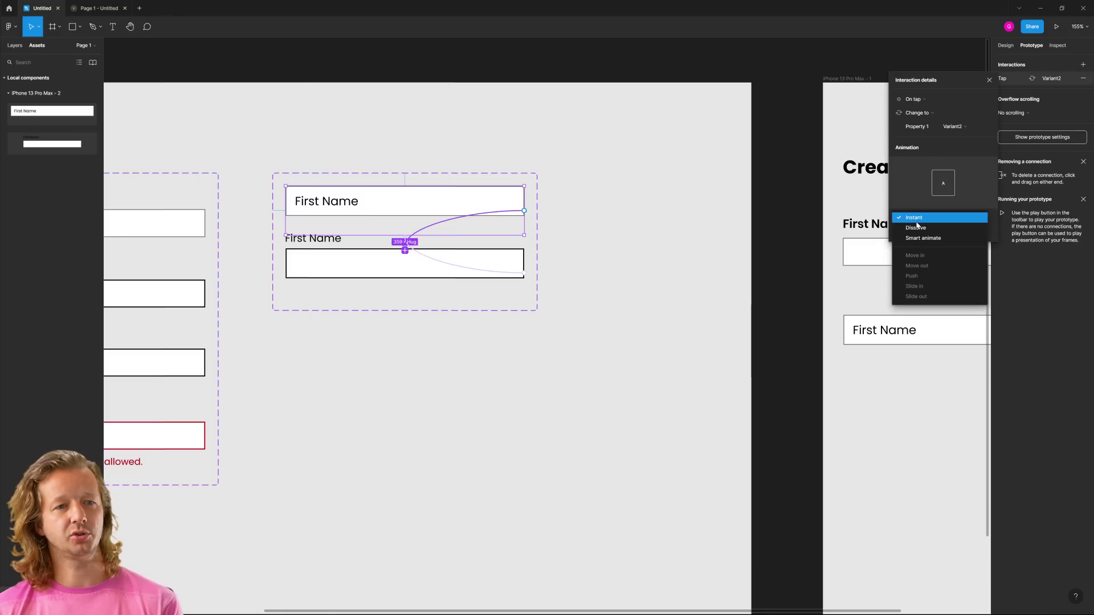
click(918, 245)
click(497, 257)
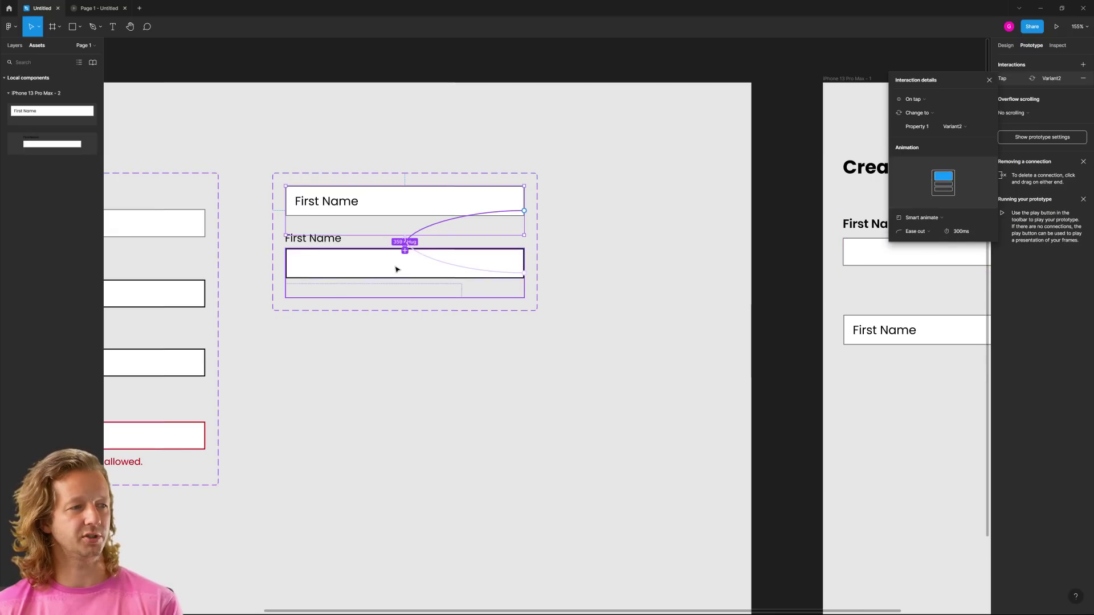
click(458, 267)
click(921, 220)
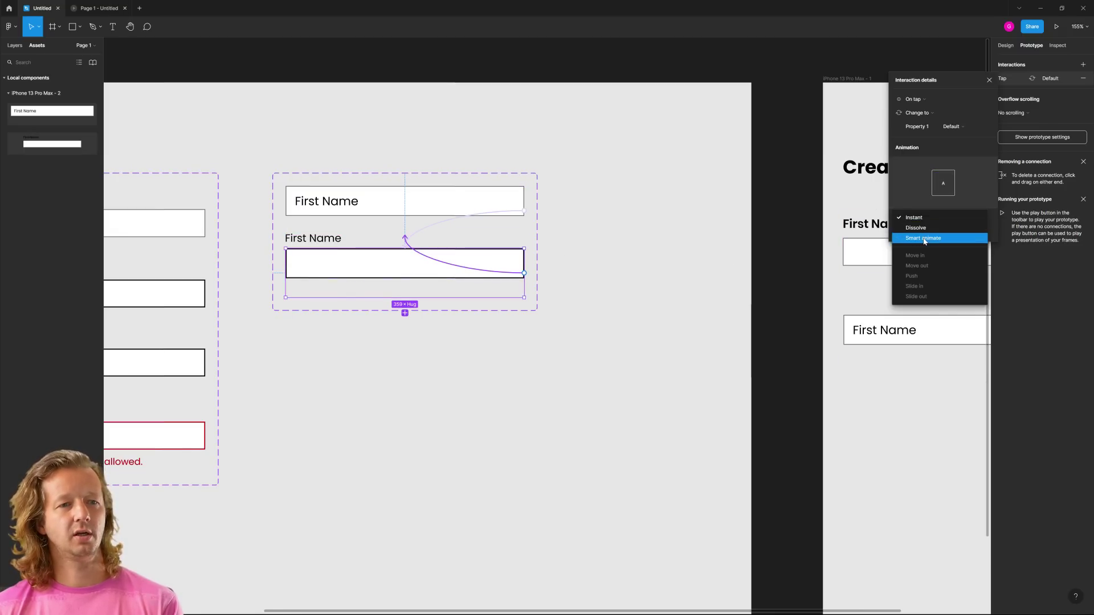
click(919, 242)
Test the floating label field in the prototype preview, switching it repeatedly between its two states
click(86, 8)
click(533, 271)
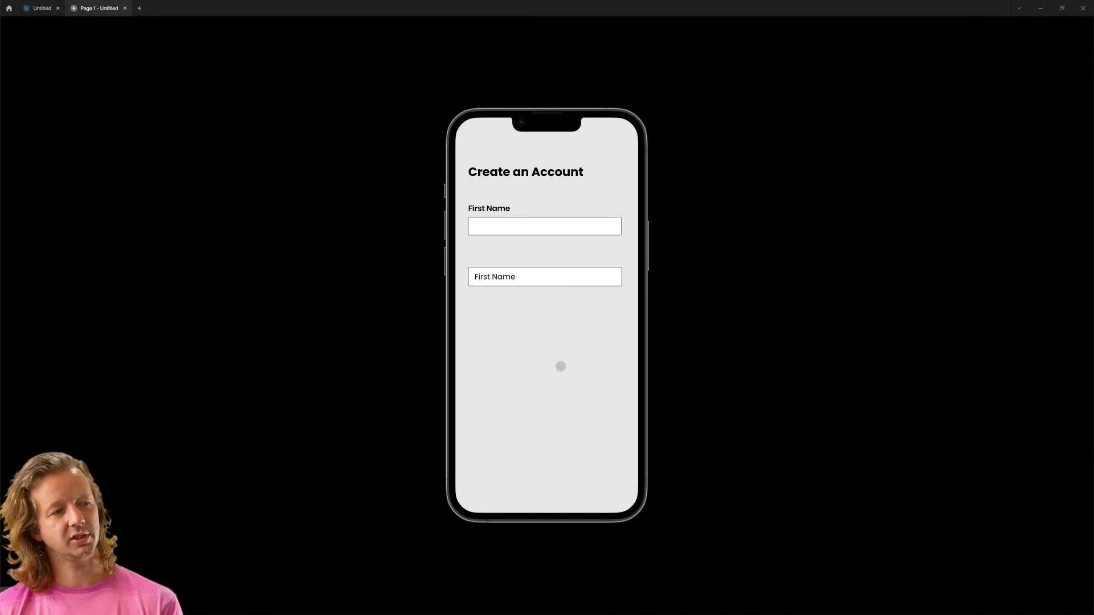
click(530, 274)
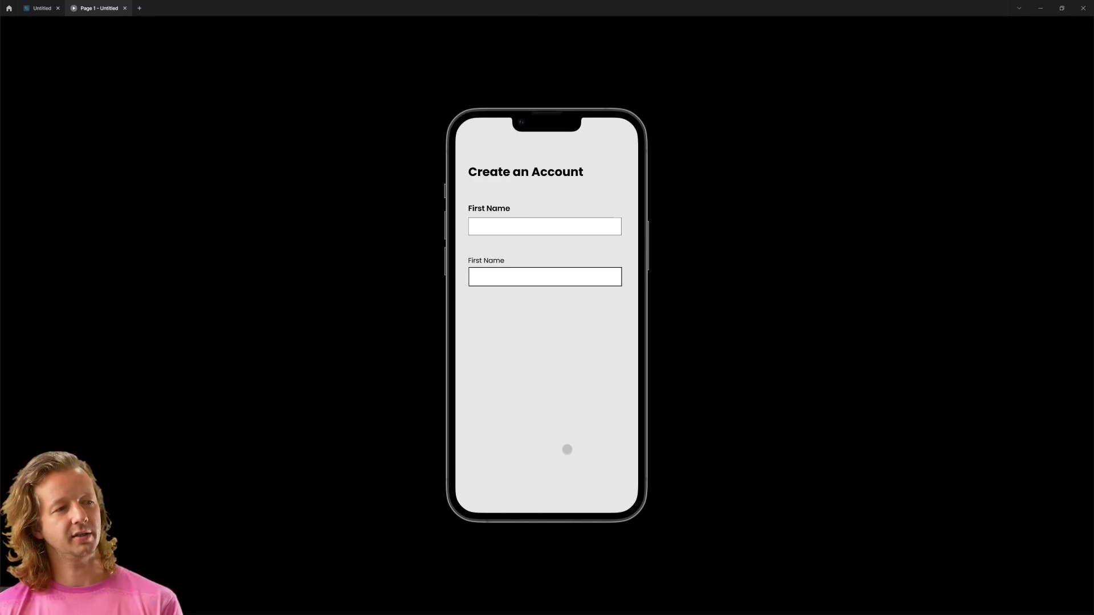
click(559, 371)
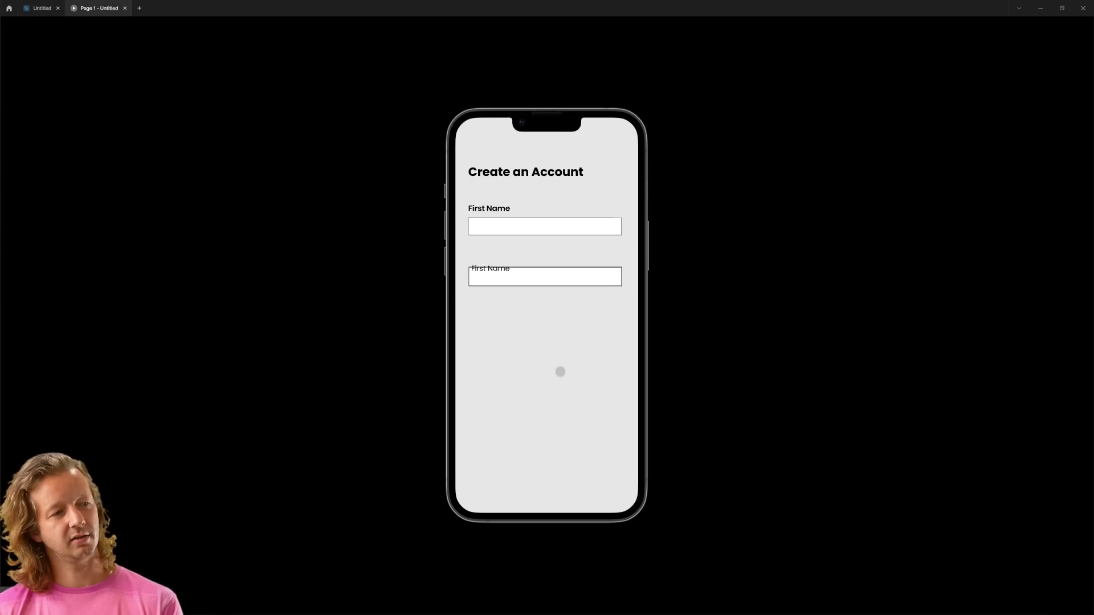
click(556, 276)
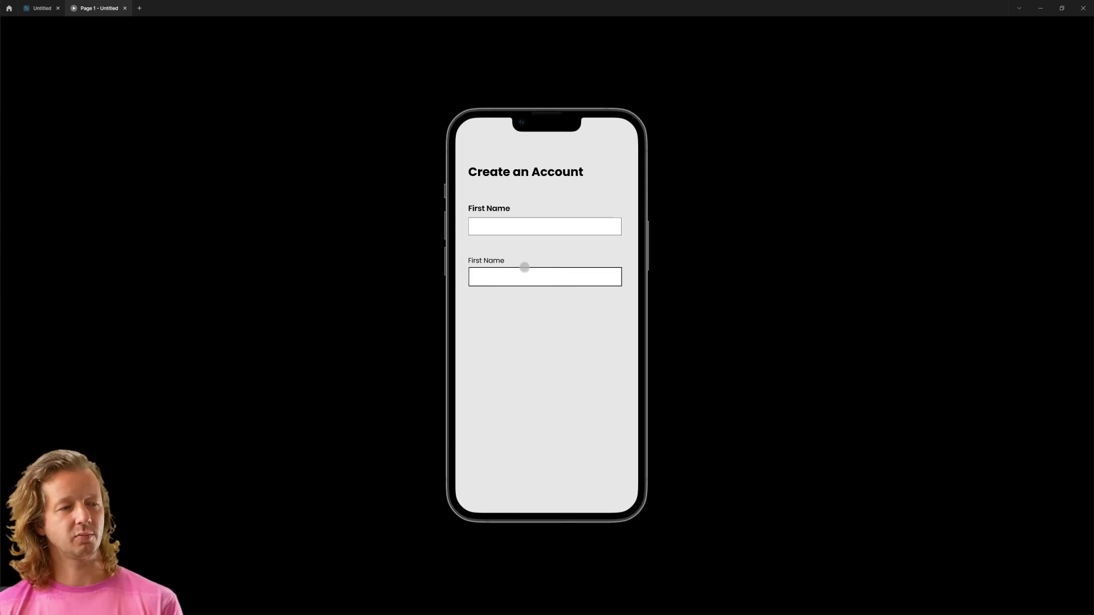
click(581, 327)
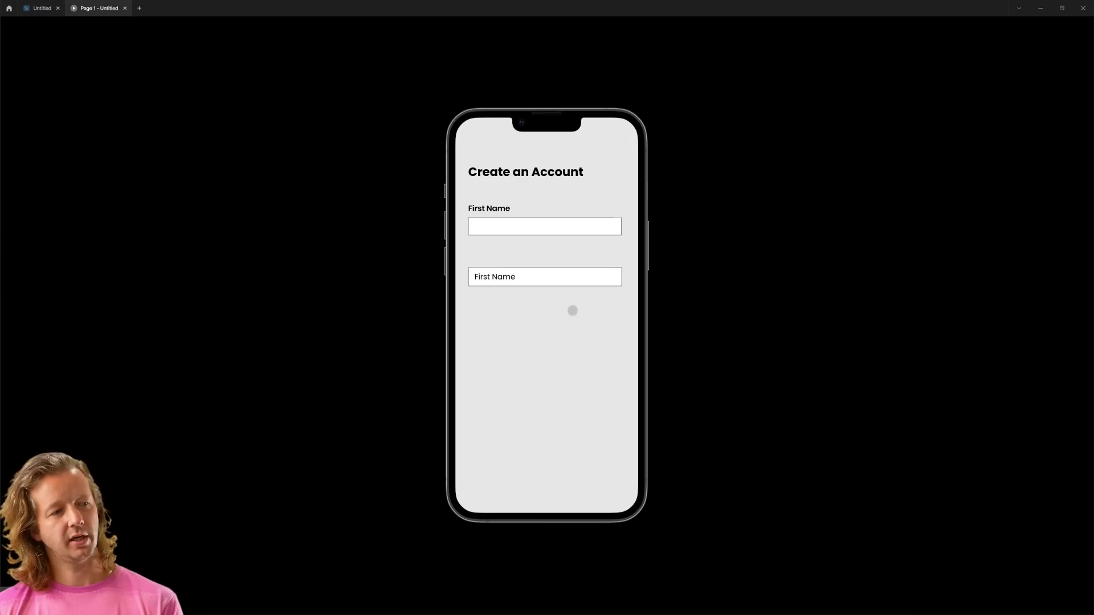
click(558, 277)
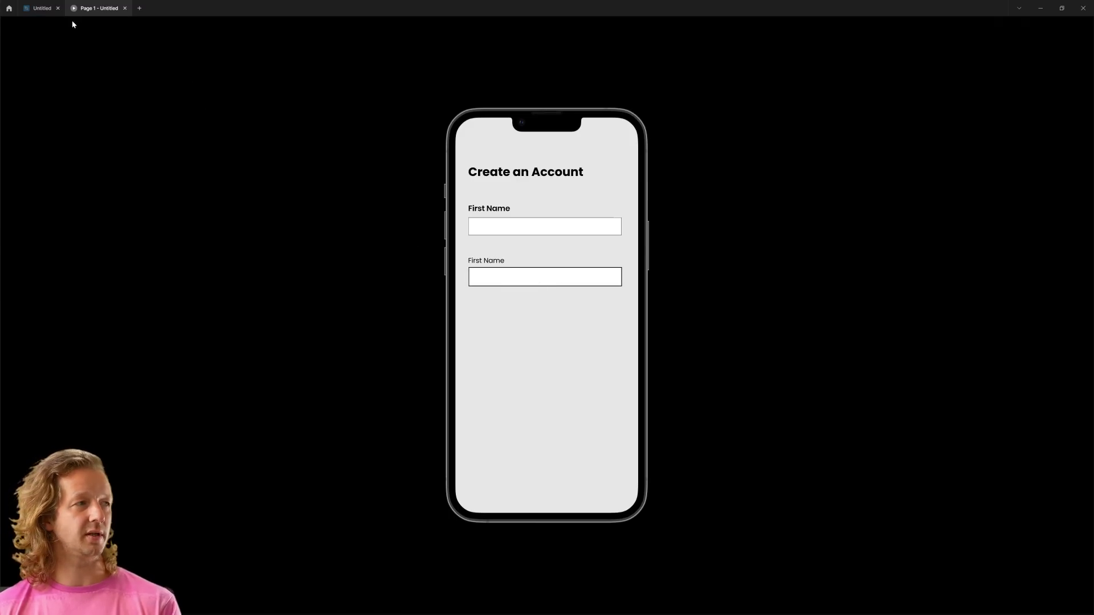
Delete the Floating Label instance from the Create an Account screen
click(41, 8)
click(604, 227)
scroll(518, 335, down, 5)
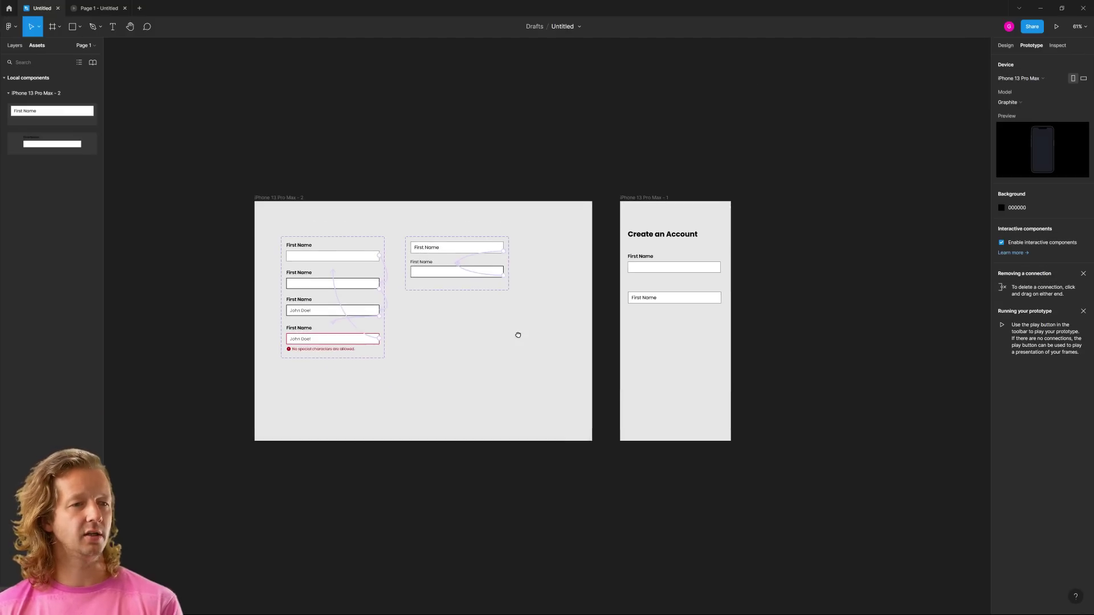
scroll(518, 335, right, 5)
click(534, 284)
key(Delete)
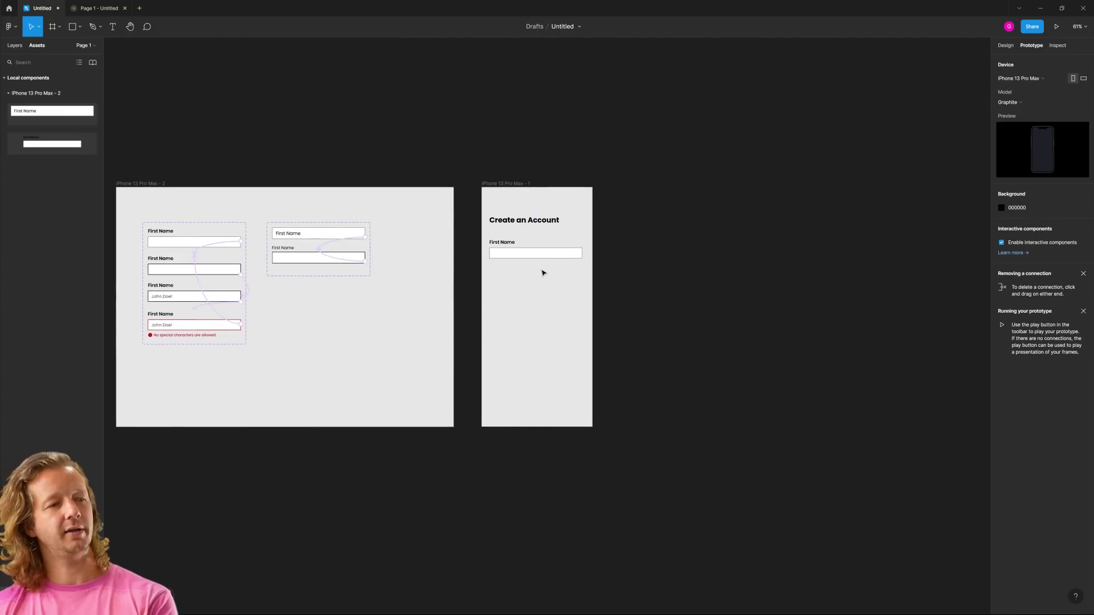
Duplicate the First Name field on the Create an Account screen and place the copy directly below the original
scroll(576, 257, up, 5)
click(473, 243)
drag(473, 244, 469, 314)
click(637, 298)
Change the duplicated field's label to Email Address and move the field slightly closer to the First Name field
double_click(418, 289)
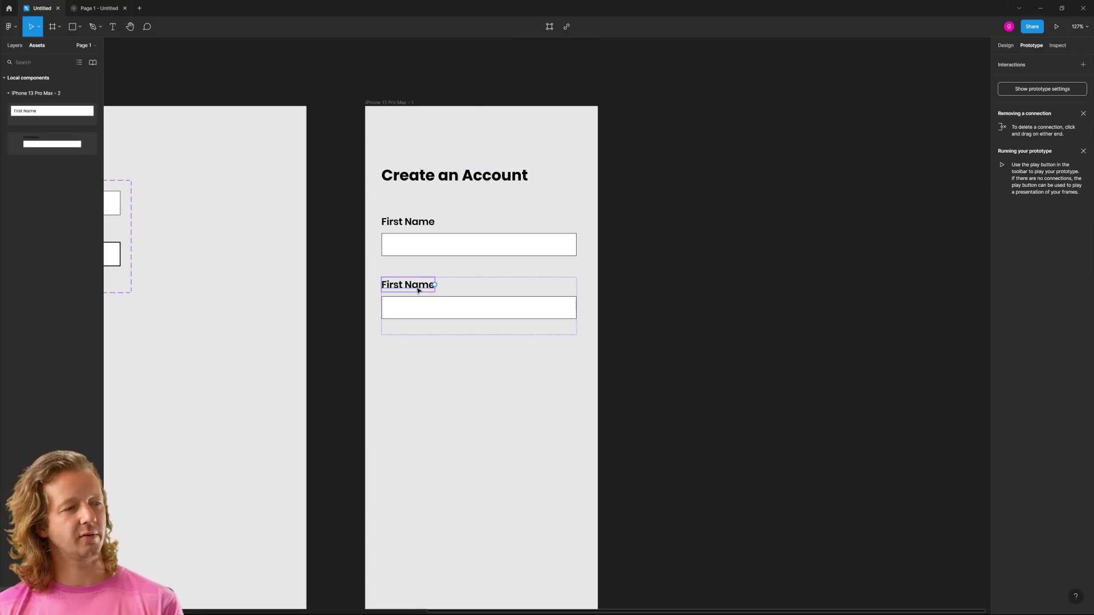
double_click(417, 288)
text(Email A)
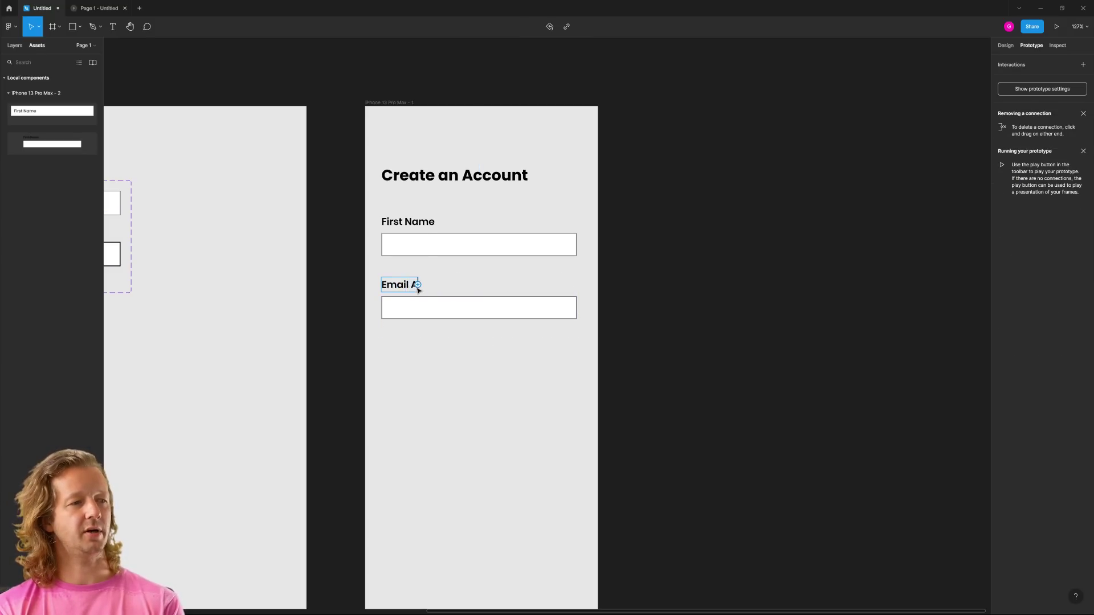
text(ddress)
click(489, 298)
drag(489, 298, 499, 306)
click(542, 380)
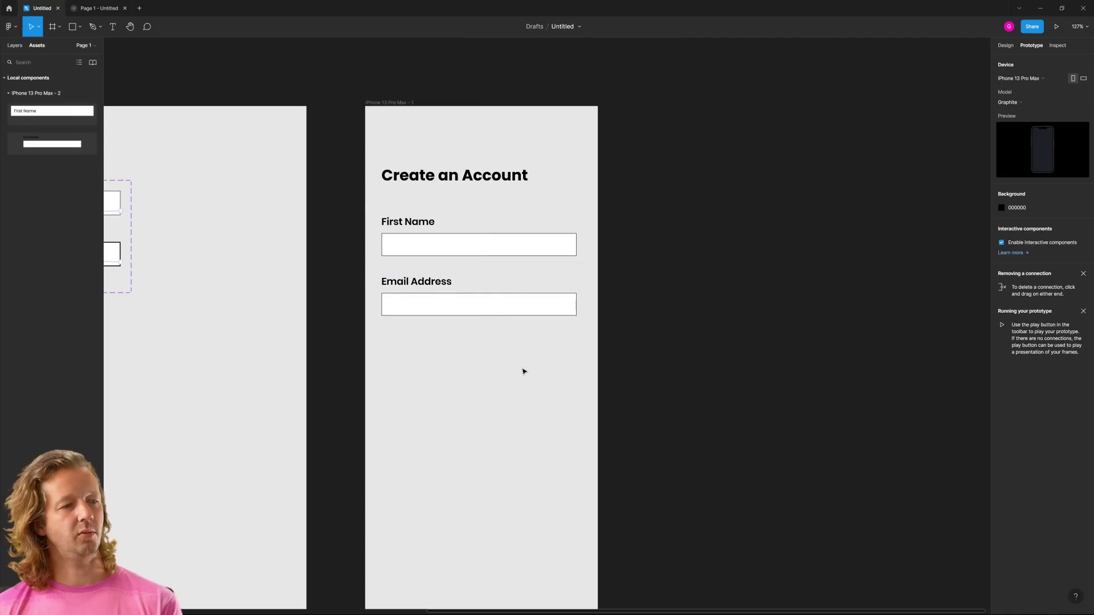
drag(495, 363, 526, 354)
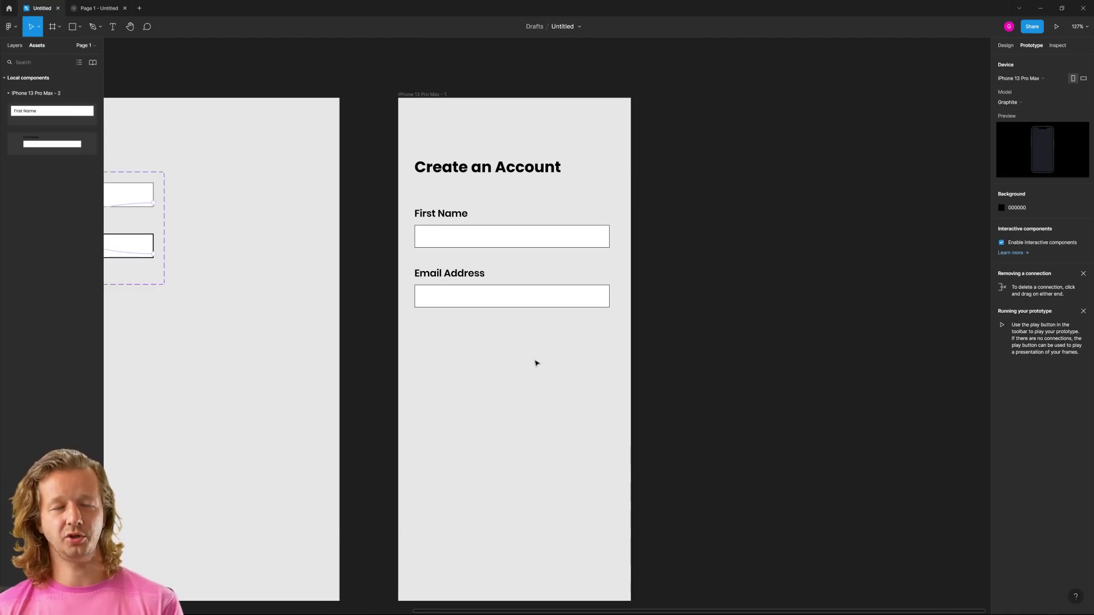
click(451, 227)
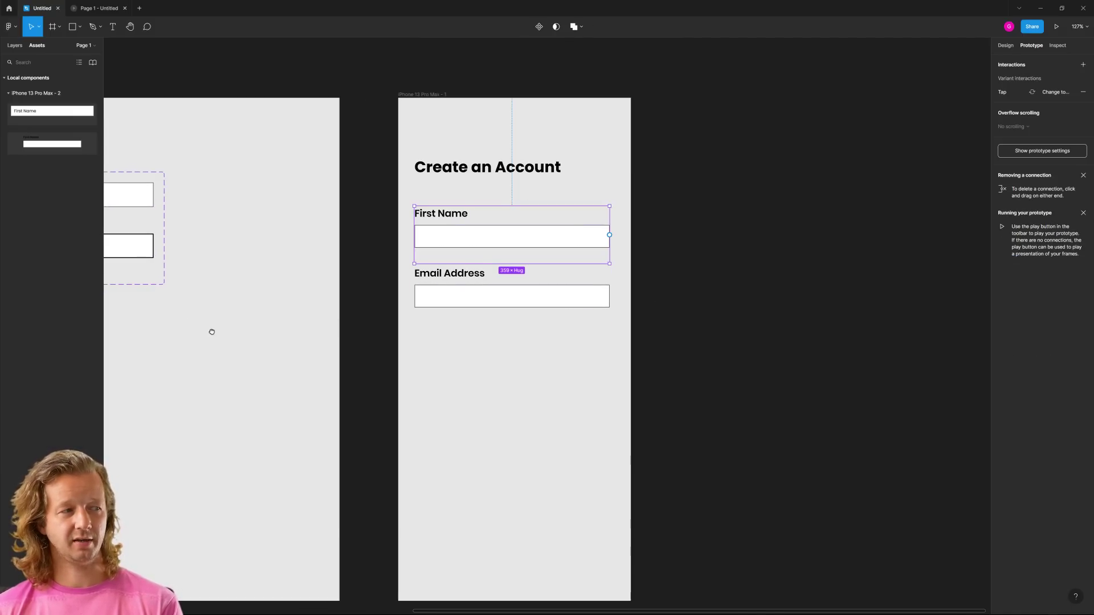
scroll(212, 331, left, 9)
scroll(599, 339, right, 9)
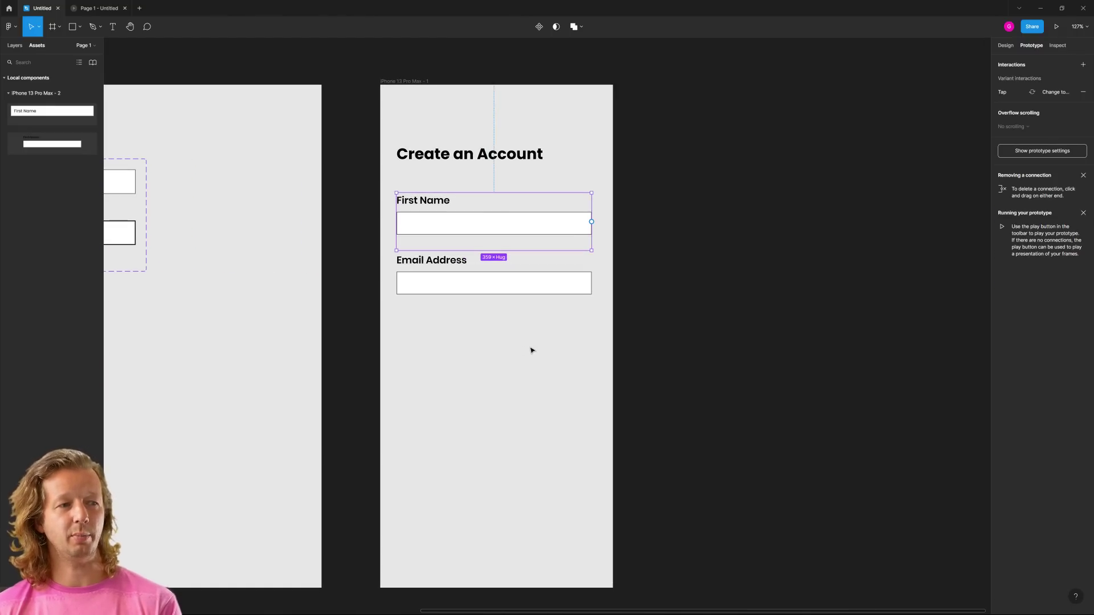
click(530, 349)
Add a "Create Account" text label below the Email Address field on the Create an Account screen
click(80, 27)
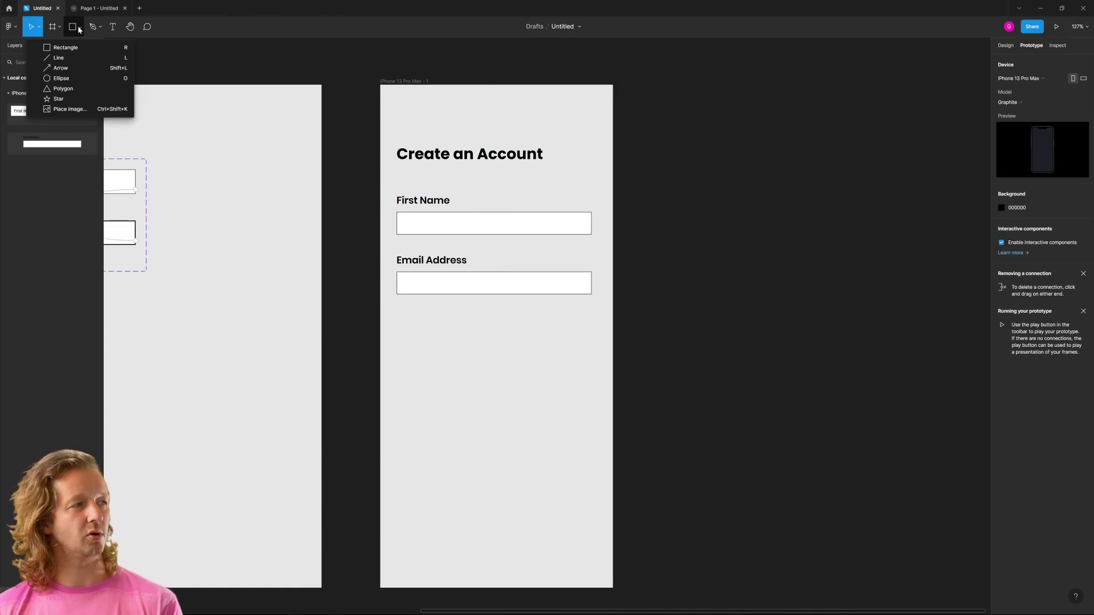
click(114, 28)
click(514, 331)
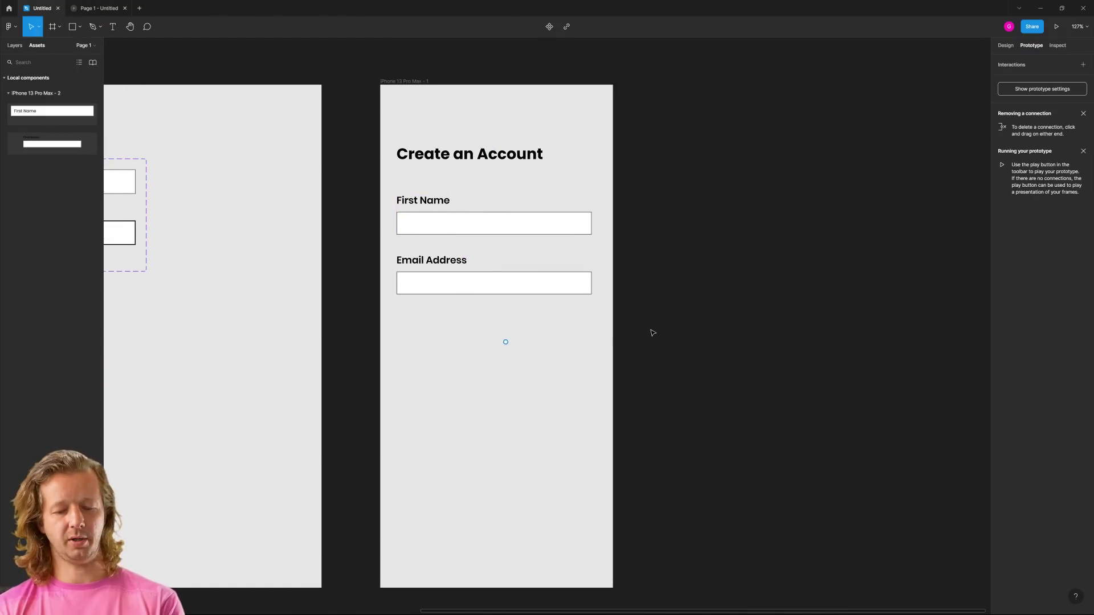
text(Create Account)
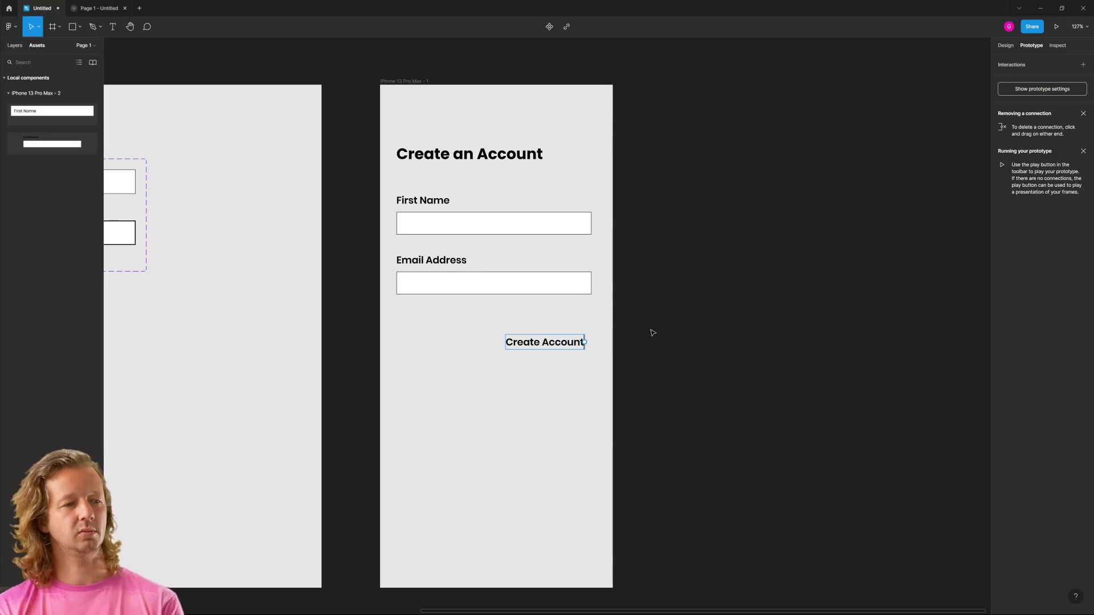
key(Escape)
Draw a button rectangle about 177 × 50 over the Create Account label and send it behind the text
scroll(603, 320, up, 5)
click(498, 422)
drag(498, 422, 603, 381)
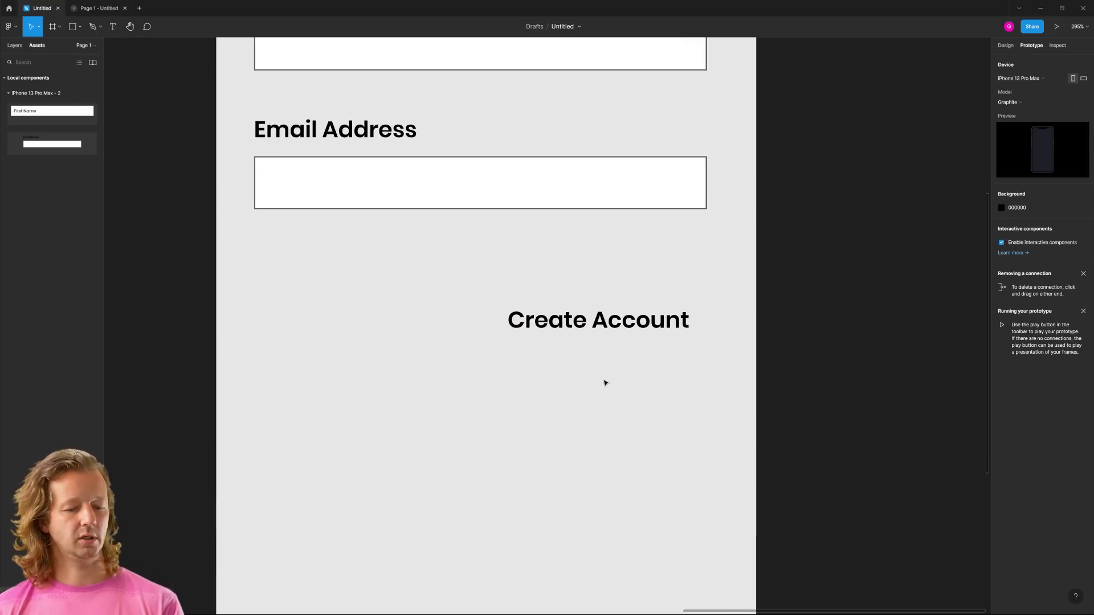
key(r)
mouse_move(707, 286)
mouse_down()
mouse_move(476, 336)
mouse_move(483, 349)
mouse_up()
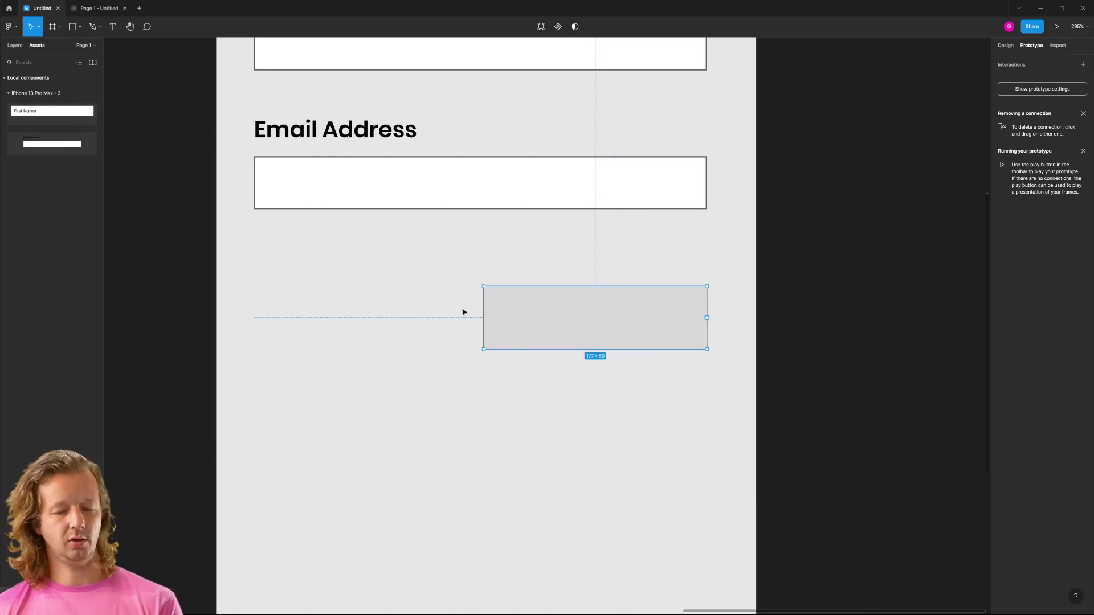
key(ctrl+bracketleft)
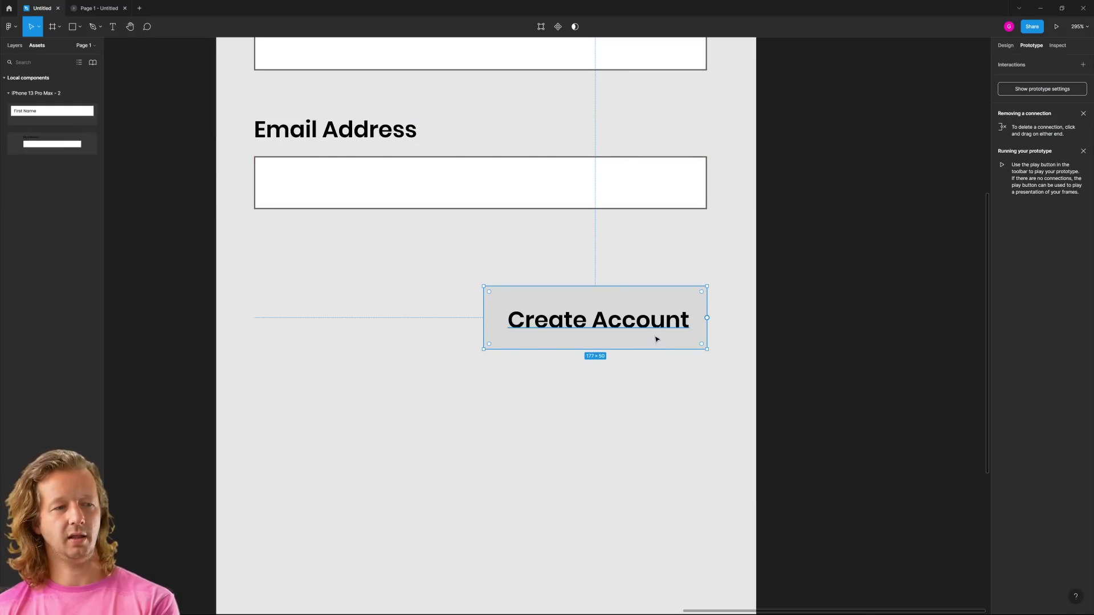
Shift the button rectangle slightly up and left, and nudge the Create Account label to X 227, Y 458 to center it on the rectangle
click(1005, 46)
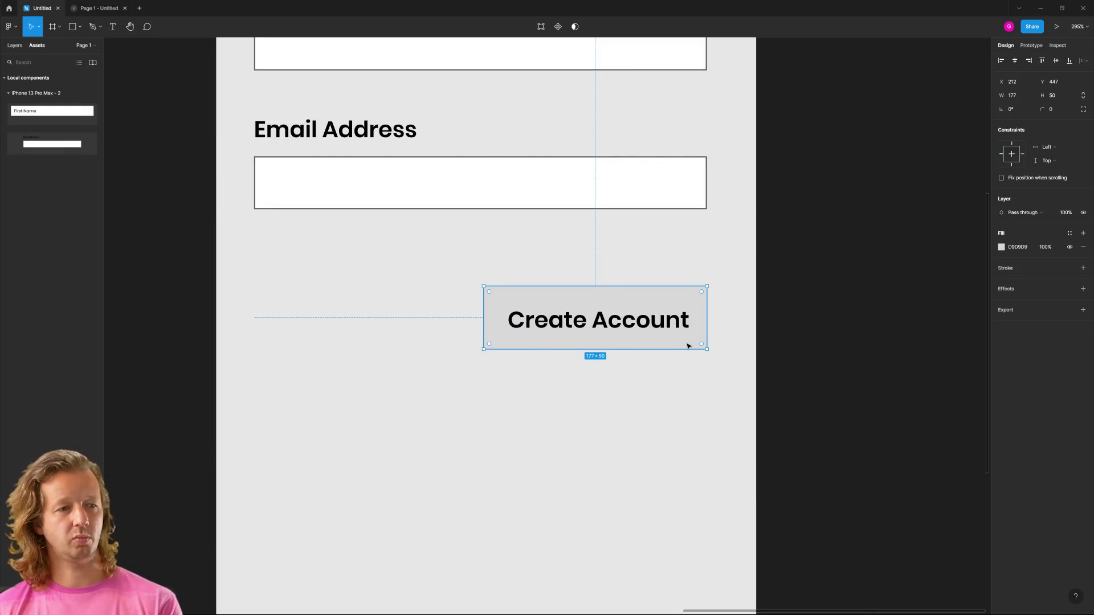
drag(655, 325, 652, 322)
click(654, 324)
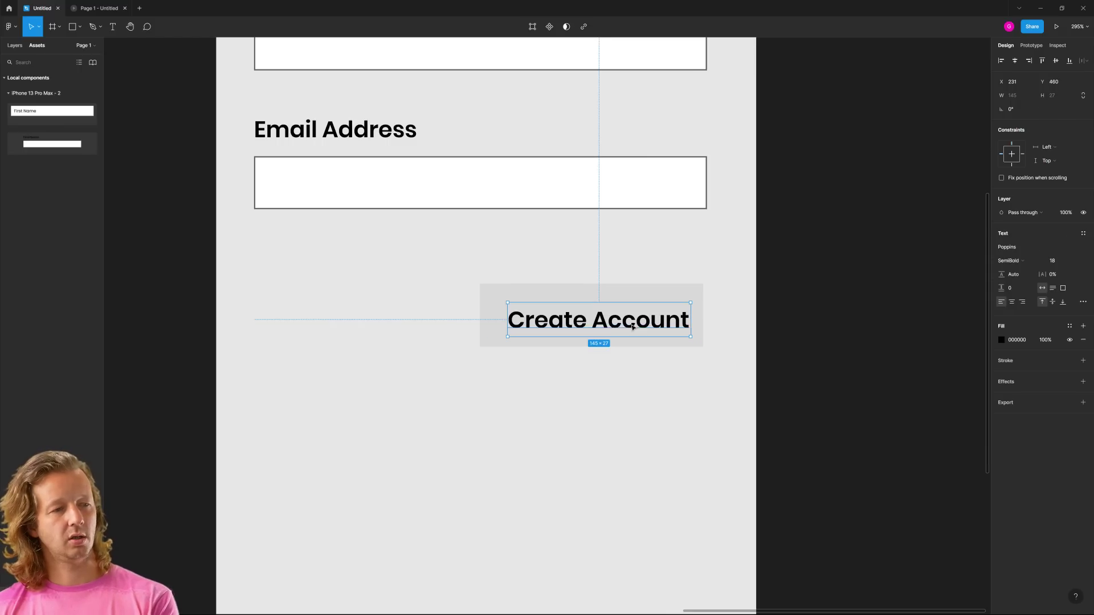
key(Left)
key(Left)
key(Left)
key(Left)
key(Up)
key(Up)
Search the Iconify plugin for "right" and import the akar-icons circle-chevron-right-fill icon
right_click(851, 282)
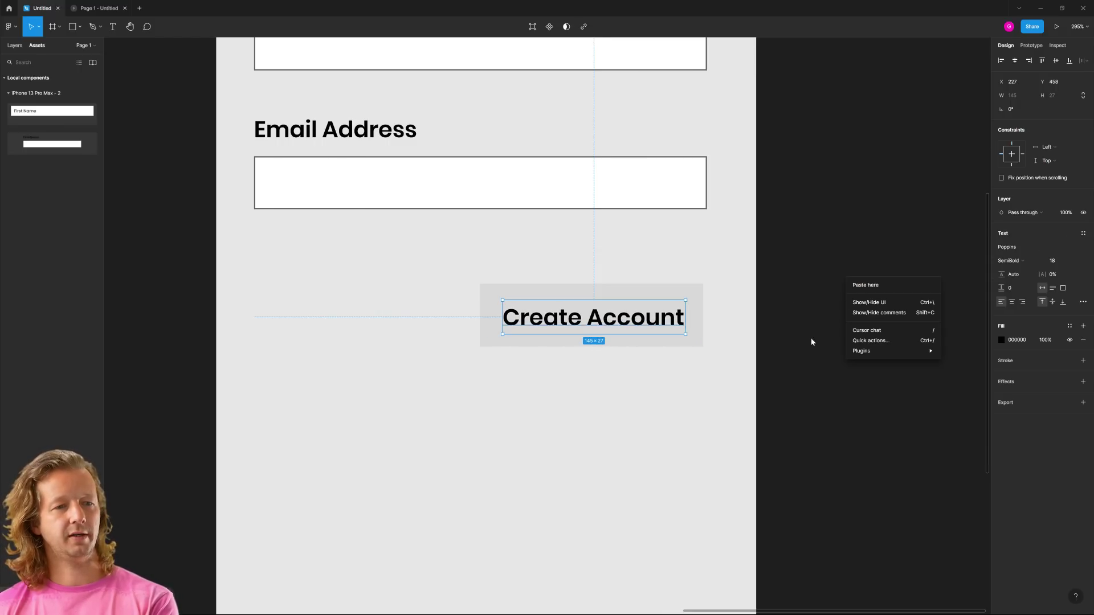
mouse_move(858, 350)
mouse_move(977, 226)
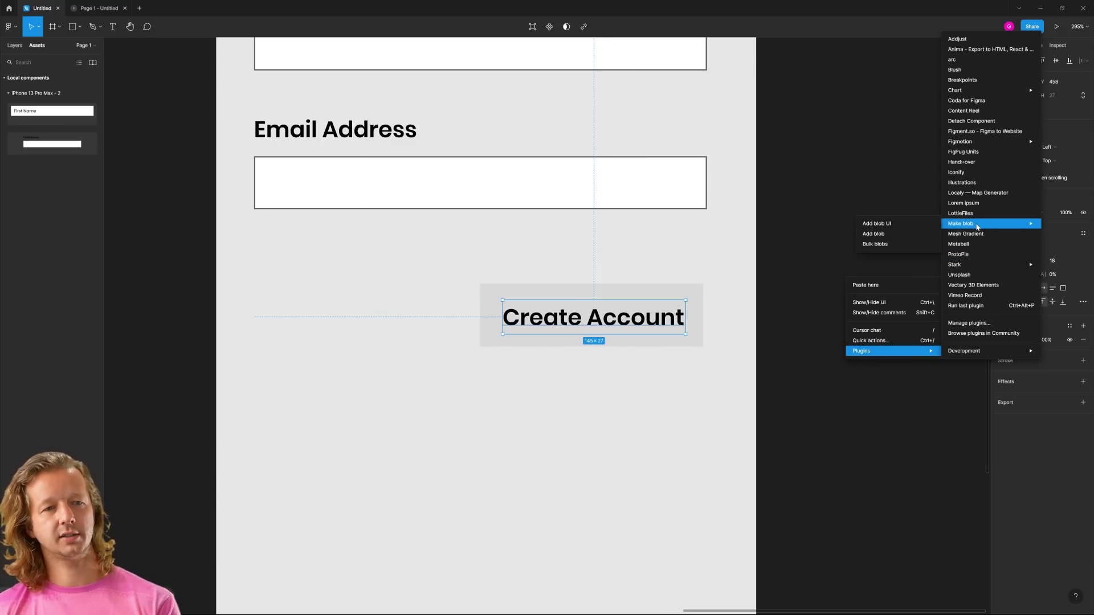
click(969, 172)
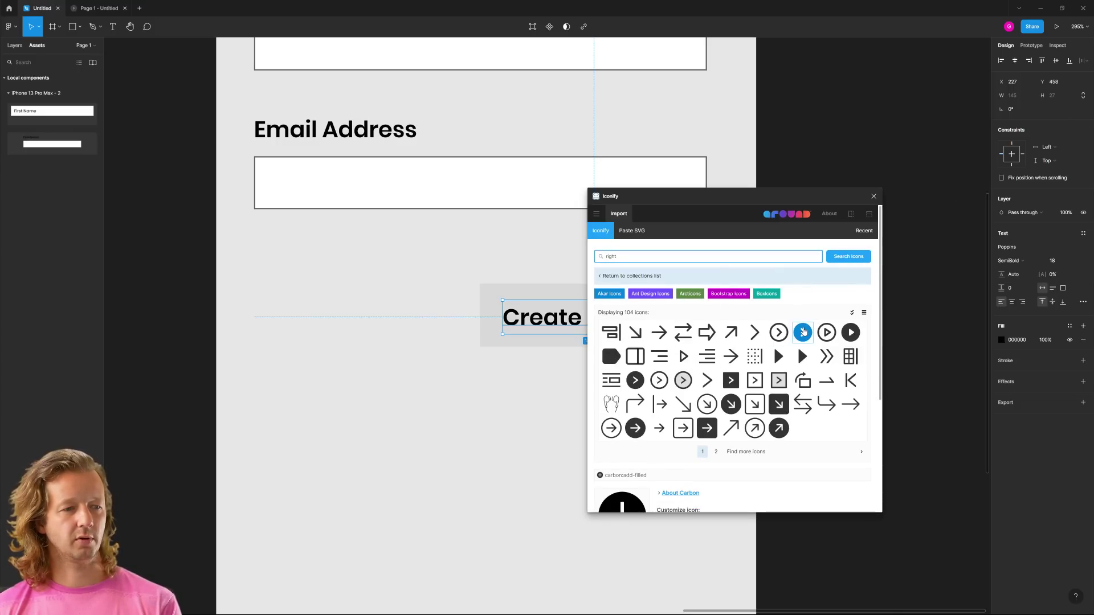
click(803, 333)
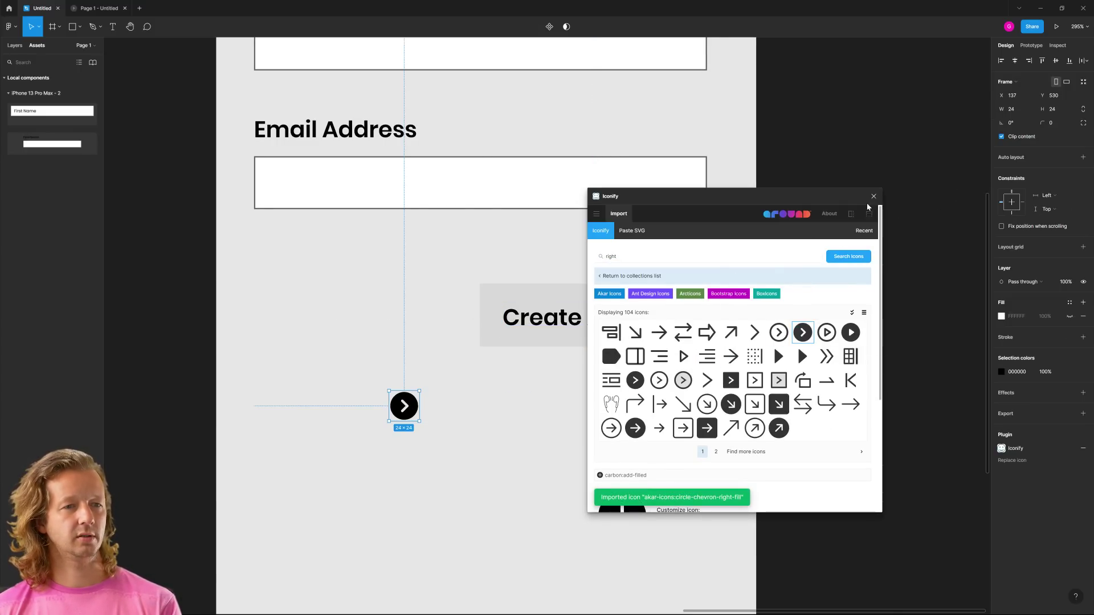
click(873, 196)
Widen the button rectangle leftward to about 216 and move the Create Account label left to make room for an icon
click(484, 317)
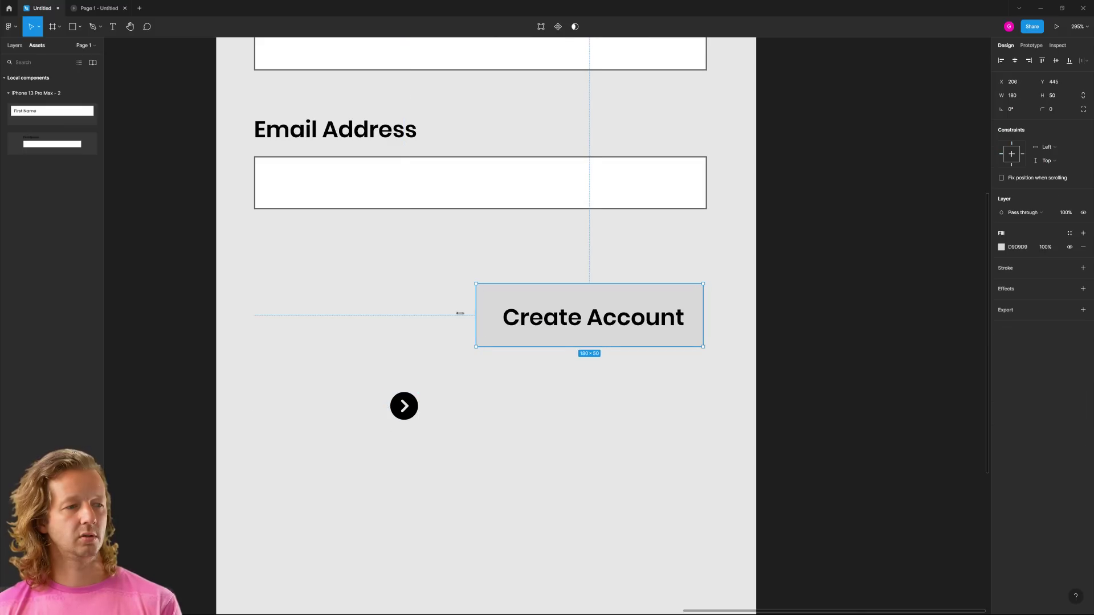
drag(460, 313, 414, 313)
double_click(544, 329)
mouse_move(544, 329)
mouse_down()
mouse_move(515, 324)
mouse_move(544, 320)
mouse_up()
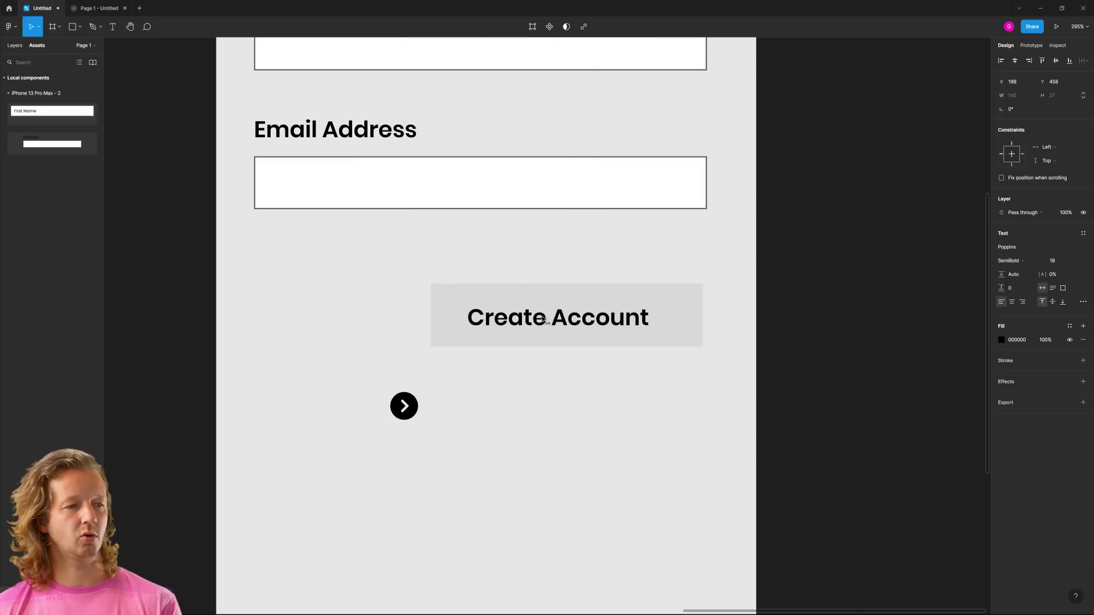
Place the chevron icon beside the Create Account label inside the button and trim the rectangle to about 206 × 49
click(406, 407)
drag(406, 406, 610, 317)
click(619, 321)
click(621, 340)
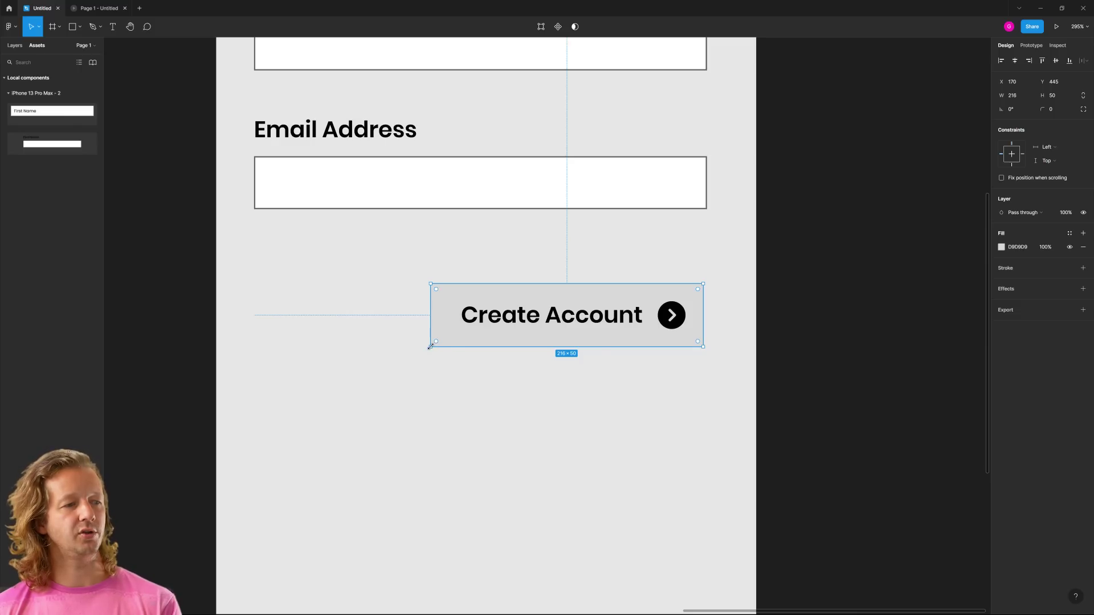
drag(430, 346, 444, 346)
click(611, 374)
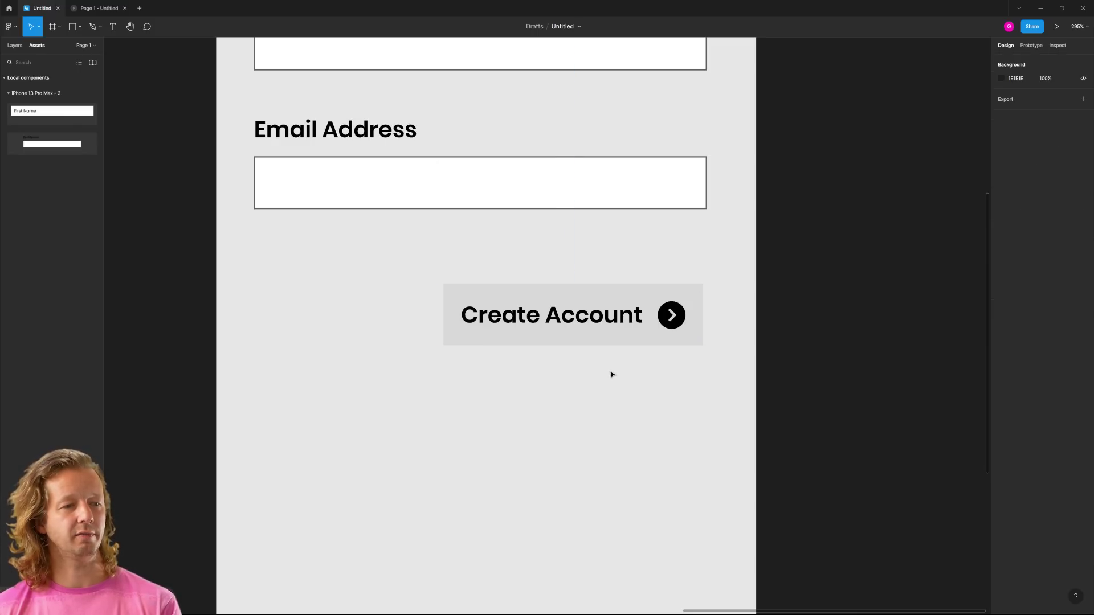
scroll(596, 432, down, 3)
scroll(599, 456, up, 2)
scroll(603, 518, down, 3)
scroll(584, 437, down, 2)
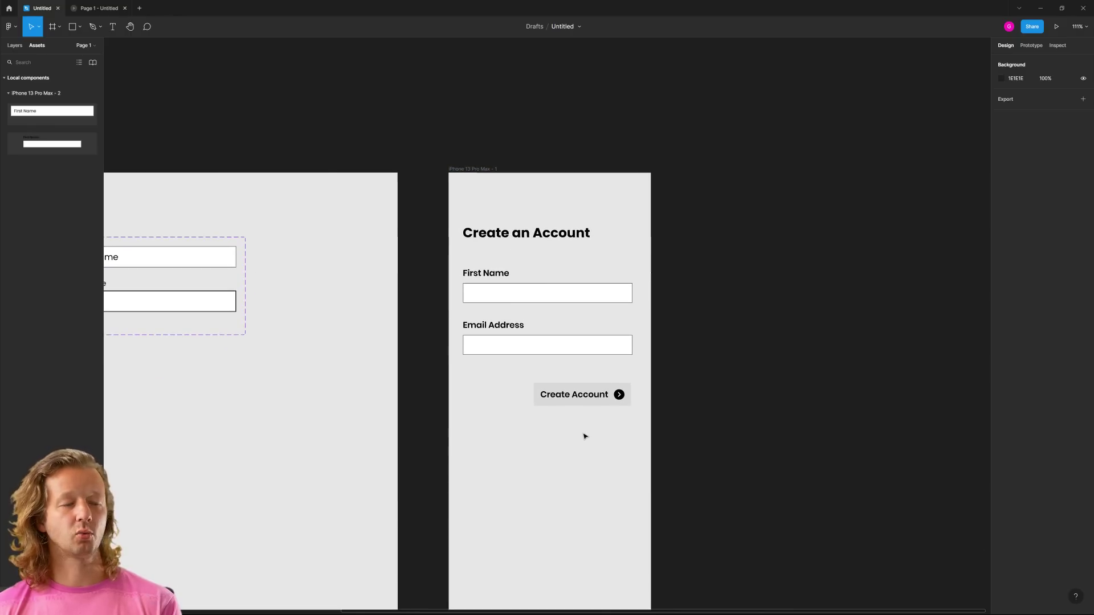
scroll(586, 439, up, 2)
click(596, 392)
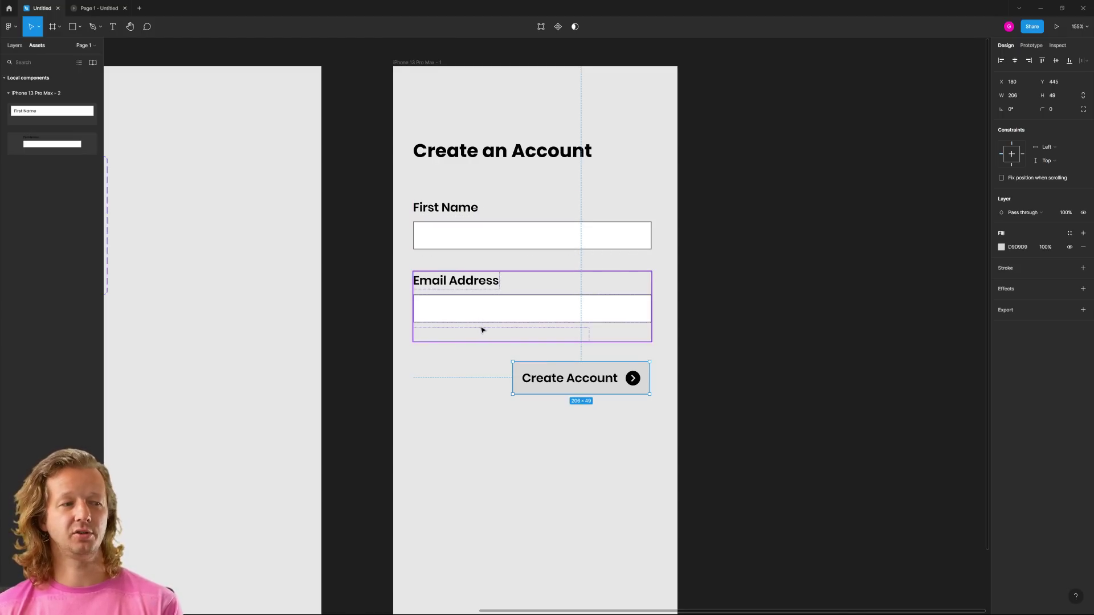
click(730, 361)
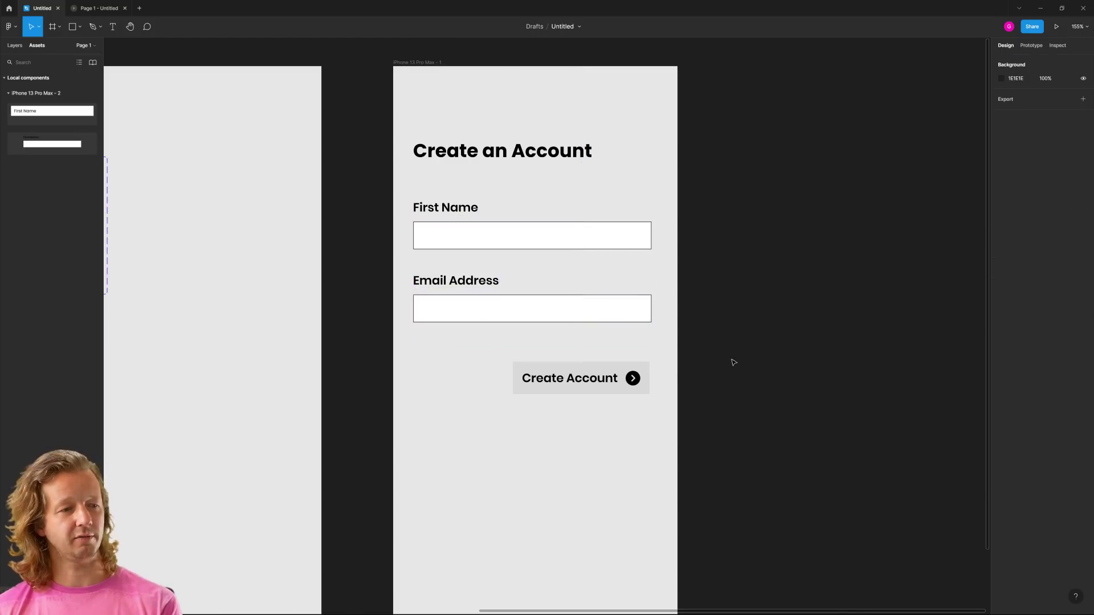
Fill the button rectangle with purple 5900CA and enlarge it to about 208 × 58
click(625, 374)
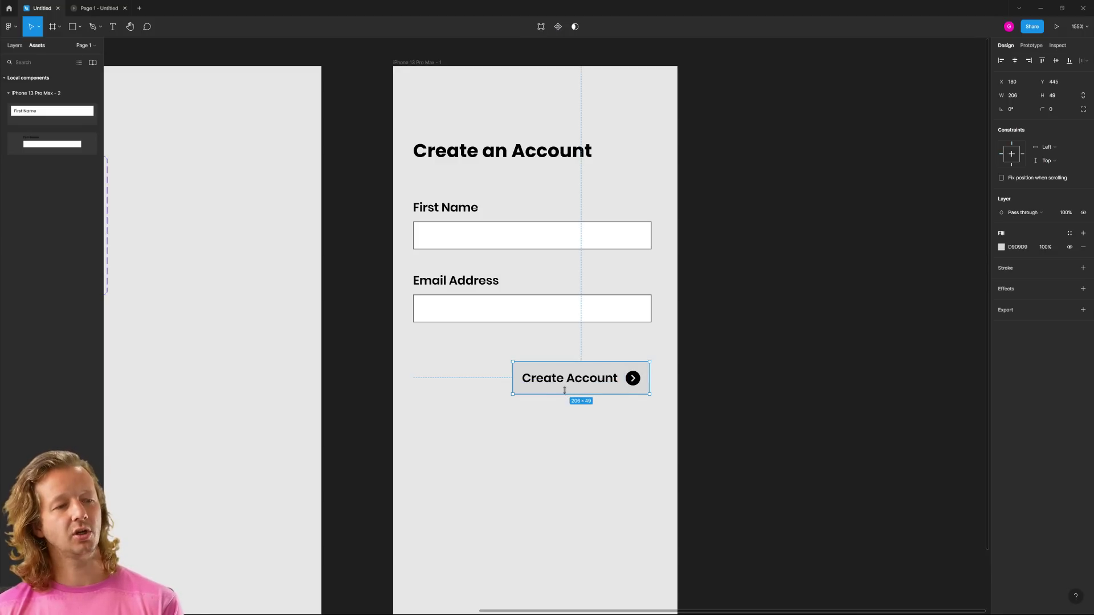
click(1002, 247)
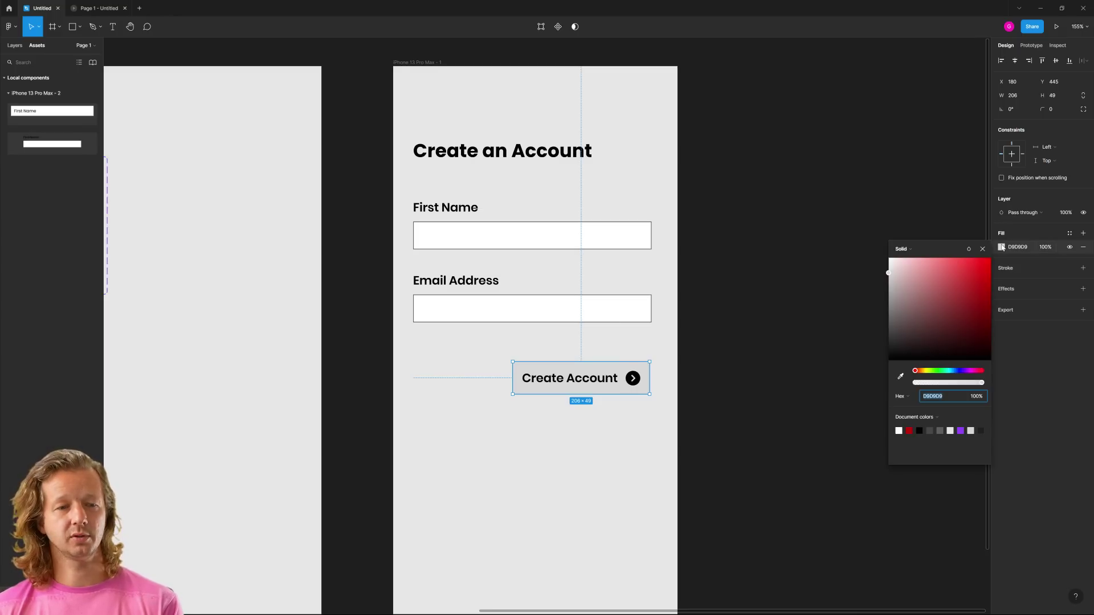
click(963, 372)
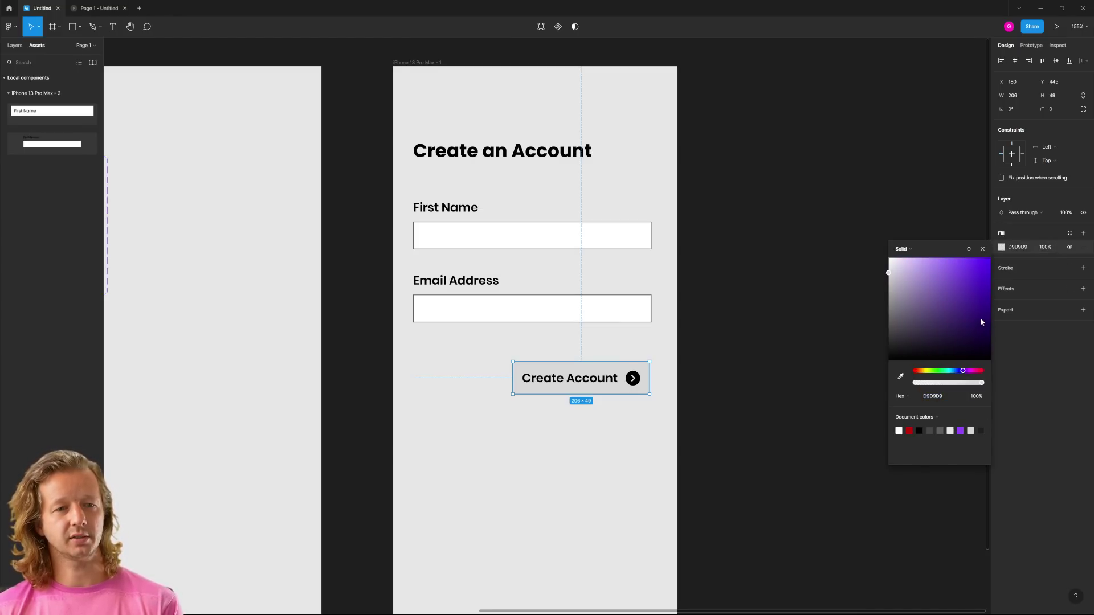
drag(982, 323, 990, 279)
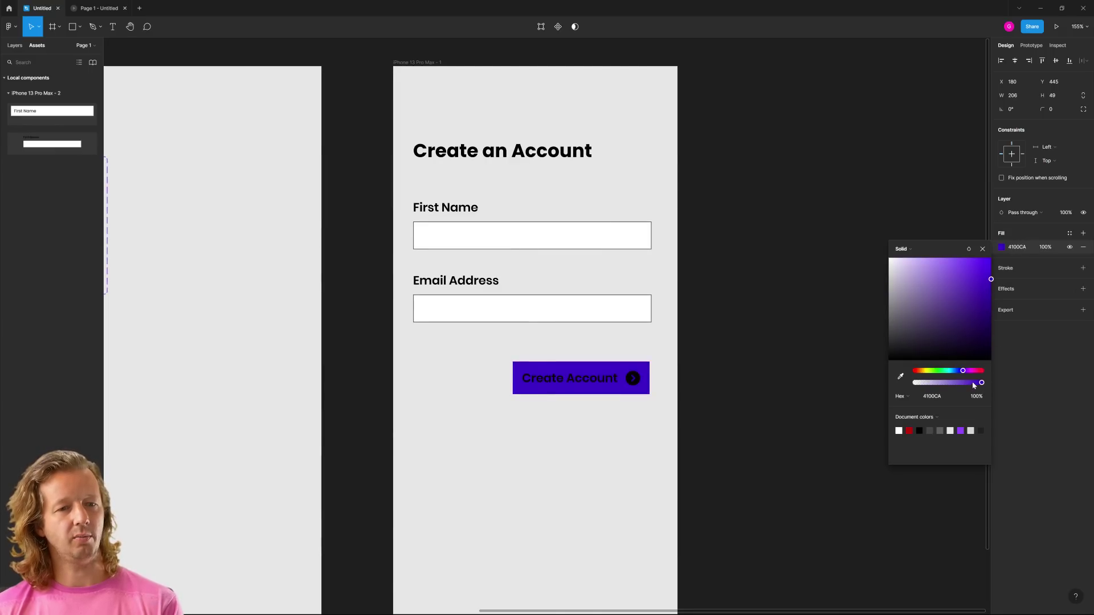
drag(963, 371, 966, 371)
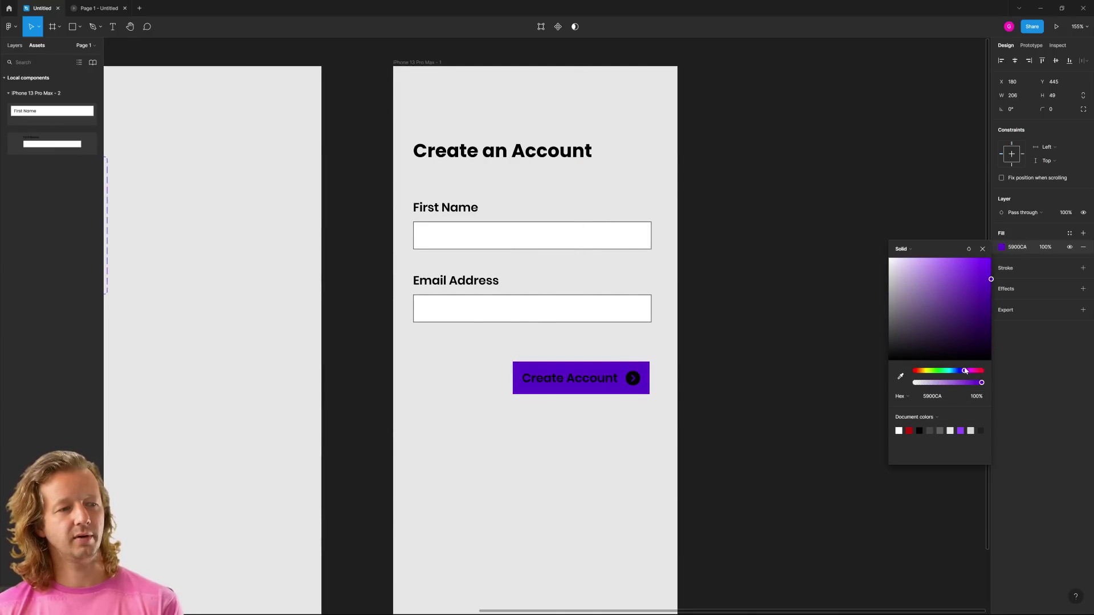
drag(570, 392, 573, 396)
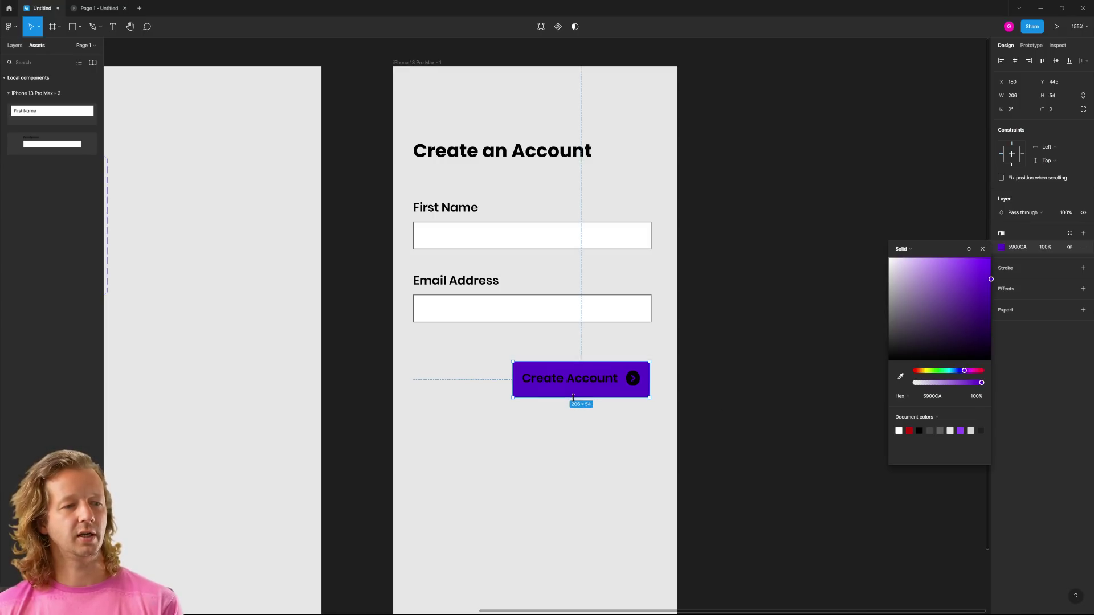
drag(513, 373, 556, 361)
Change the color of the Create Account label and its chevron icon to white FFFFFF
scroll(644, 393, up, 5)
double_click(570, 363)
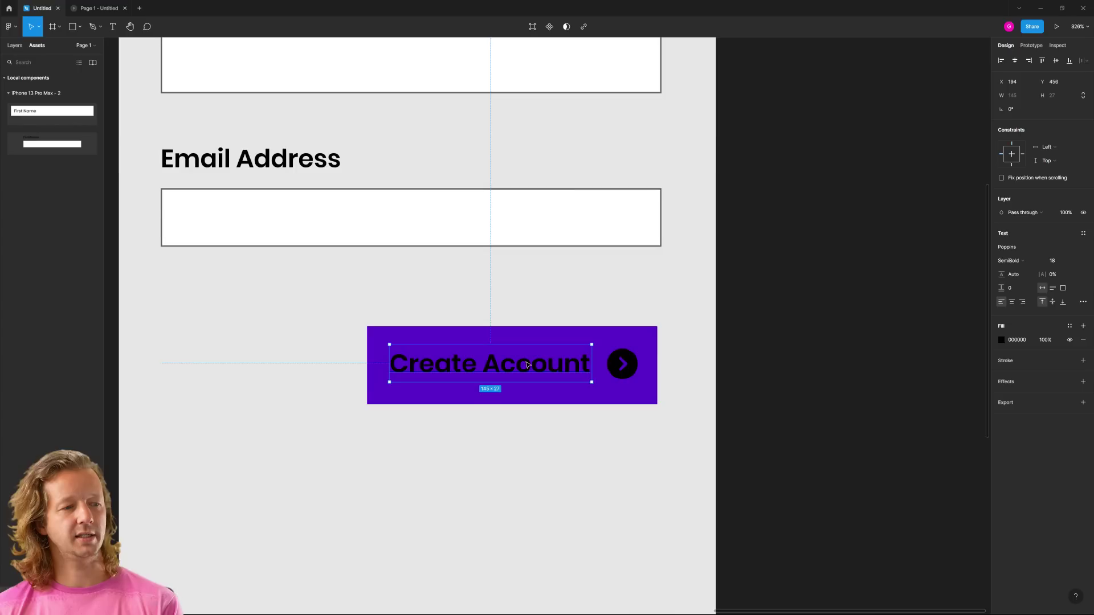
shift+click(612, 366)
click(1001, 444)
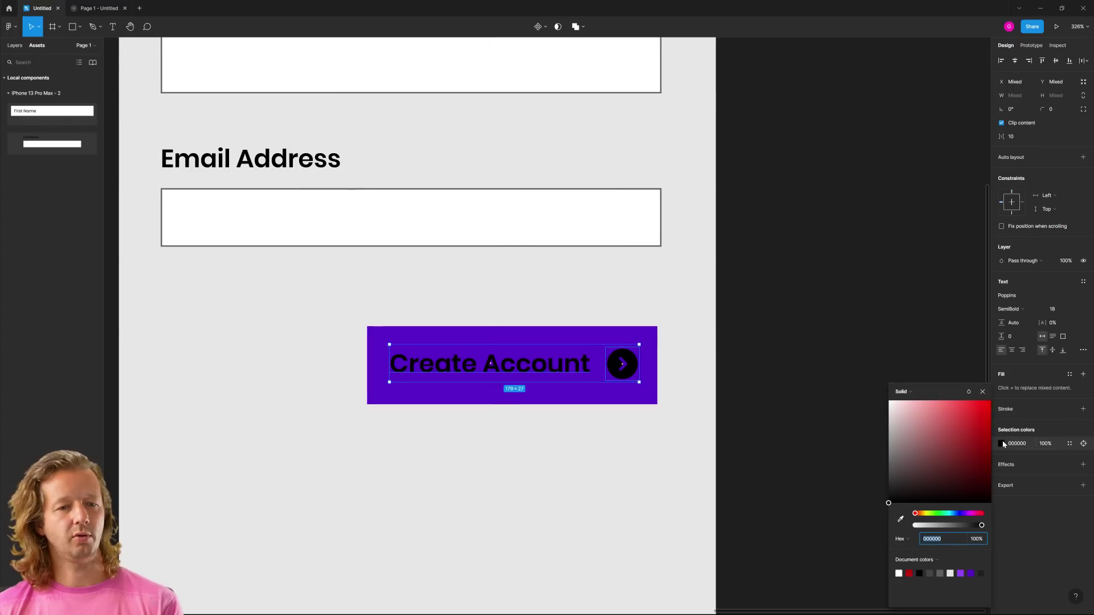
text(fff)
key(Return)
click(862, 293)
Nudge the purple button rectangle up to Y 441 to center it behind the label and icon
click(389, 337)
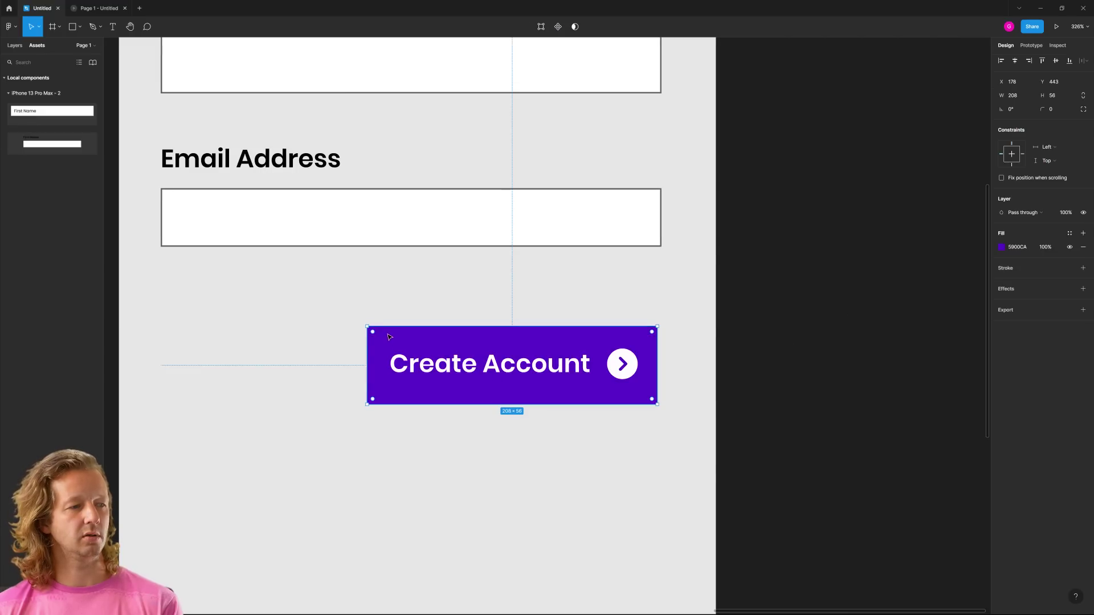
key(Up)
key(Up)
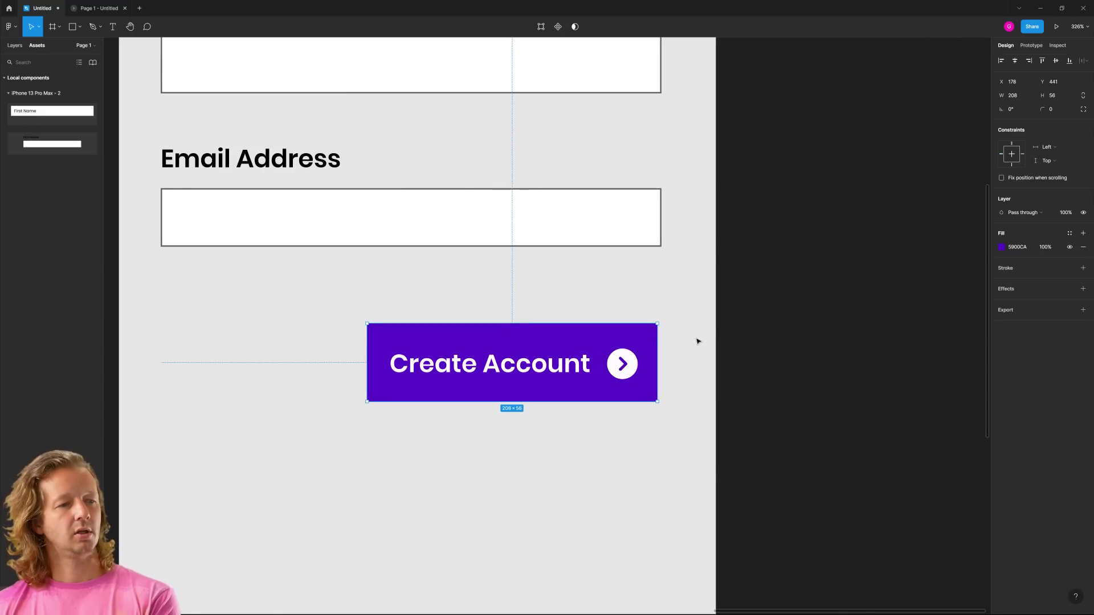
click(721, 344)
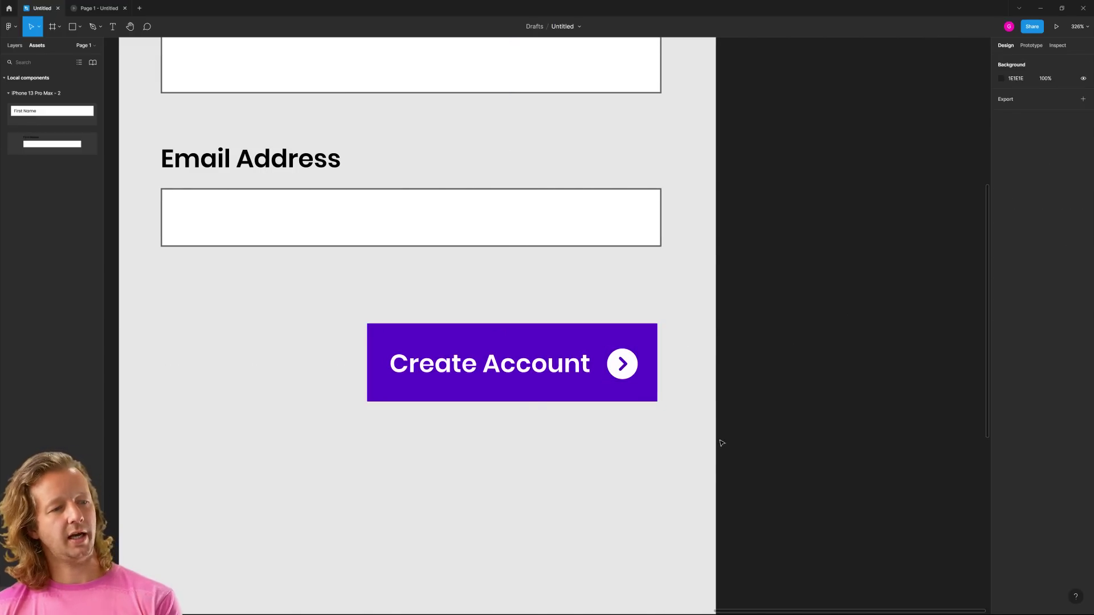
Apply auto layout to the label with its icon, then to the whole purple button, and center the button's contents
drag(720, 444, 318, 321)
key(shift+a)
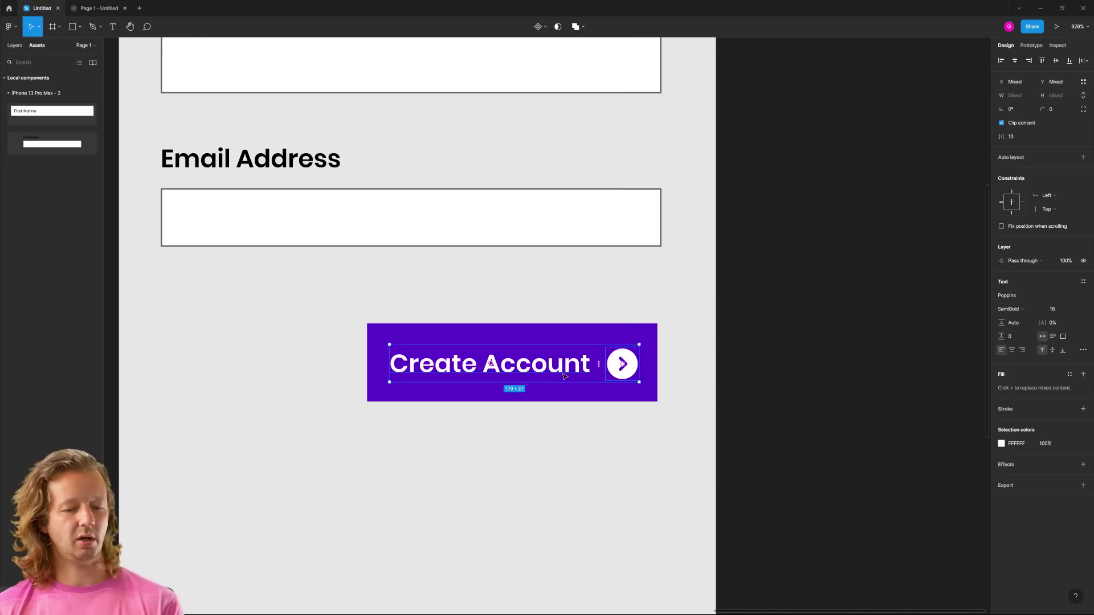
drag(703, 442, 396, 315)
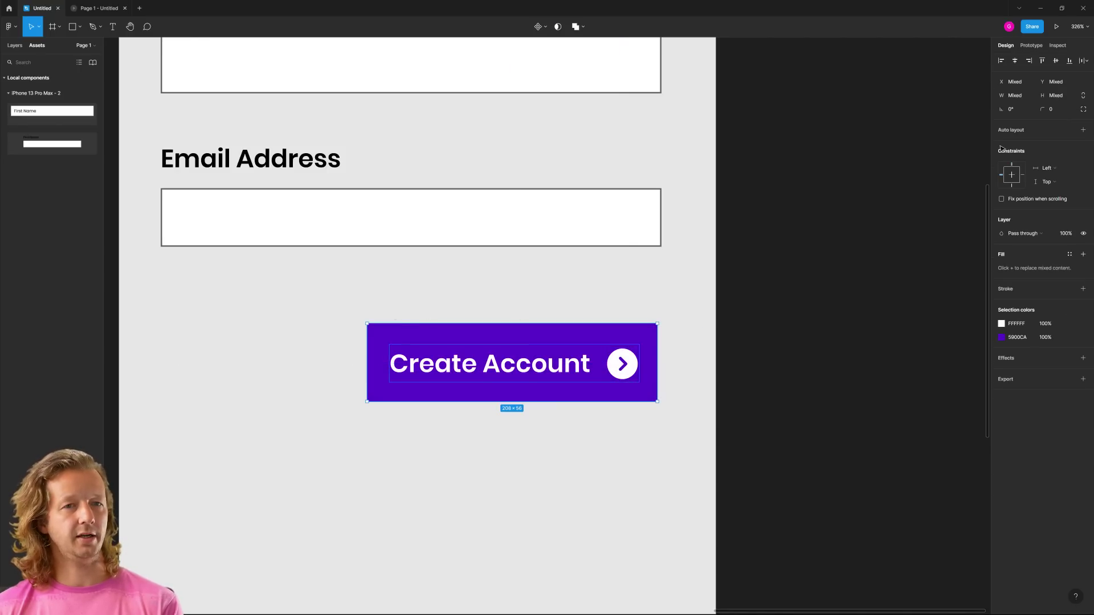
key(shift+a)
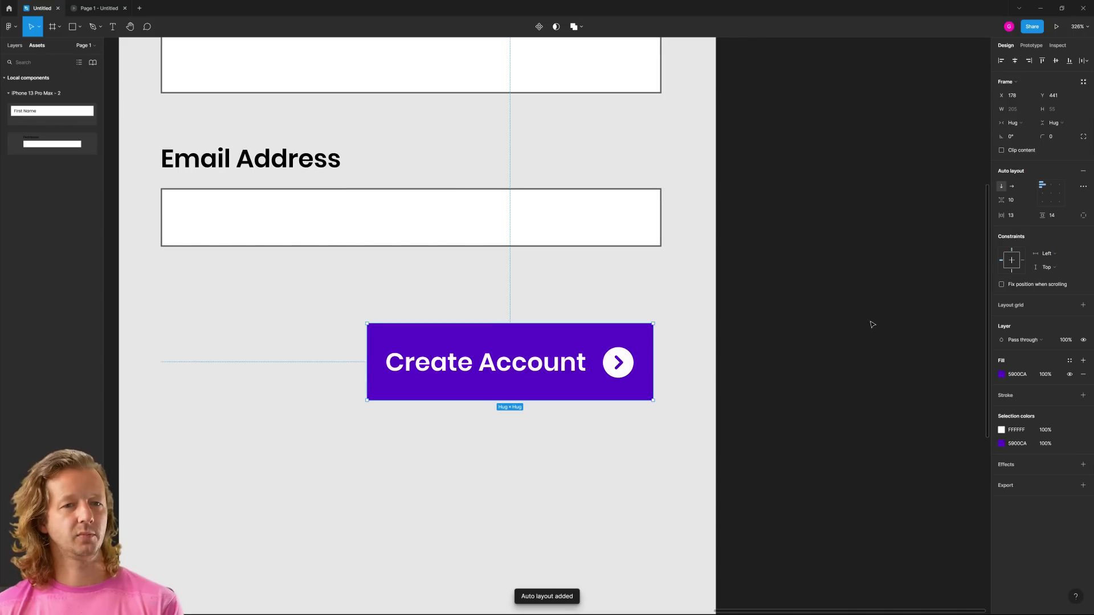
click(1051, 195)
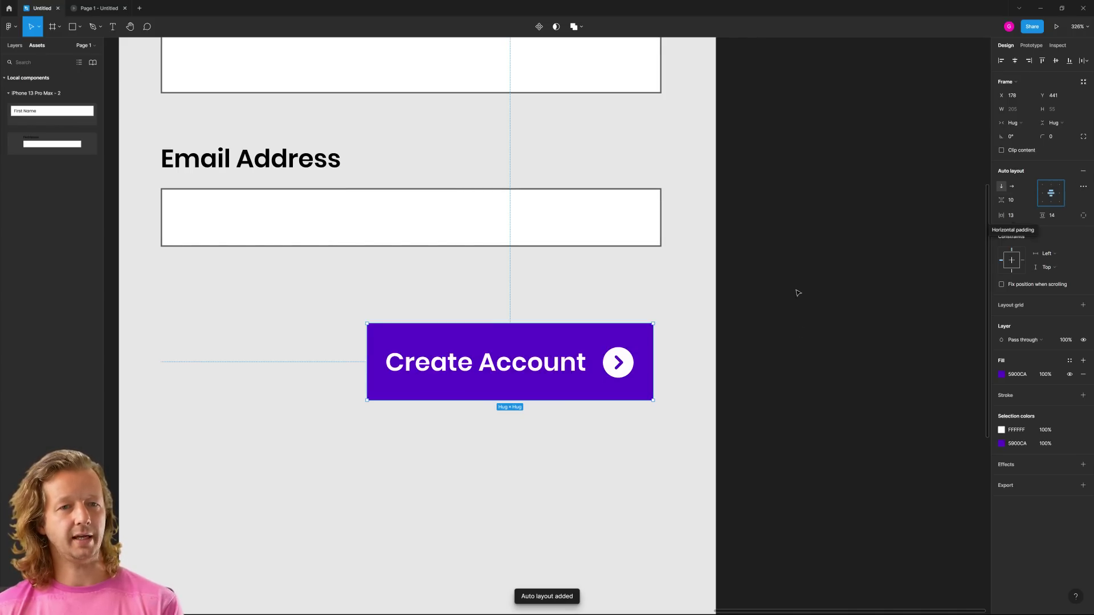
drag(365, 402, 271, 441)
key(ctrl+z)
click(562, 467)
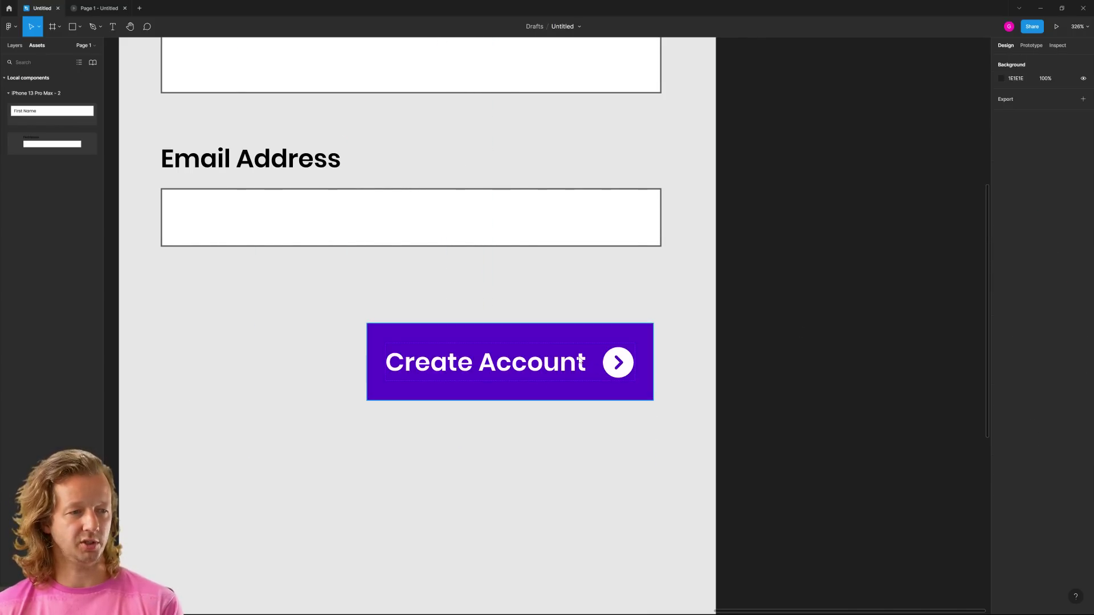
Align the Create Account button with the right edge of the input fields and widen it leftward to 213
drag(582, 360, 592, 360)
click(769, 347)
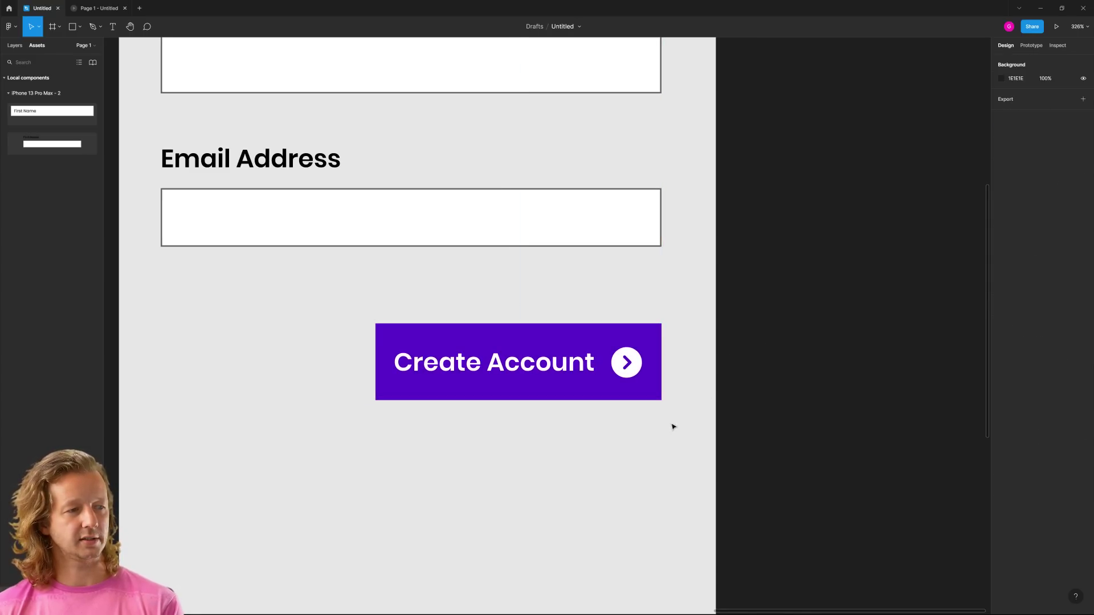
scroll(675, 430, down, 5)
scroll(659, 401, down, 2)
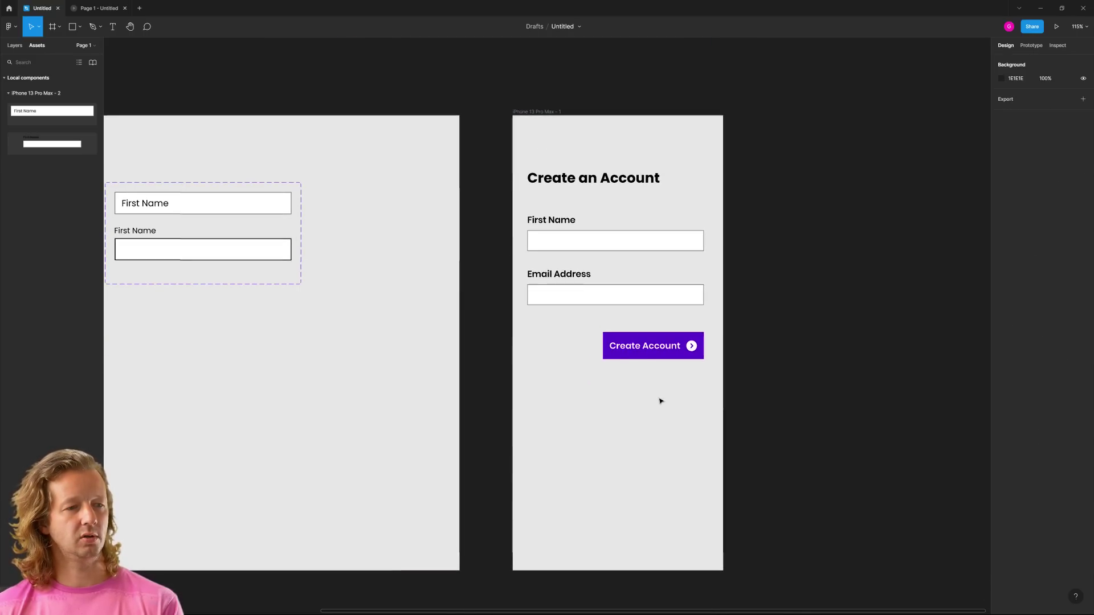
scroll(630, 393, up, 1)
click(647, 342)
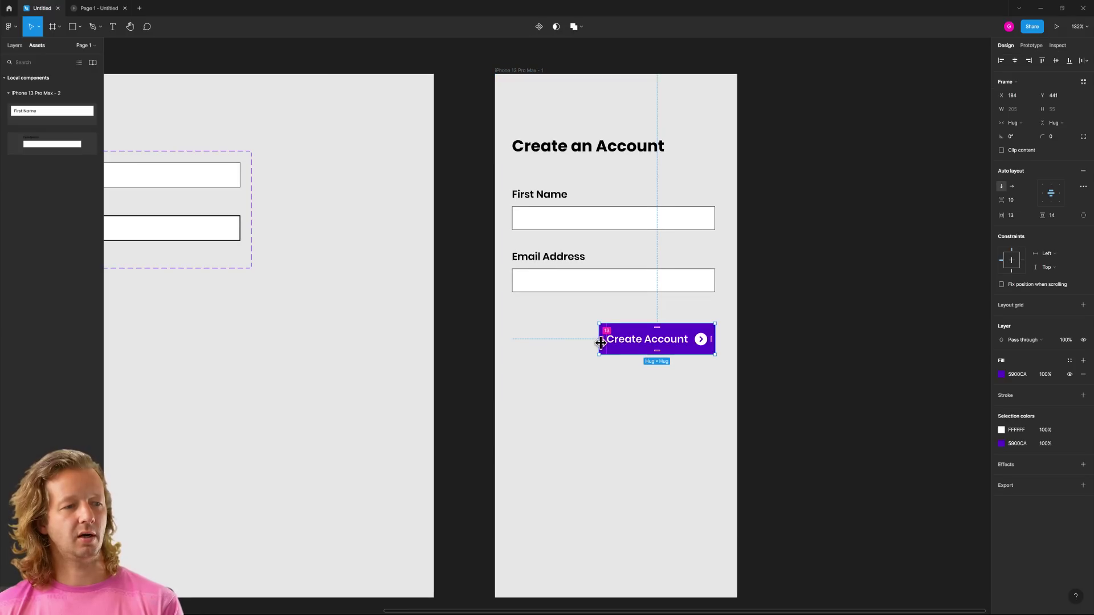
drag(600, 338, 578, 342)
scroll(606, 351, up, 5)
click(776, 415)
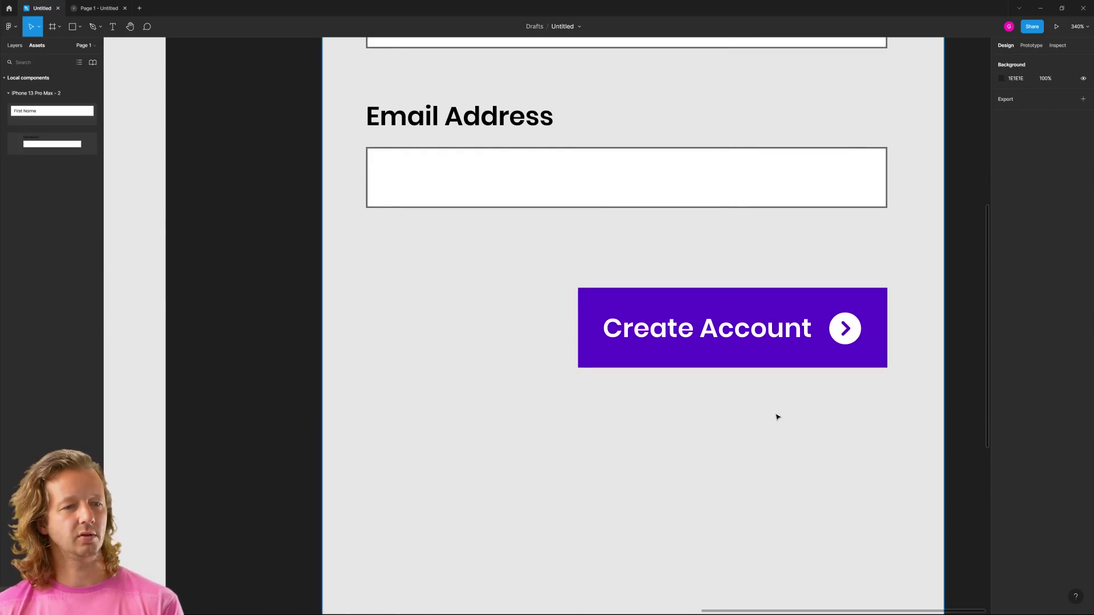
Turn the Create Account button into a component and add a second variant to it
scroll(789, 418, down, 5)
scroll(789, 421, down, 3)
scroll(776, 430, up, 5)
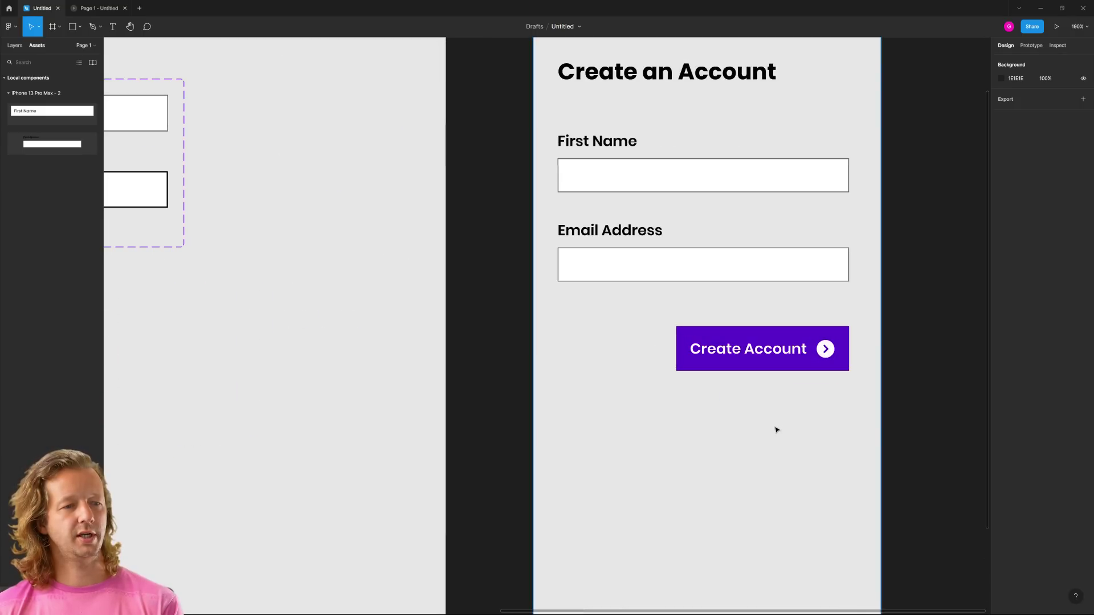
click(772, 396)
click(539, 26)
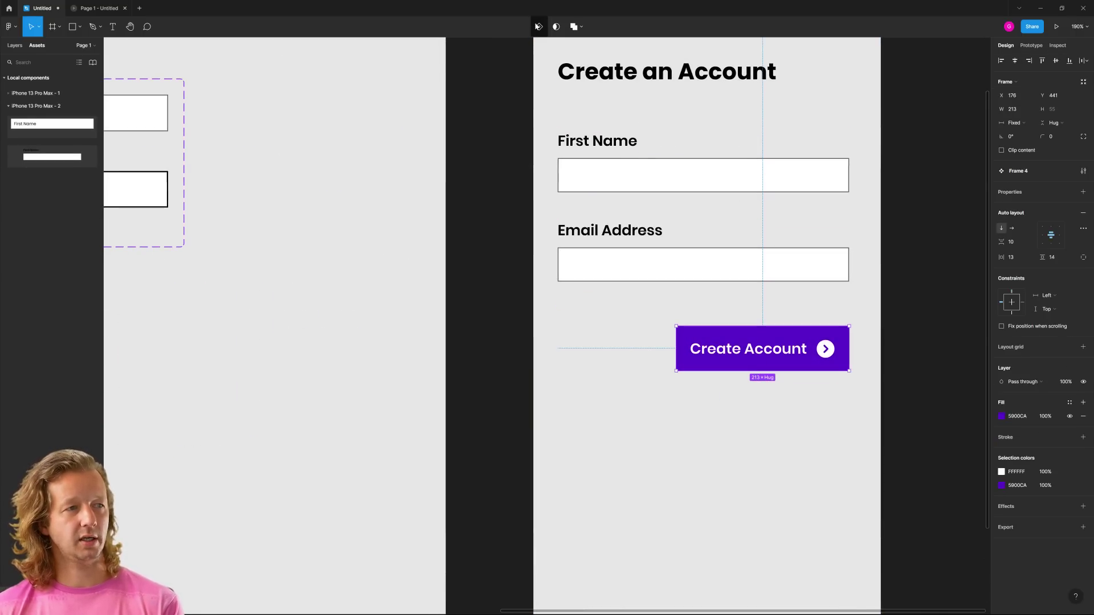
click(539, 26)
Move the button component set into the iPhone 13 Pro Max - 2 frame, below the floating label component
scroll(737, 491, down, 2)
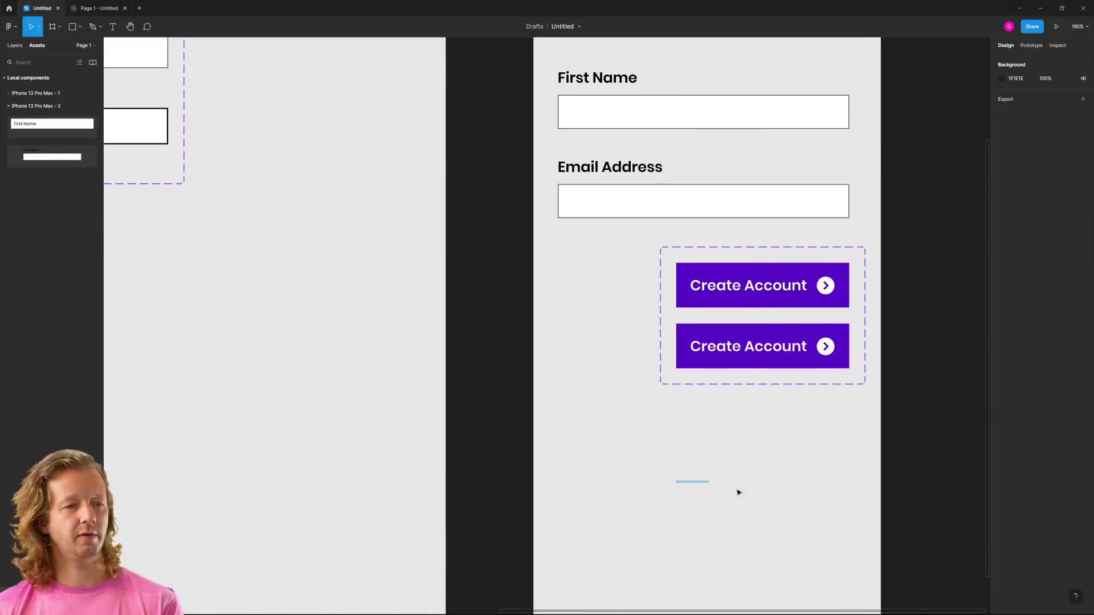
scroll(689, 439, down, 5)
scroll(752, 342, left, 3)
drag(764, 354, 386, 350)
click(557, 349)
Change the fill of the second button variant to the brighter purple 811EFF
scroll(599, 371, up, 5)
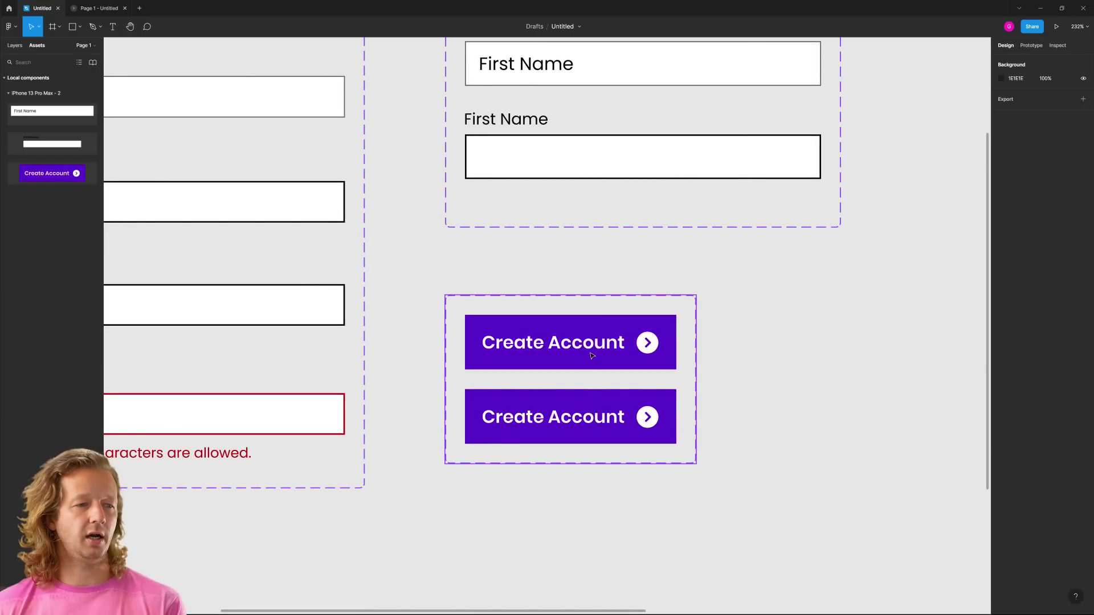
click(599, 407)
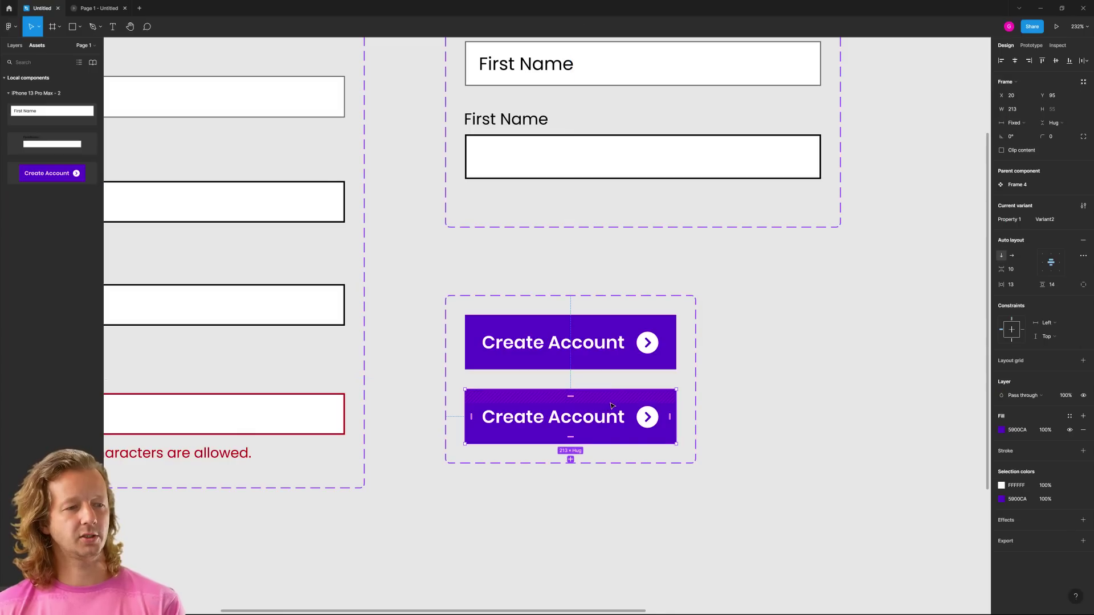
click(1001, 430)
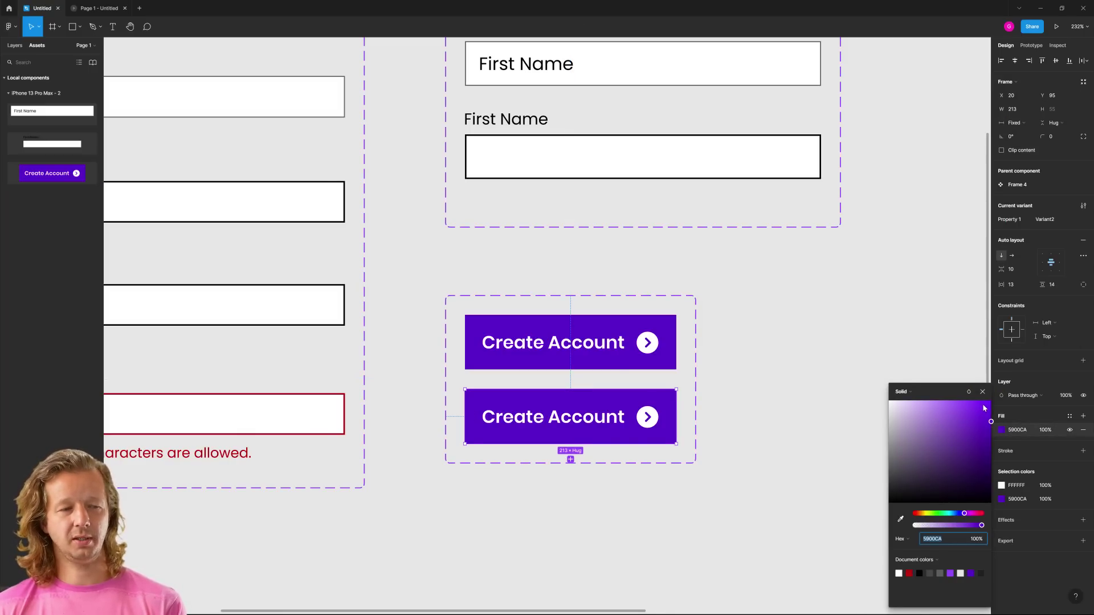
drag(984, 408, 916, 400)
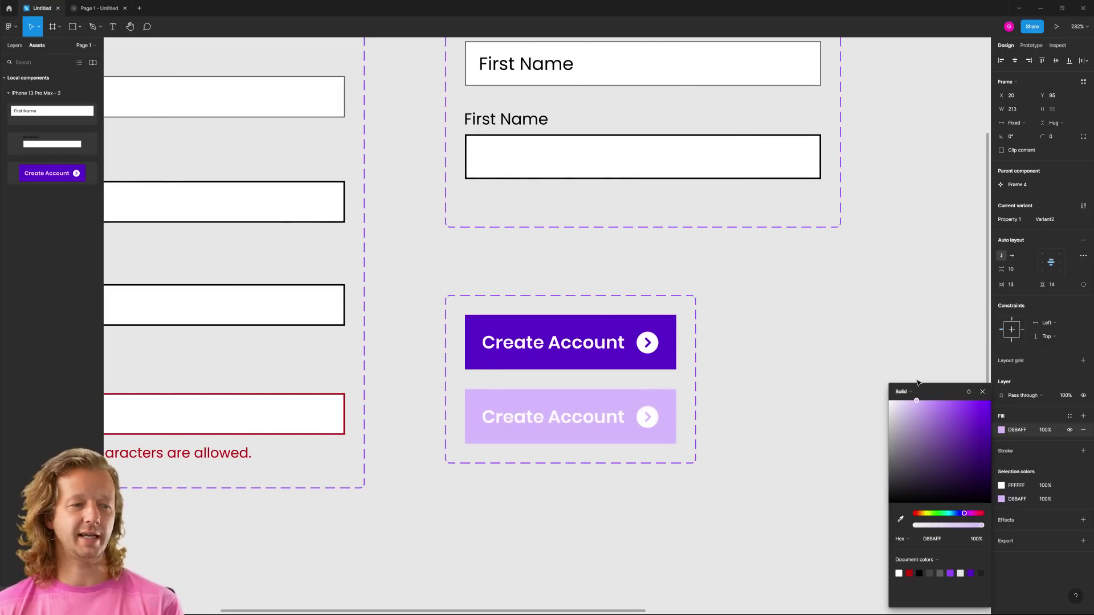
drag(916, 401, 981, 386)
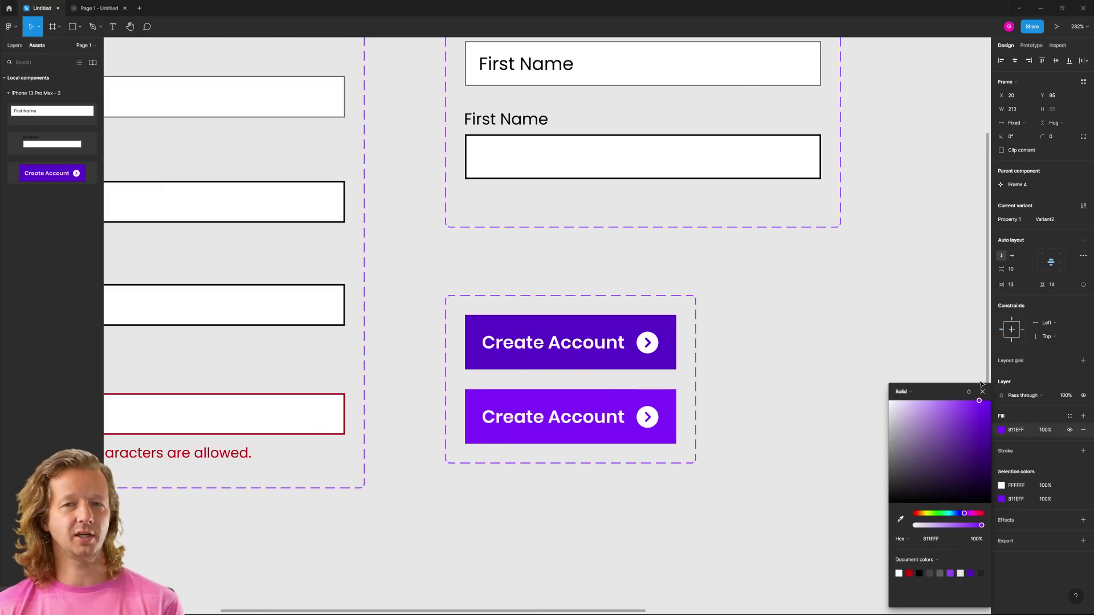
click(837, 290)
Extend the button component set downward and link its default variant to Variant2 with a While hovering Change to interaction
click(595, 342)
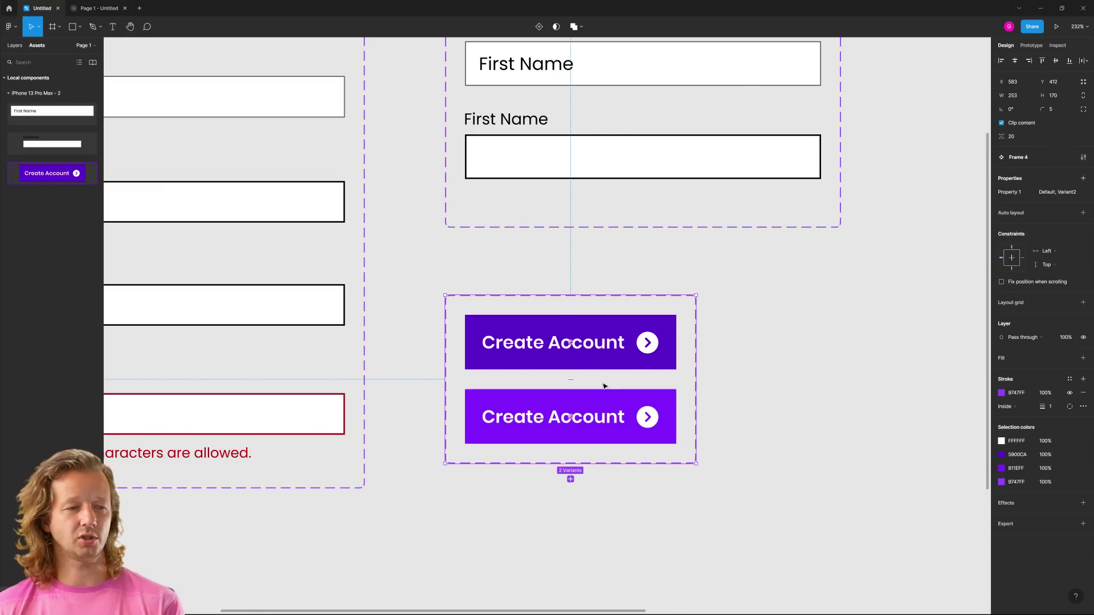
scroll(575, 342, down, 2)
click(545, 263)
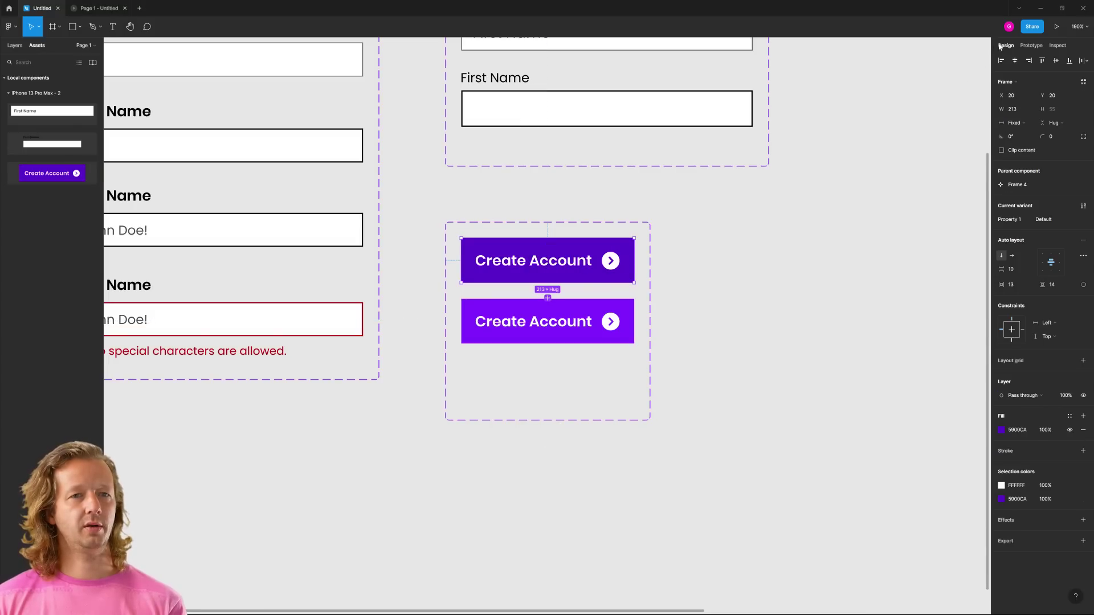
click(1031, 45)
drag(634, 261, 564, 319)
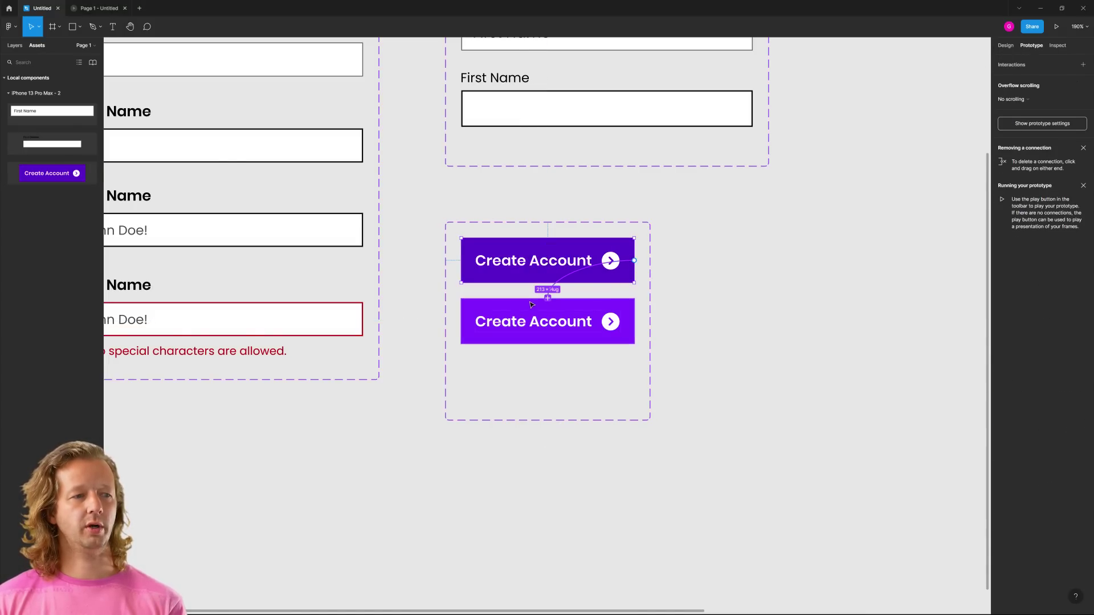
click(923, 98)
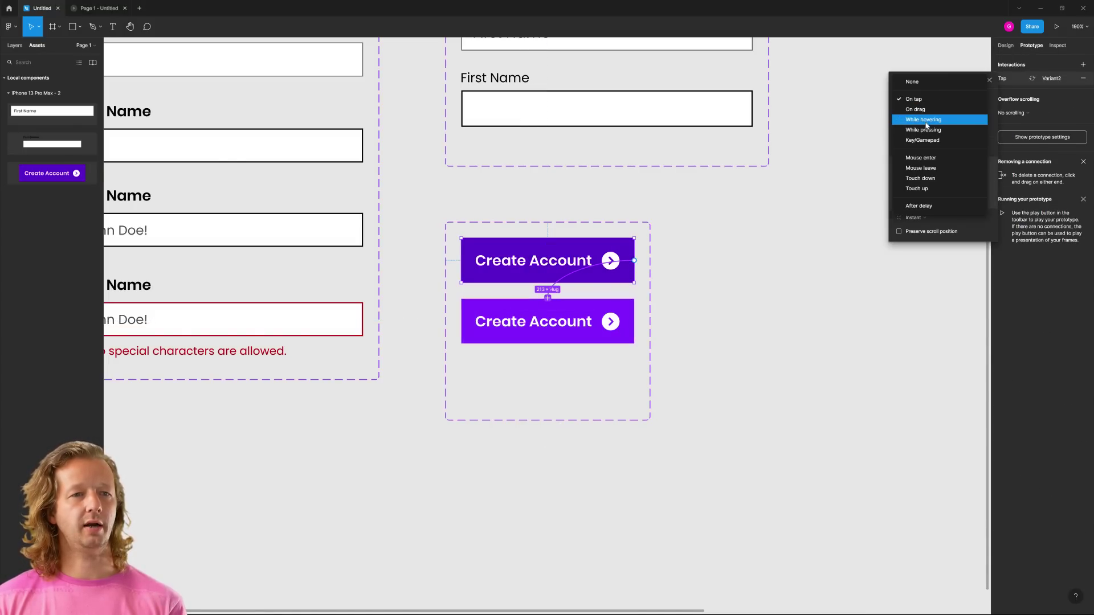
click(926, 121)
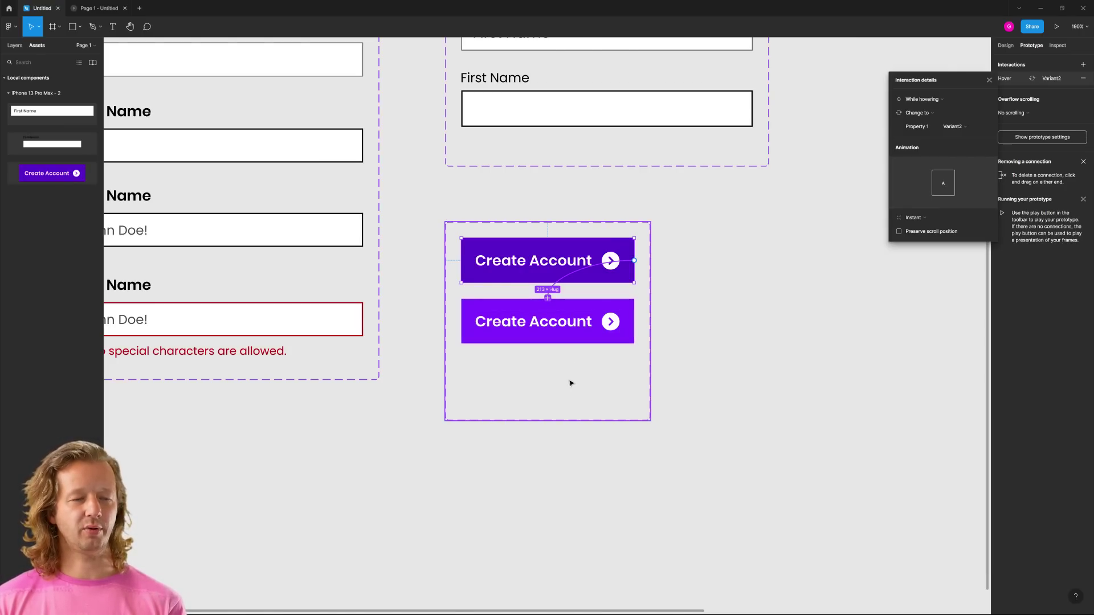
click(703, 320)
Place an instance of the Create Account button component below the Email Address field, aligned with the field's right edge
scroll(758, 291, down, 1)
scroll(637, 305, down, 5)
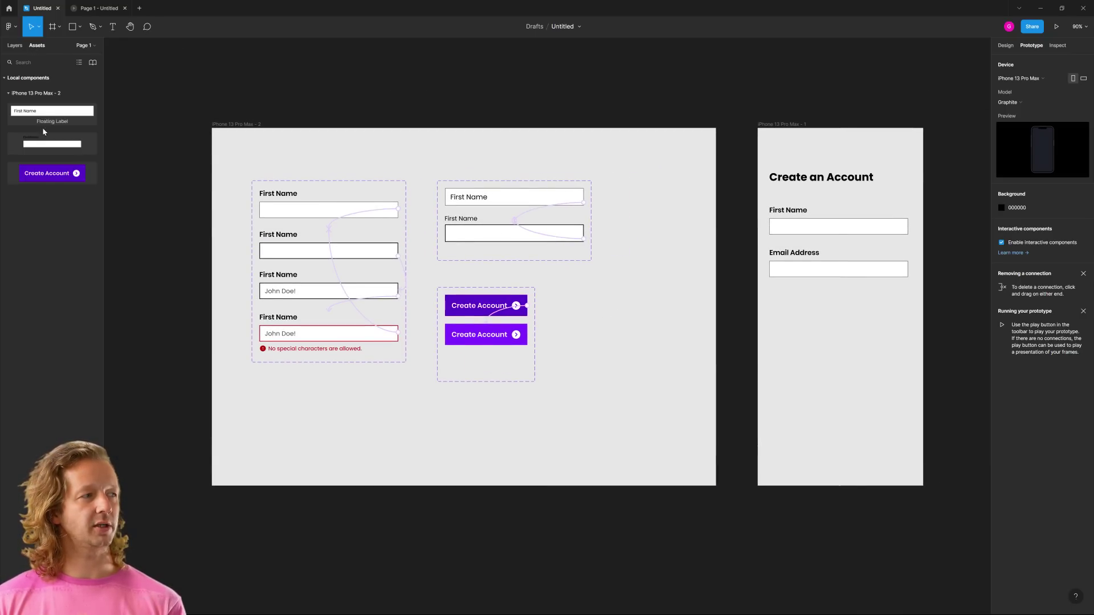
drag(52, 173, 883, 318)
click(843, 393)
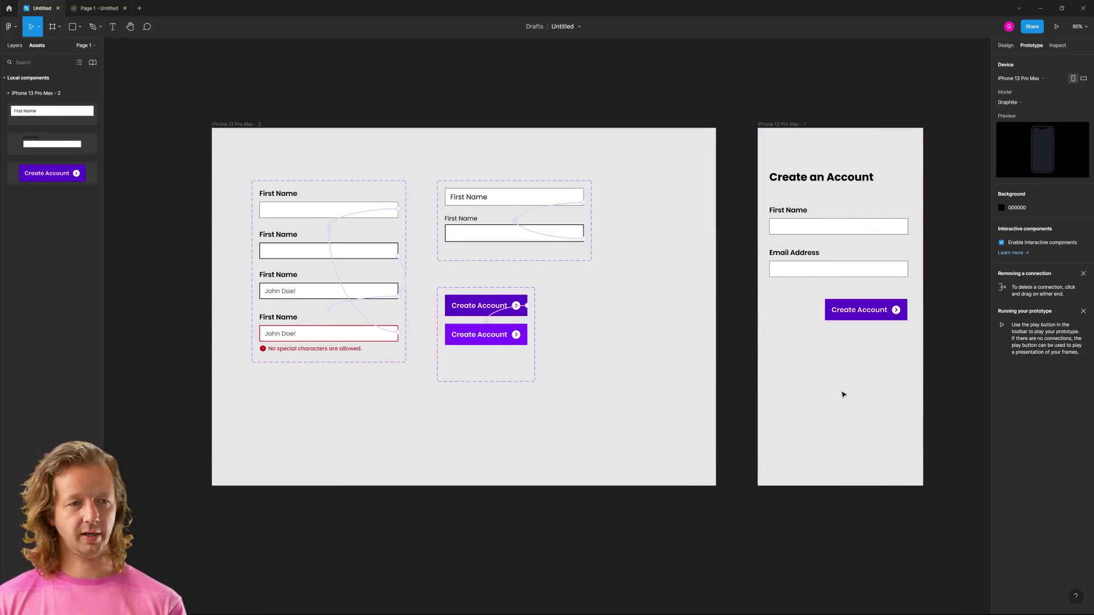
Switch to the prototype preview and test the Create Account button's hover state and the First Name and Email Address field interactions
scroll(696, 393, up, 5)
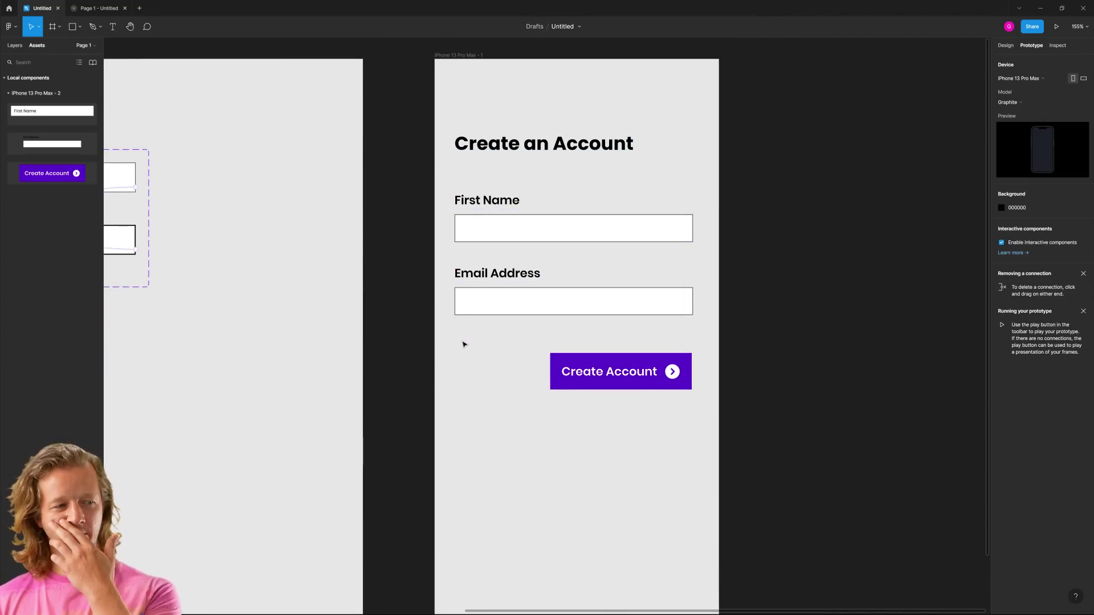
click(605, 374)
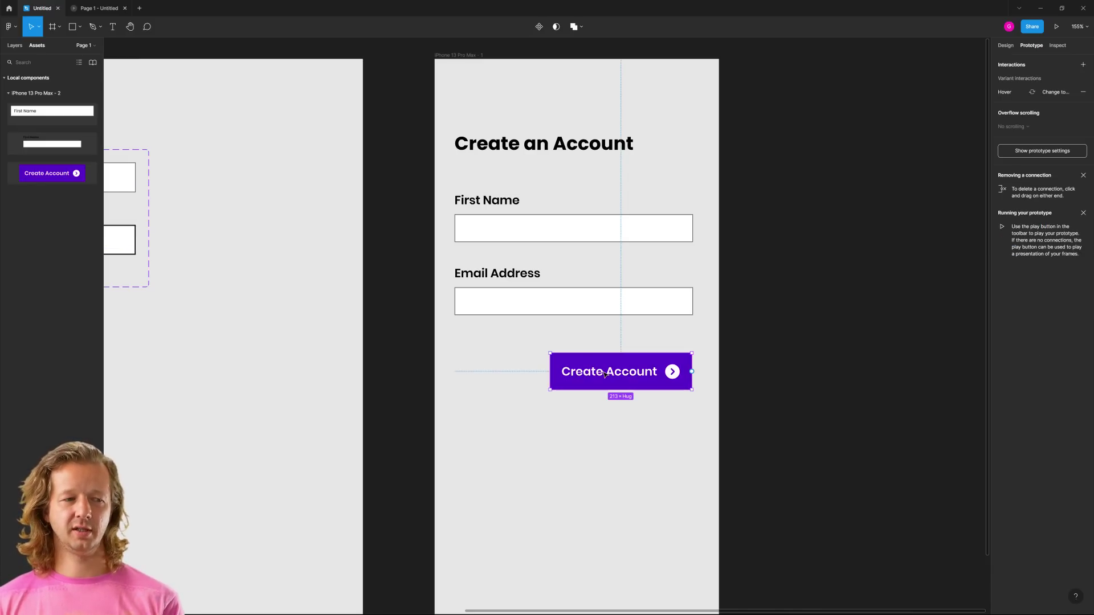
click(95, 8)
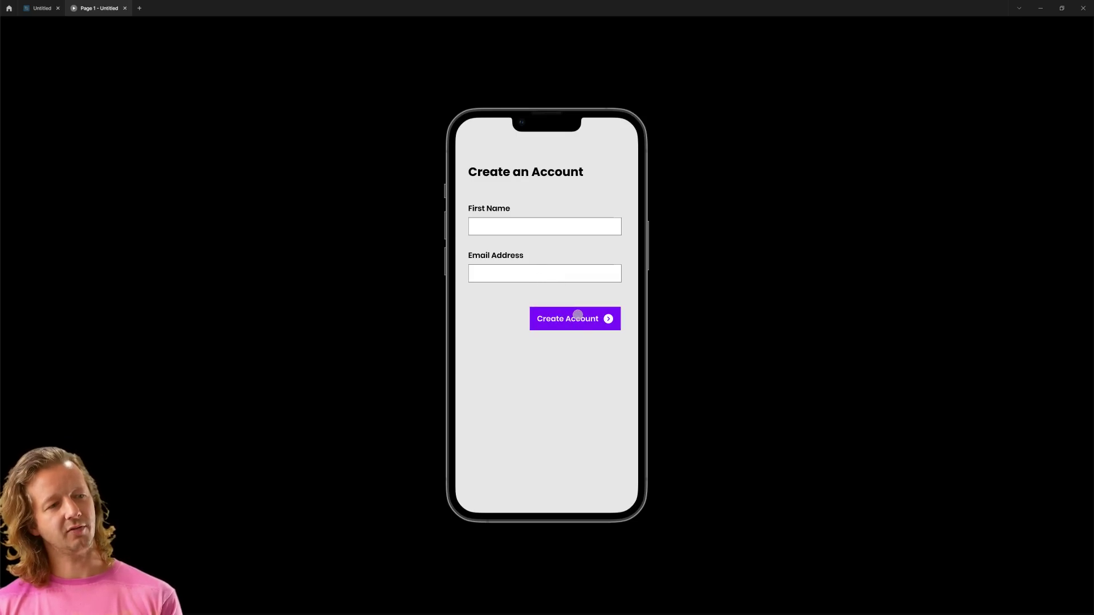
click(501, 271)
text(John Doe!)
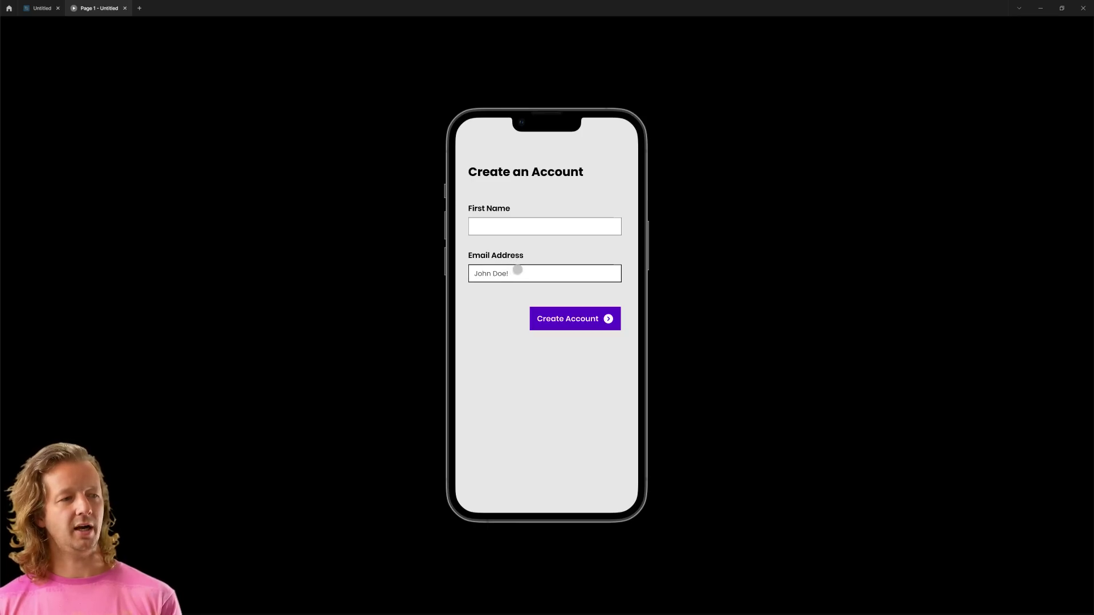
click(532, 223)
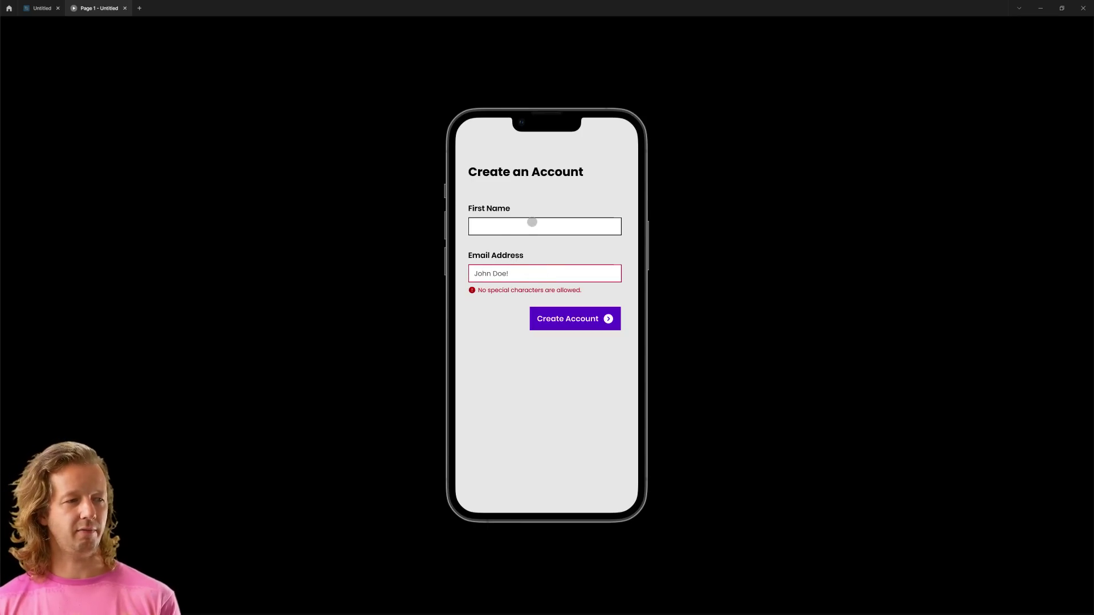
click(548, 272)
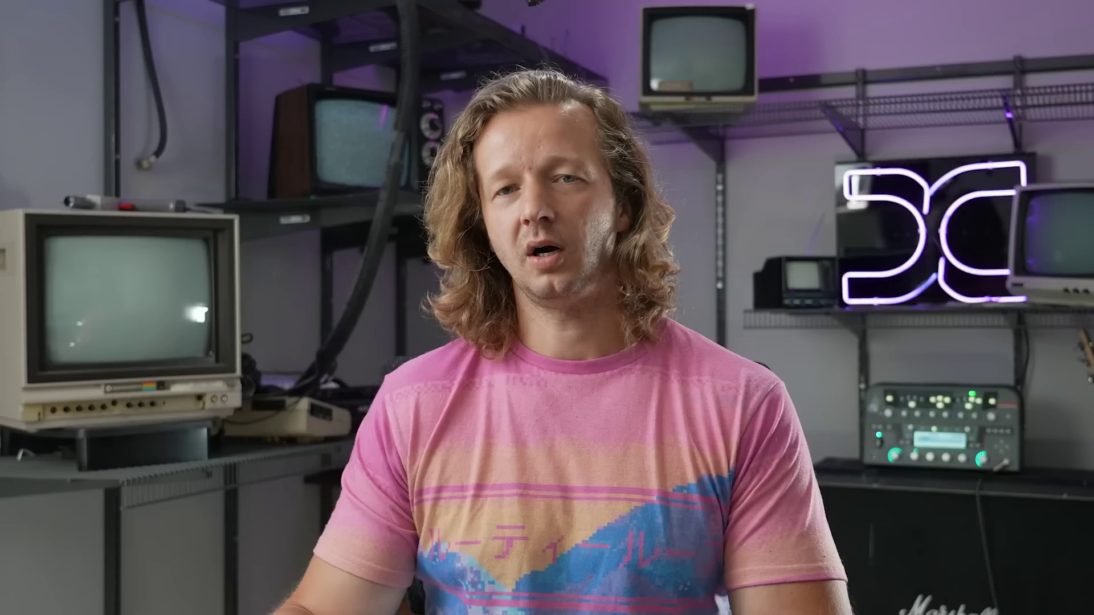